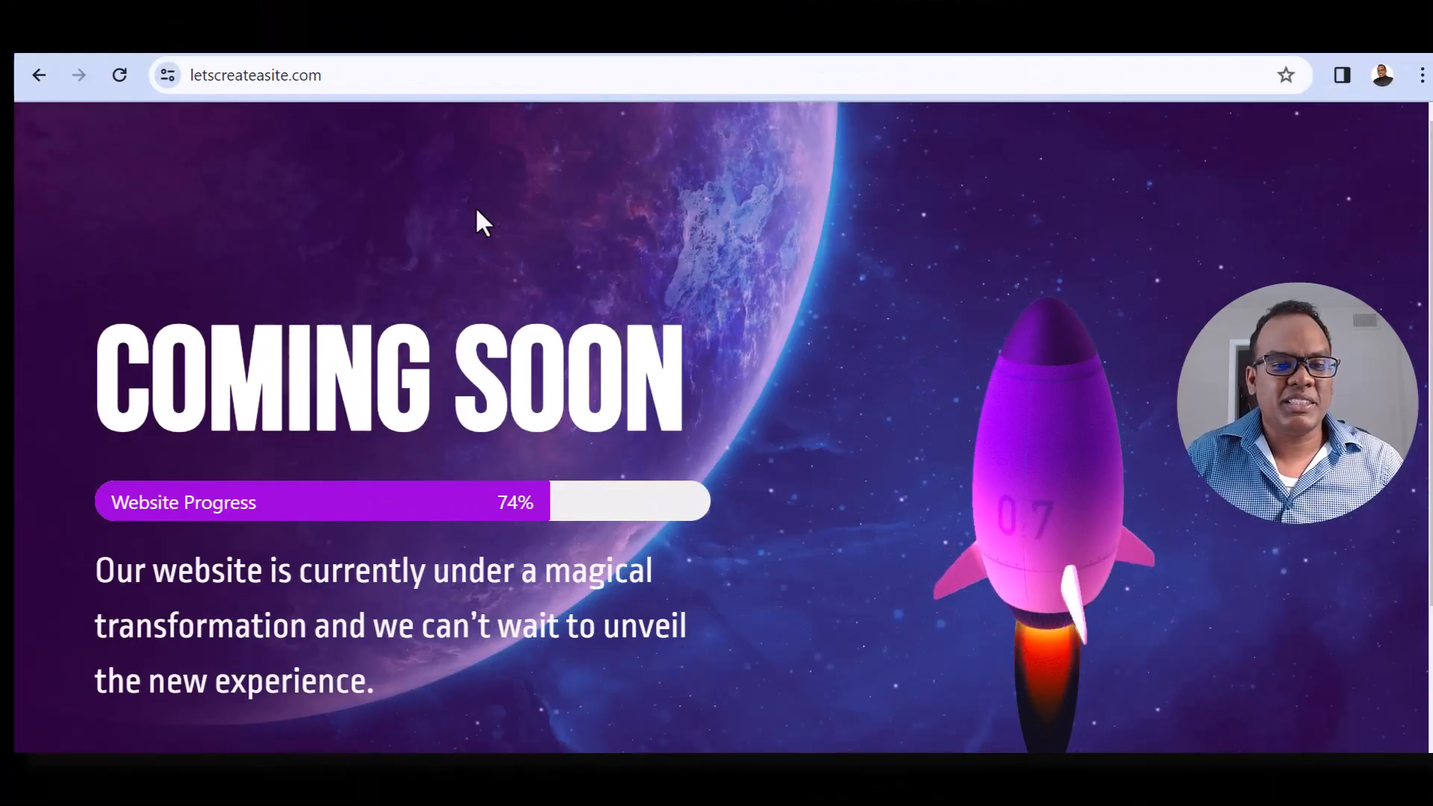
Step: Examine the finished Coming Soon page, including its heading, description text and interactive 3D rocket
left_click_drag(112, 354, 694, 342)
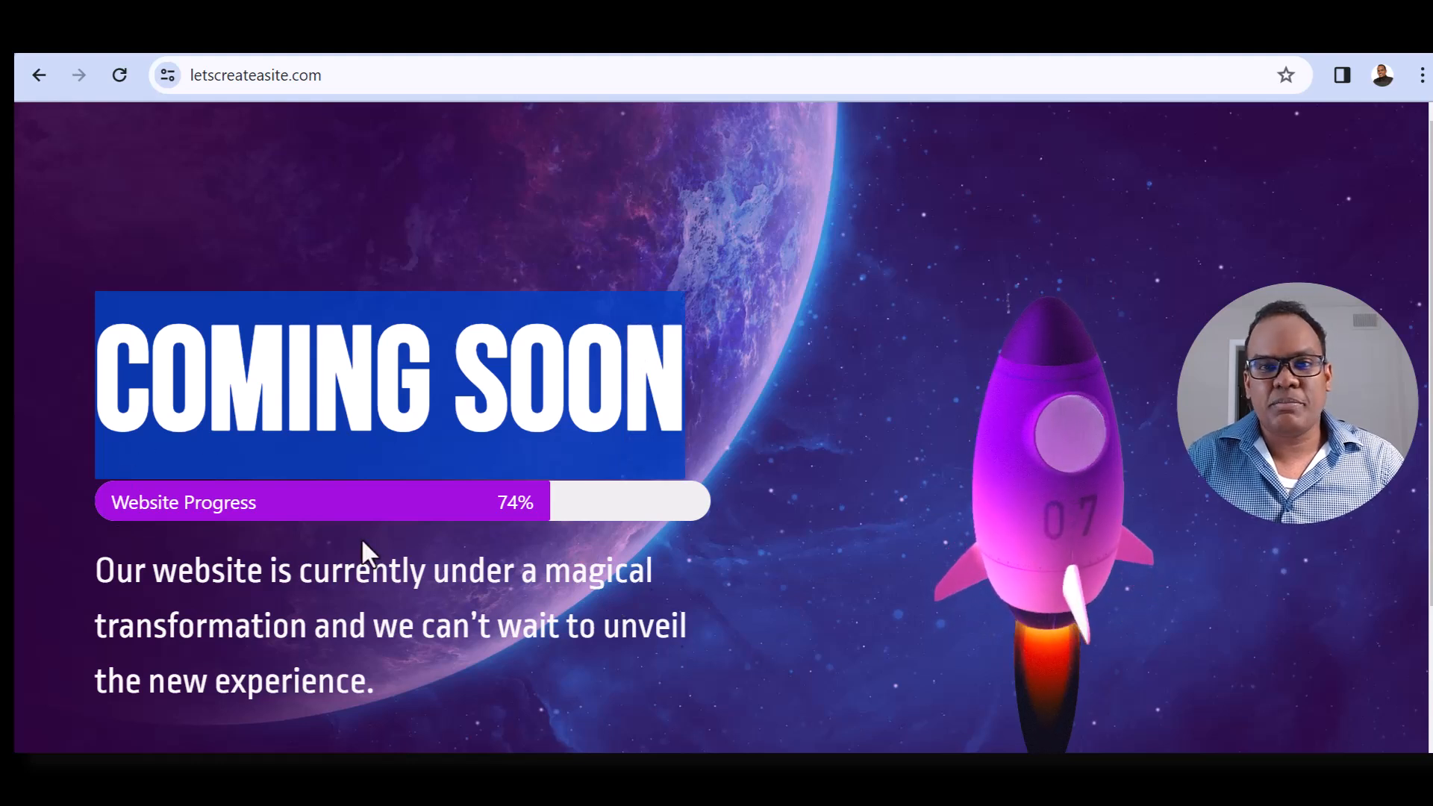
triple_click(119, 578)
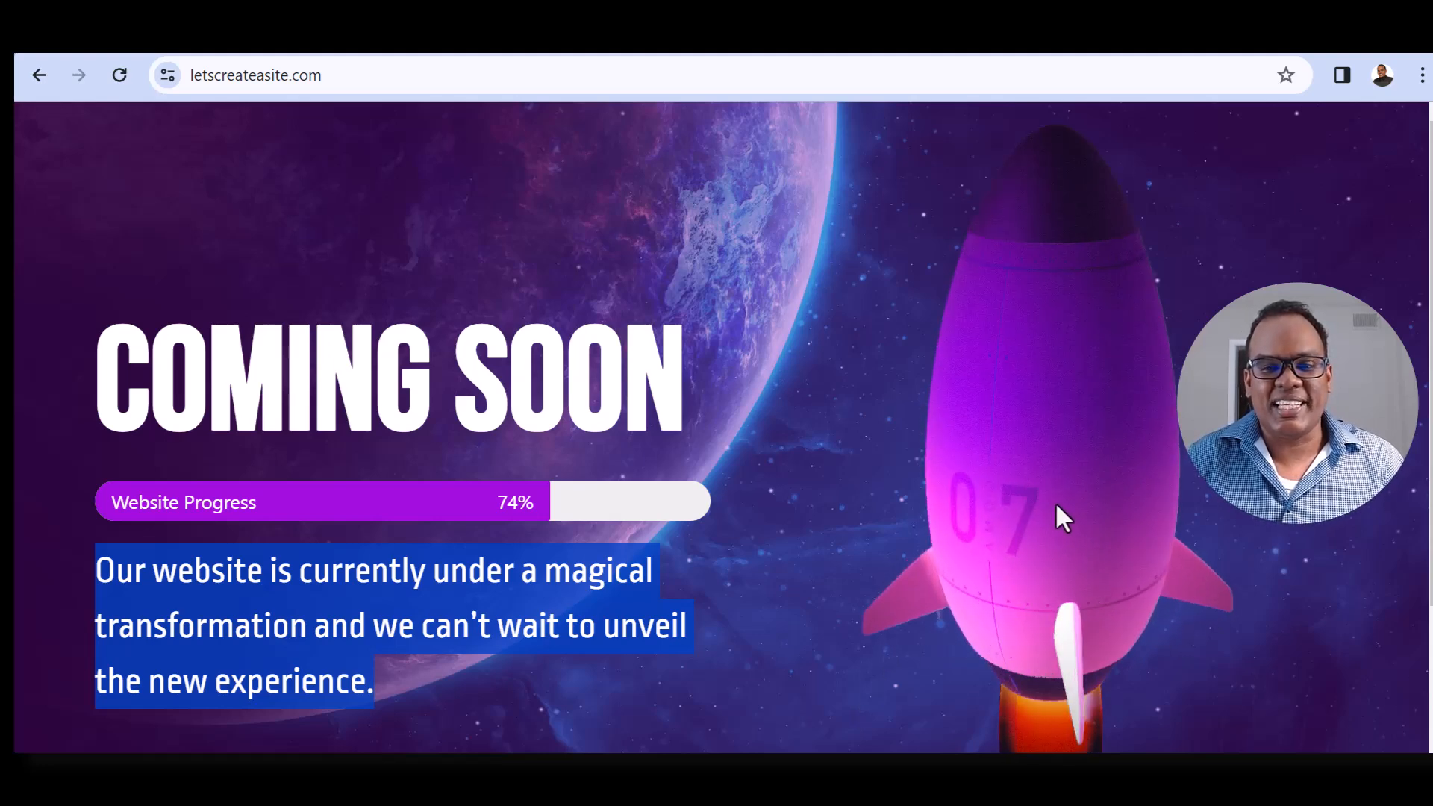
scroll(1018, 433, "down", 2)
scroll(1016, 424, "down", 2)
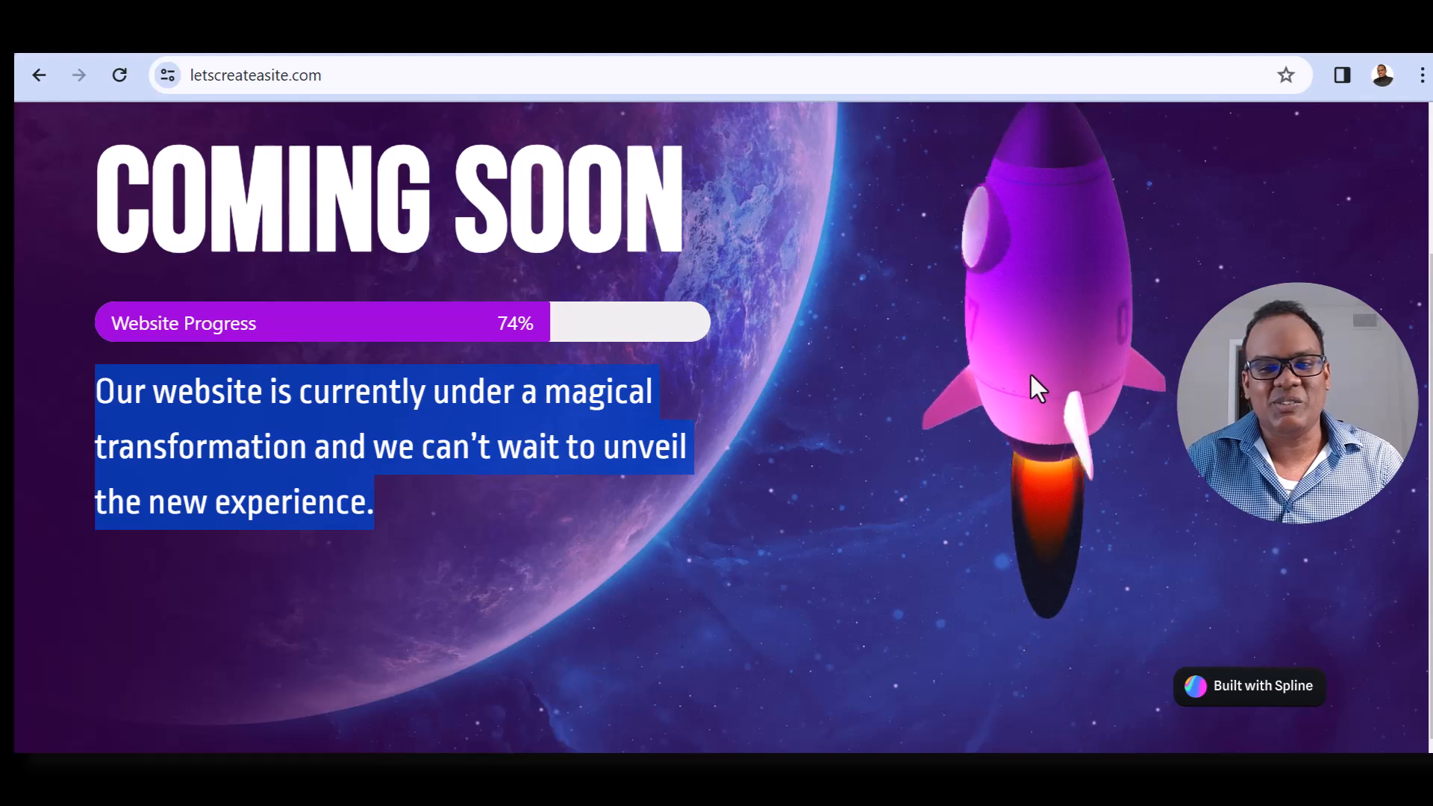
left_click_drag(985, 347, 951, 256)
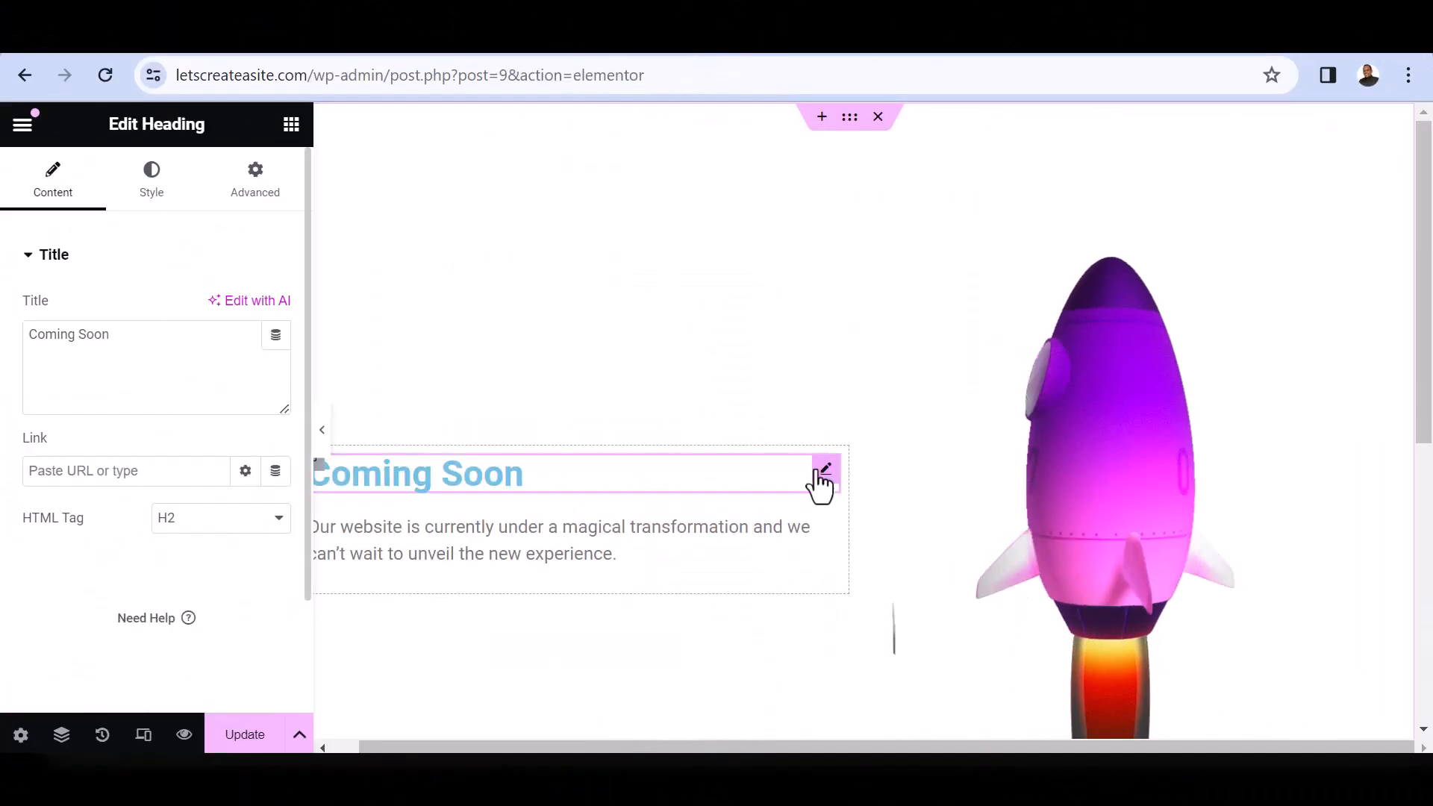
Step: Style the Coming Soon heading's typography with the Bebas font at size 129 px
left_click(151, 179)
scroll(207, 330, "down", 2)
left_click(276, 291)
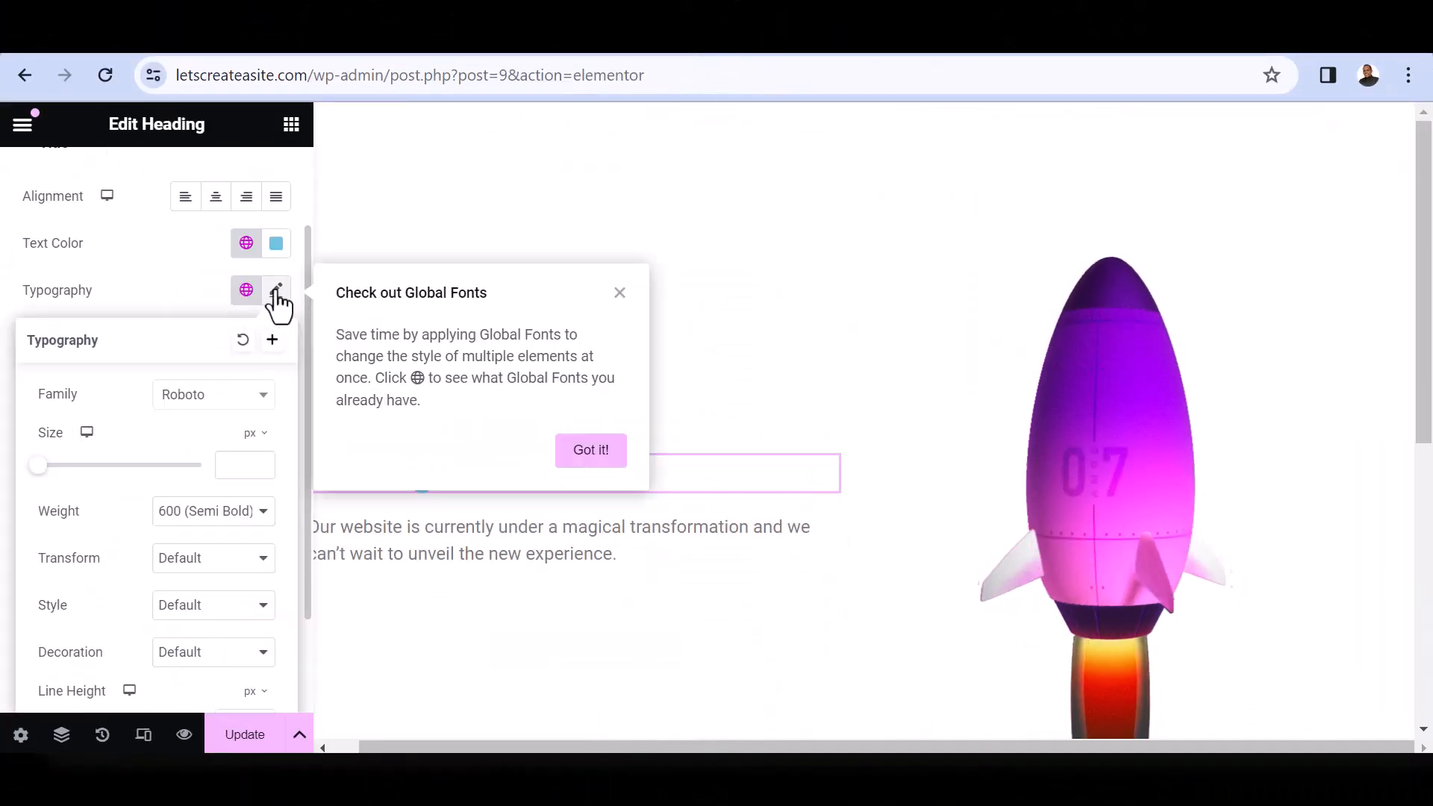
left_click(213, 395)
type("bebas")
left_click(205, 485)
left_click(235, 464)
type("129")
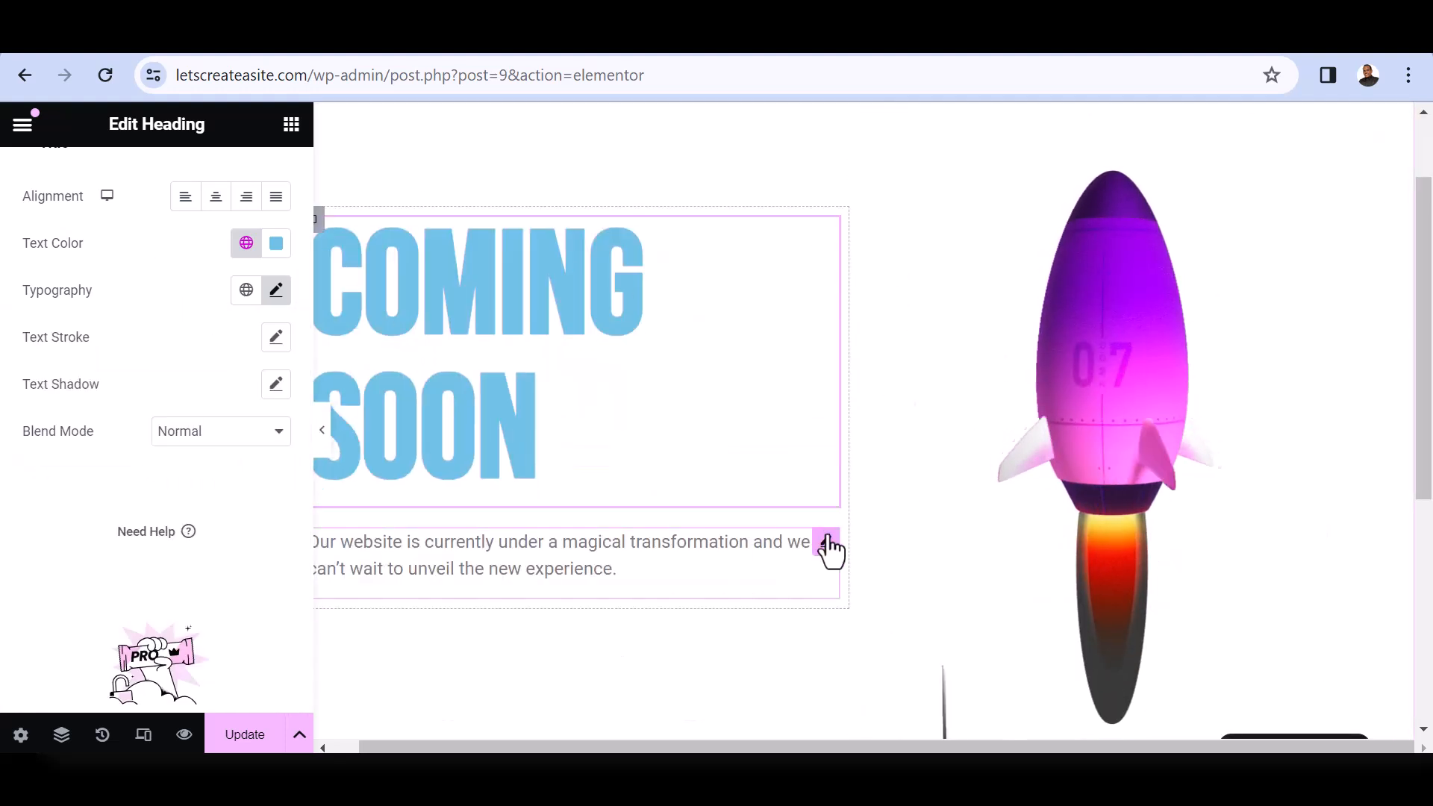
Step: Style the description text below the heading with the Ropa Sans font at size 35 px
left_click(825, 541)
left_click(151, 179)
left_click(276, 401)
left_click(199, 515)
type("ropa")
left_click(197, 480)
left_click(249, 578)
type("42")
left_click(264, 580)
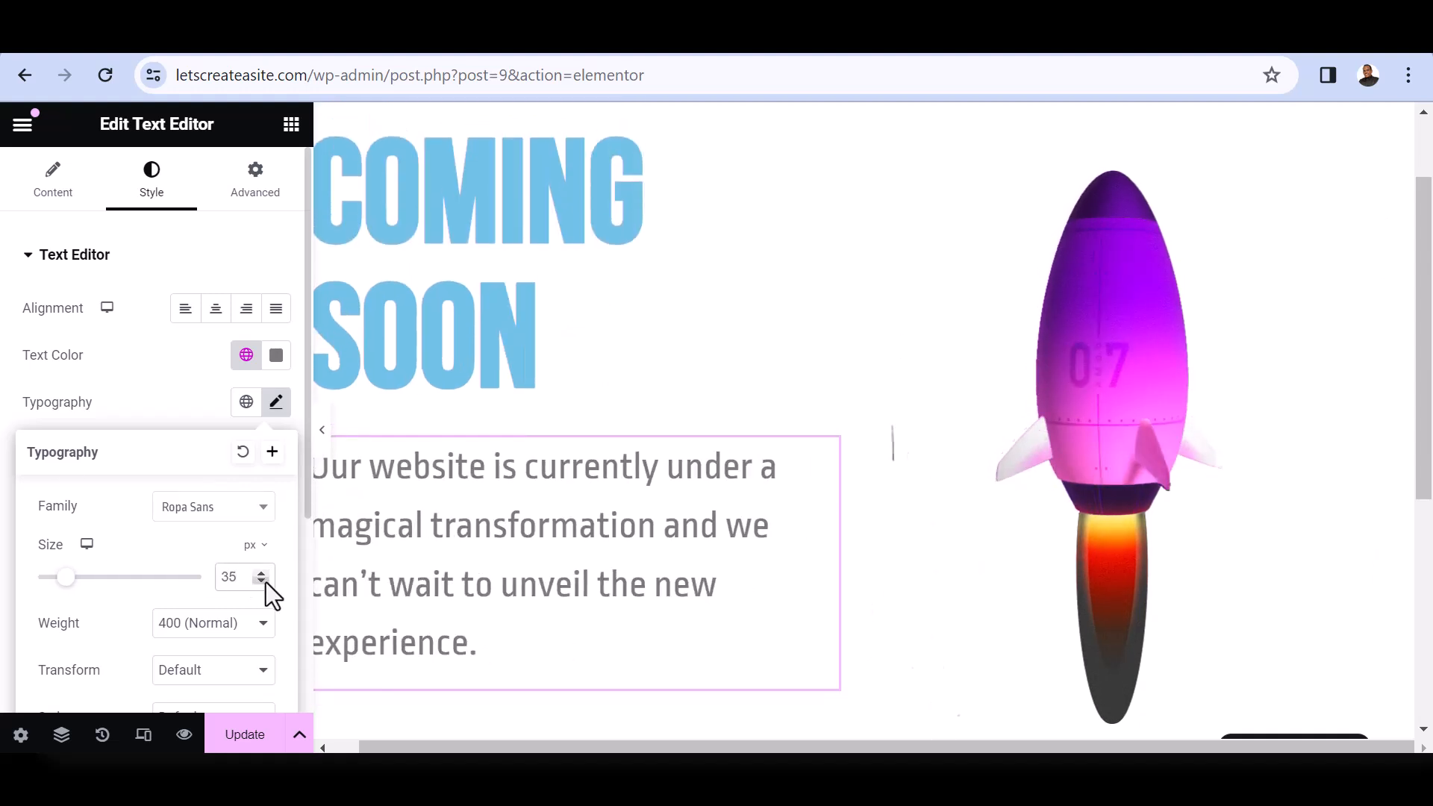
Step: Hide the editing panel and preview the styled page at full width
left_click(322, 429)
scroll(262, 452, "down", 1)
scroll(938, 386, "up", 1)
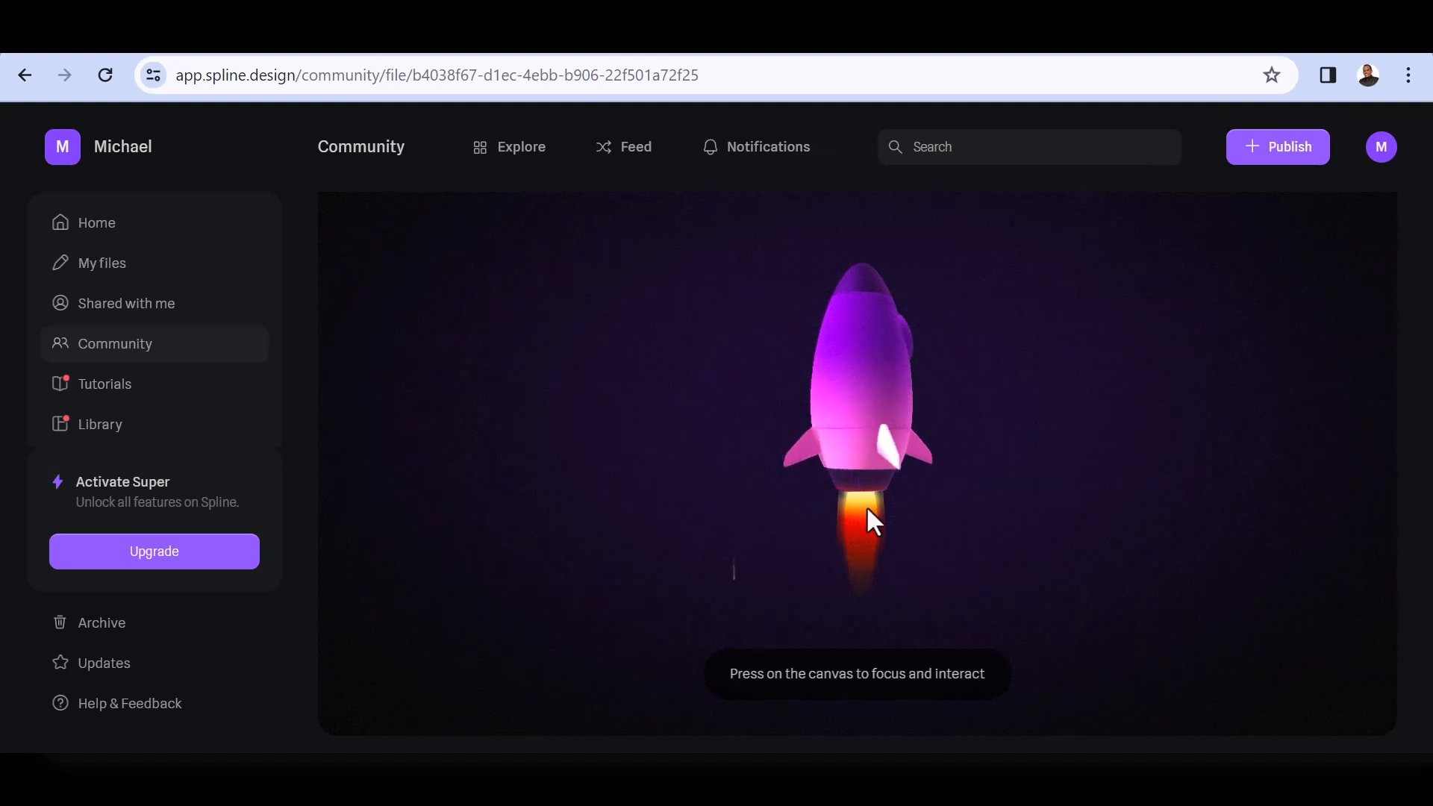
Step: Try out the interactive Rocket scene on its Spline community page
left_click(919, 382)
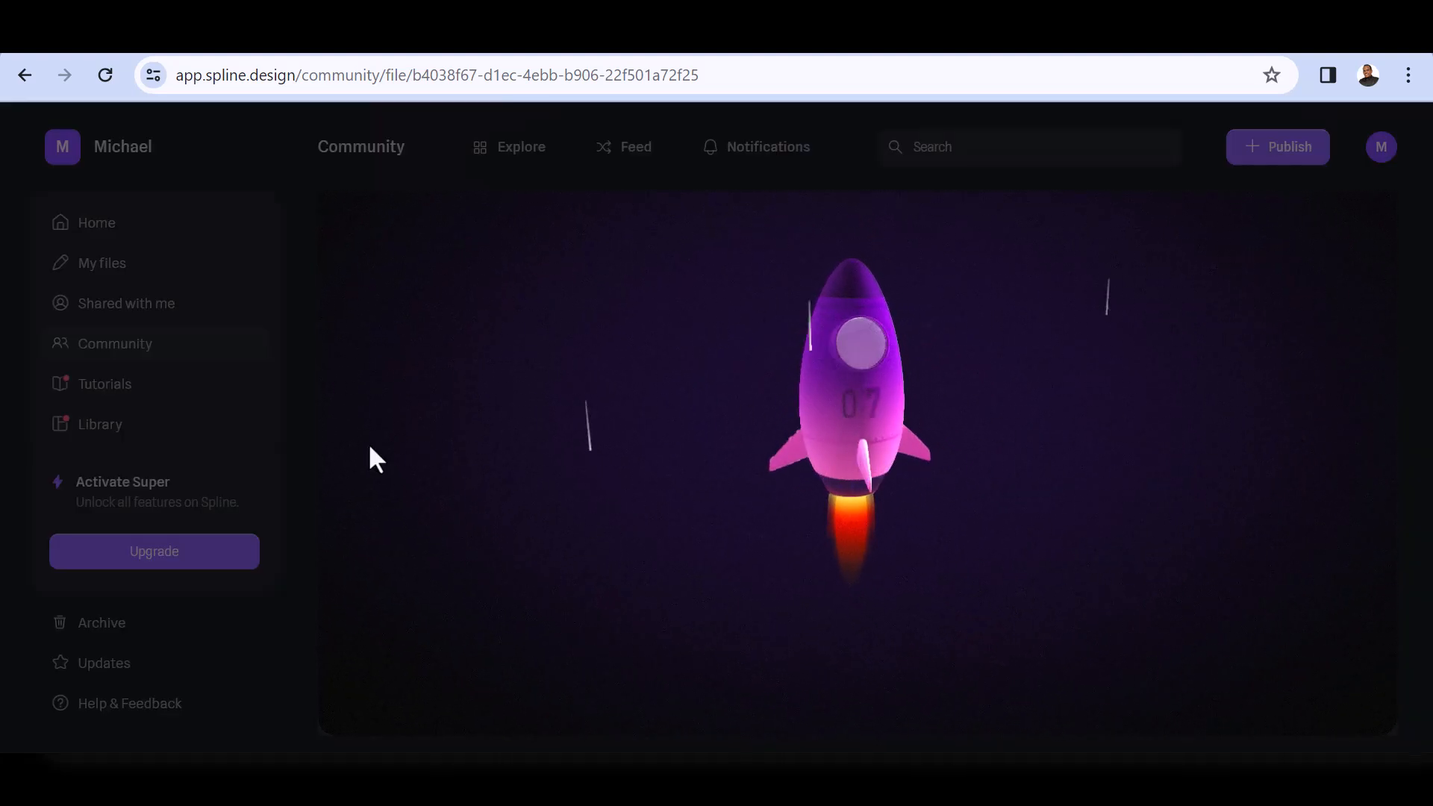
scroll(671, 433, "down", 2)
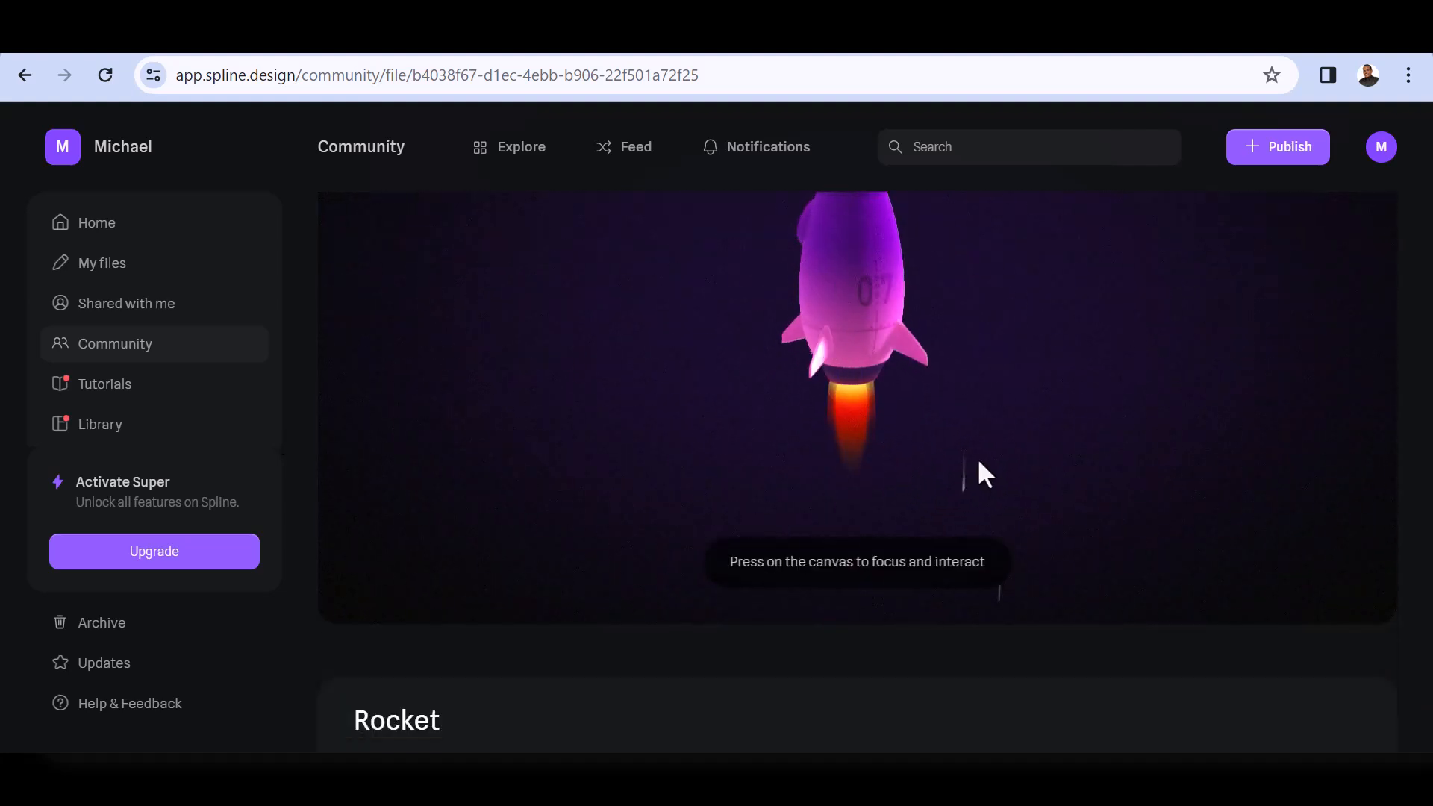
scroll(984, 467, "up", 2)
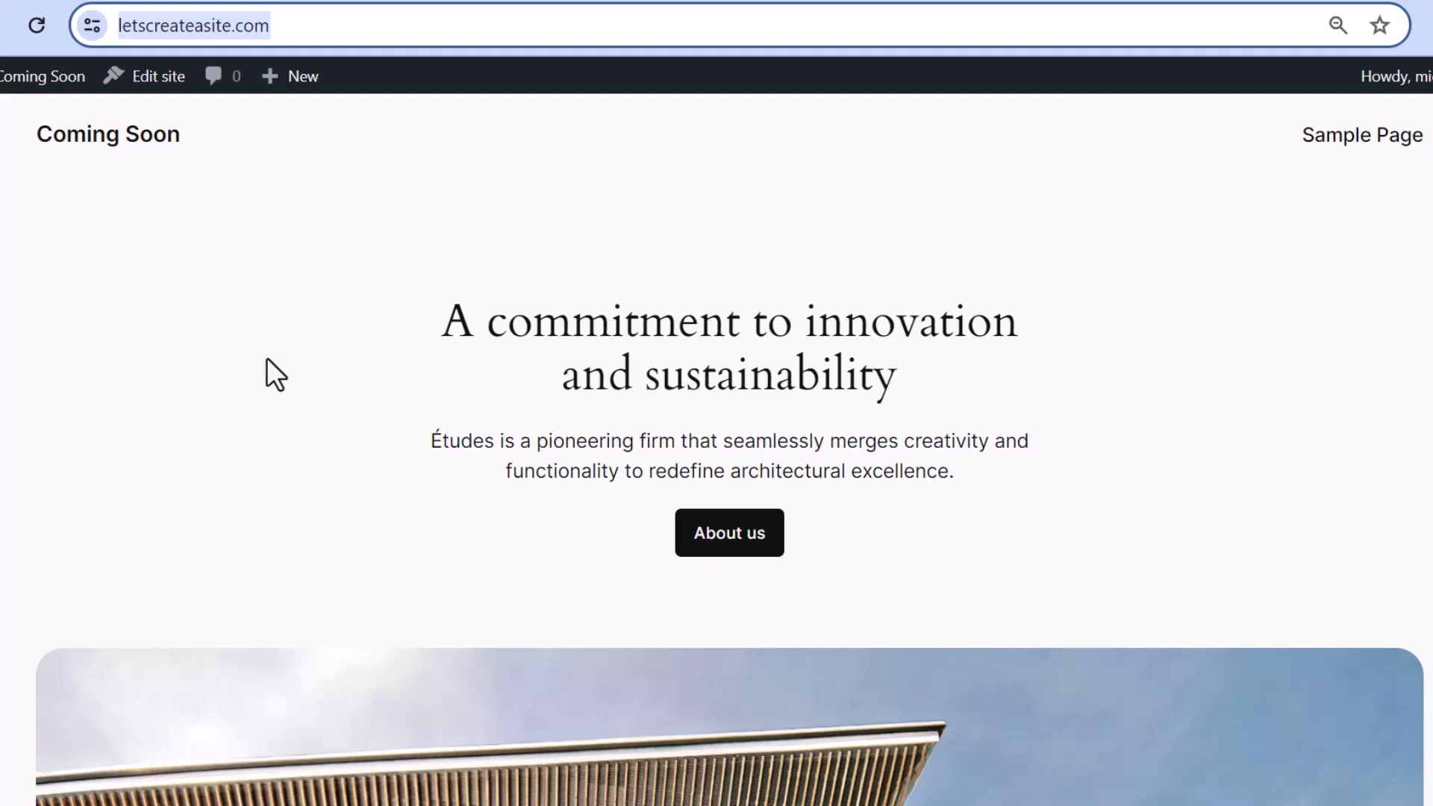
Step: Open craftmewp.com/siteground in a new browser tab
left_click(287, 39)
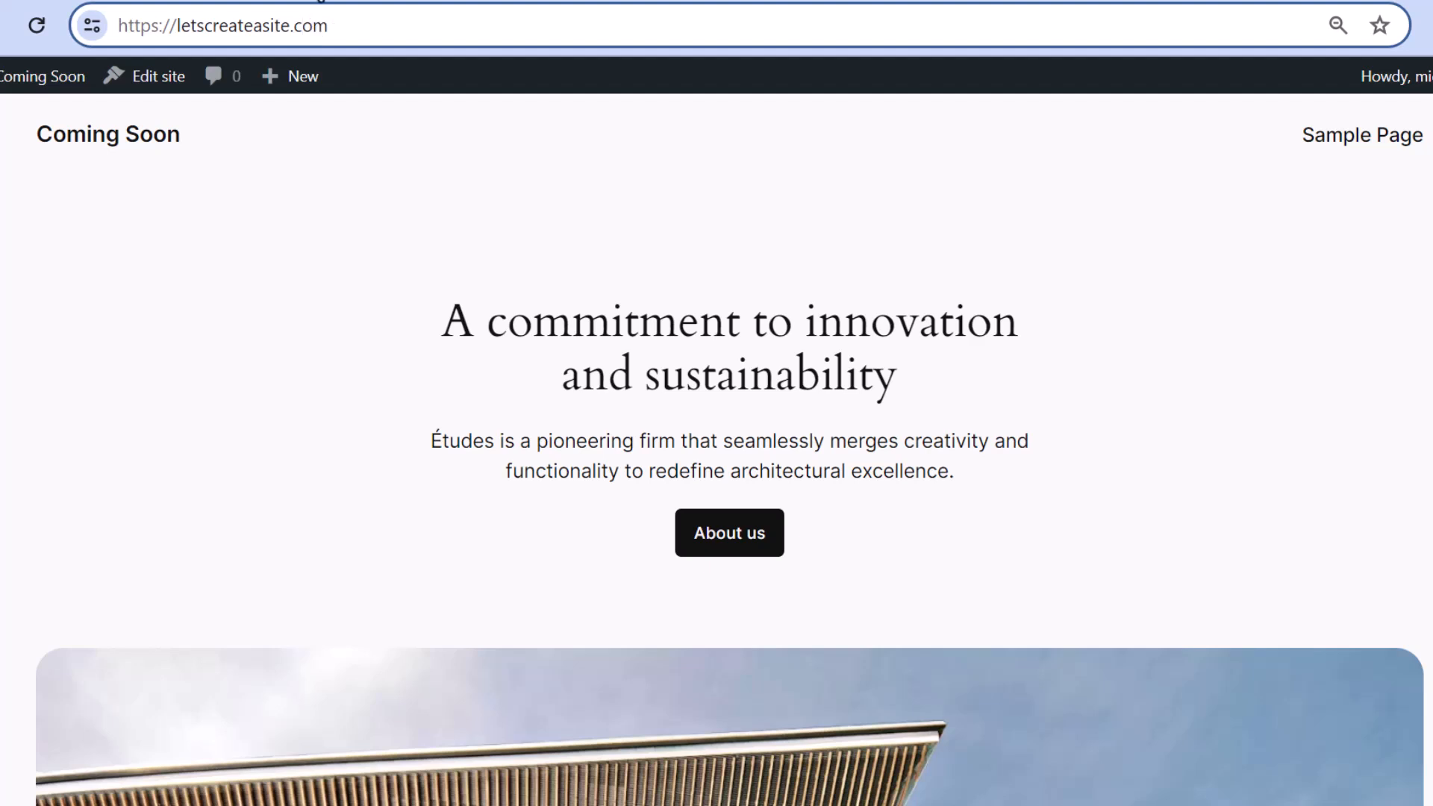
left_click(300, 0)
type("craft")
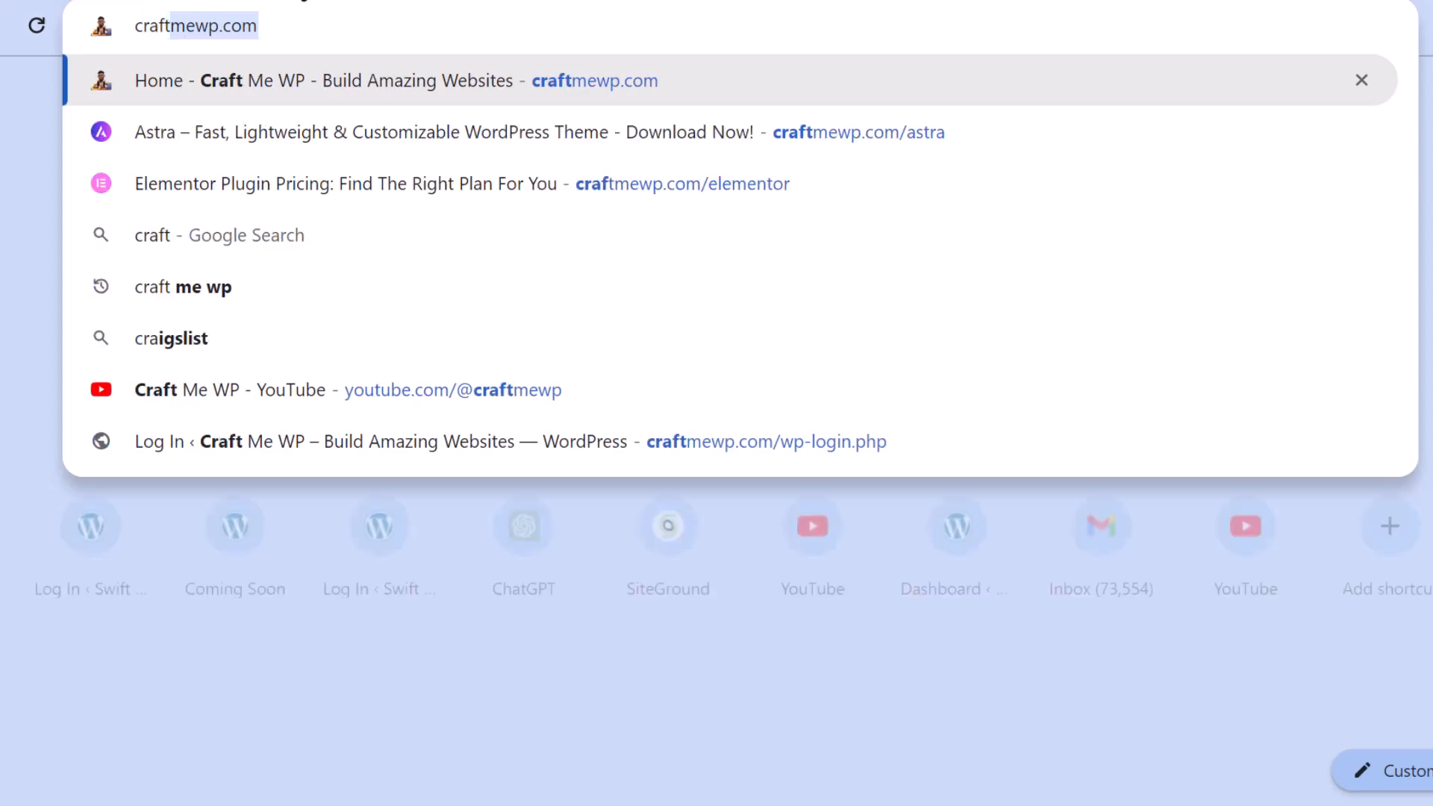
type("mewp.com/sitegroun")
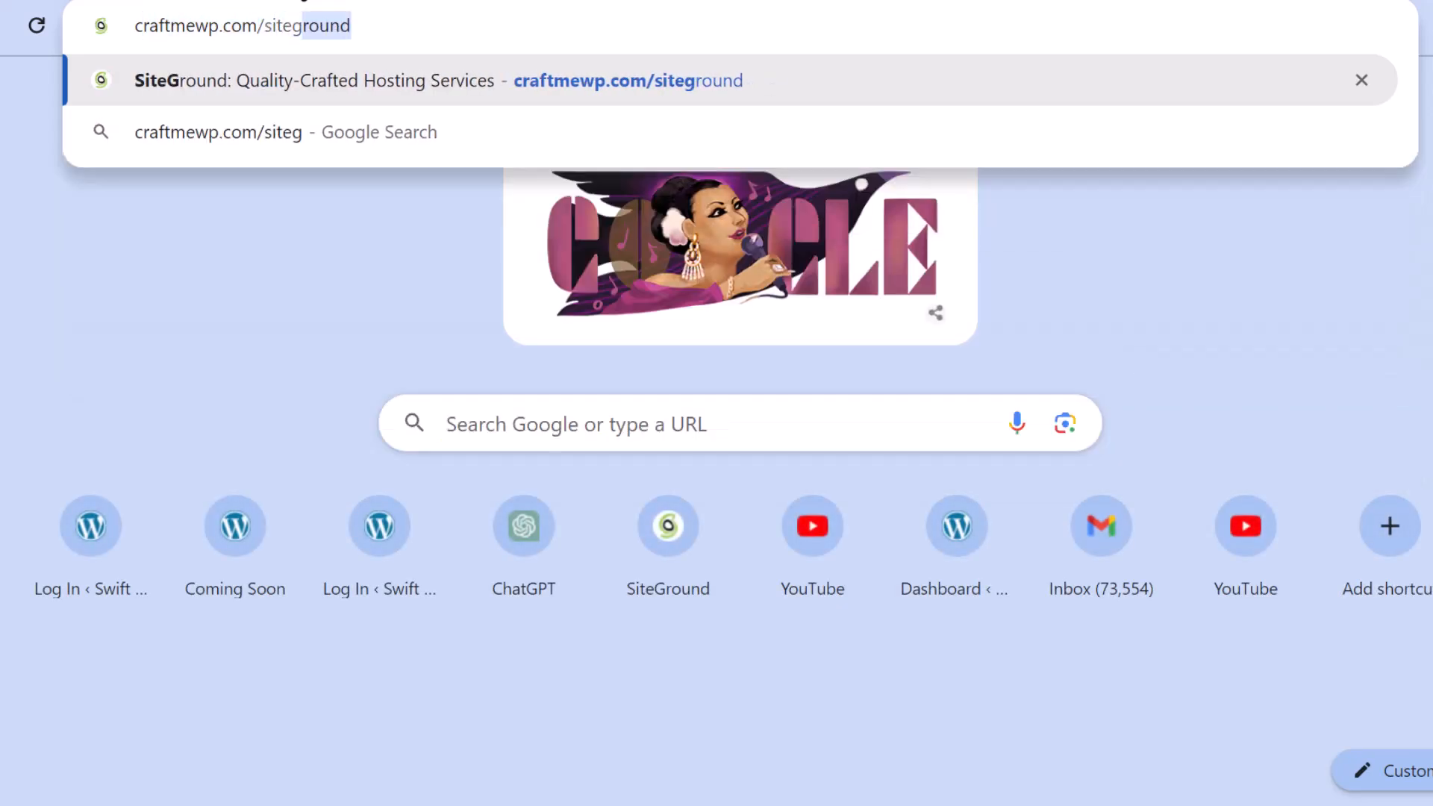
key("Return")
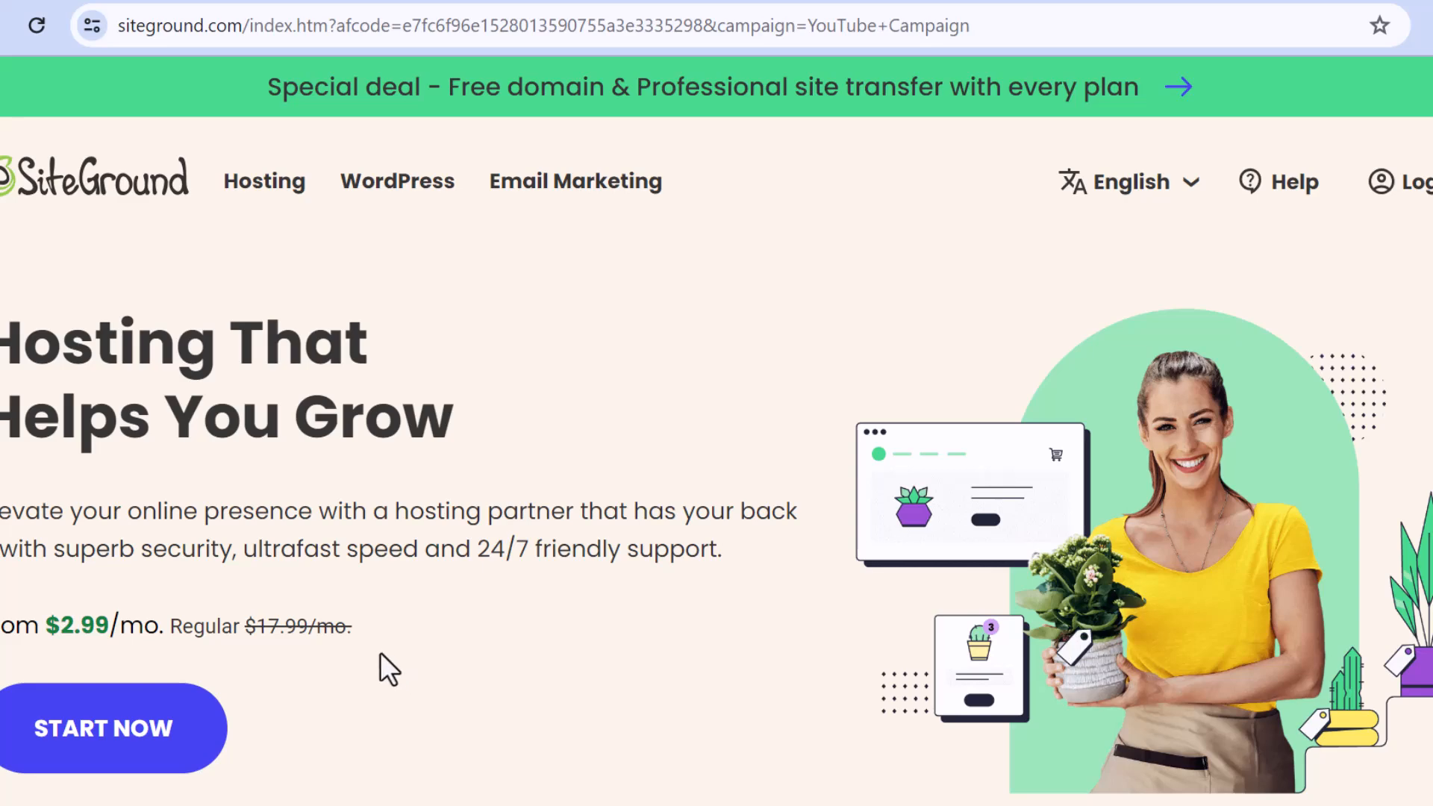
Step: Start a hosting order from the SiteGround home page and choose the StartUp plan
left_click_drag(346, 628, 216, 594)
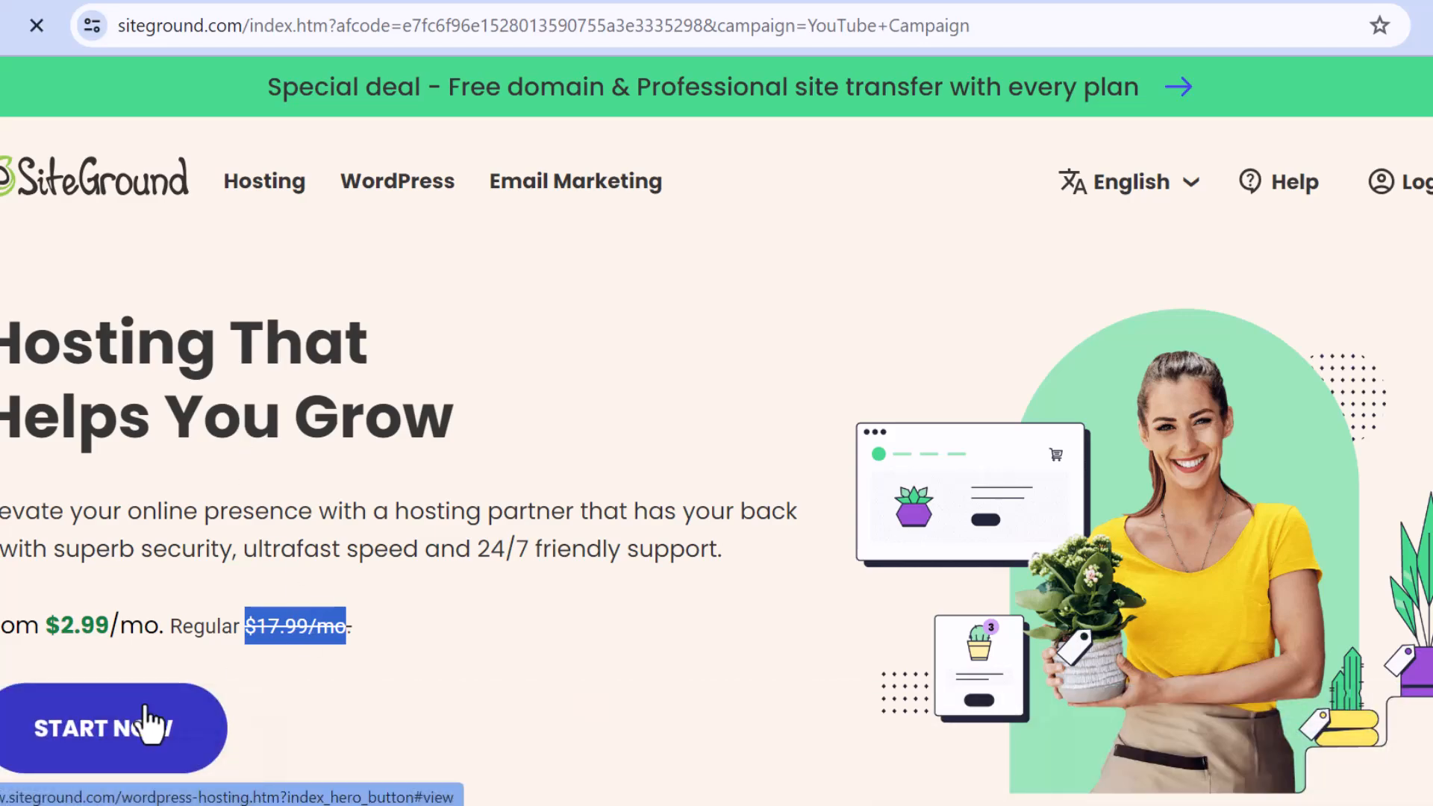
left_click(147, 725)
scroll(606, 298, "down", 15)
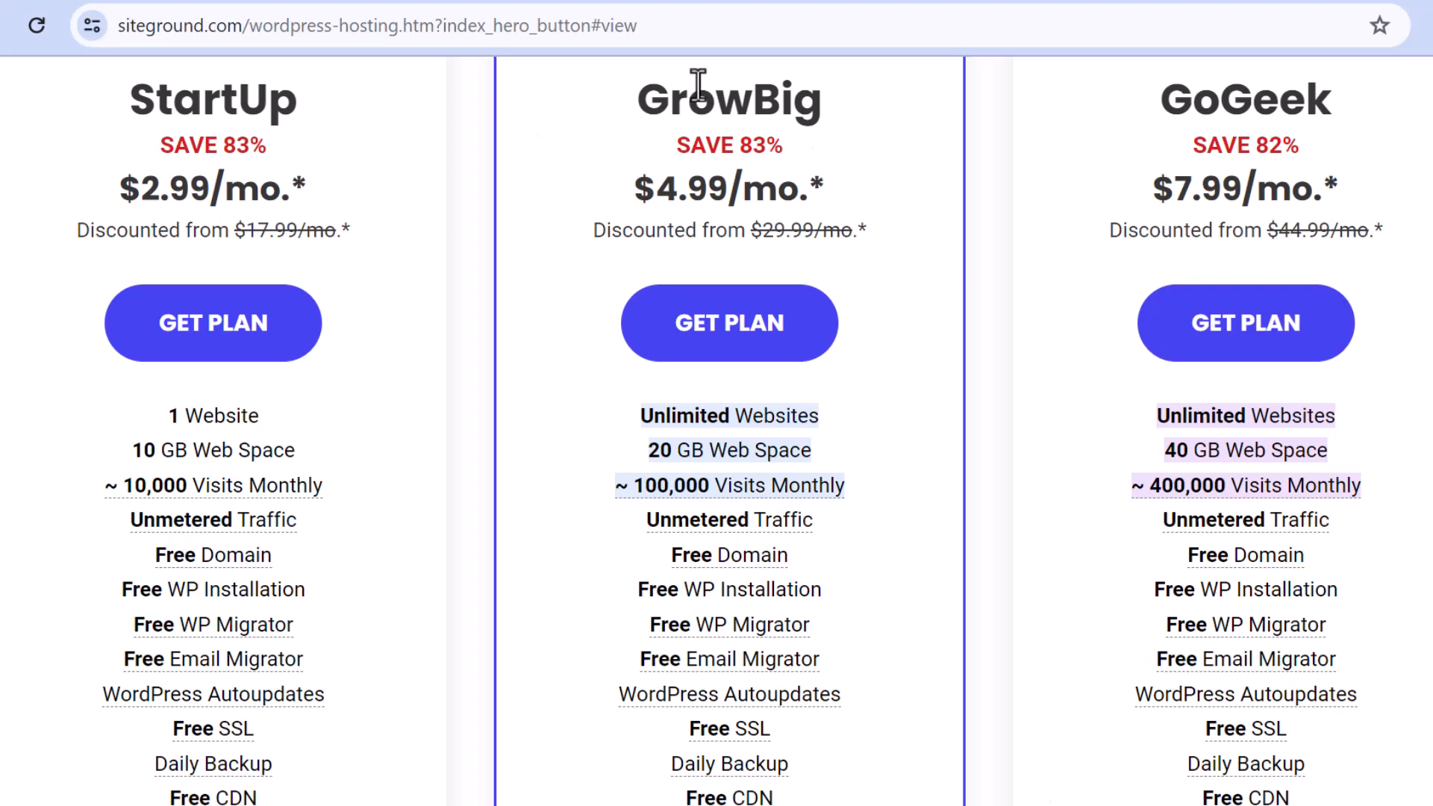
left_click(255, 320)
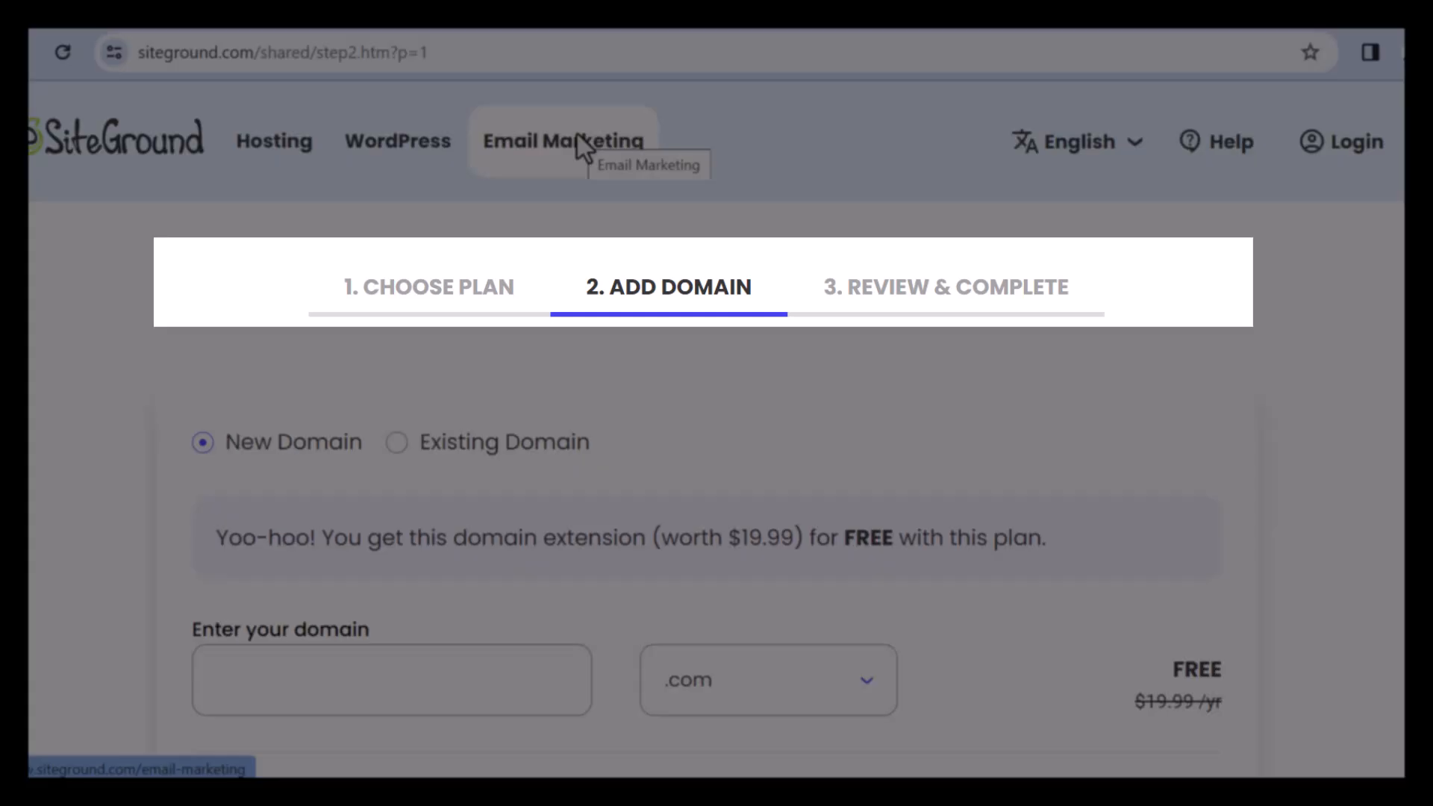
Step: Enter craftmeawebsite with the .com extension as the new domain and continue to the review stage
scroll(873, 266, "down", 3)
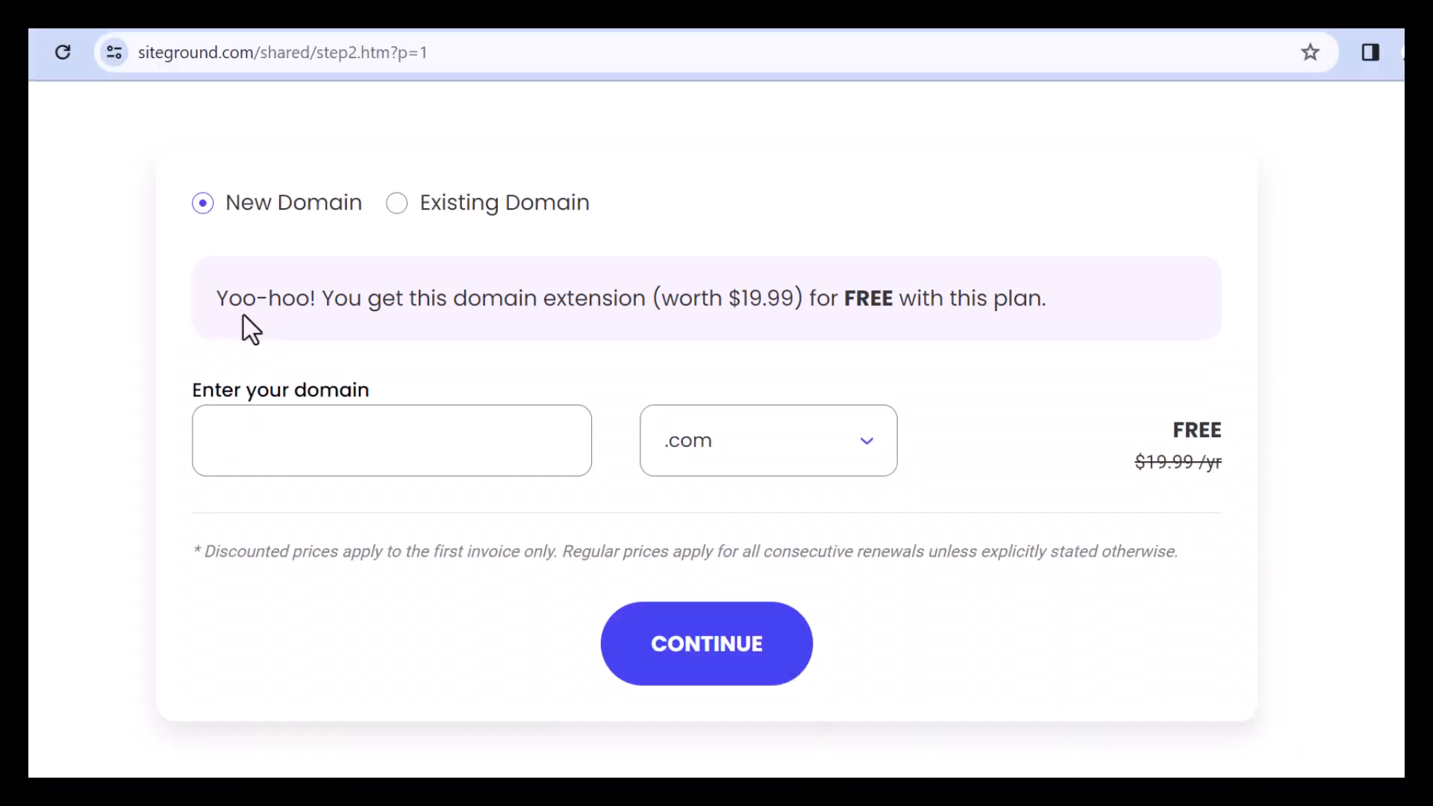
left_click_drag(243, 298, 334, 299)
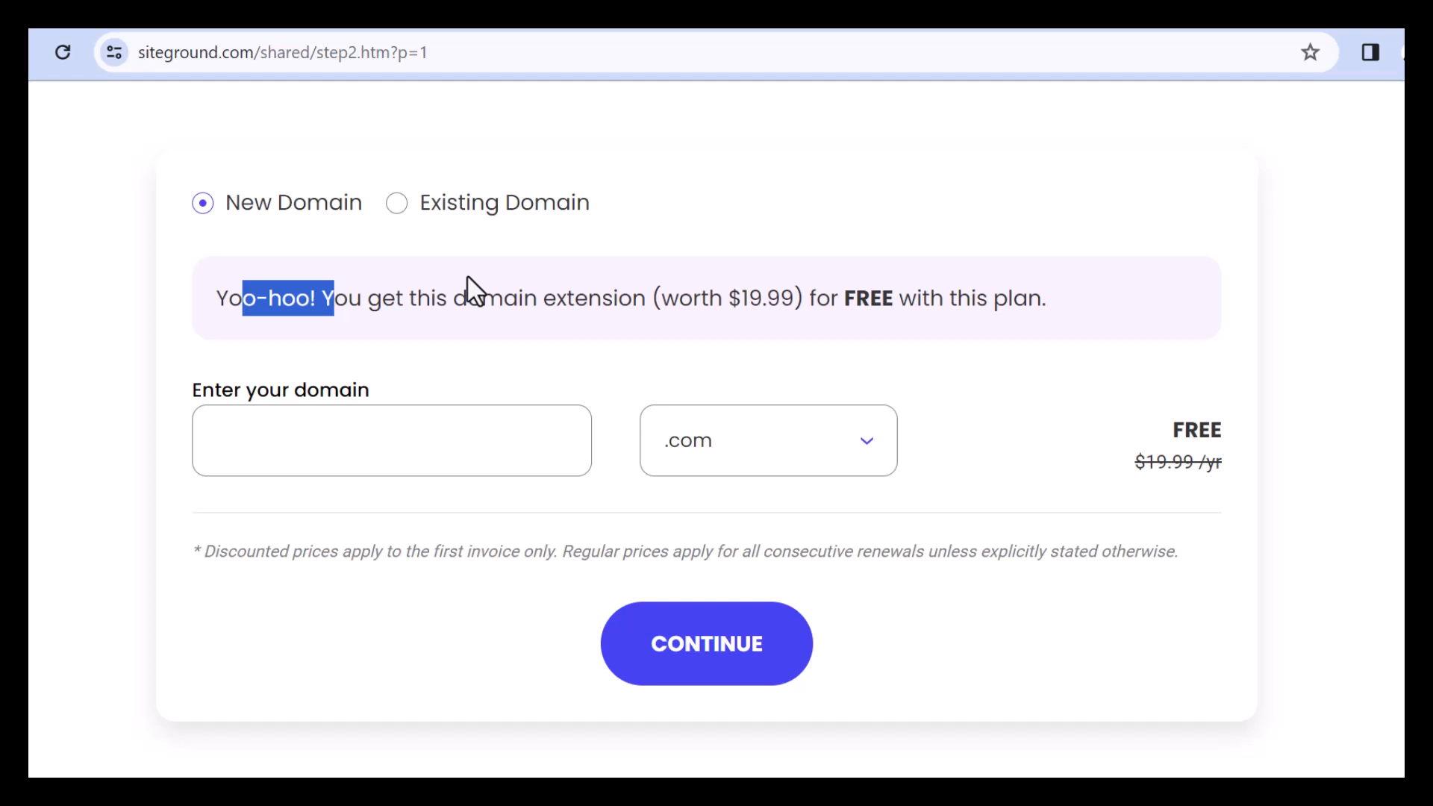
type("craftmeawebsite")
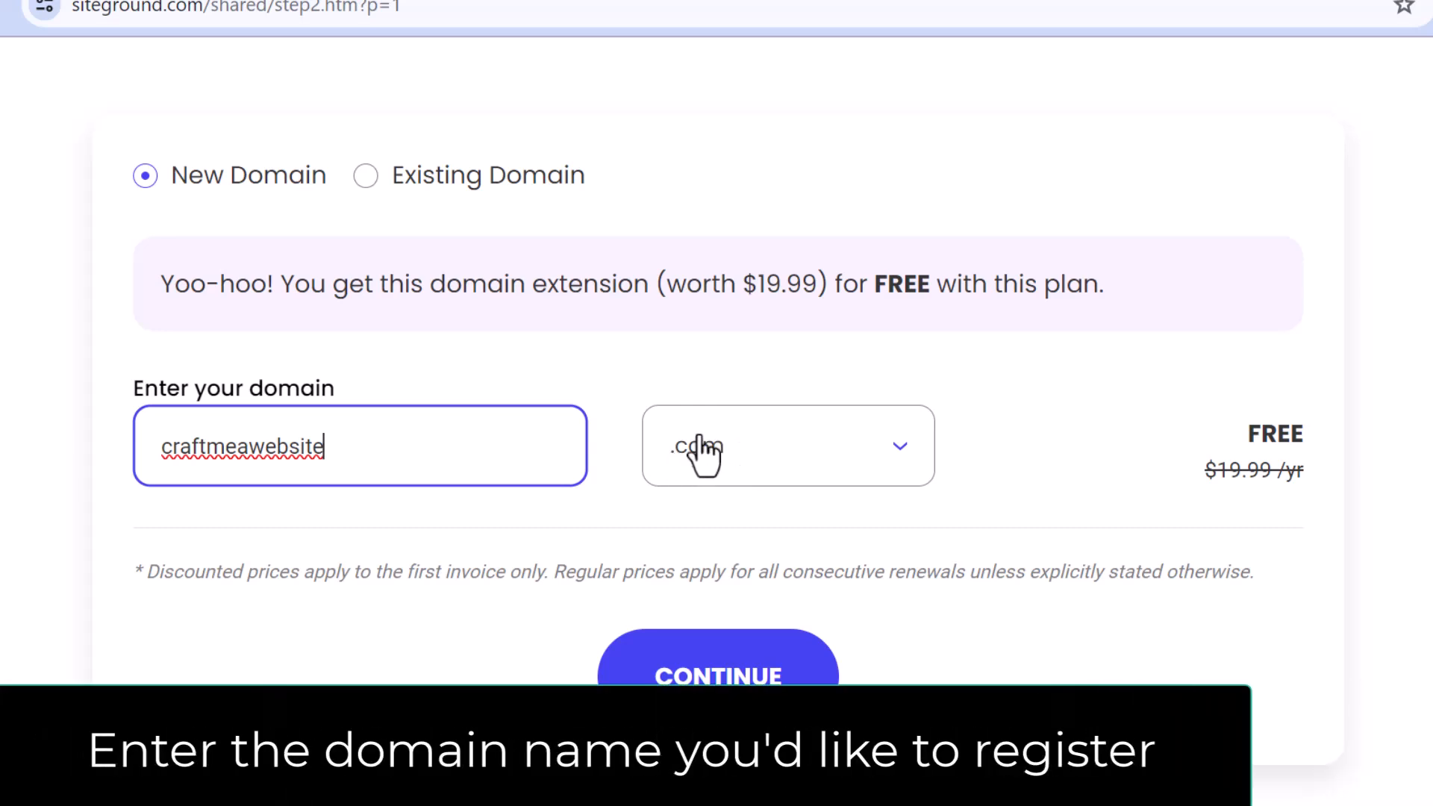
left_click(710, 676)
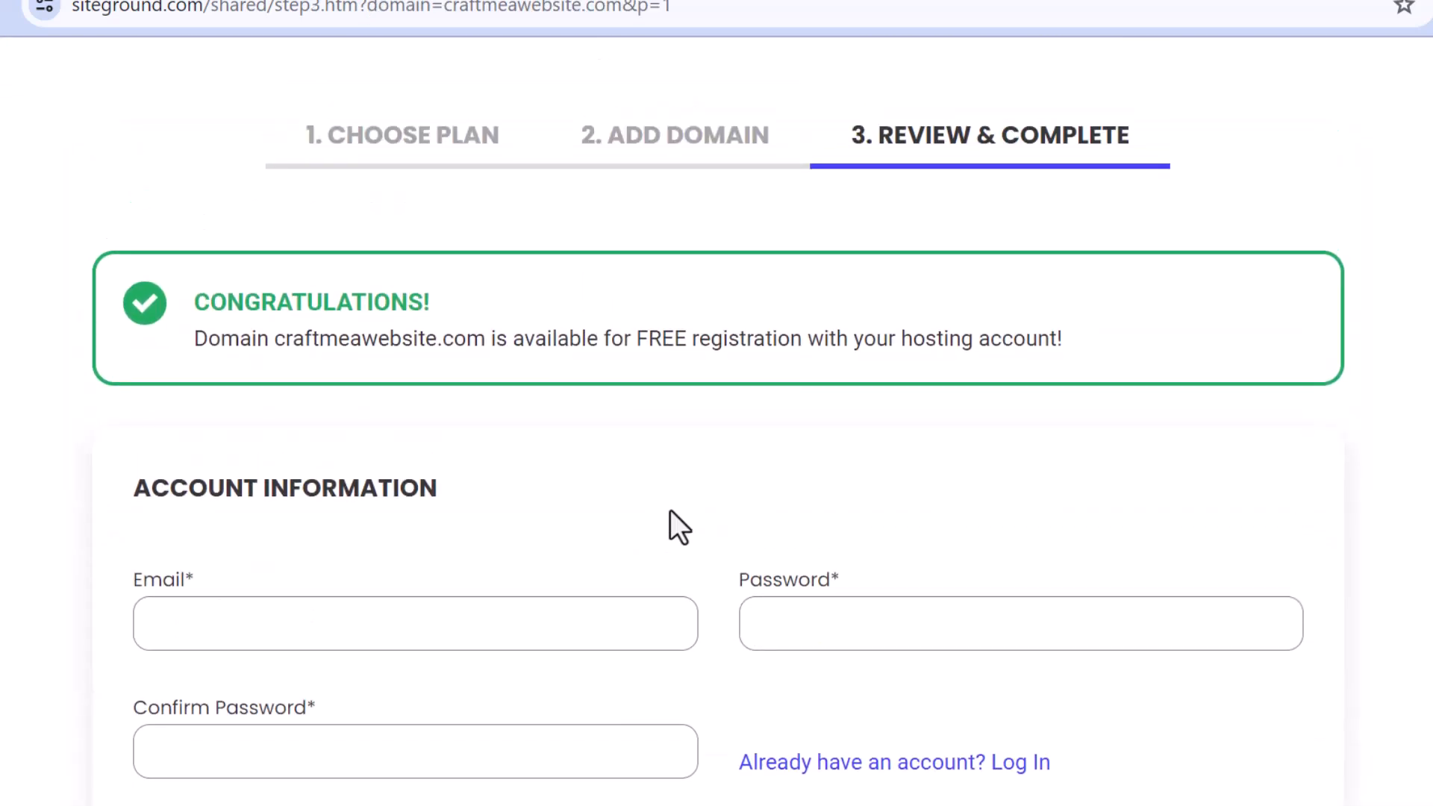
Step: Review the account, client, payment and purchase information sections of the order form, including the amount billed for the plan
scroll(572, 315, "down", 4)
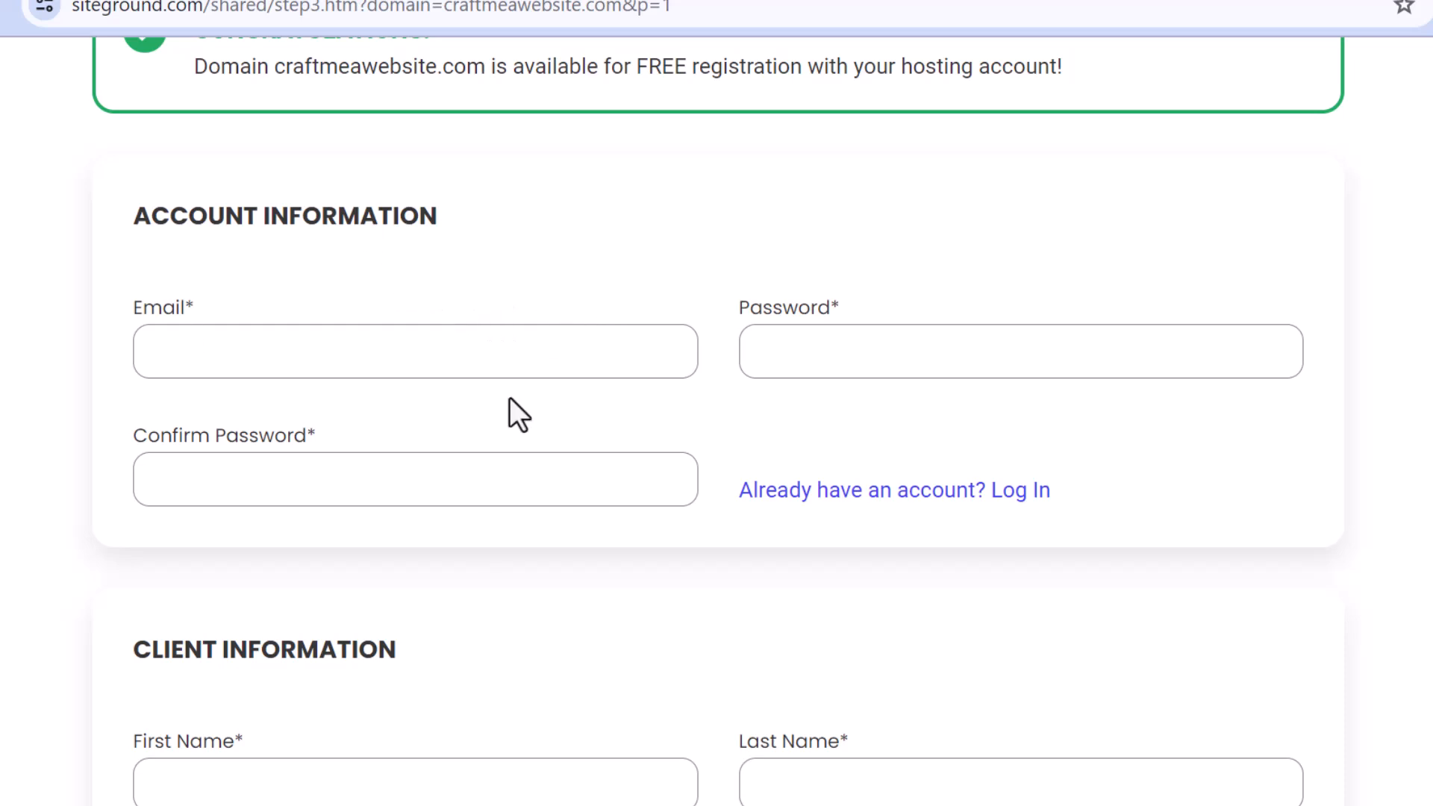
scroll(358, 291, "down", 7)
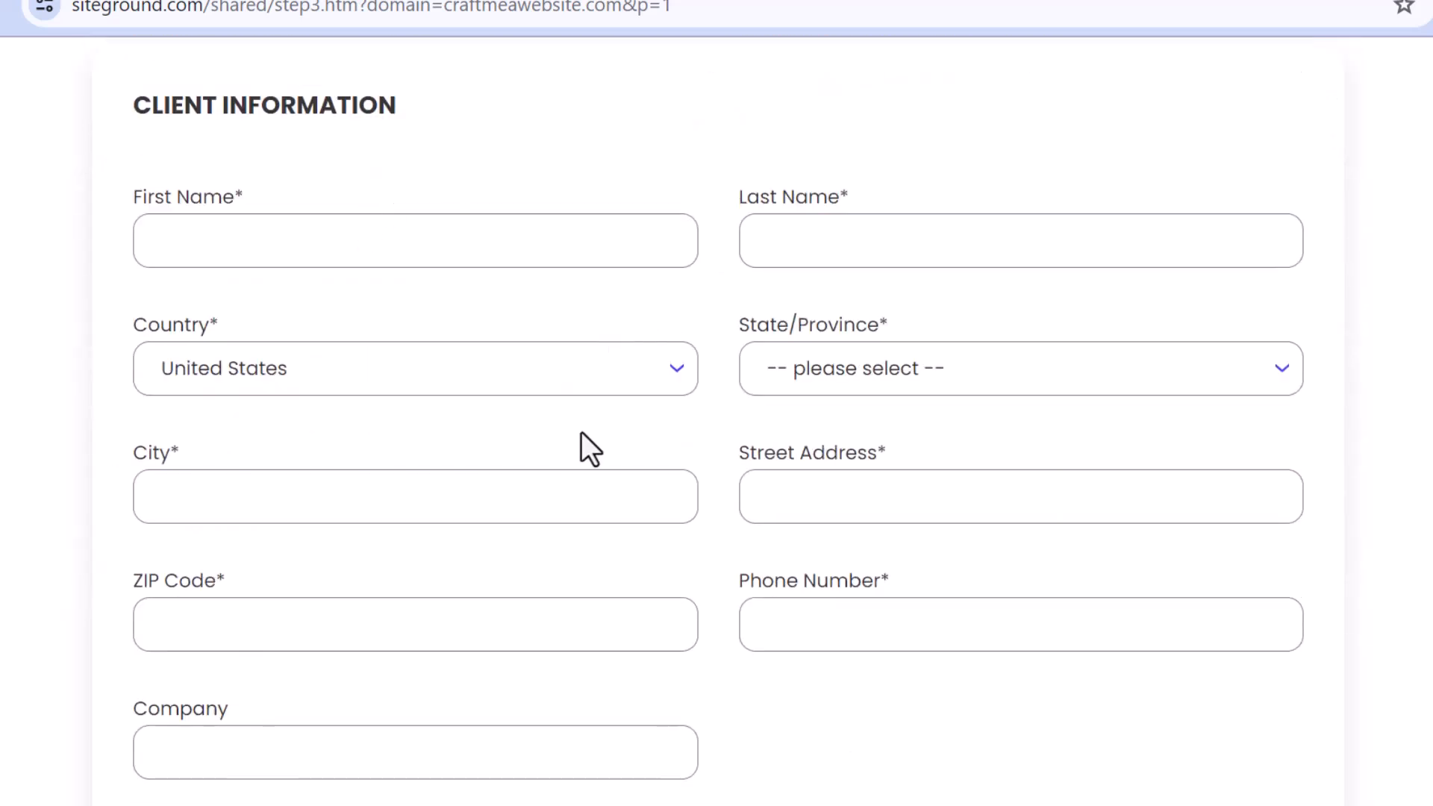
scroll(581, 433, "down", 11)
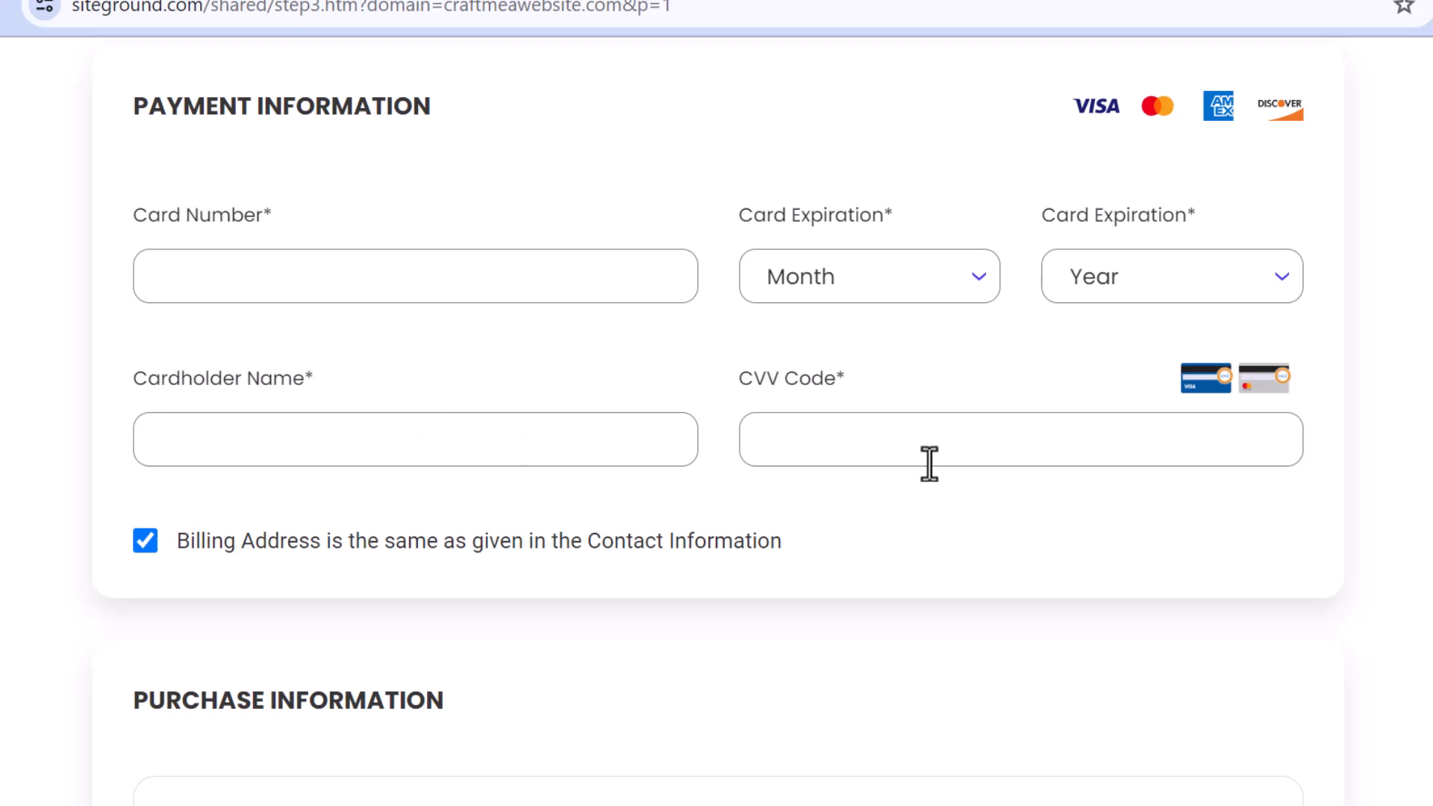
scroll(934, 460, "down", 5)
scroll(930, 438, "down", 2)
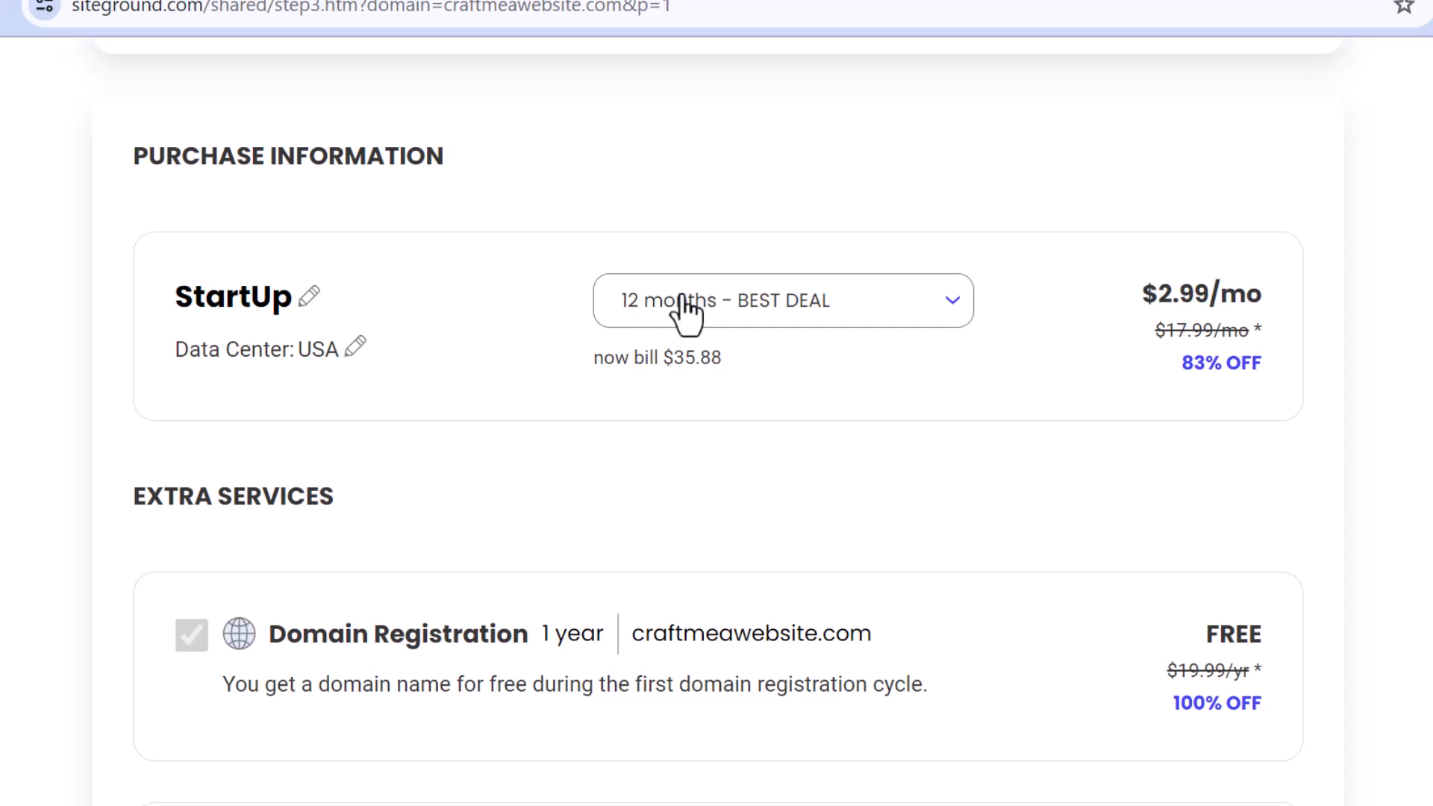
left_click_drag(722, 359, 665, 373)
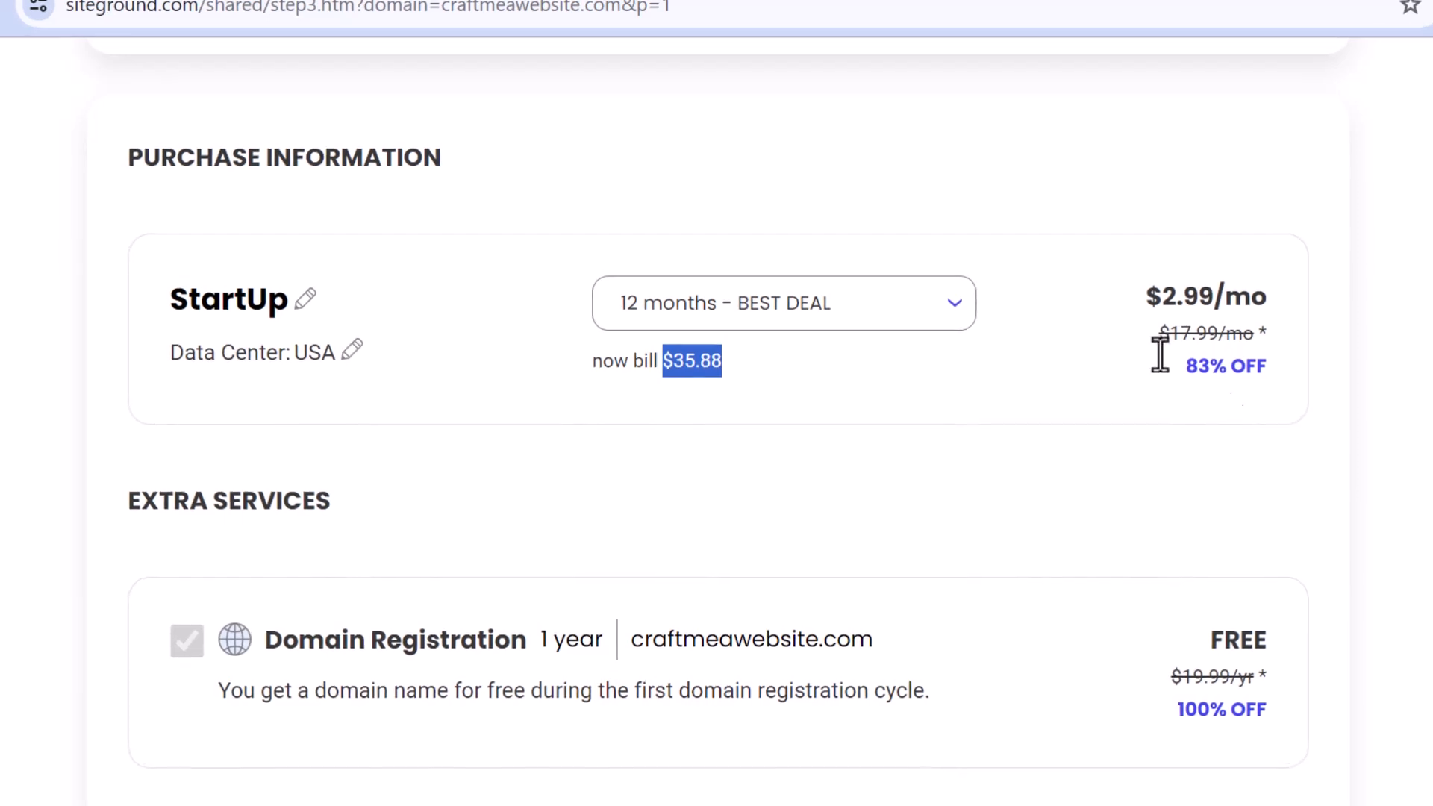
Step: Switch the StartUp plan's billing period to 1 month and back to 12 months to compare the prices
left_click(952, 307)
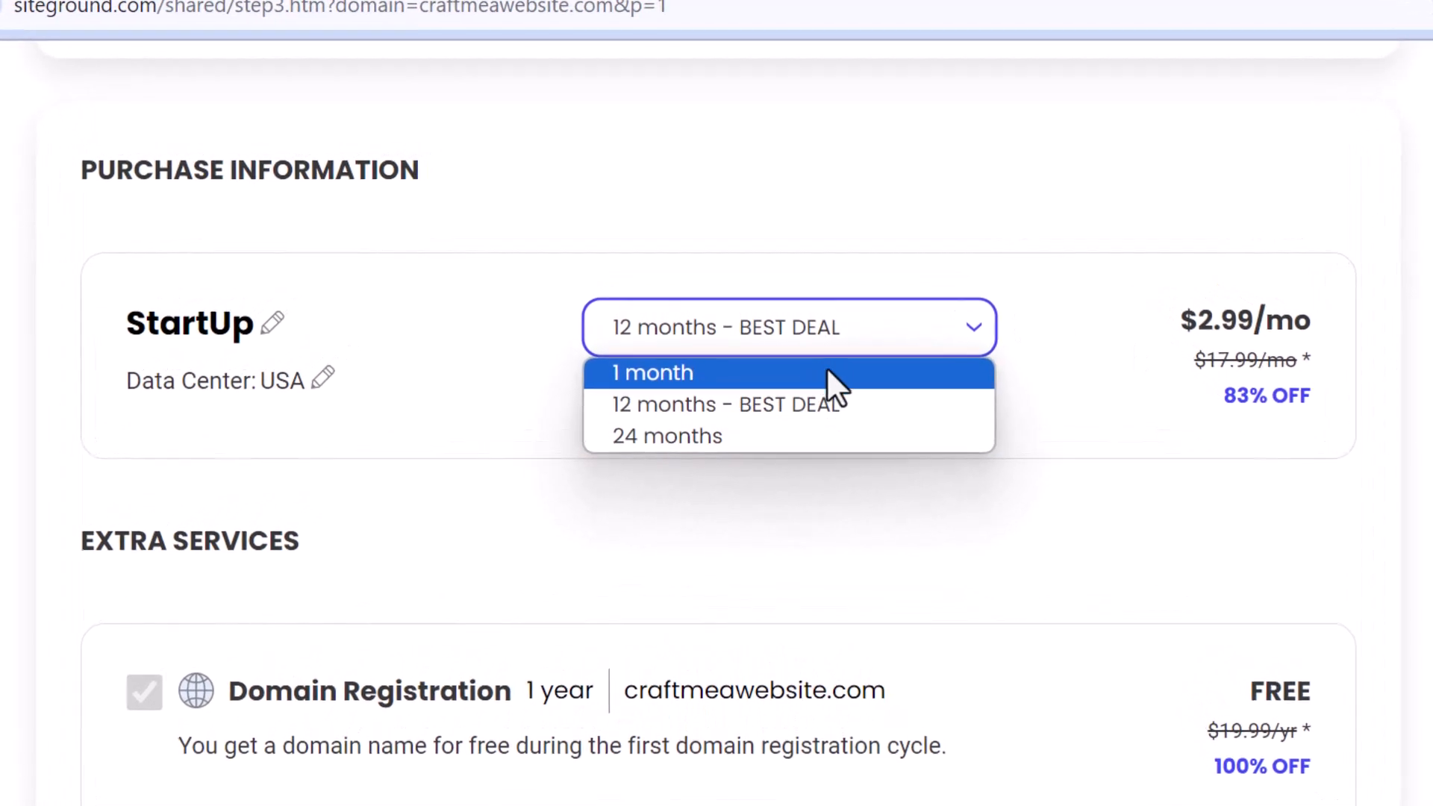
left_click(827, 369)
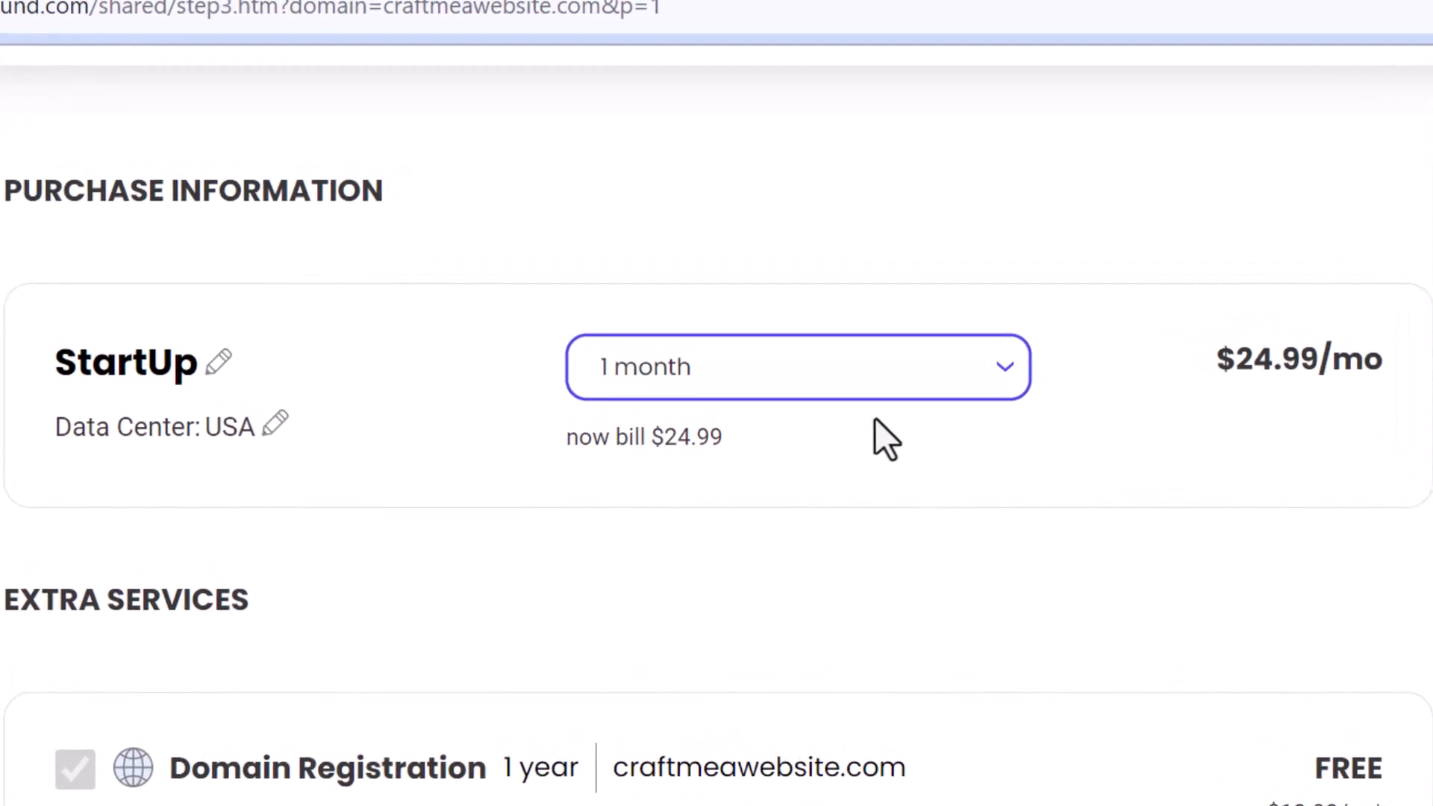
left_click(862, 371)
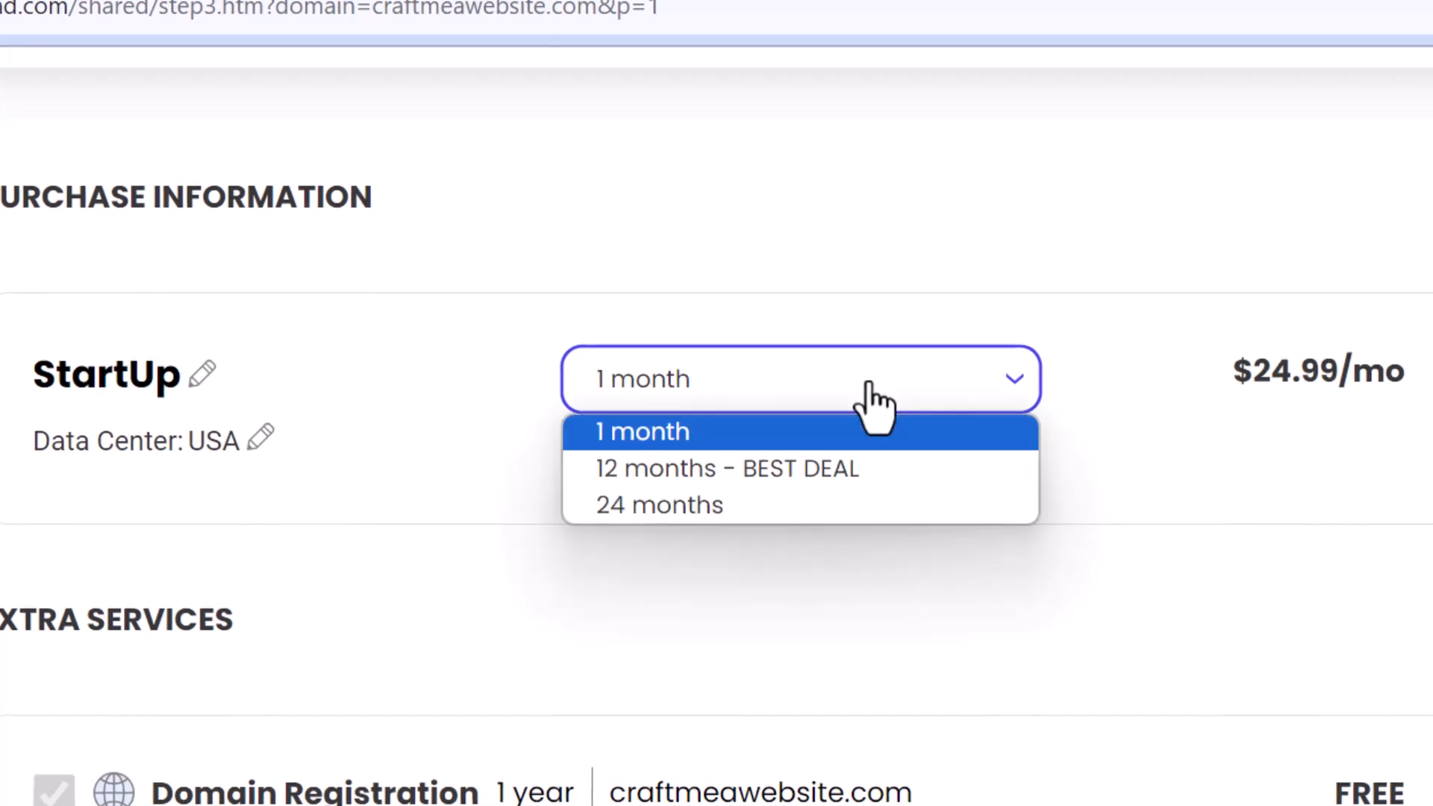
left_click(810, 485)
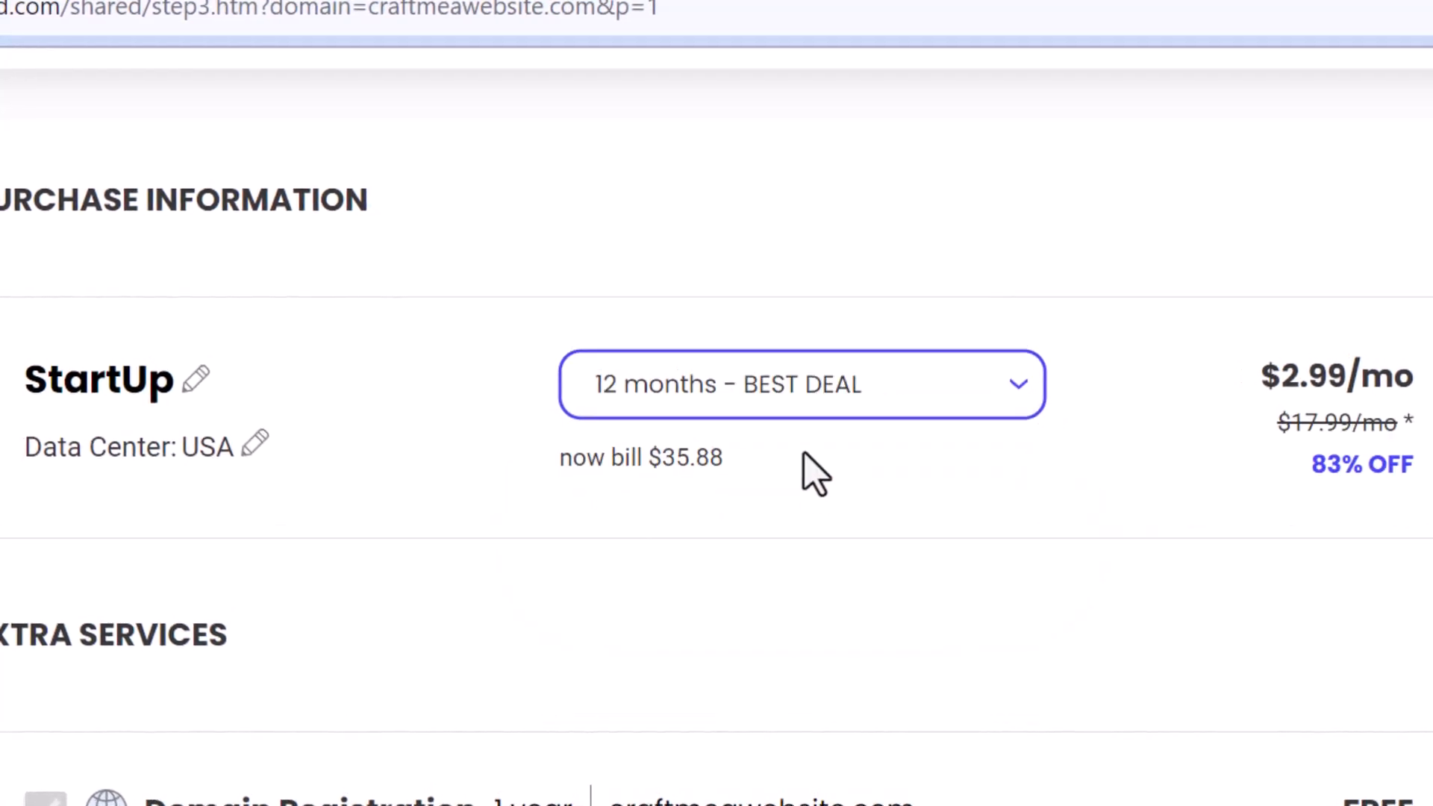
Step: Dismiss the special deal popup and review the extra services, order summary and agreement options
scroll(798, 448, "down", 5)
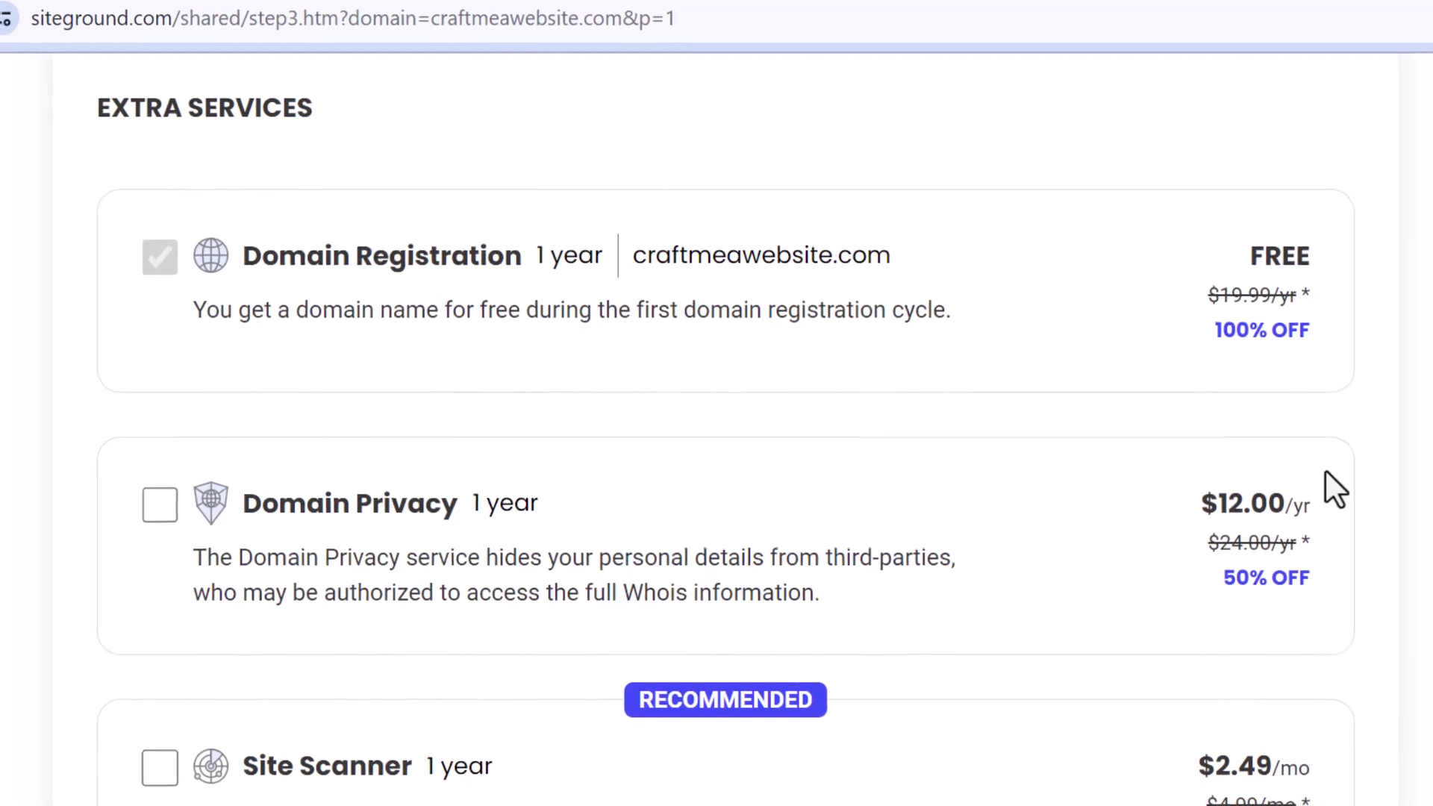
scroll(1134, 246, "down", 3)
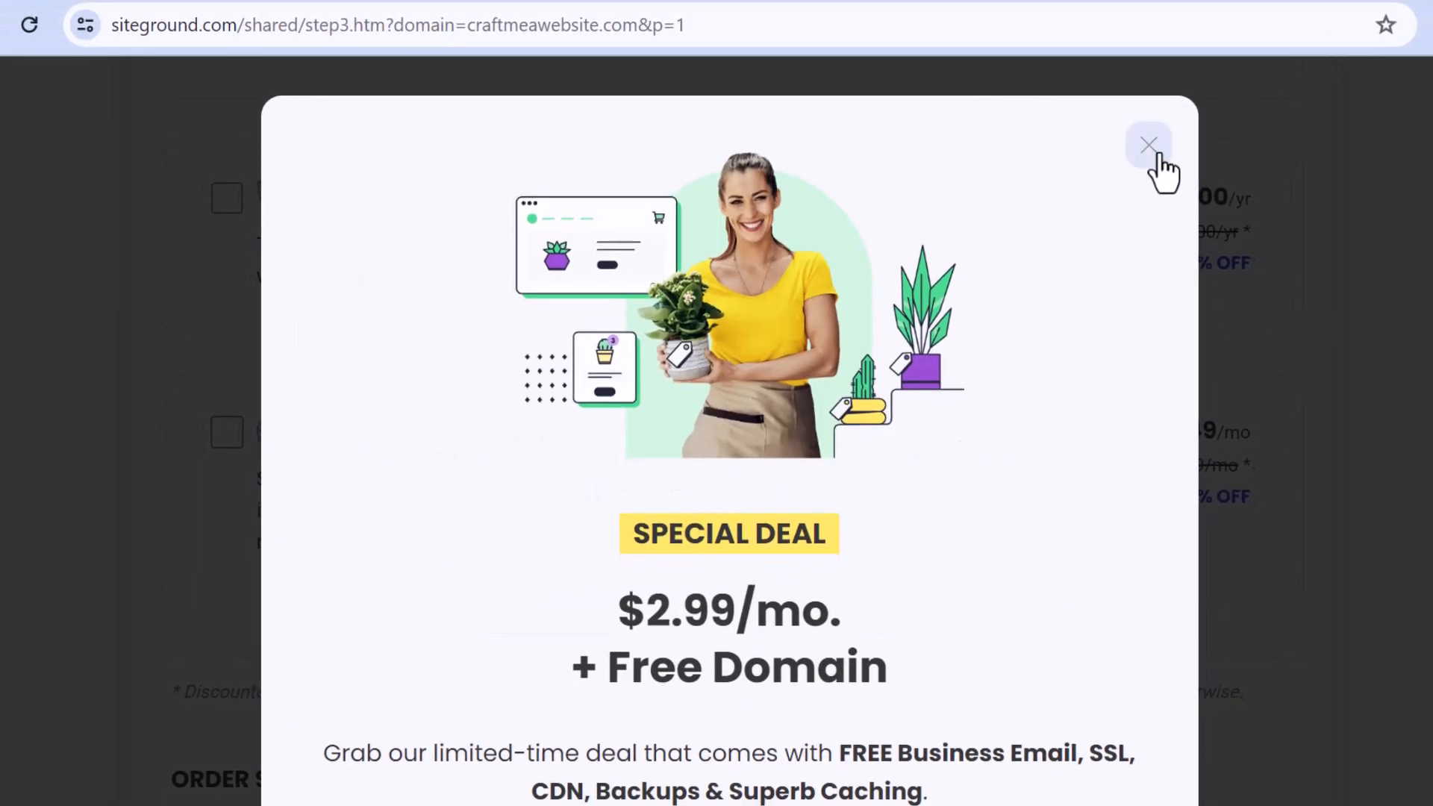
left_click(1156, 153)
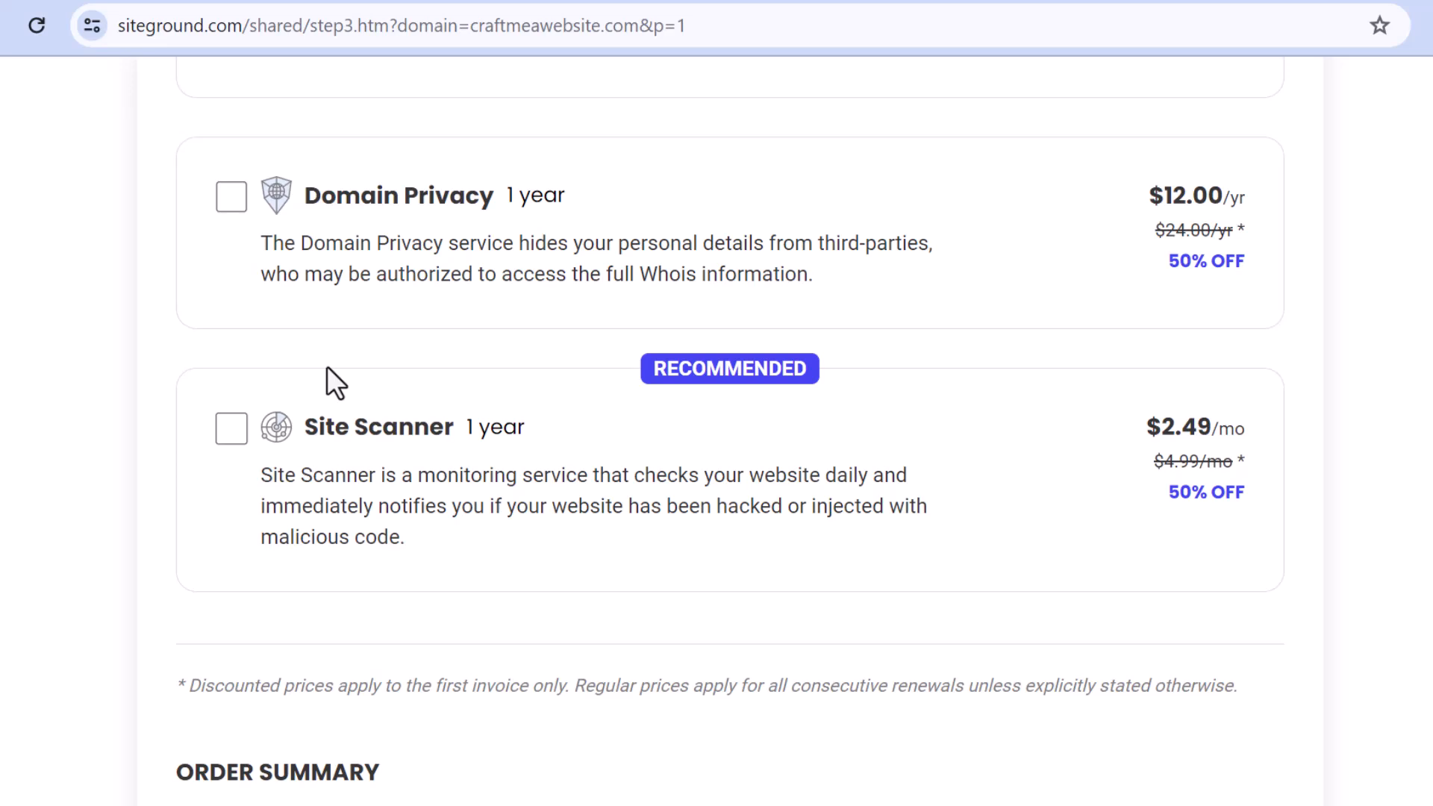
scroll(327, 380, "down", 9)
scroll(310, 359, "up", 3)
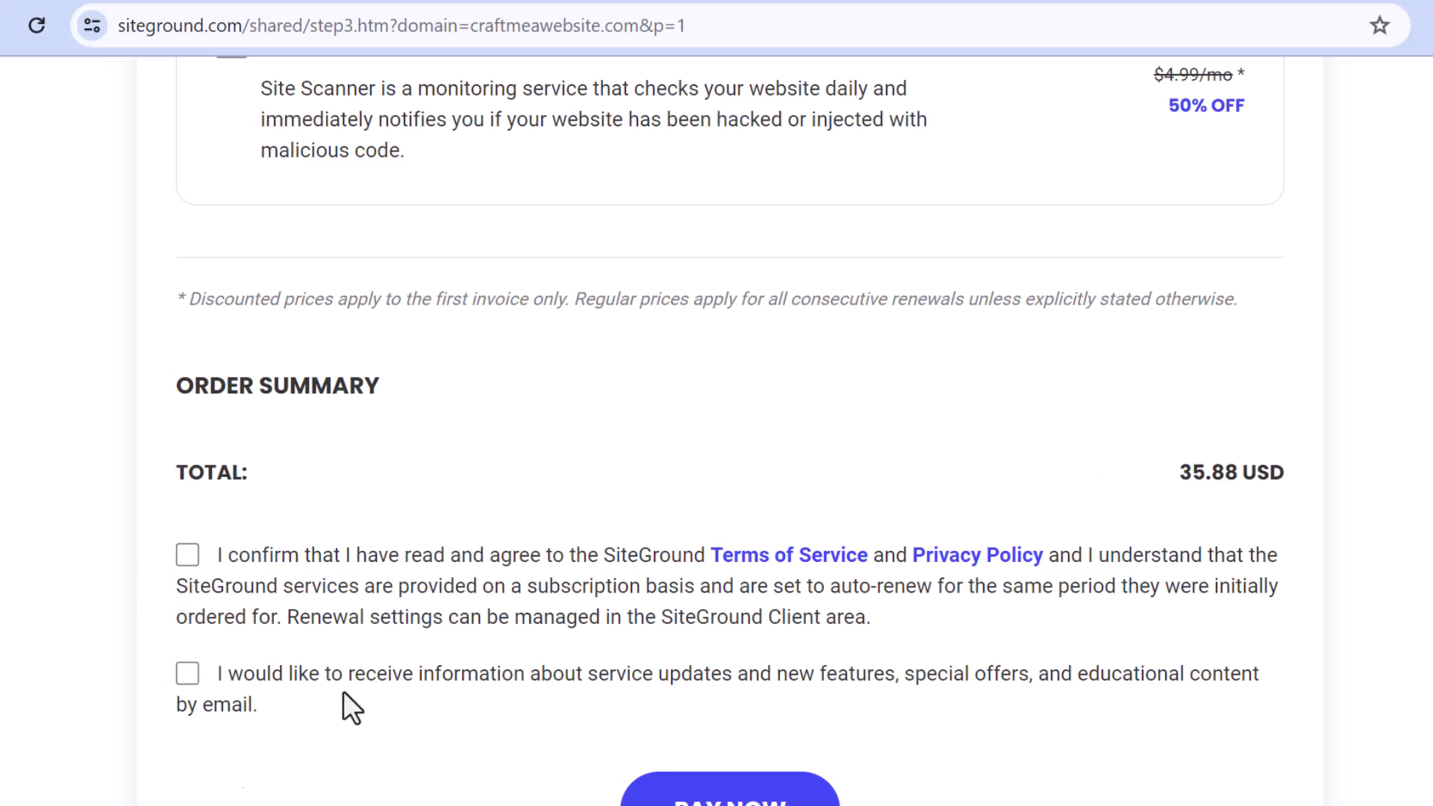
Step: Accept the Terms of Service and Privacy Policy and opt in to service updates and special offers by email
left_click(188, 558)
left_click(187, 673)
scroll(409, 582, "down", 5)
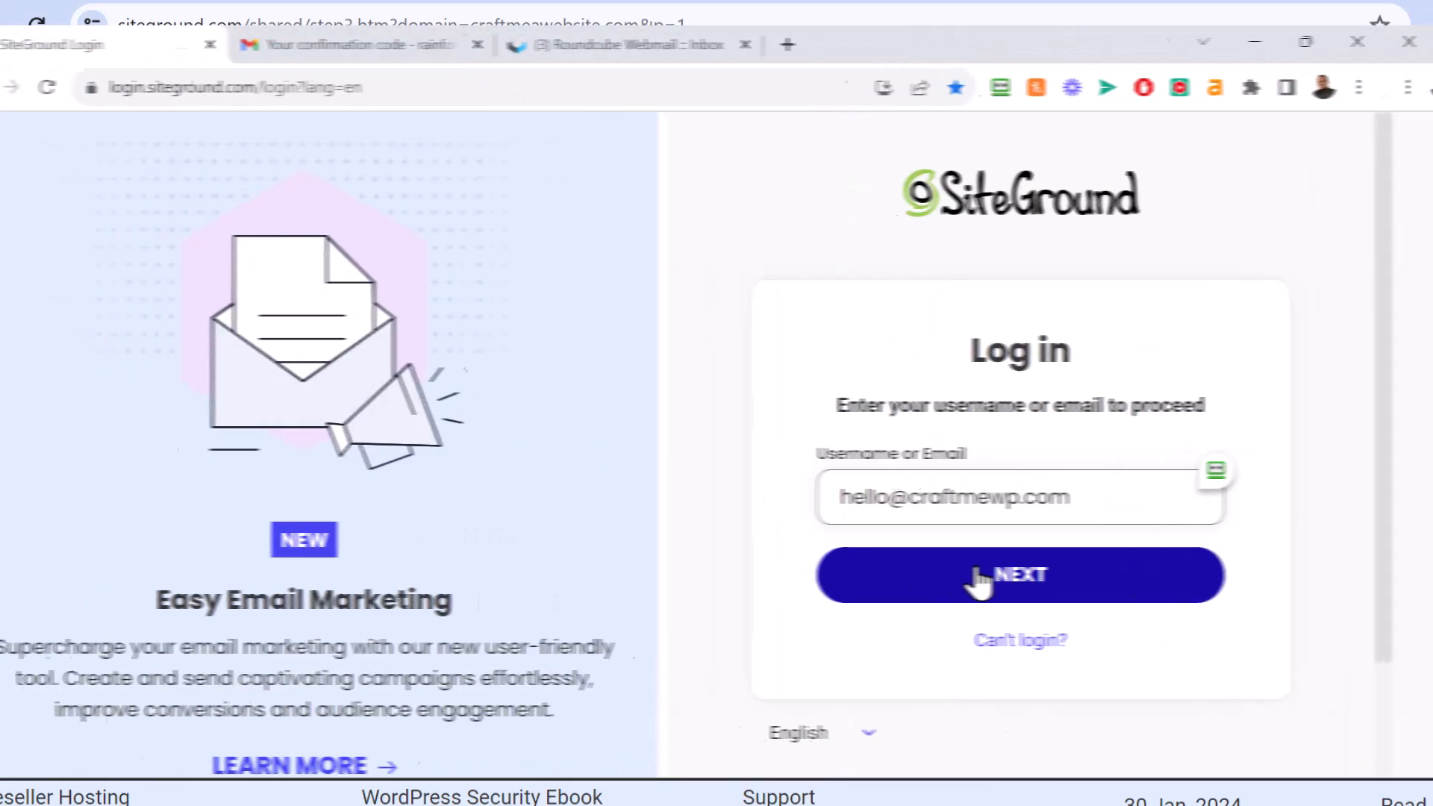
Step: Log in to the SiteGround account by entering the account password, and look over the getting-started guides
type("••••••••••")
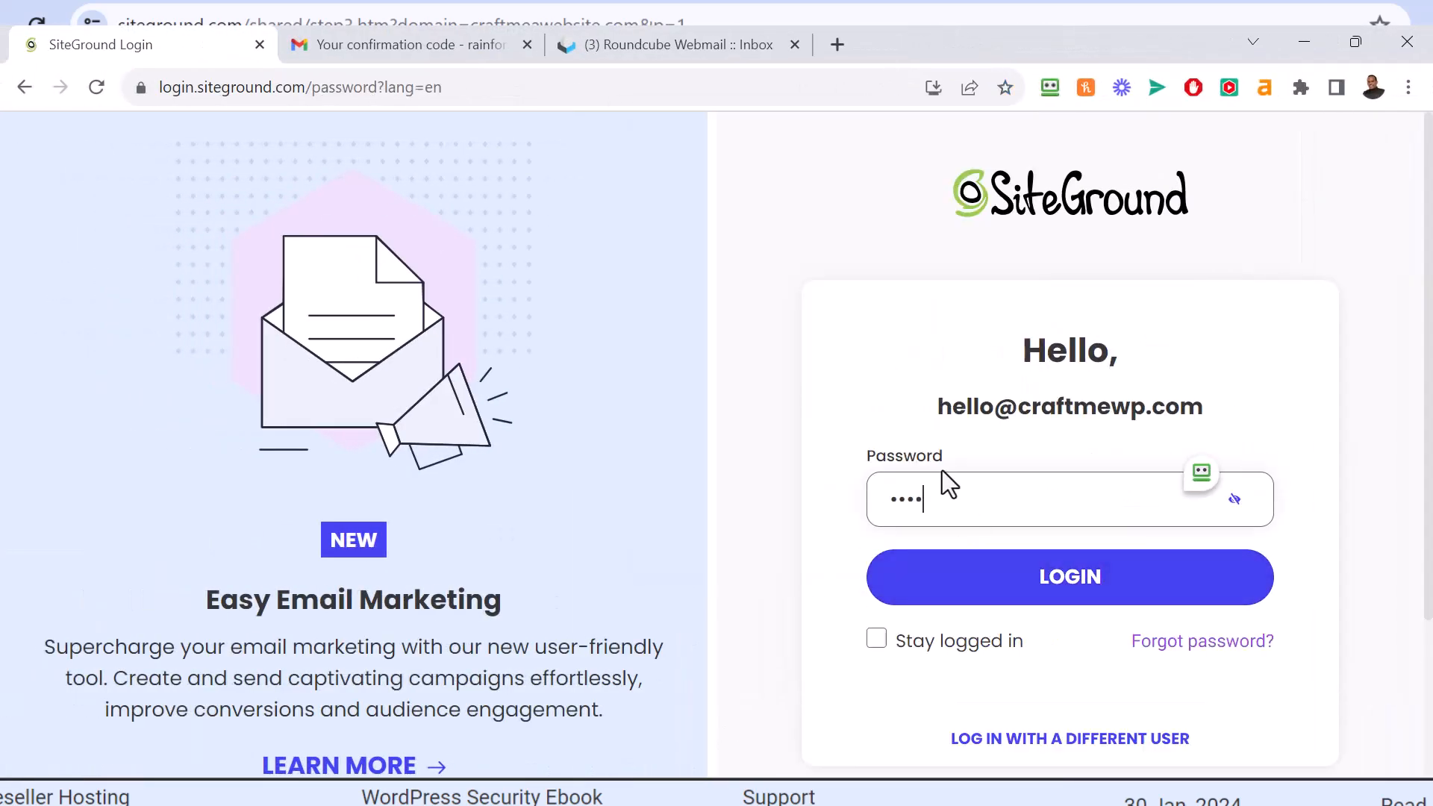
key("Return")
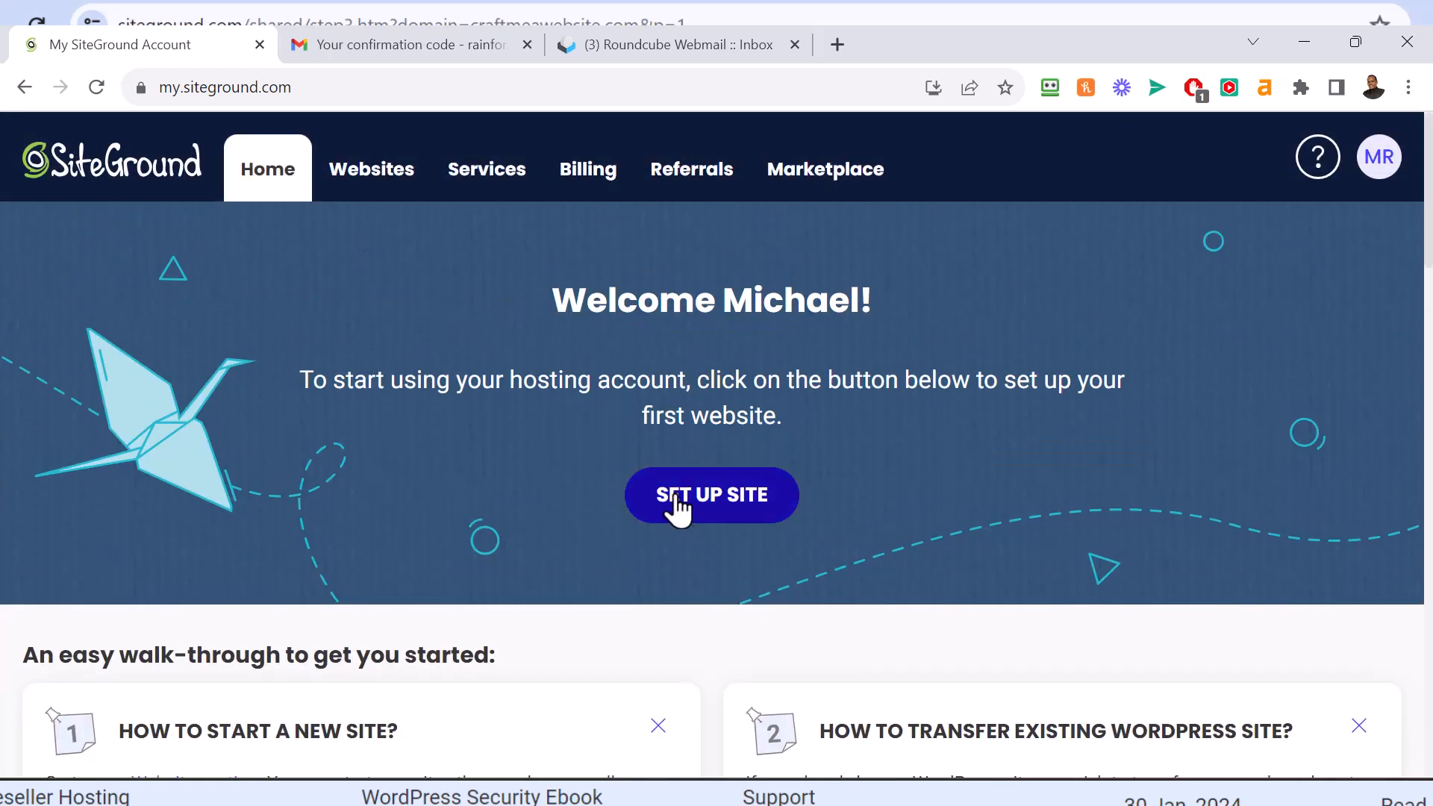
scroll(224, 365, "down", 6)
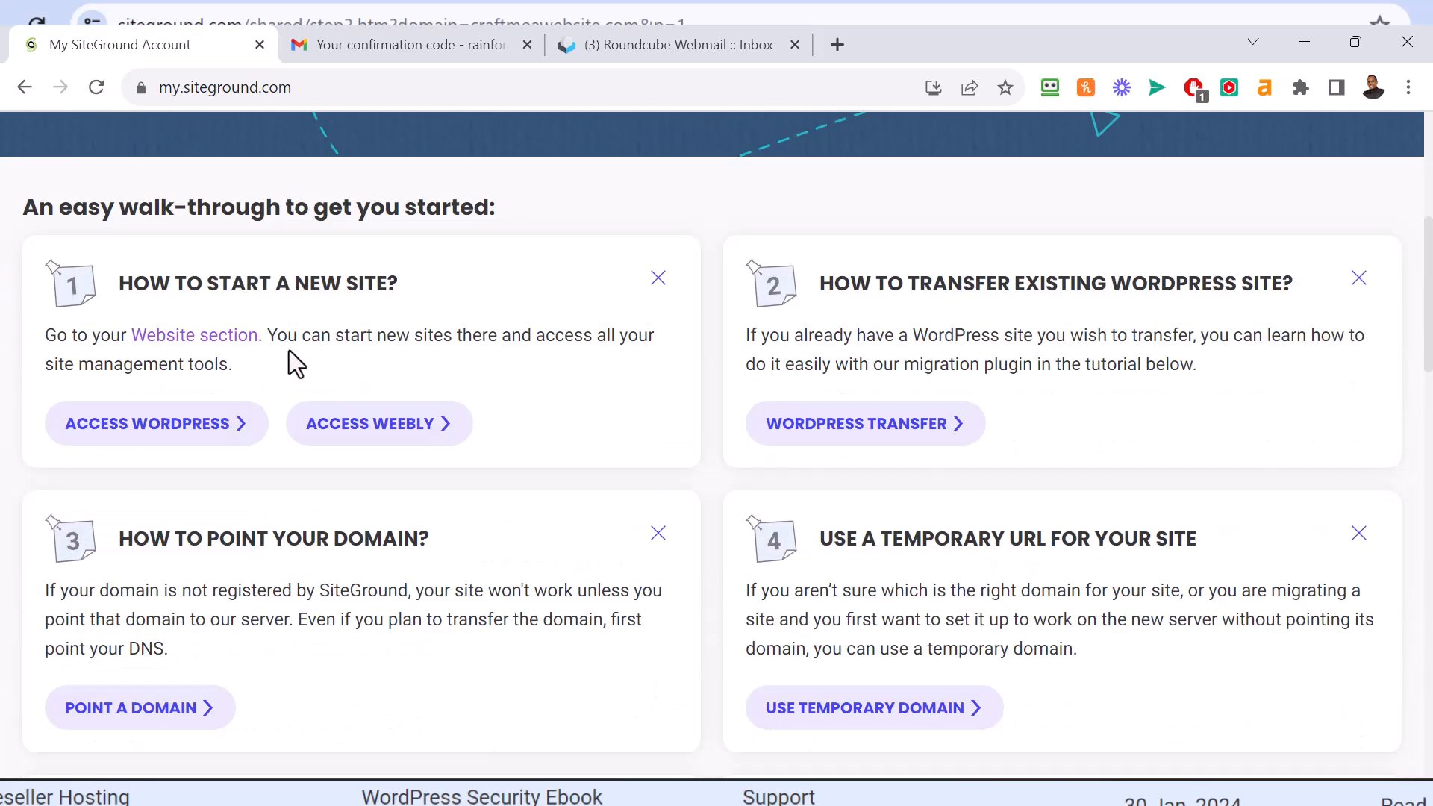
scroll(273, 359, "up", 5)
Step: Start setting up a new website on the existing domain letscreateasite.com and continue past the domain choice
left_click(666, 398)
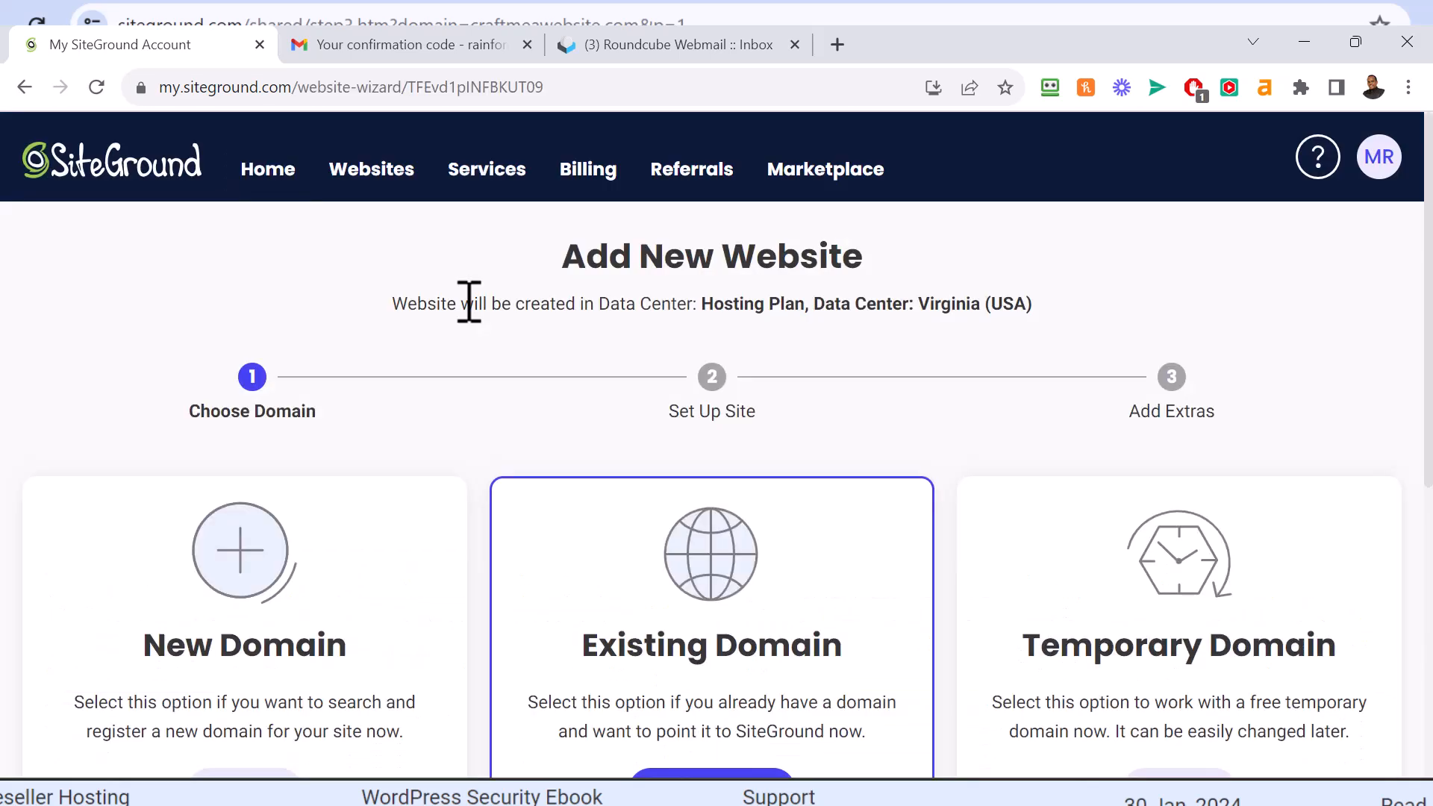
left_click_drag(567, 257, 888, 288)
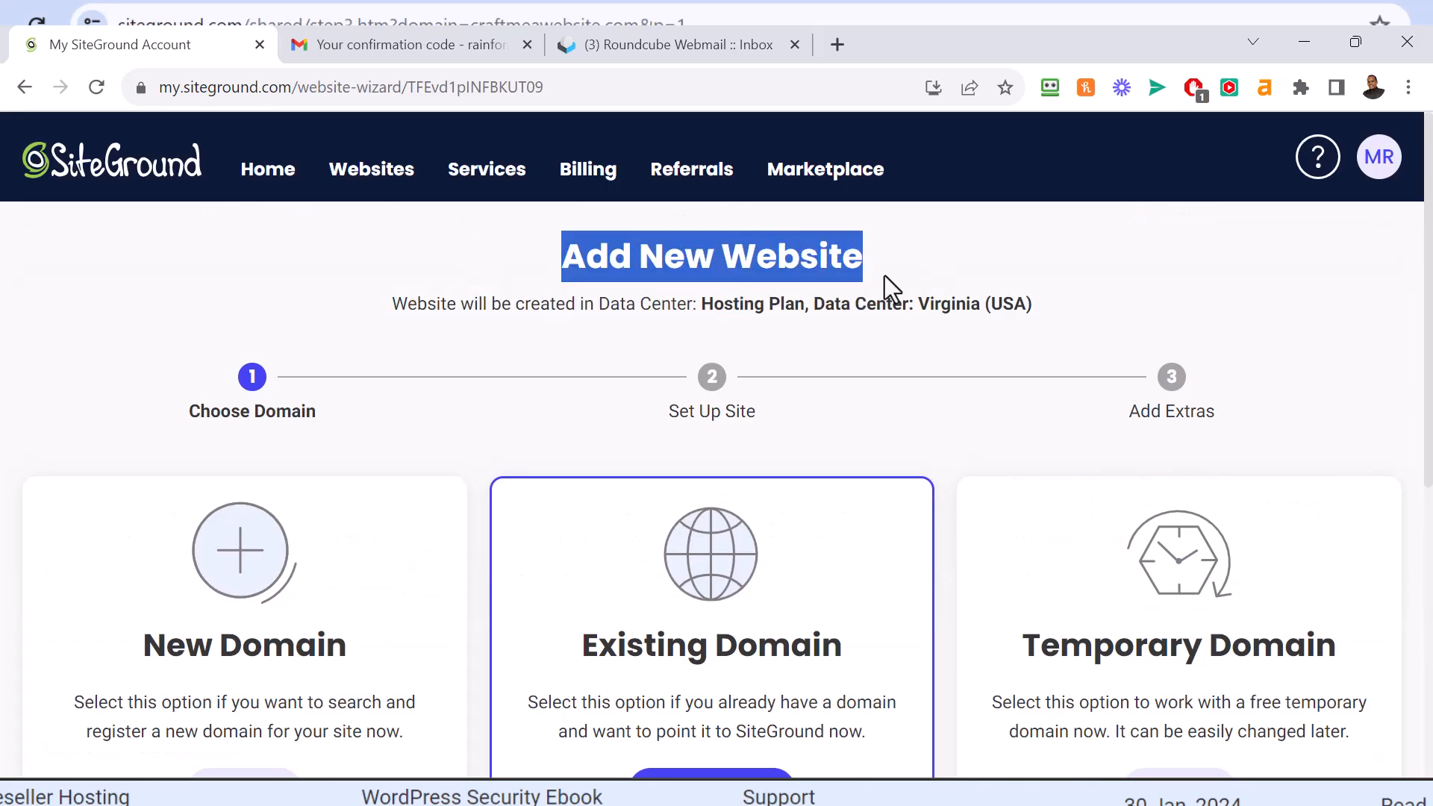
scroll(602, 281, "down", 5)
scroll(597, 265, "up", 1)
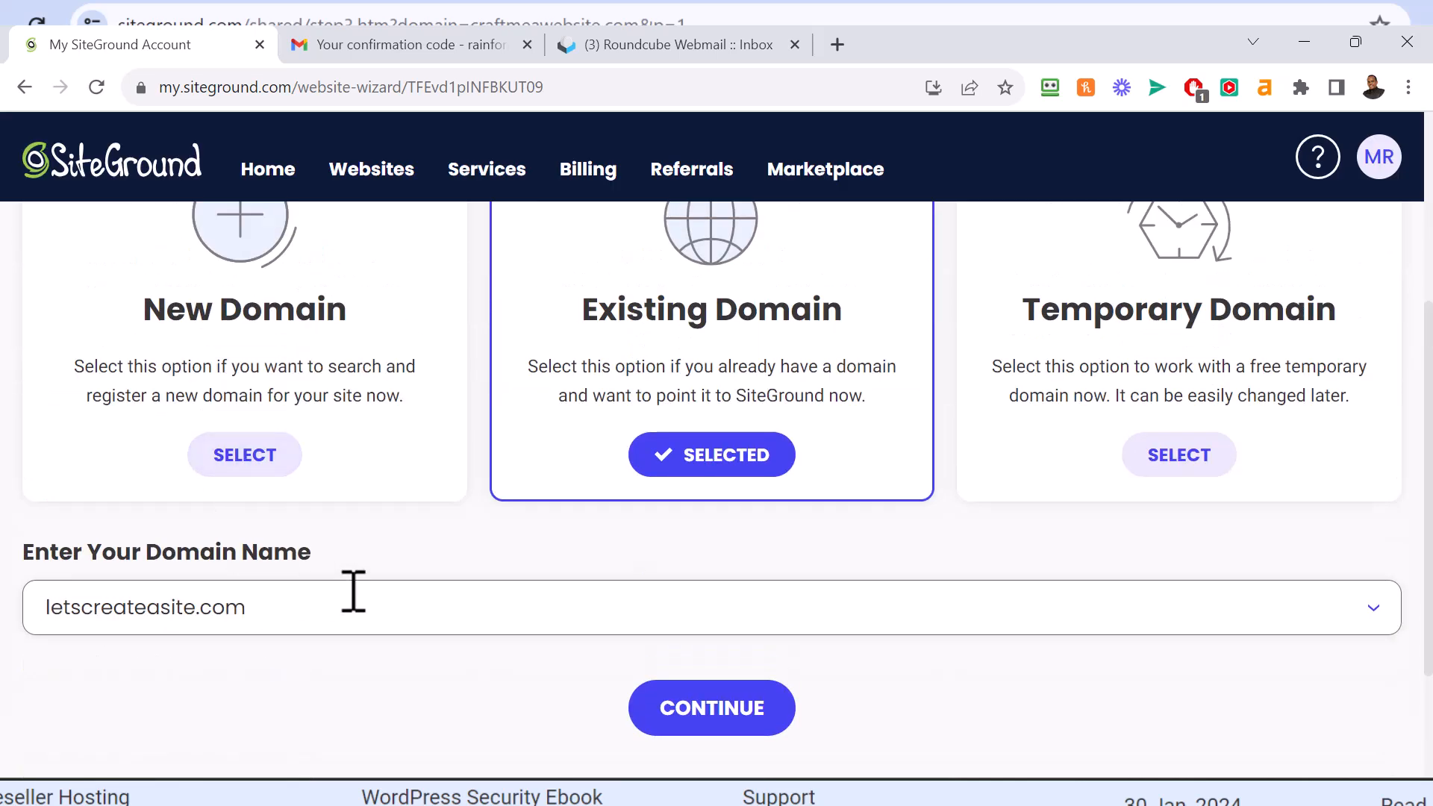
left_click(717, 728)
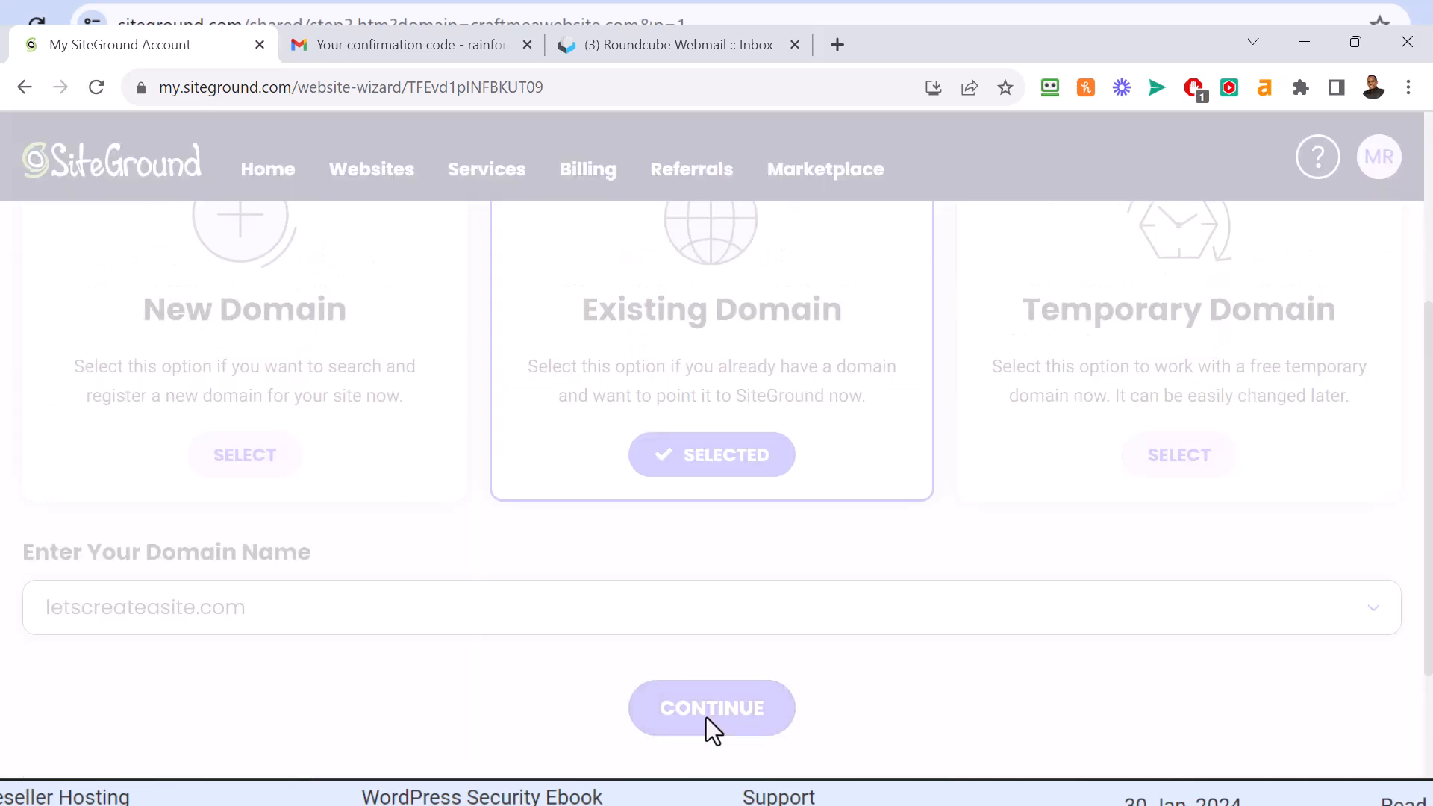
scroll(552, 477, "down", 2)
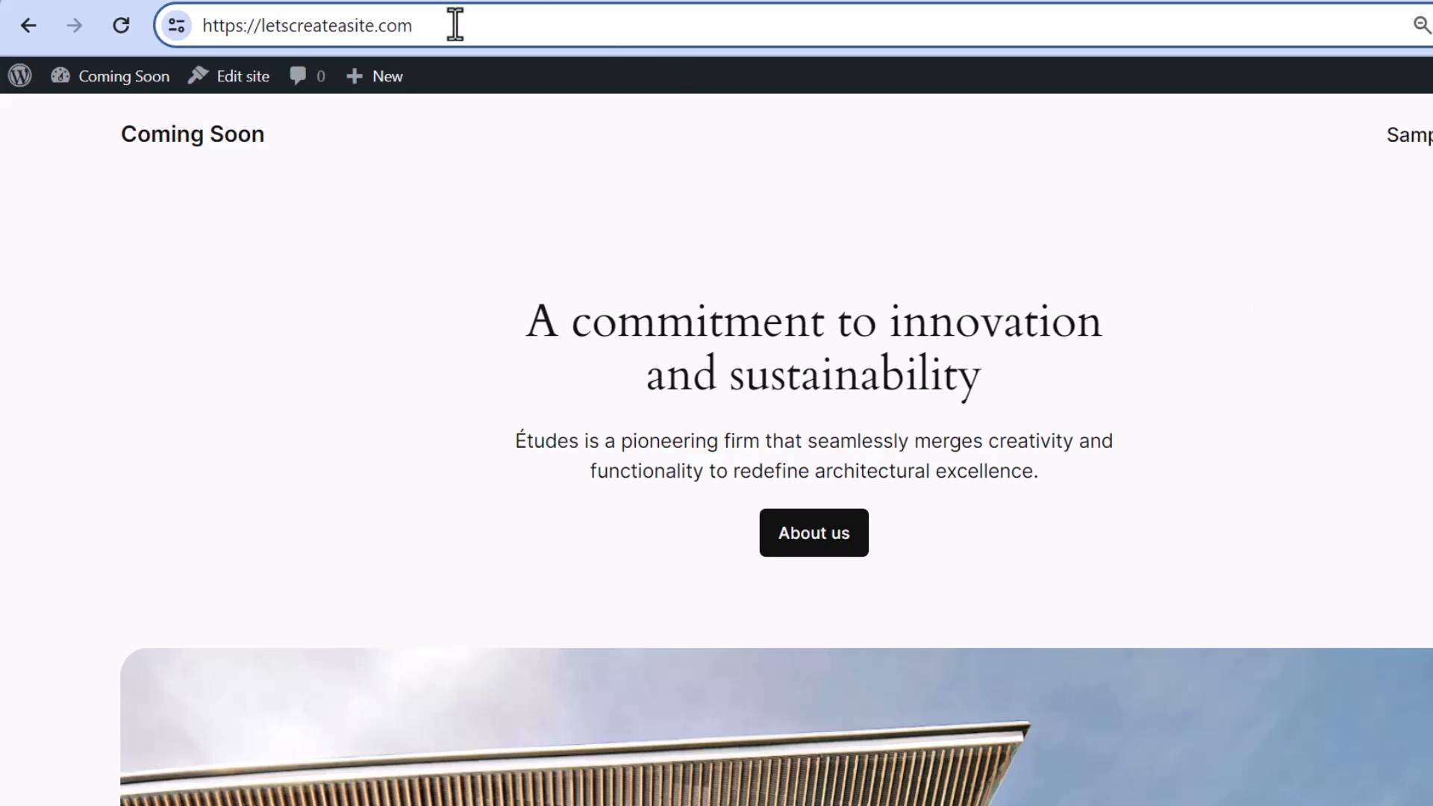
Step: Examine the default homepage of letscreateasite.com and its web address
key("ctrl+a")
scroll(464, 649, "down", 10)
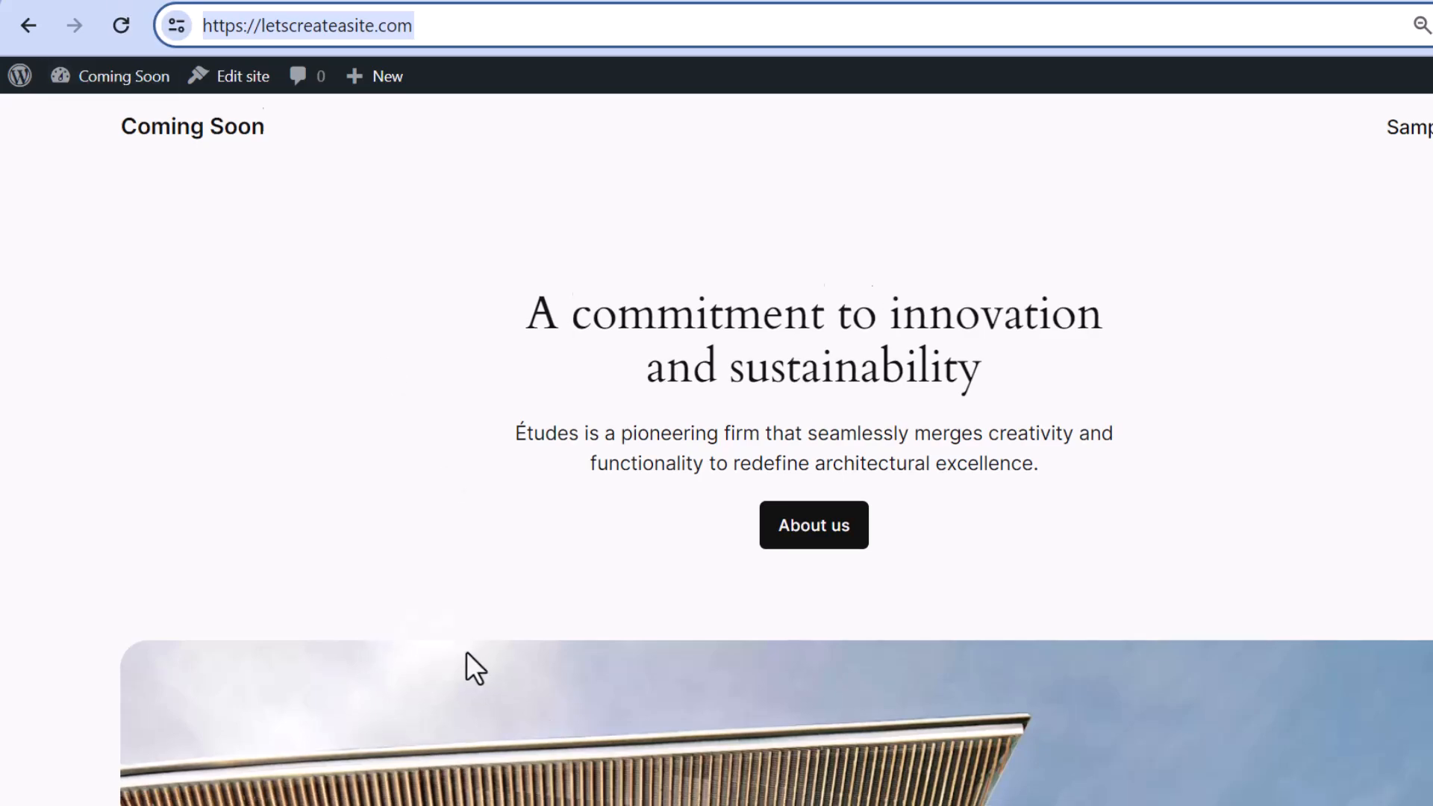
scroll(463, 647, "down", 5)
scroll(463, 648, "up", 15)
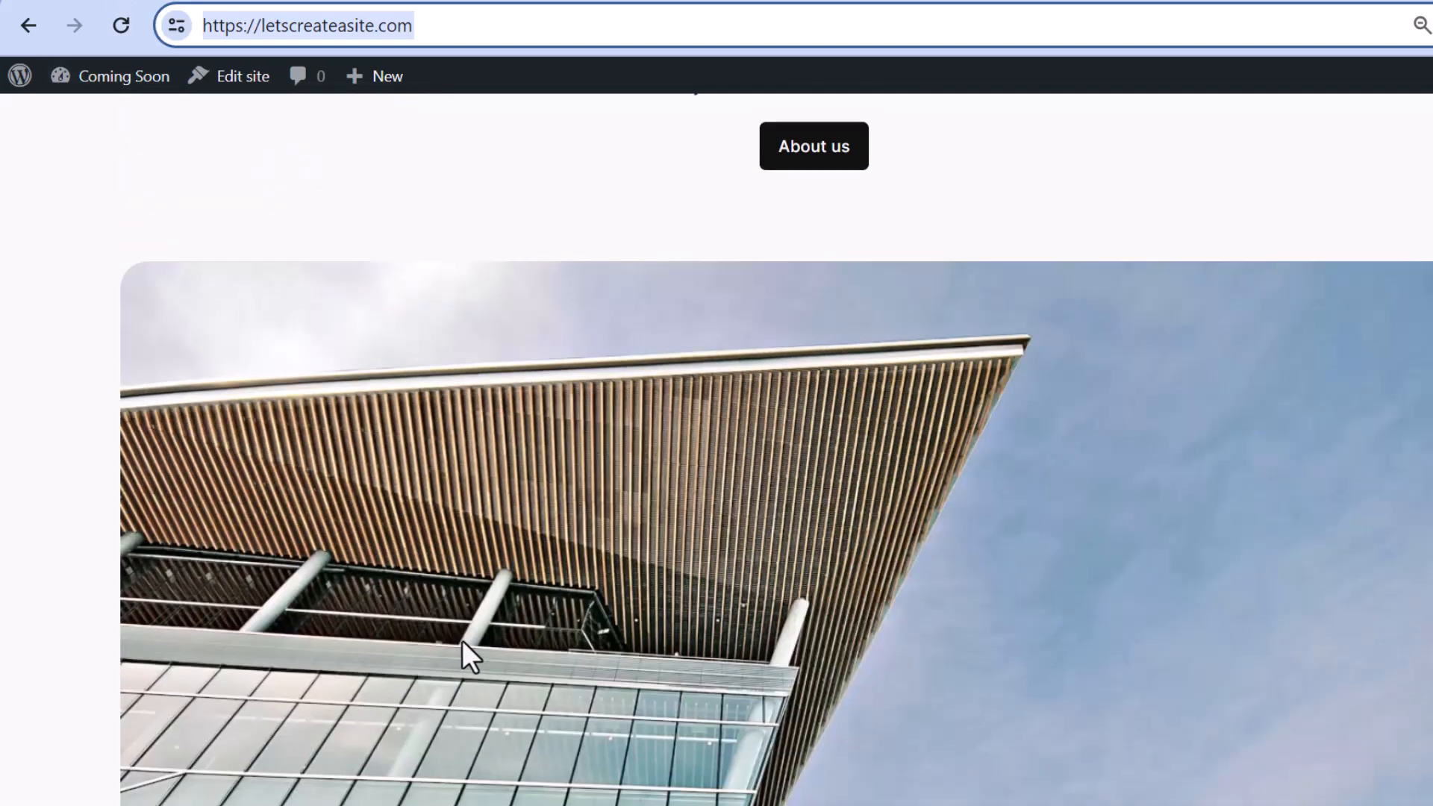
Step: Go to the site's WordPress dashboard and open the page for adding a new theme
mouse_move(75, 82)
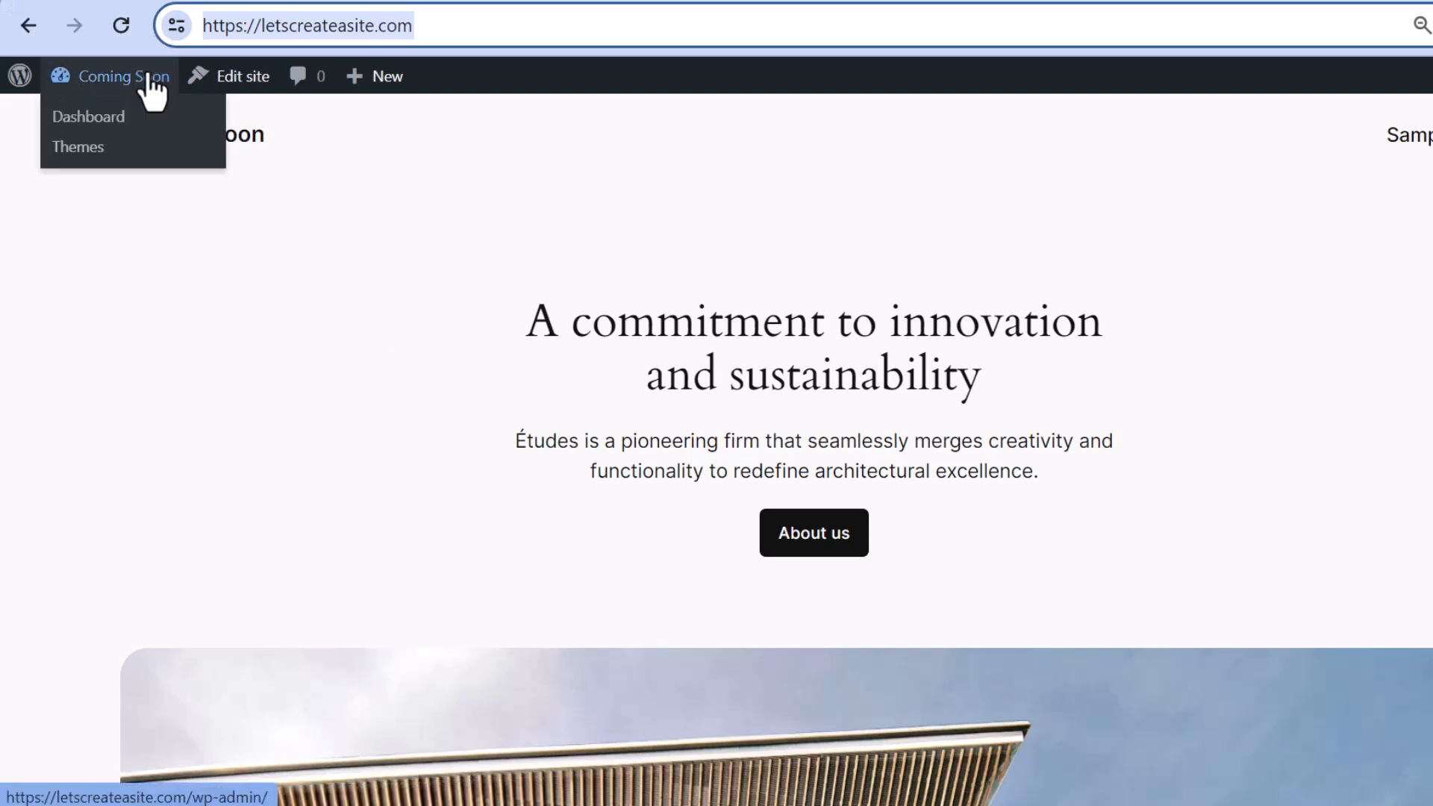
left_click(139, 120)
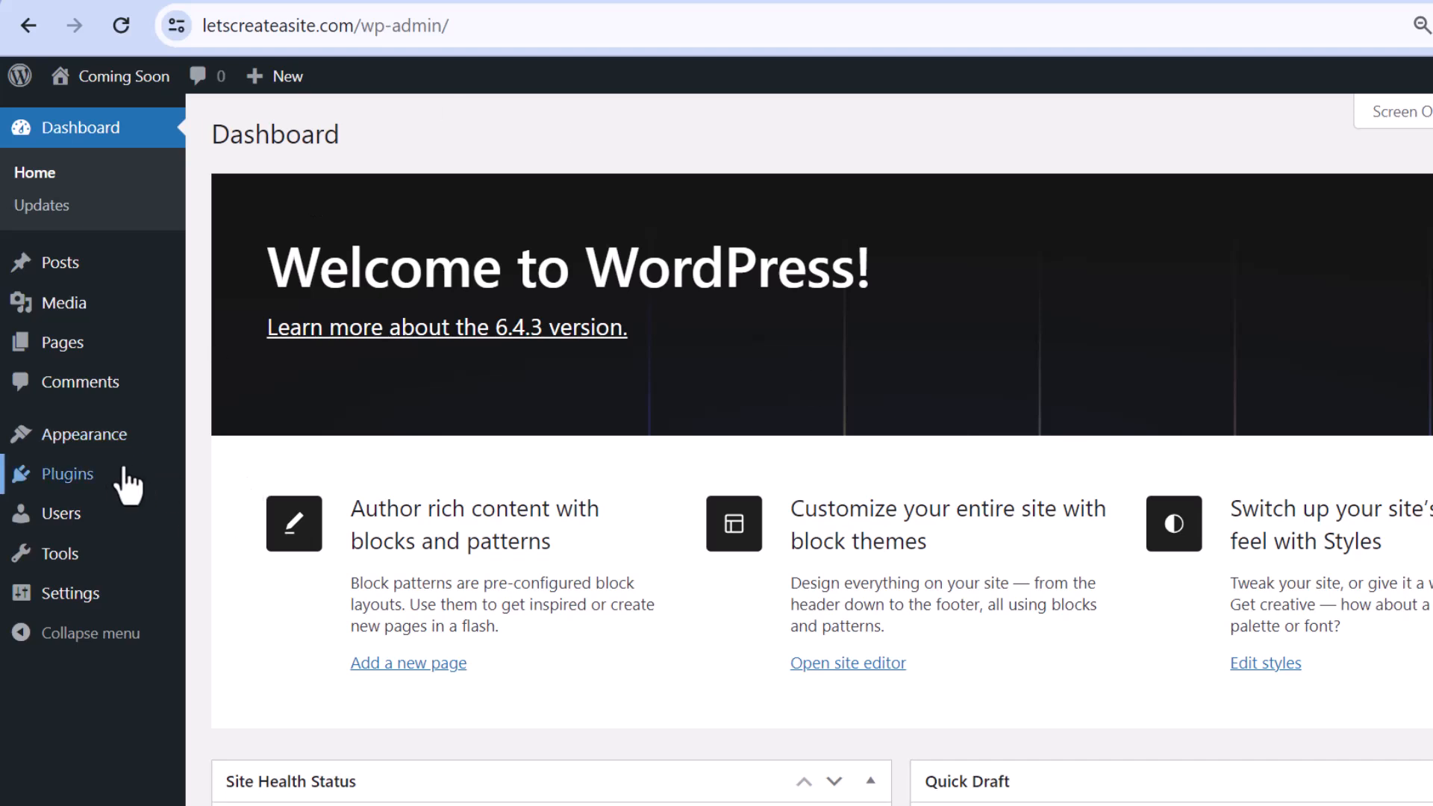
mouse_move(119, 451)
left_click(232, 443)
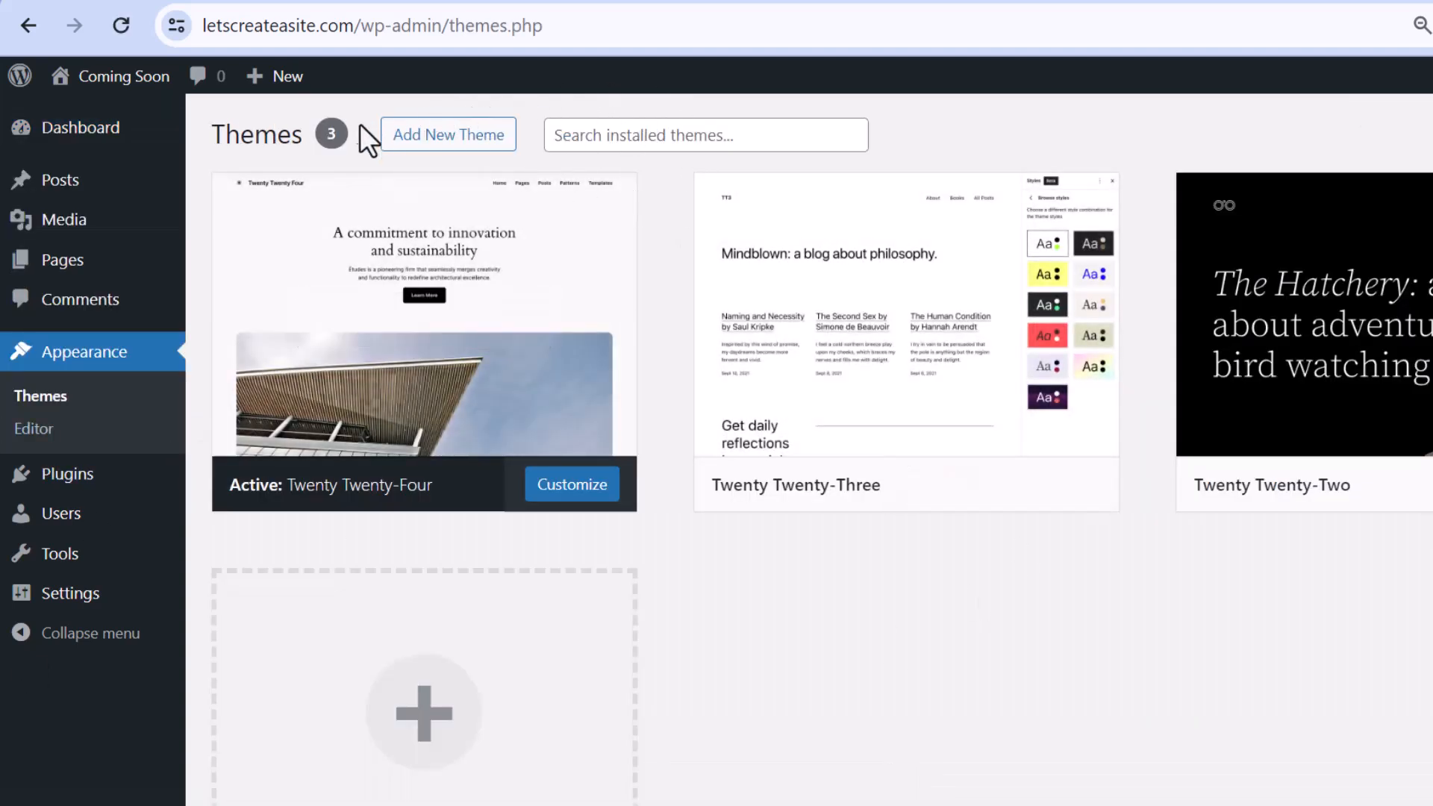
left_click(451, 142)
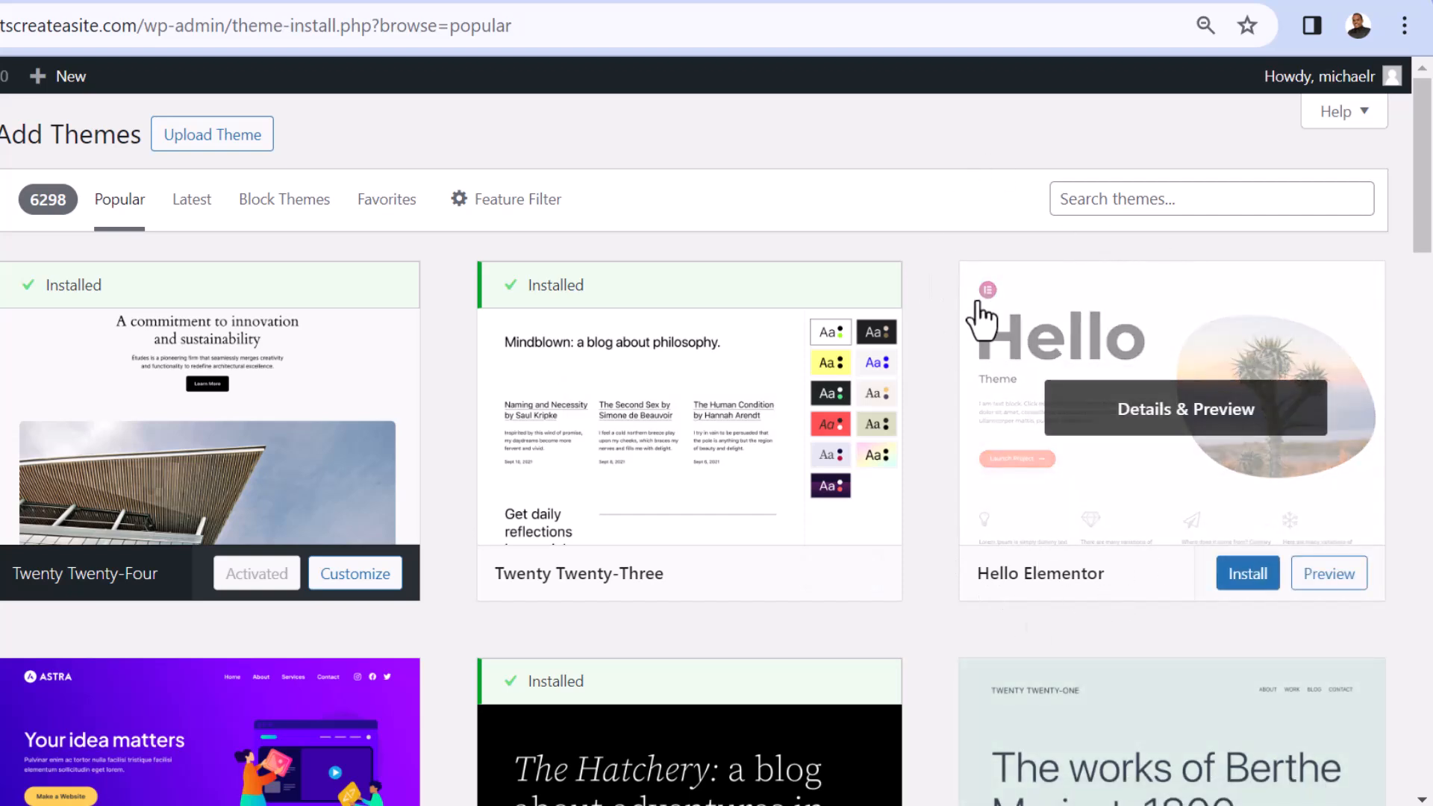
Step: Search the themes for hello elementor, then install and activate the Hello Elementor theme
left_click(1090, 195)
type("hell")
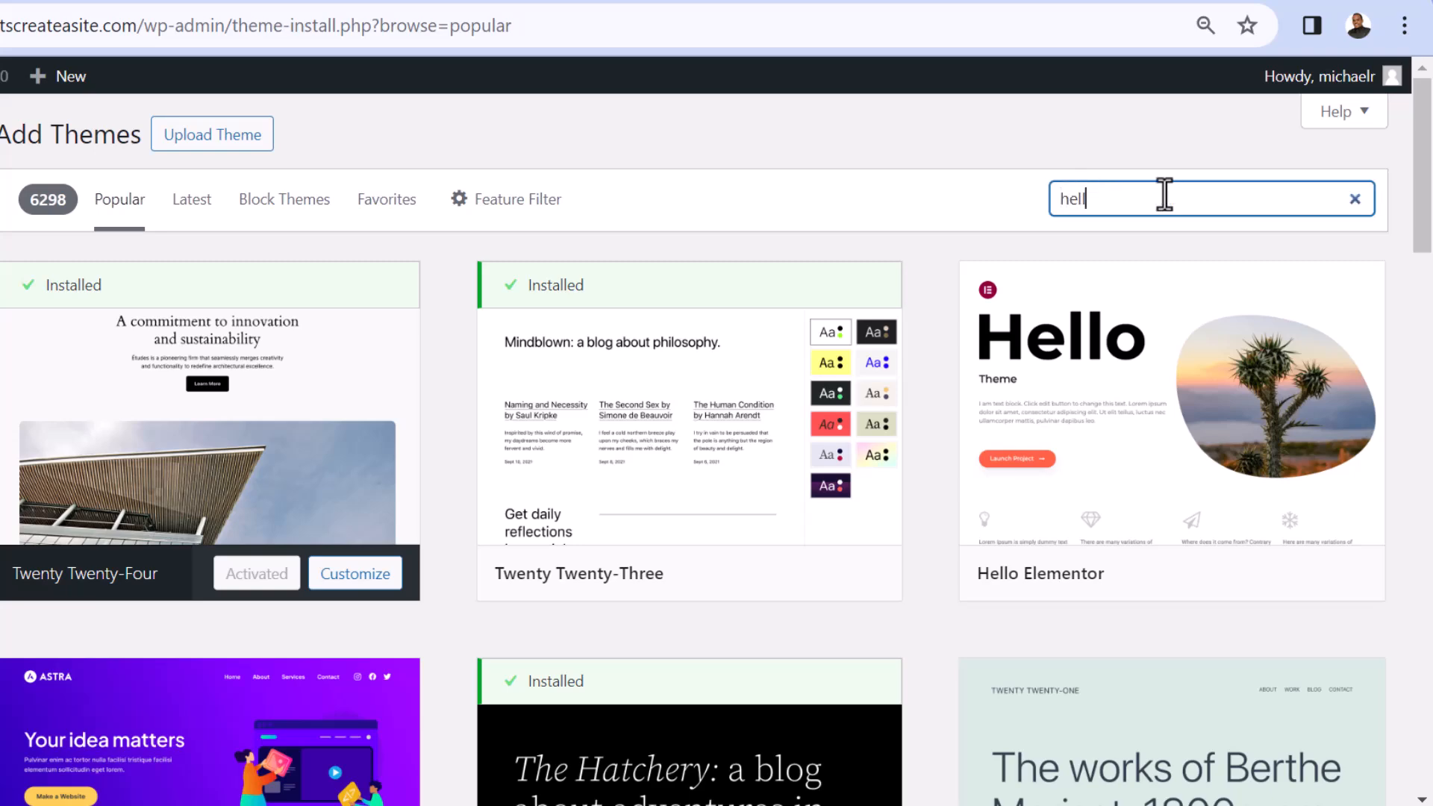
type("o elementor")
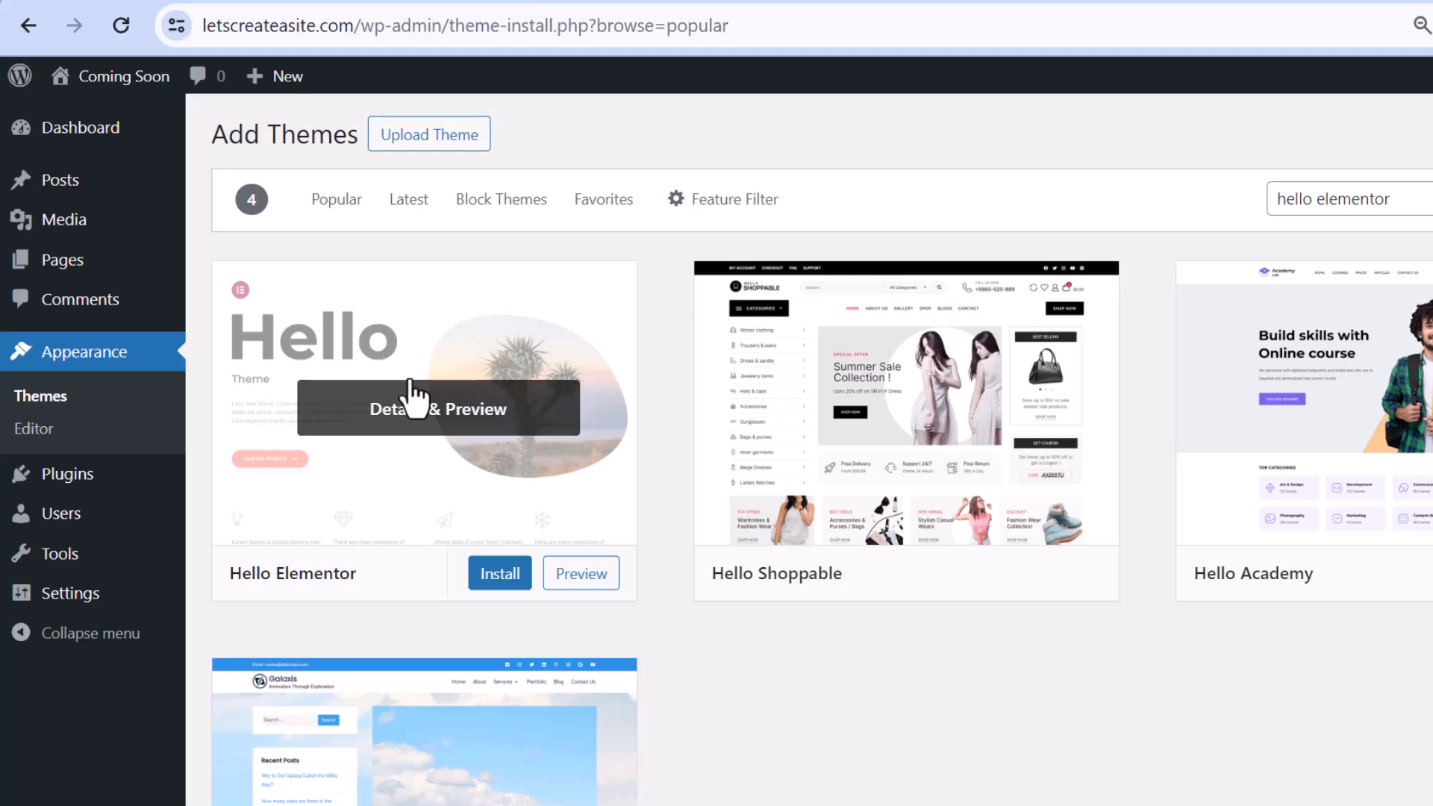
left_click(498, 593)
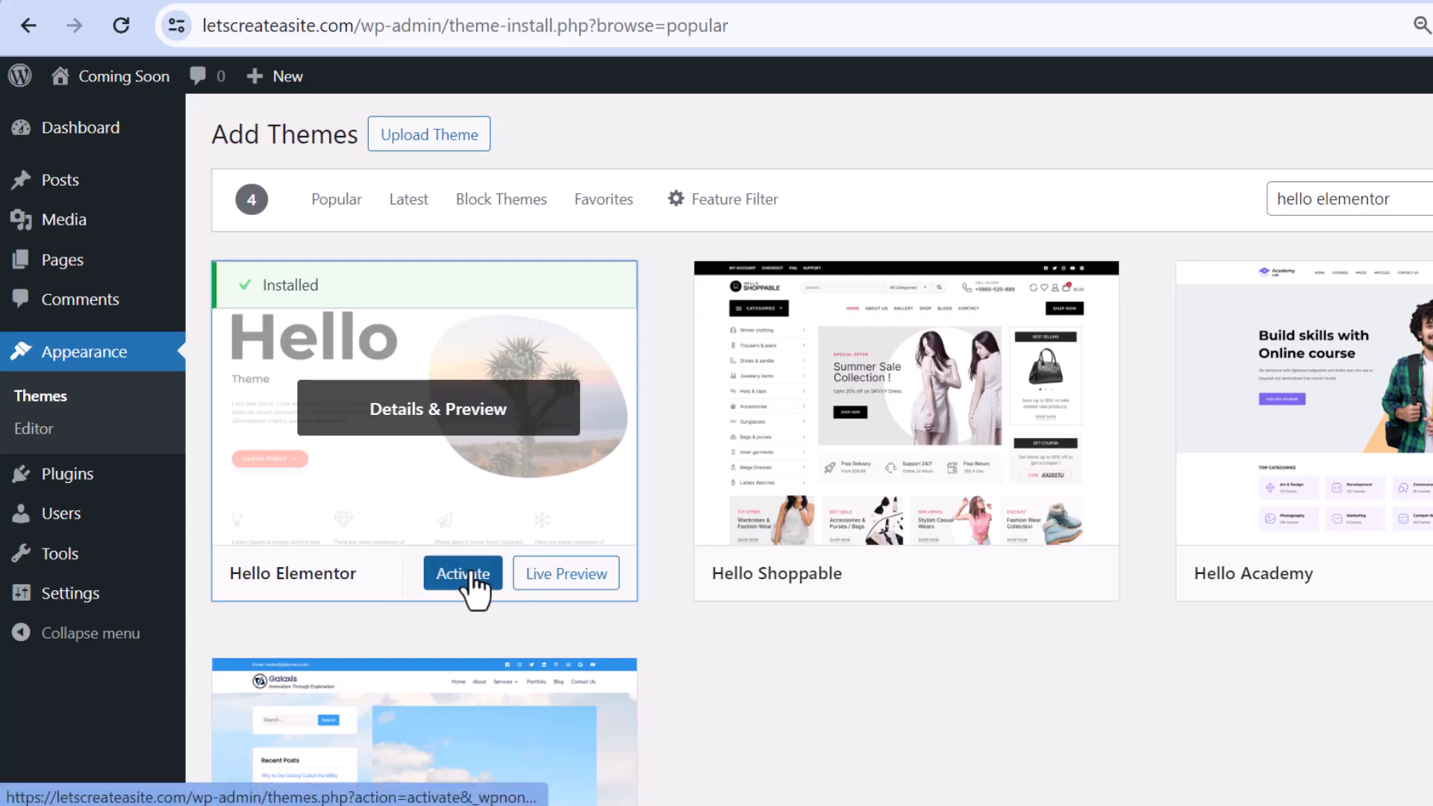
left_click(469, 574)
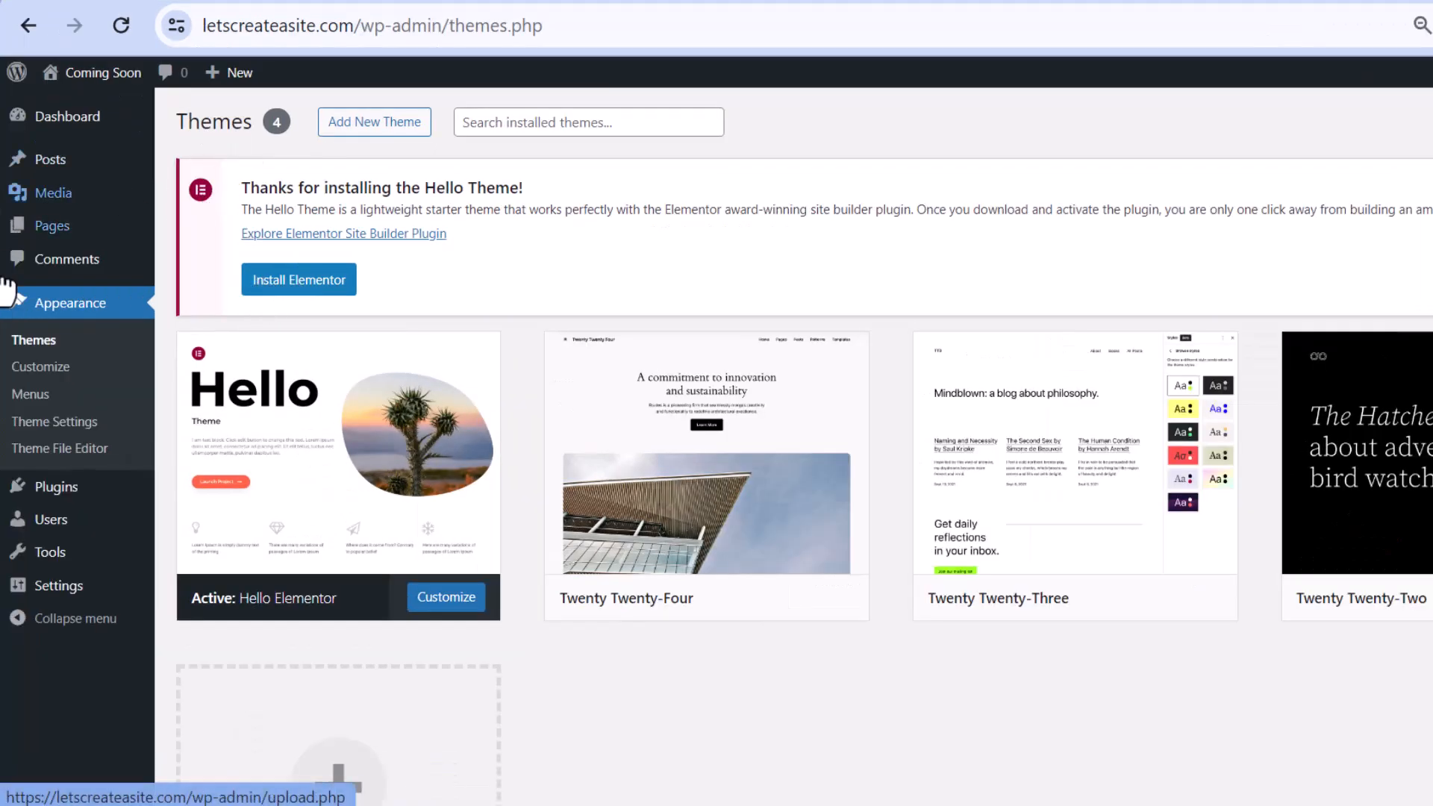
Step: Search the plugin directory for elementor, then install and activate the Elementor Website Builder plugin
mouse_move(73, 490)
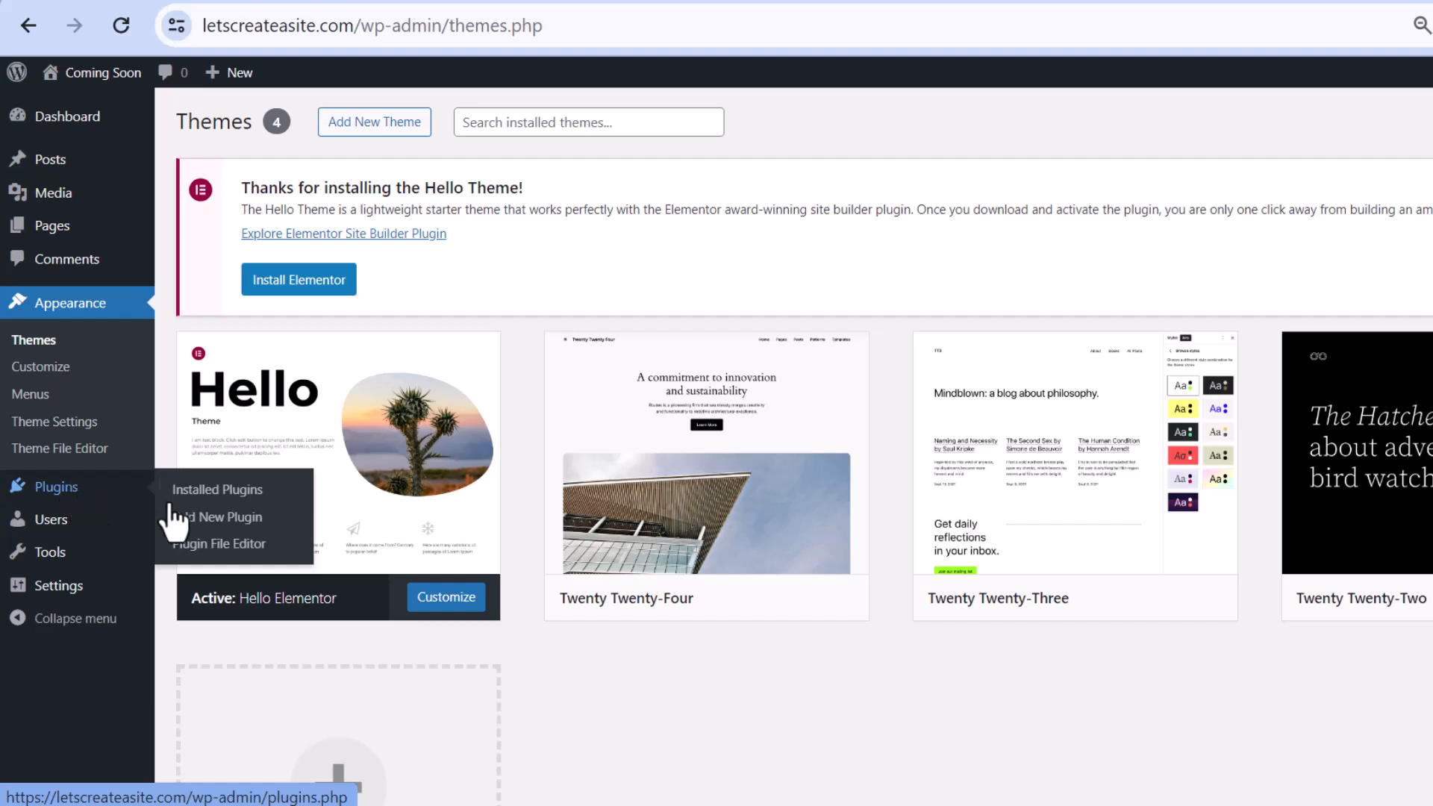
left_click(200, 517)
left_click(1423, 345)
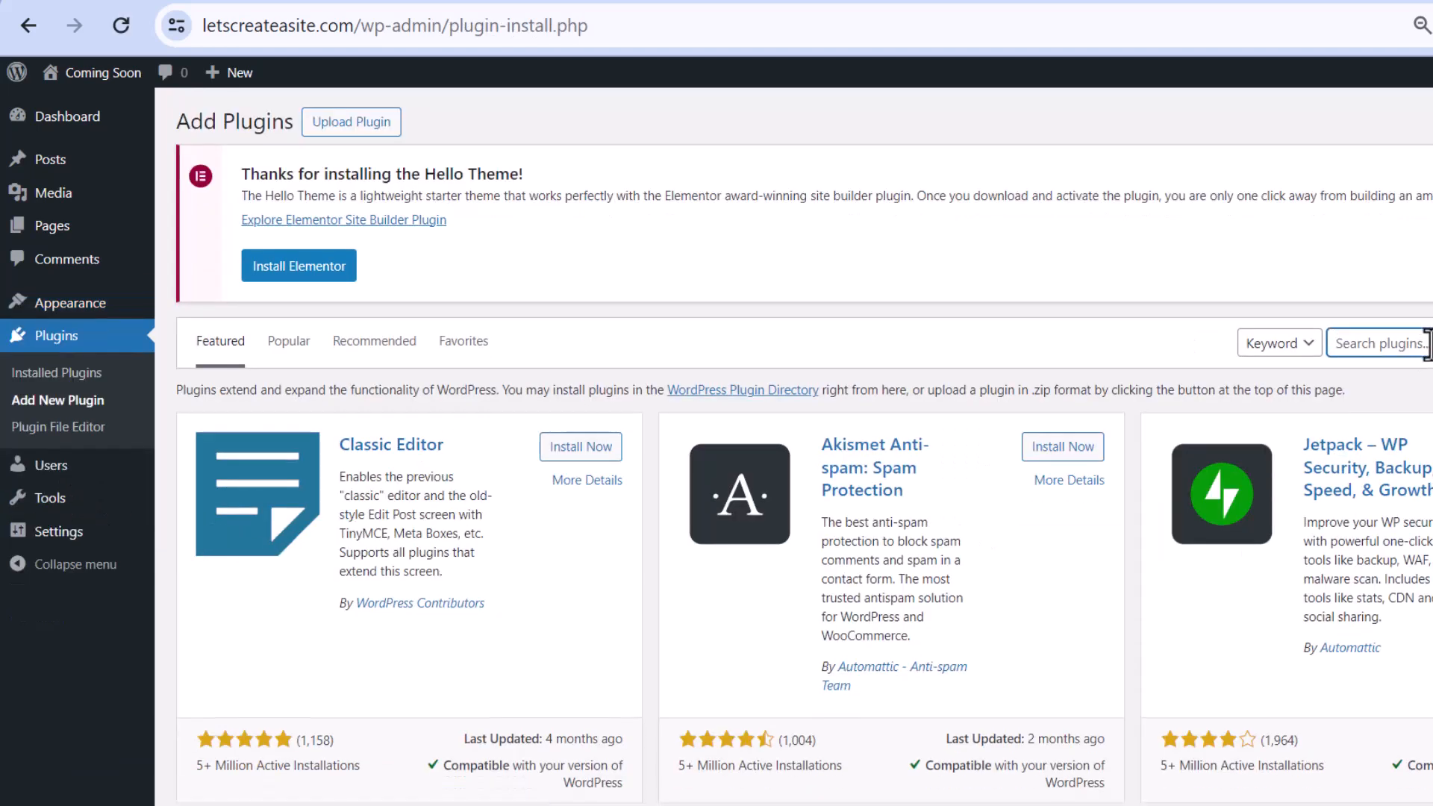
type("elementor")
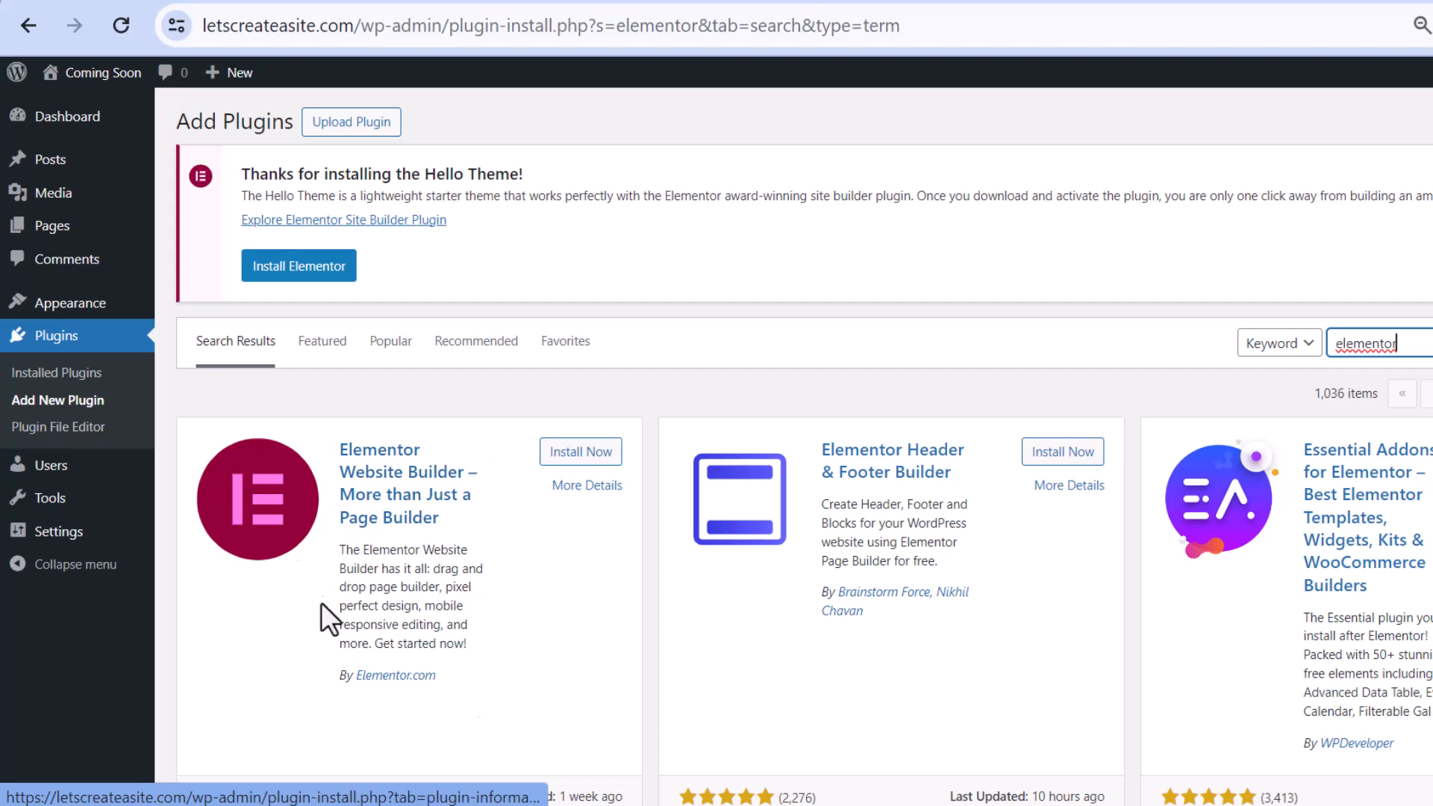
scroll(607, 557, "down", 2)
left_click(579, 326)
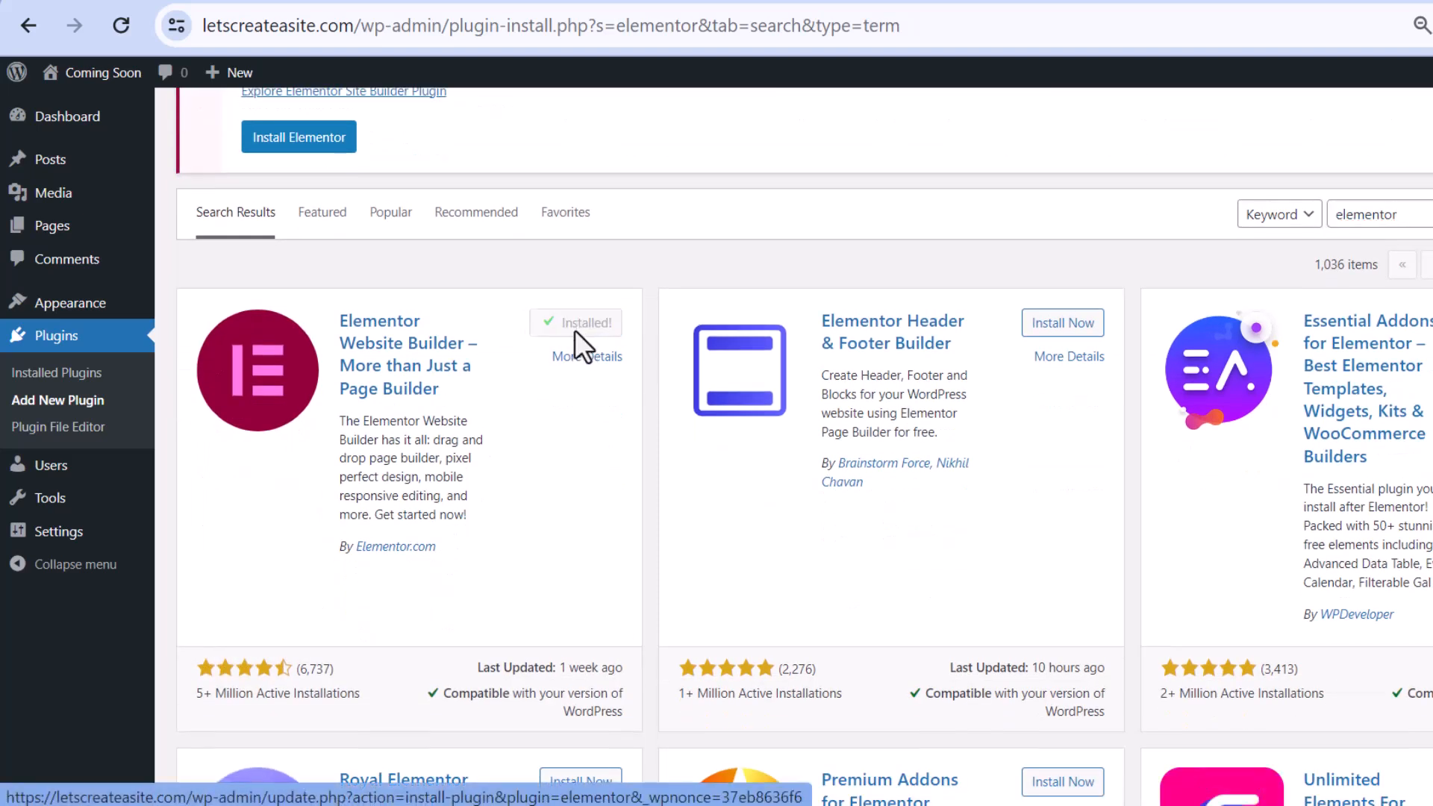
left_click(581, 345)
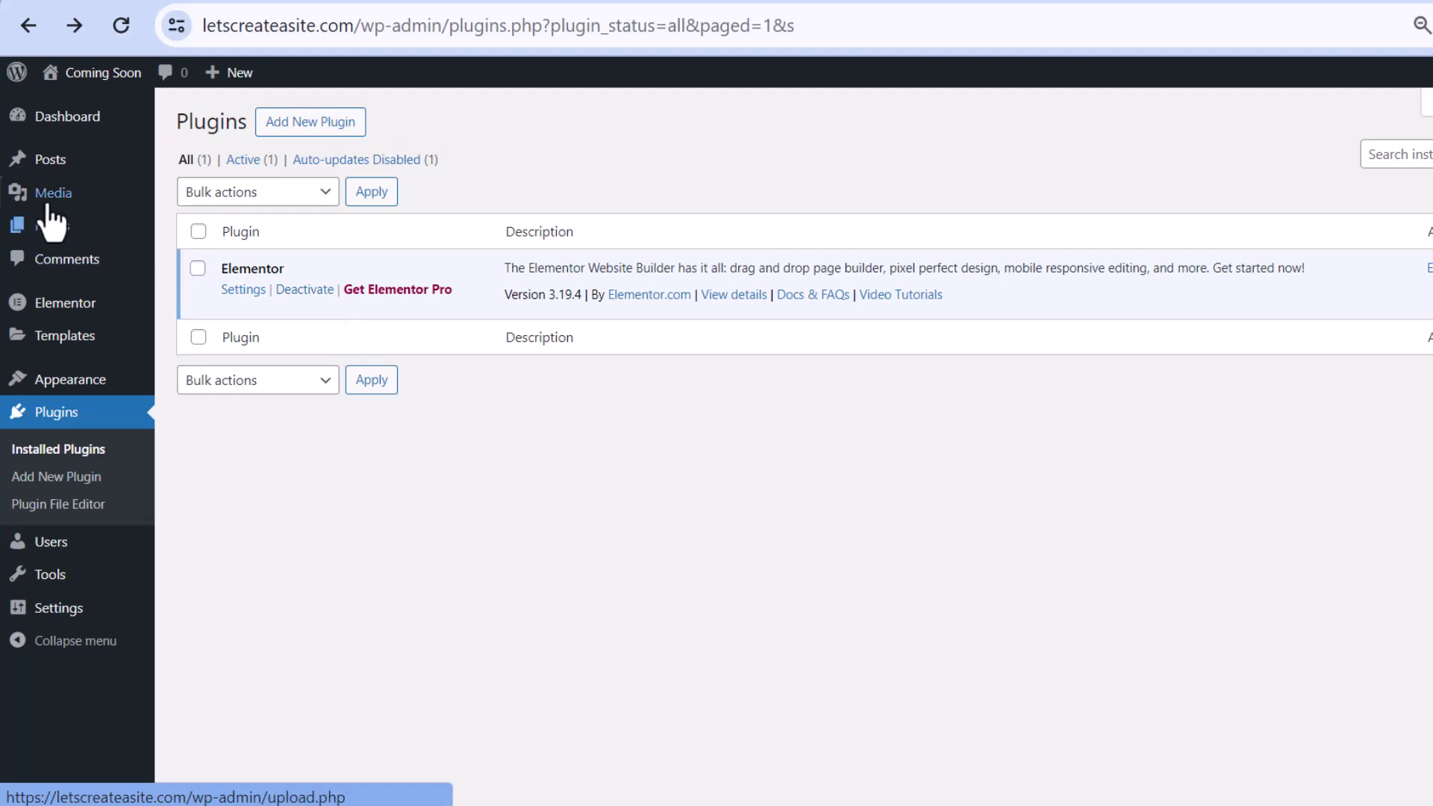
Step: Create a new page, dismiss the block editor welcome guide and title the page Coming Soon
mouse_move(49, 225)
left_click(198, 255)
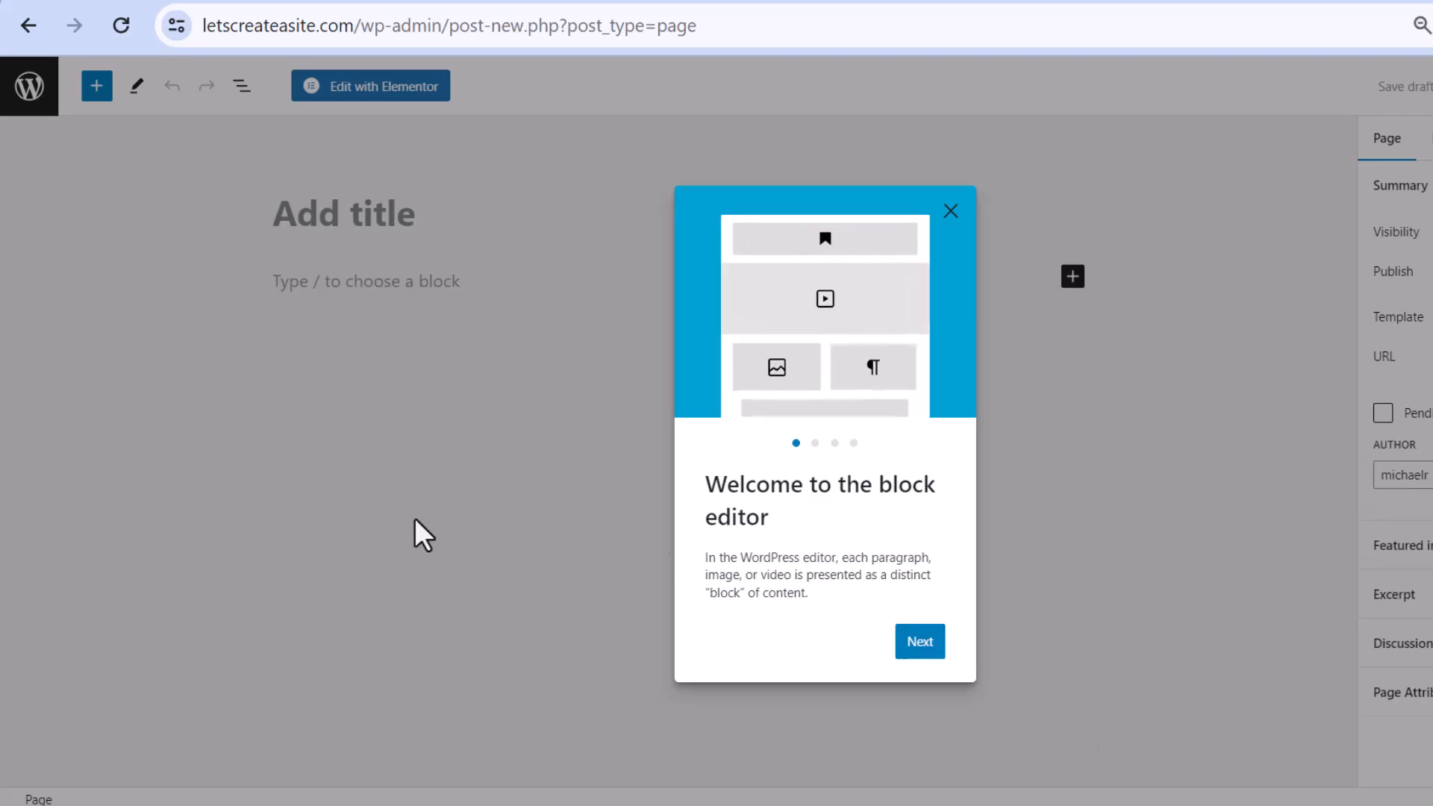
left_click(640, 481)
left_click(348, 209)
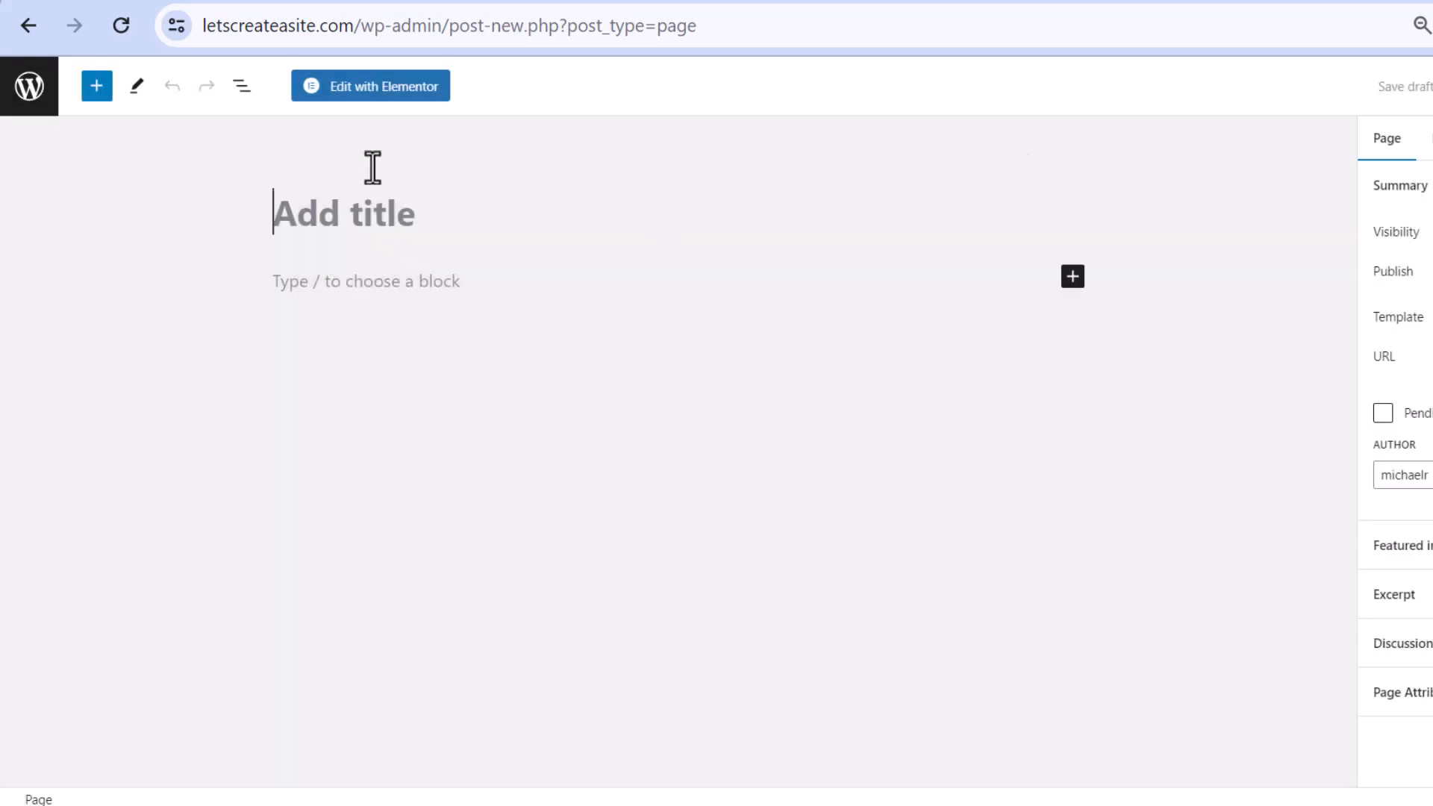
type("Coming Soon")
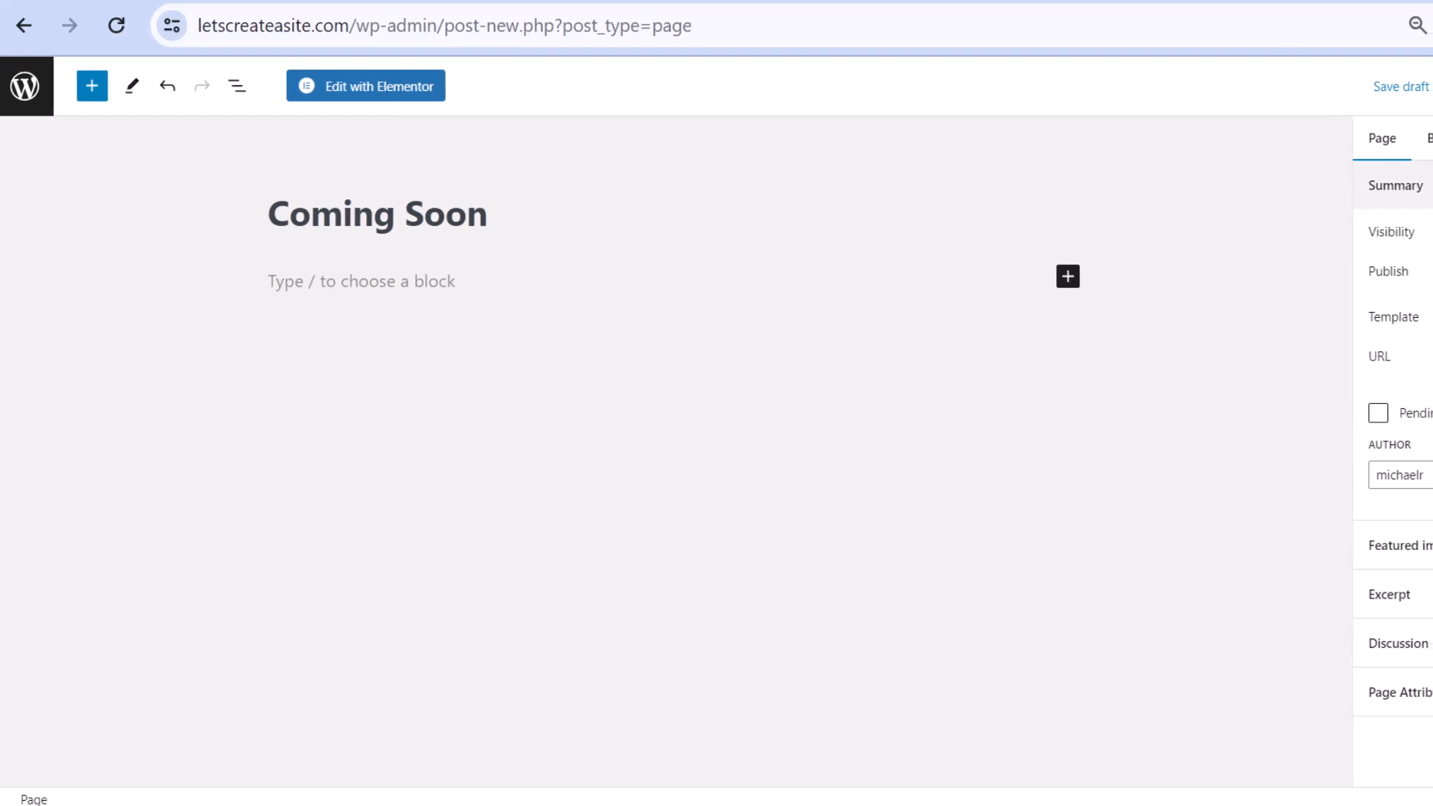
Step: Publish the Coming Soon page and view it on the live site
left_click(1377, 103)
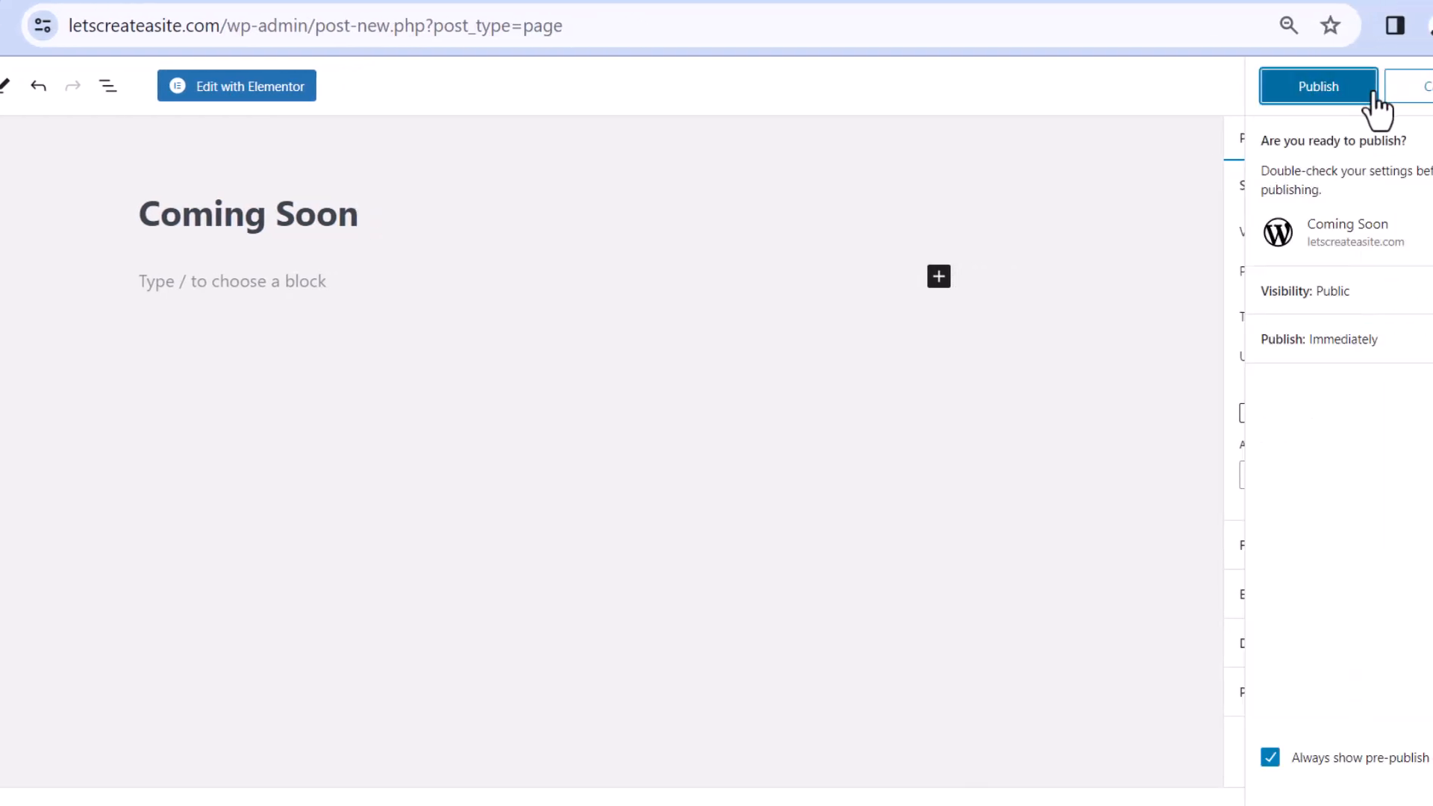
left_click(1371, 91)
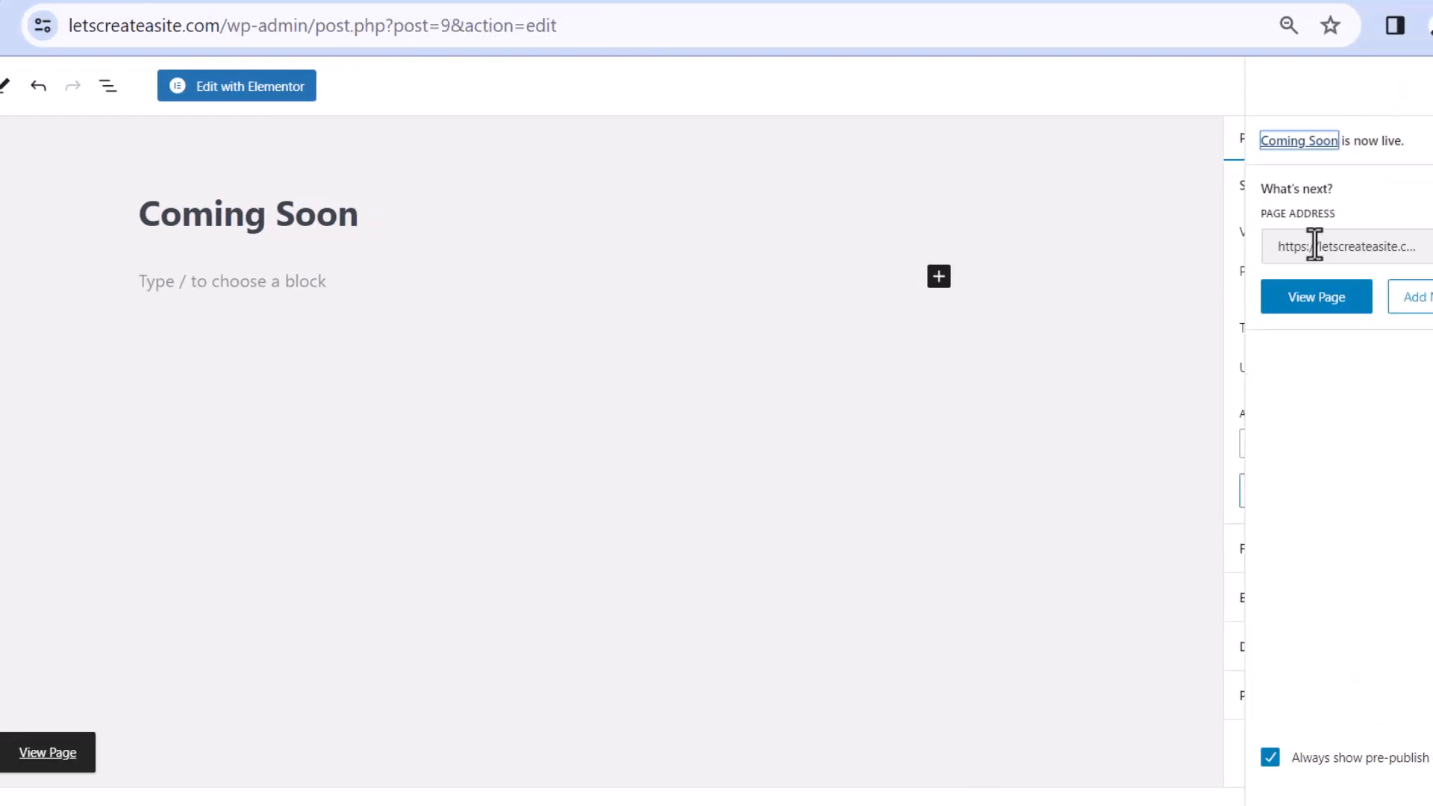
left_click(1316, 313)
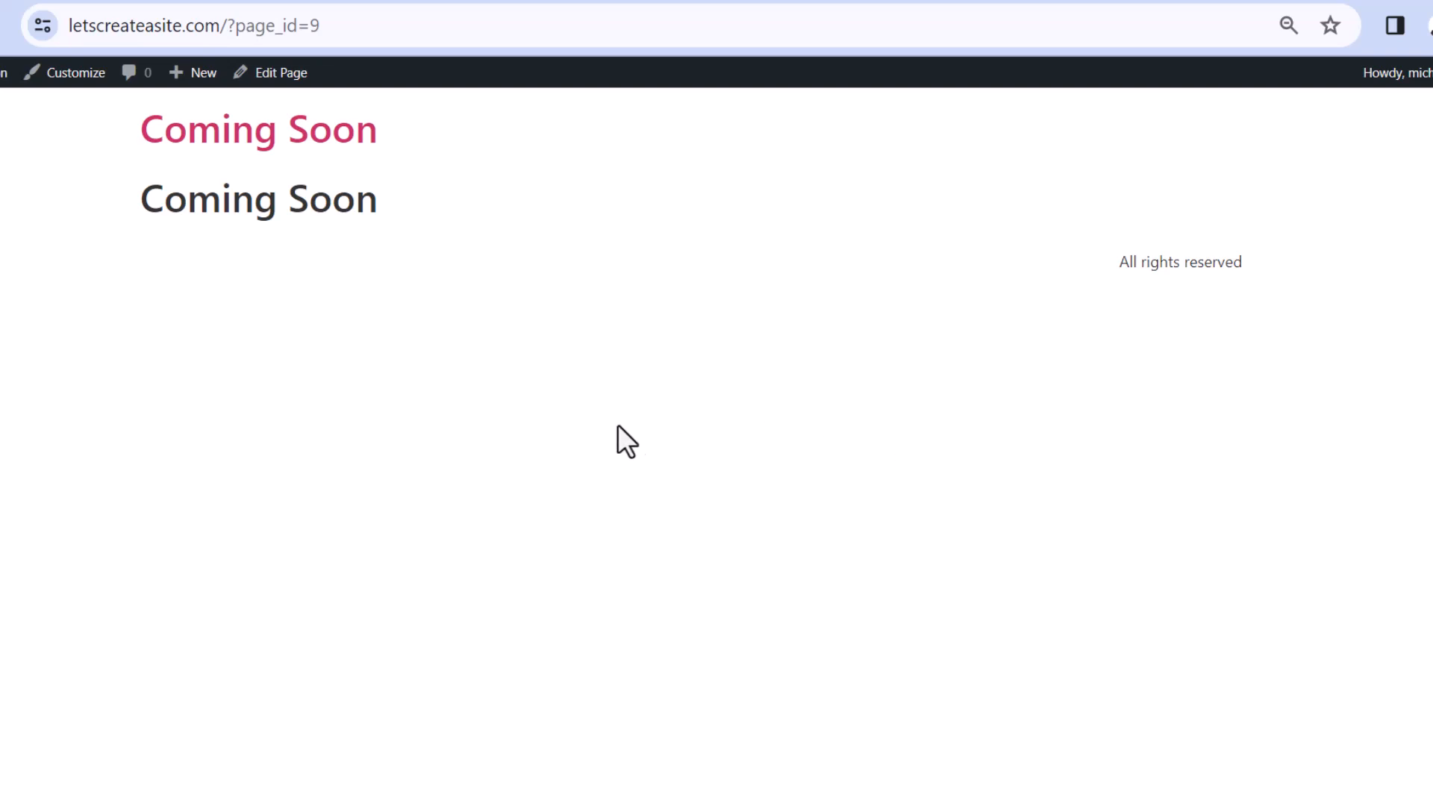
Step: Set the site's homepage to the static page Coming Soon in the Reading settings and save the changes
left_click(5, 73)
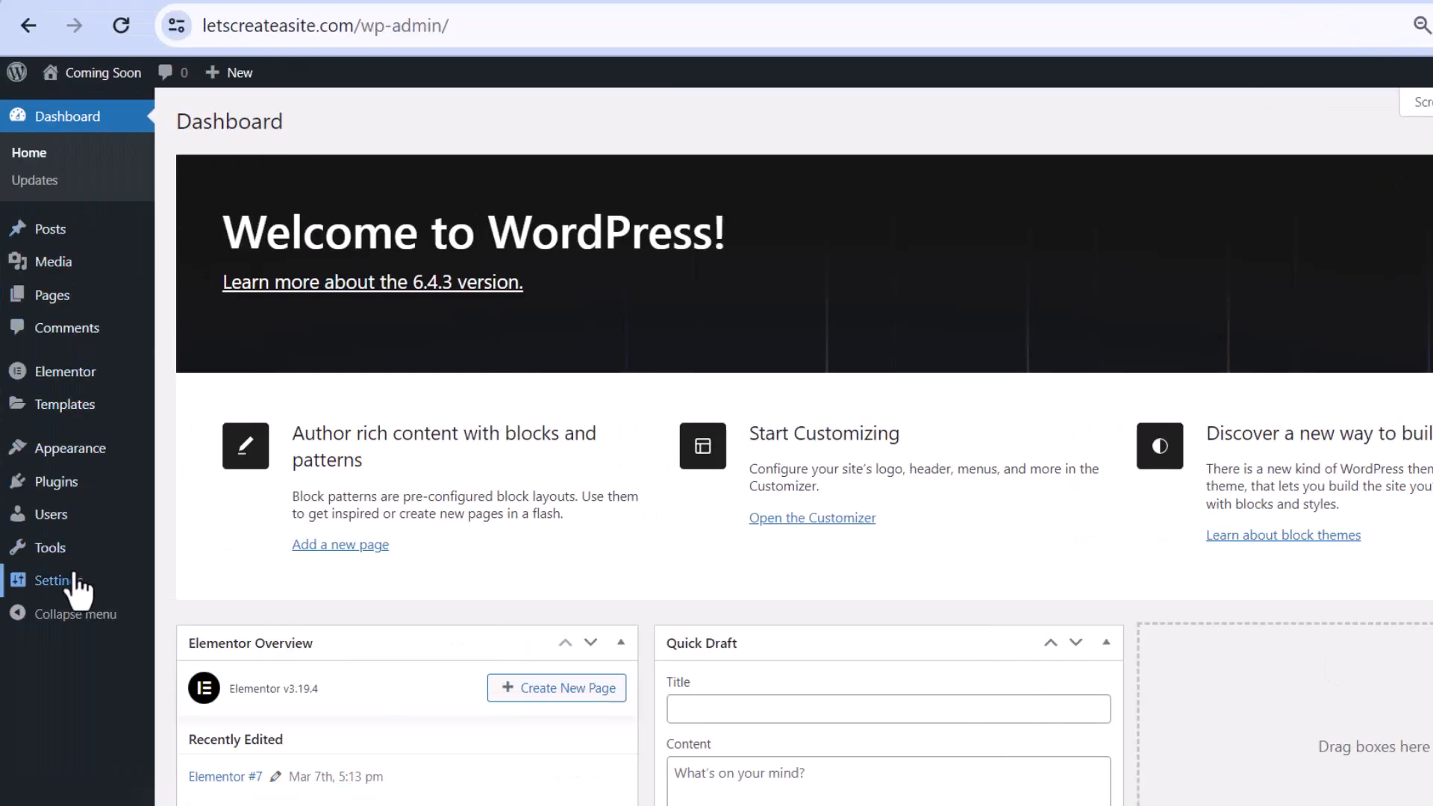
mouse_move(77, 589)
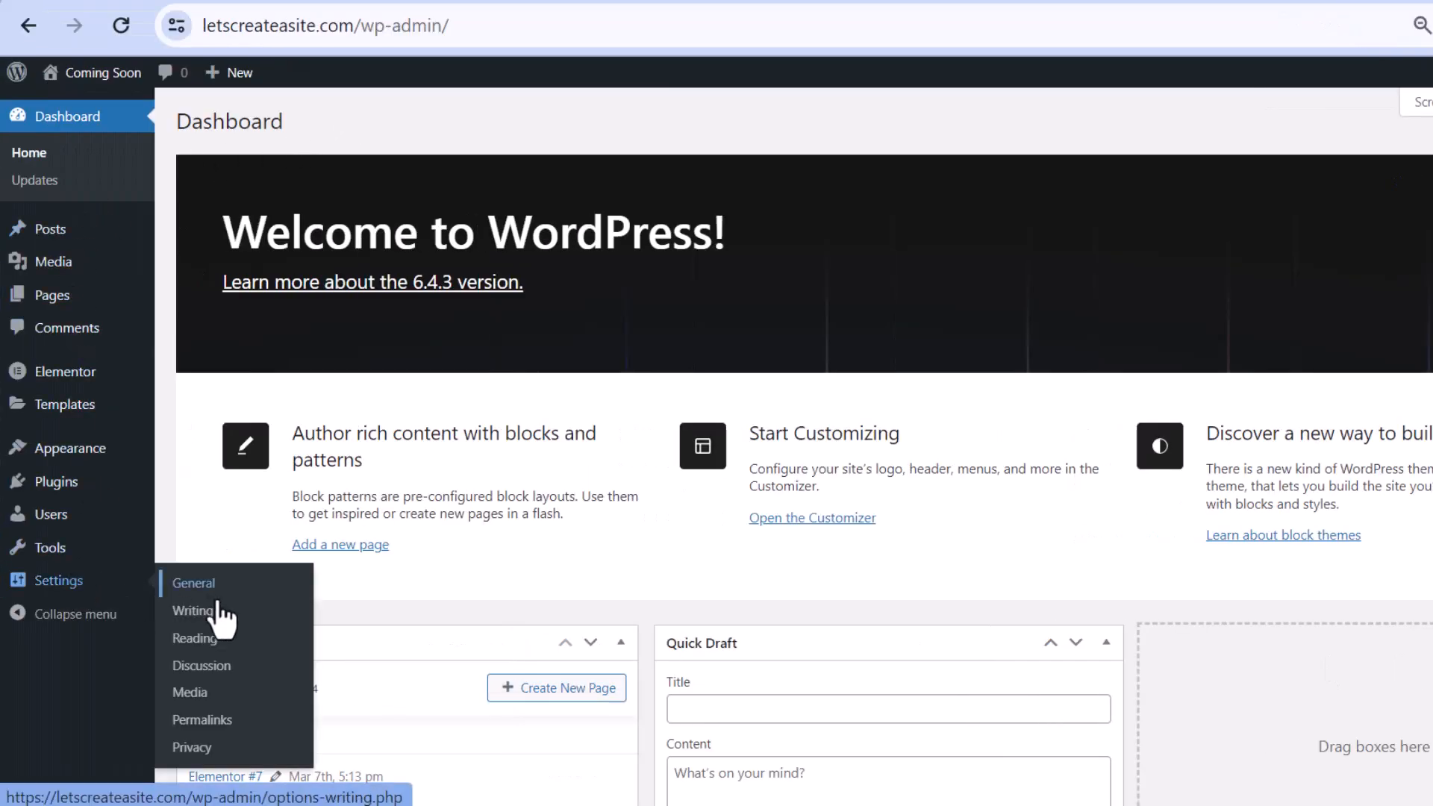
left_click(230, 643)
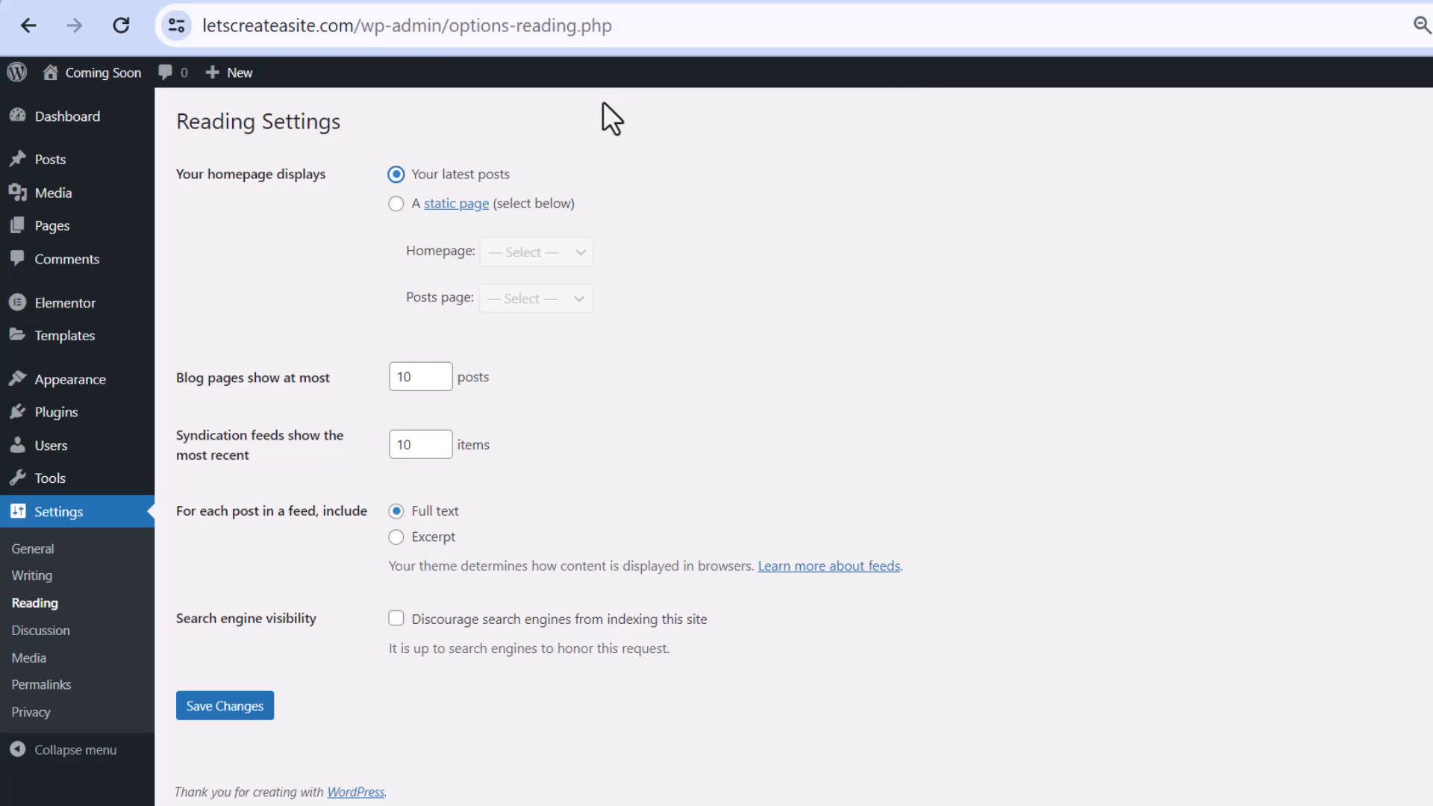
left_click(550, 203)
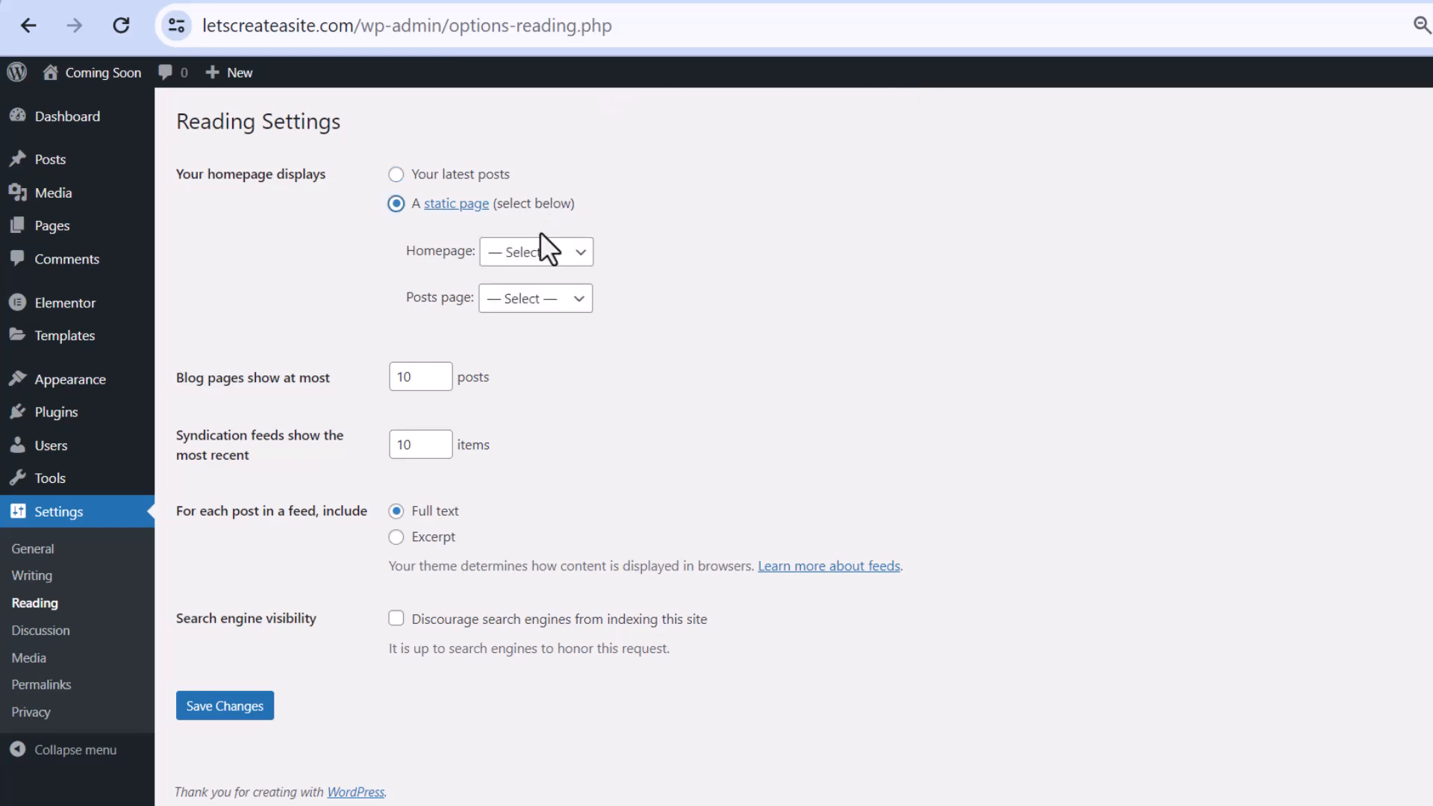
left_click(545, 251)
left_click(538, 294)
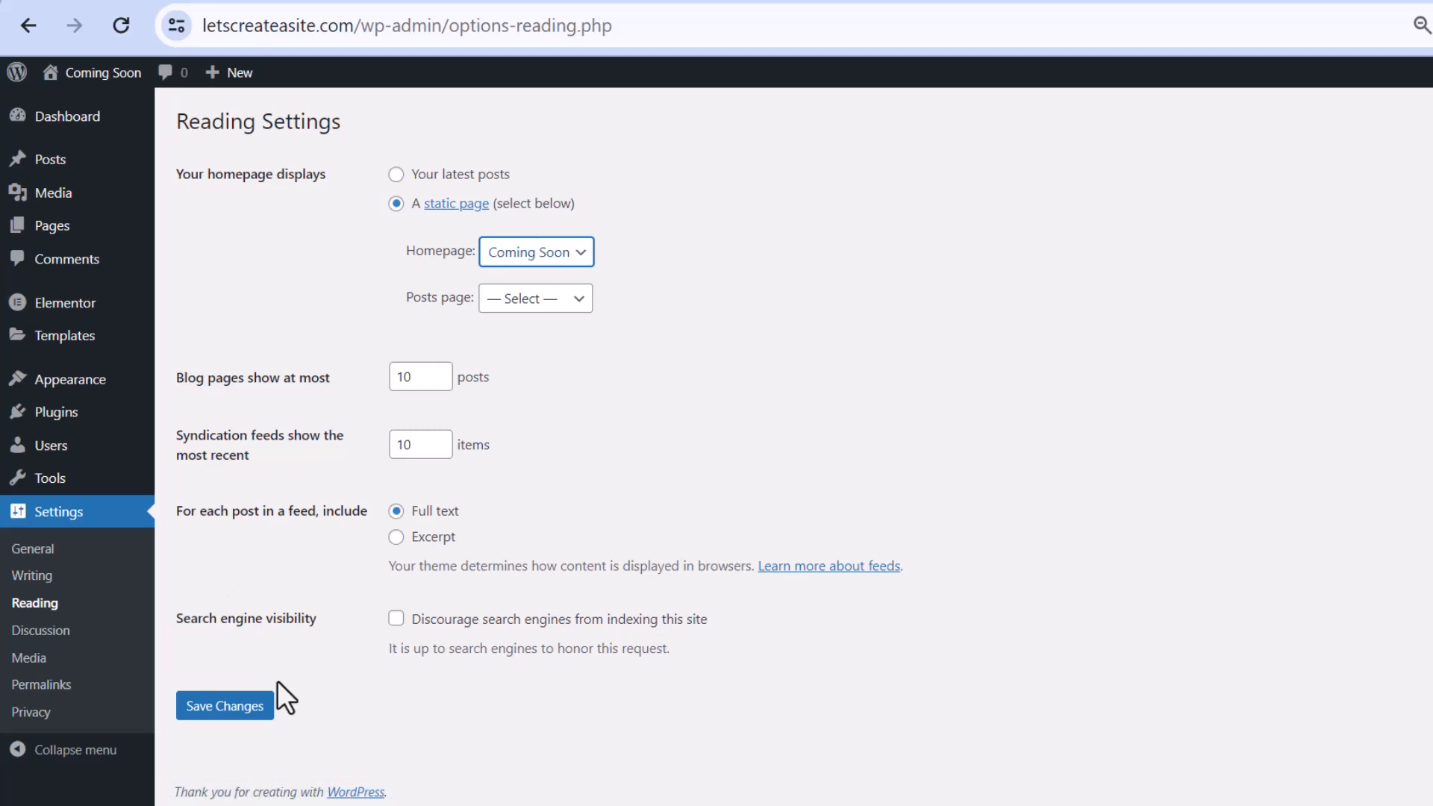
left_click(231, 705)
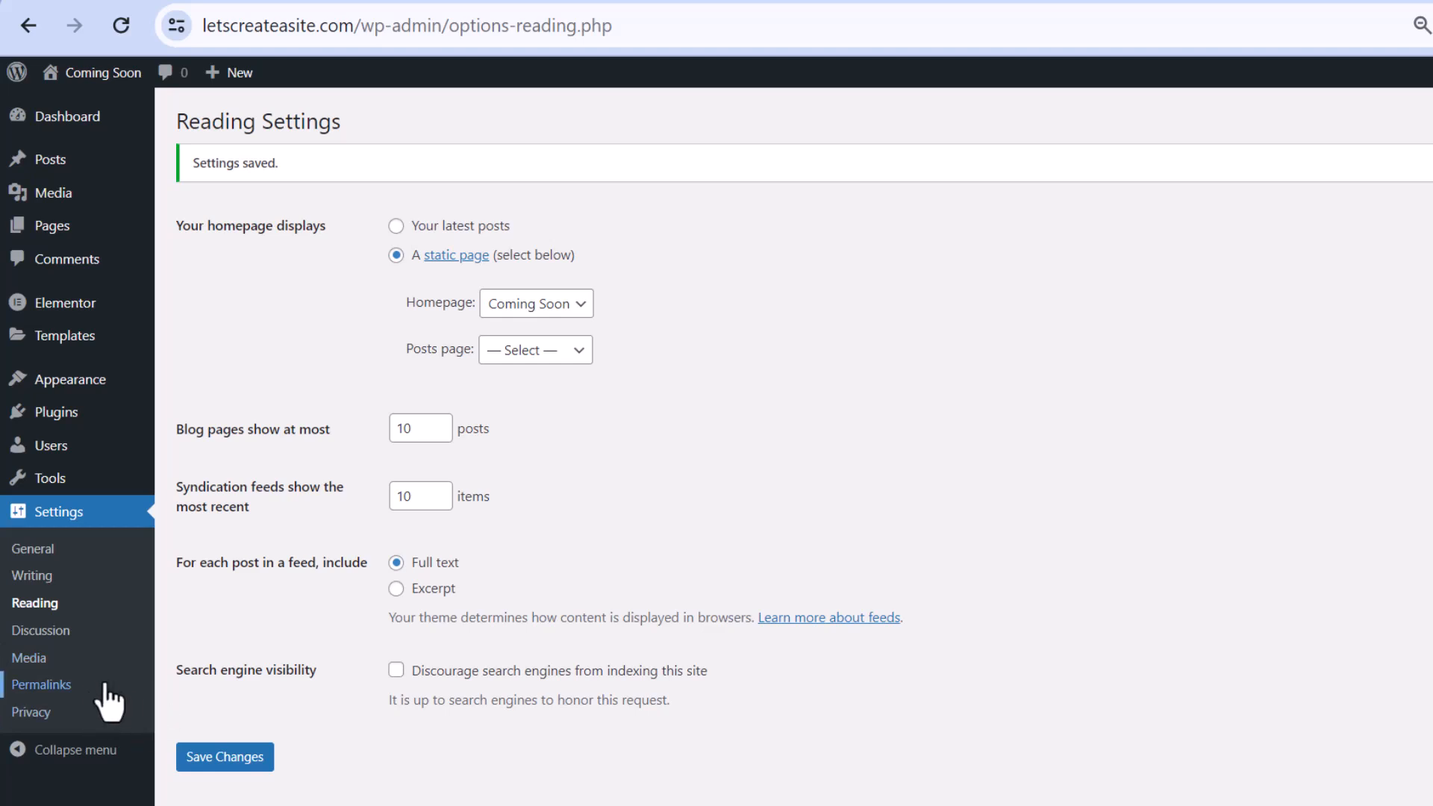
Step: Change the permalink structure to Post name, save it, and compare its sample URL with the Plain one
left_click(42, 694)
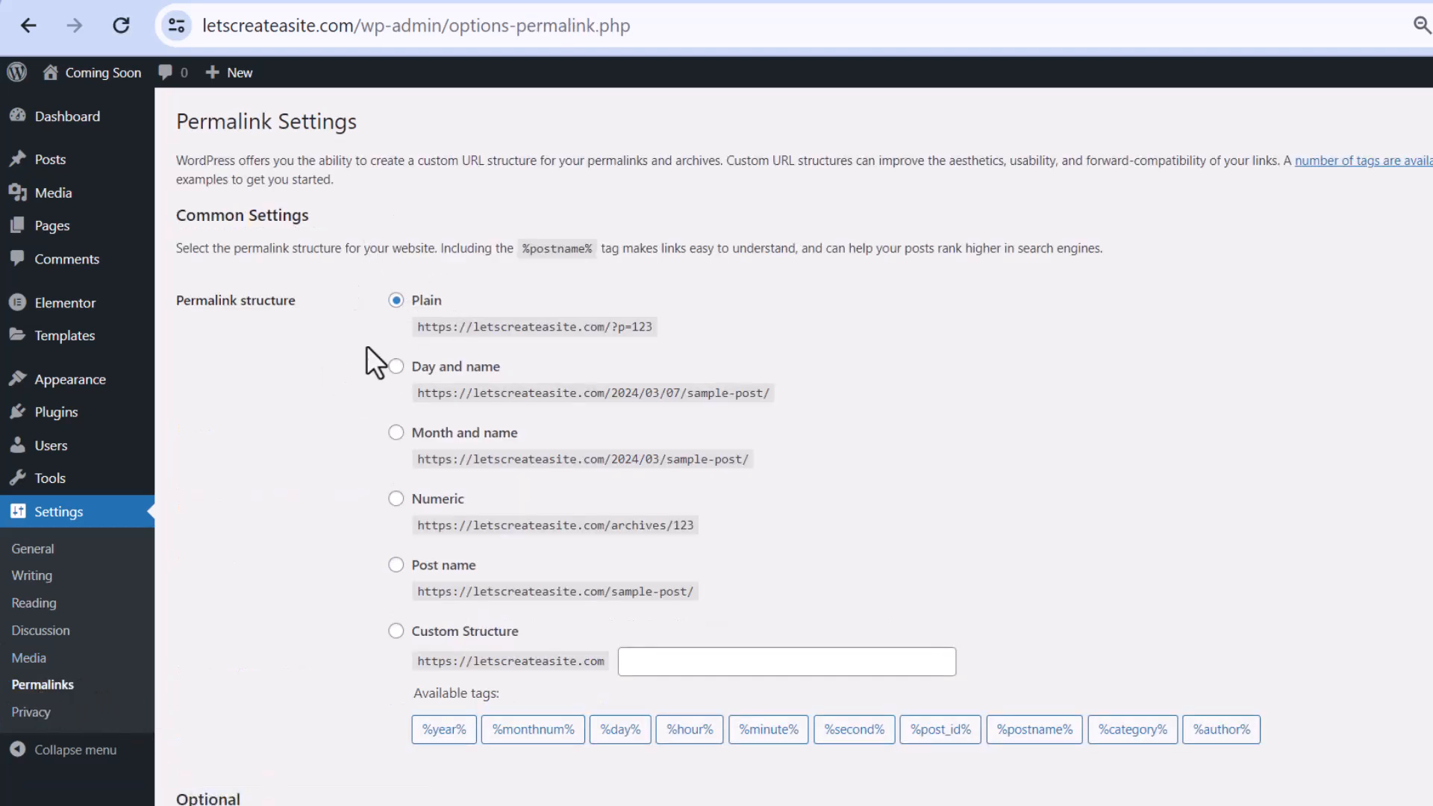
left_click(396, 565)
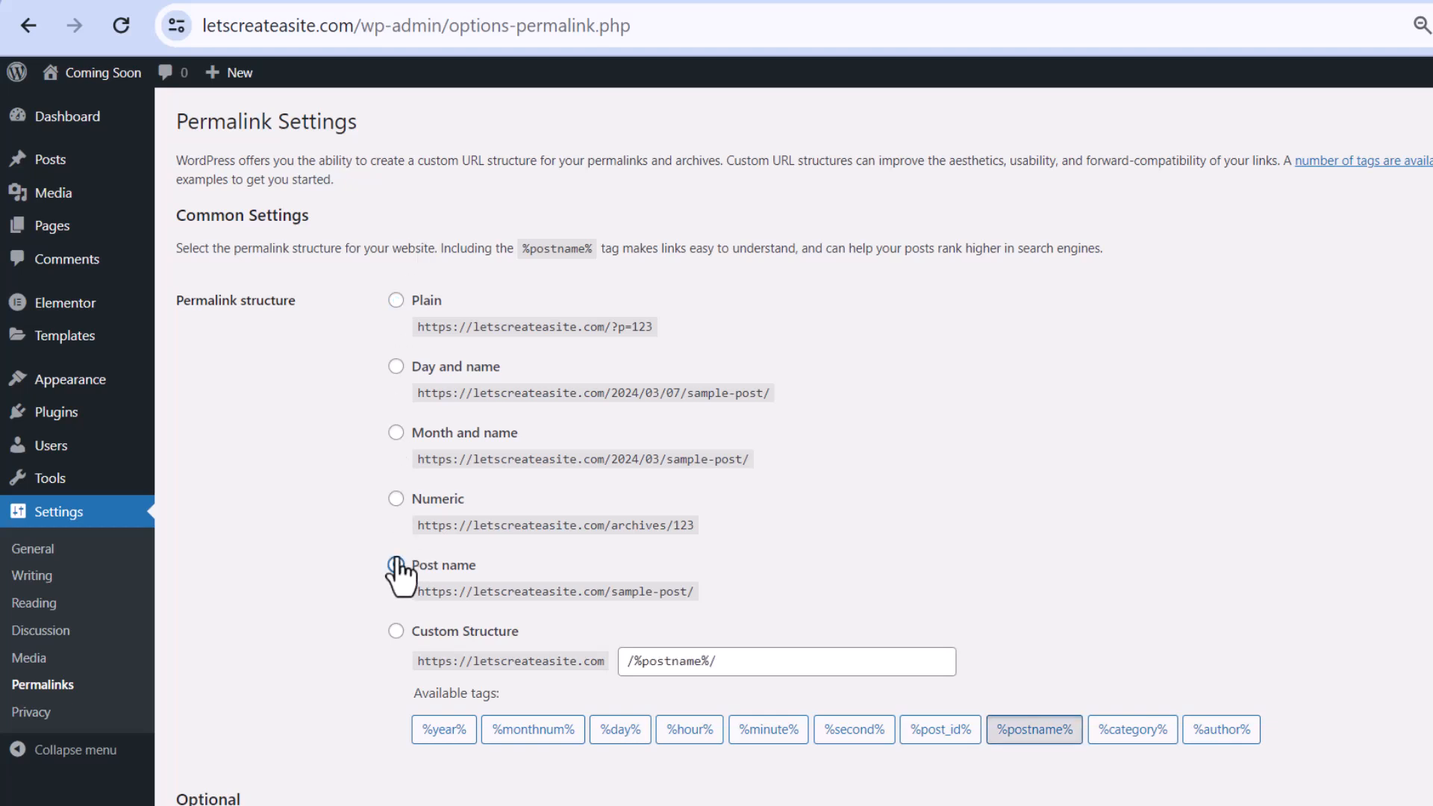
scroll(391, 552, "down", 4)
left_click(214, 709)
scroll(579, 96, "down", 5)
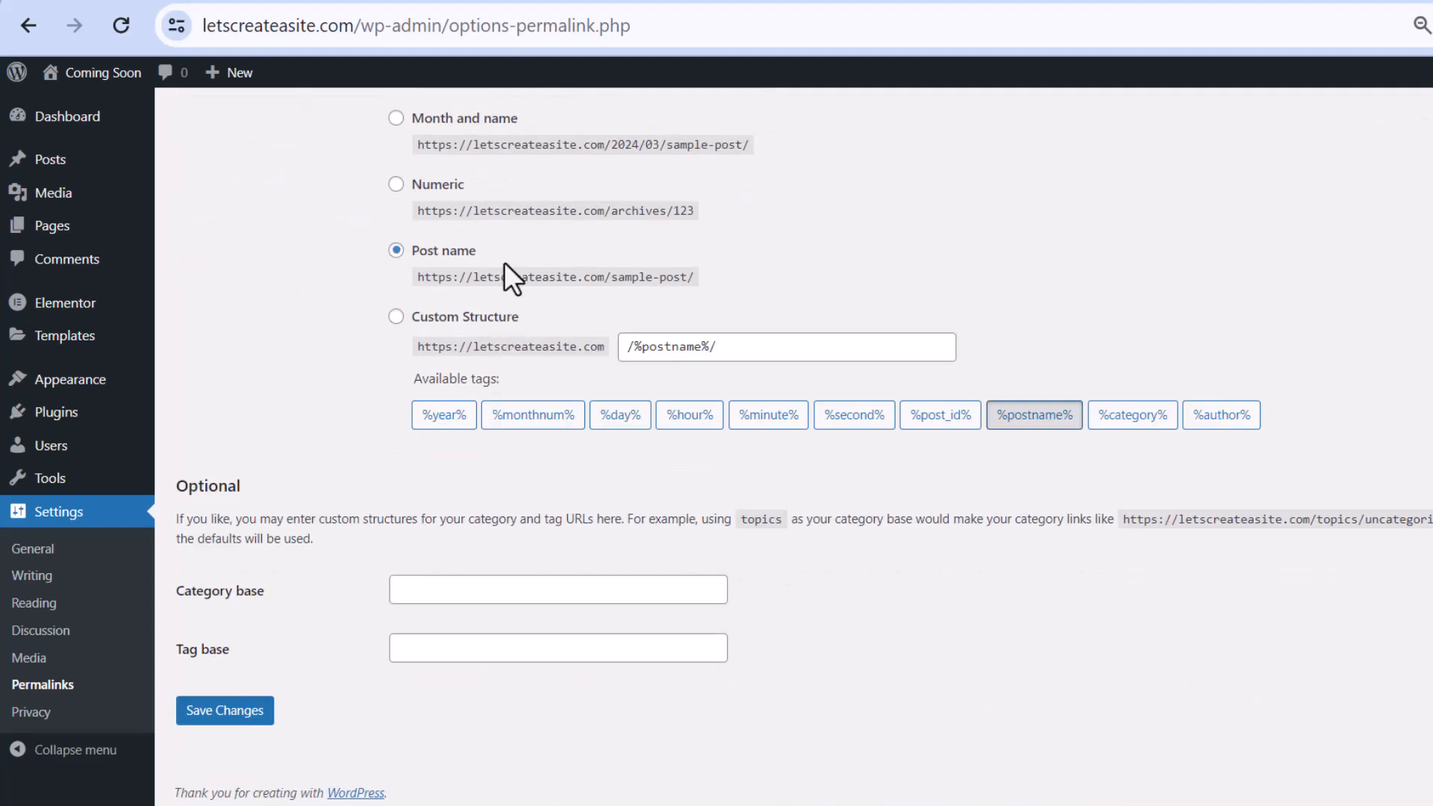
scroll(503, 262, "up", 4)
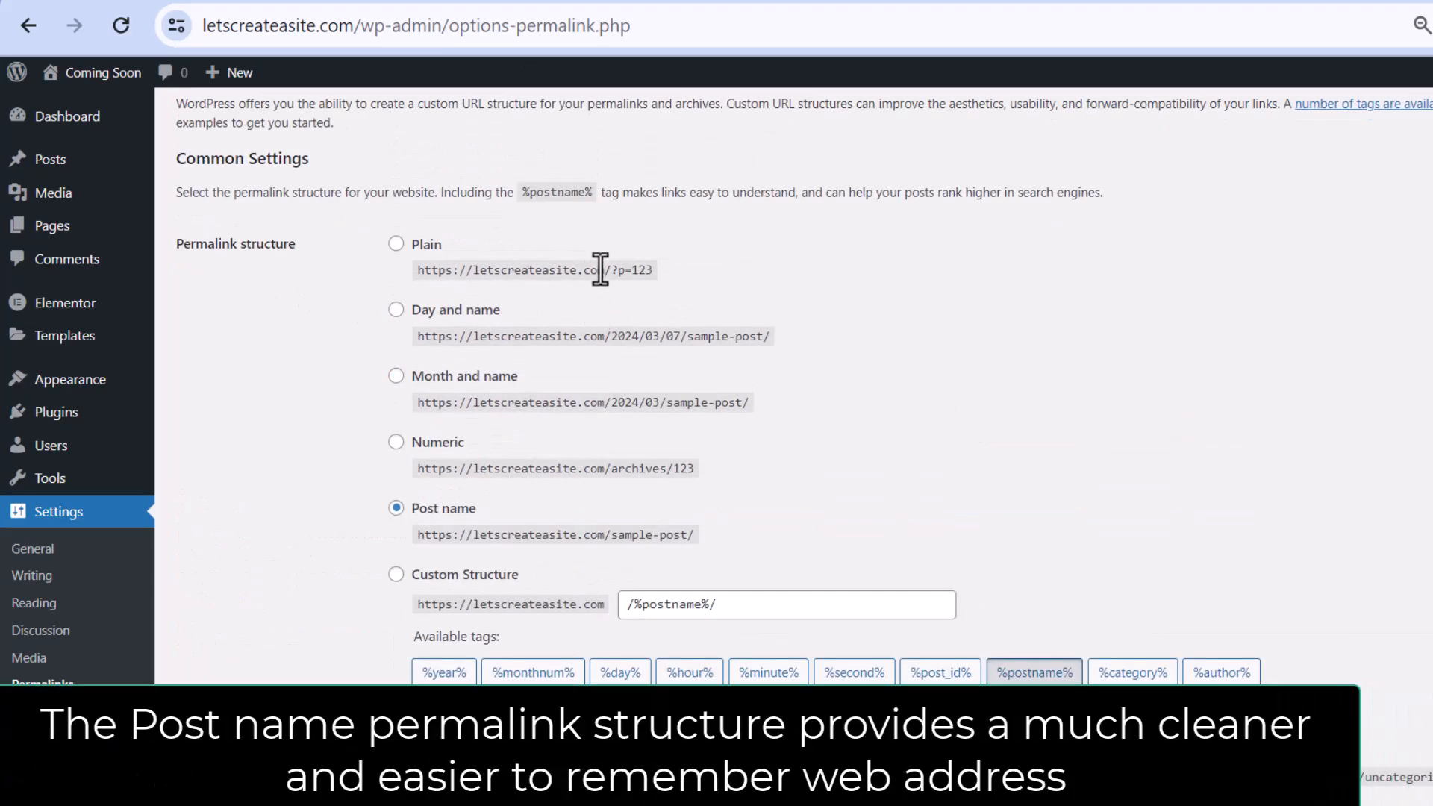
left_click_drag(610, 270, 656, 271)
left_click_drag(423, 538, 693, 536)
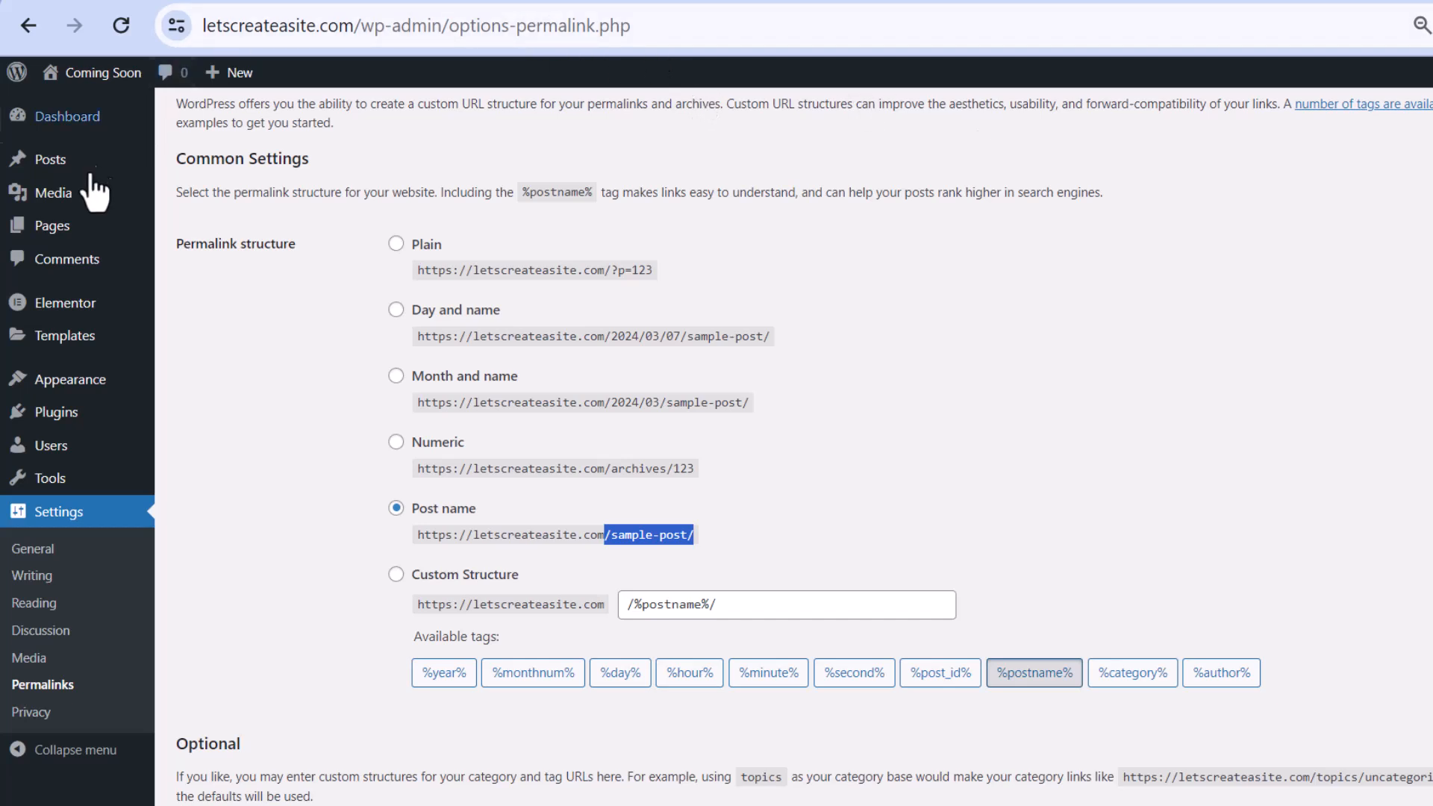
Step: Open the Coming Soon page from the list of all pages and start editing it with Elementor
mouse_move(47, 231)
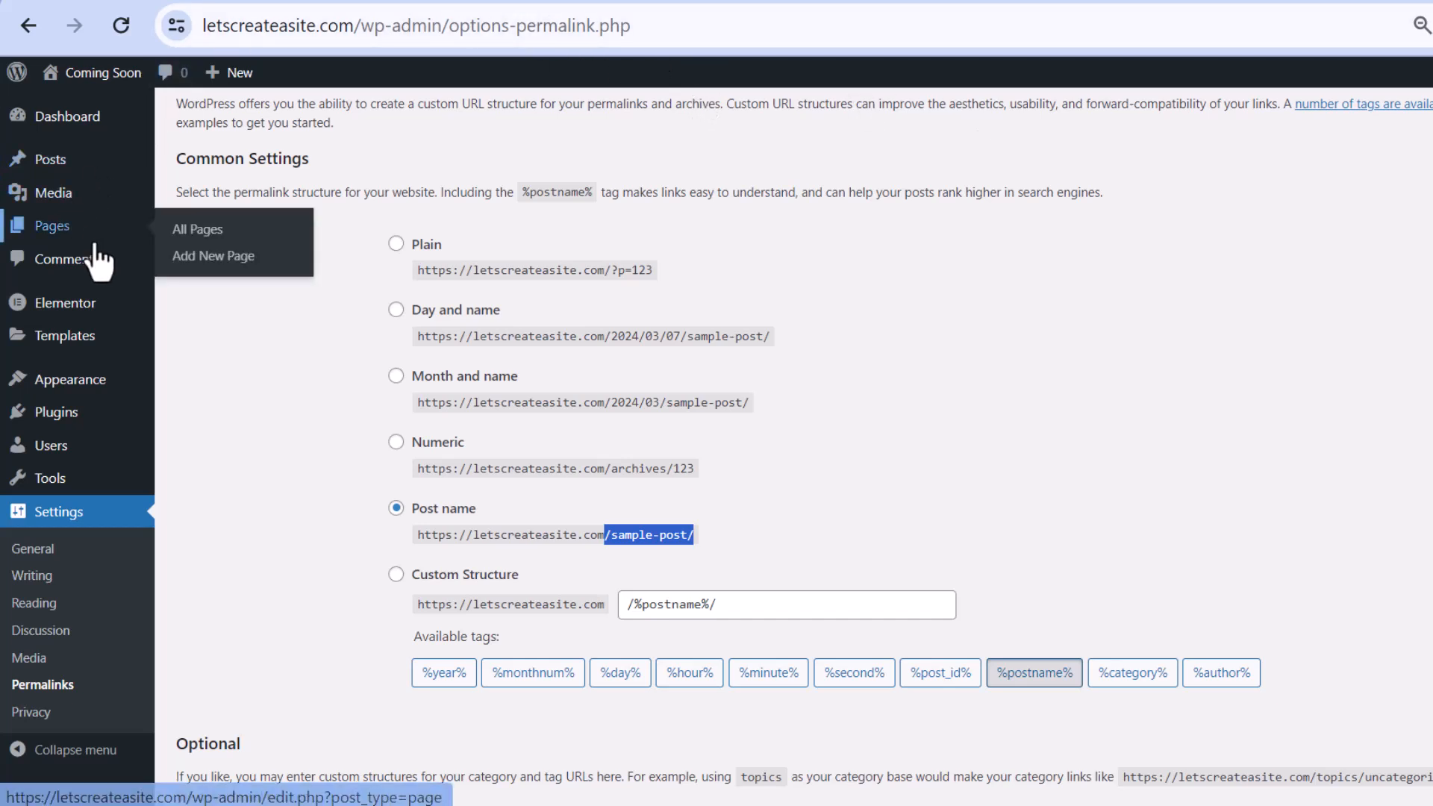
left_click(191, 231)
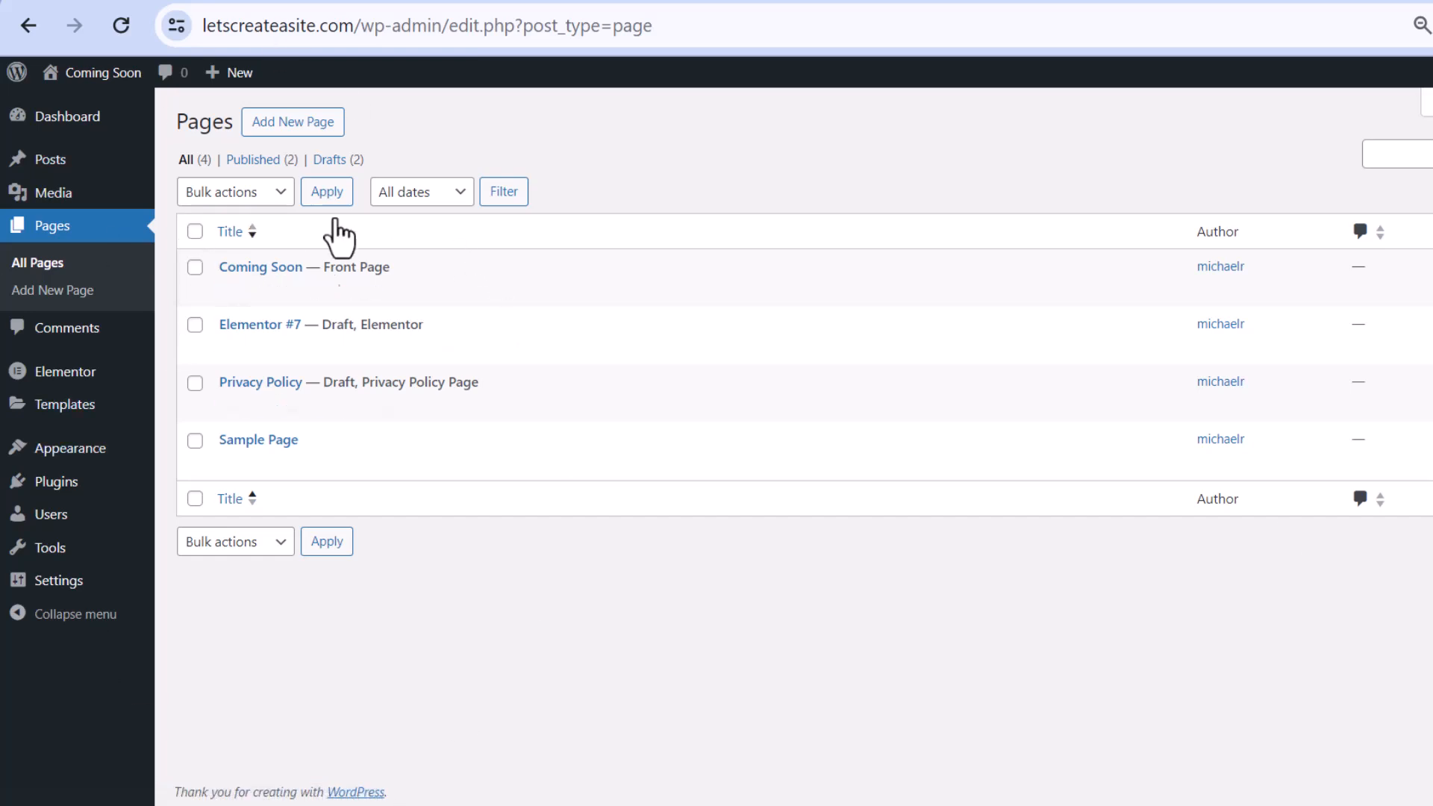
left_click(229, 290)
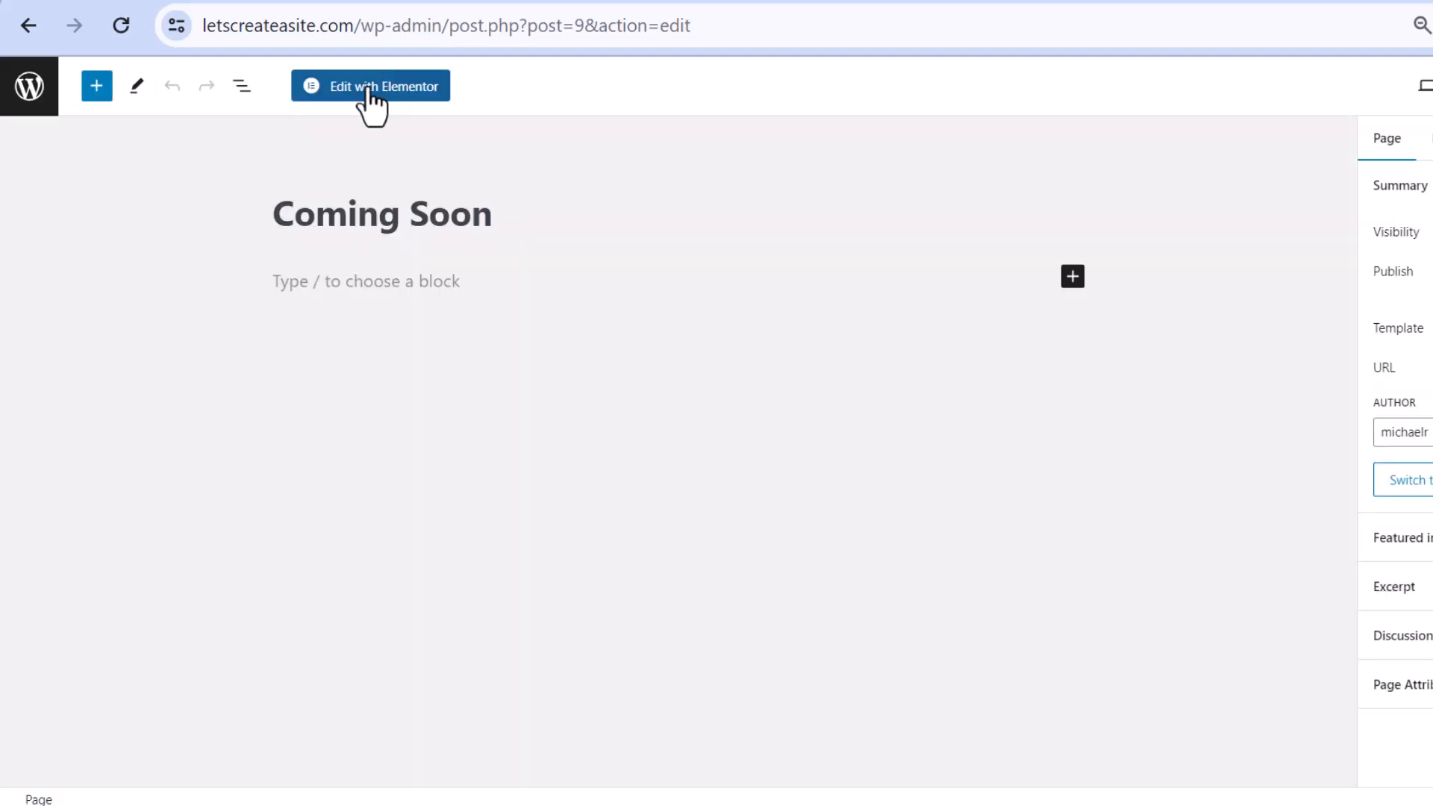
left_click(370, 88)
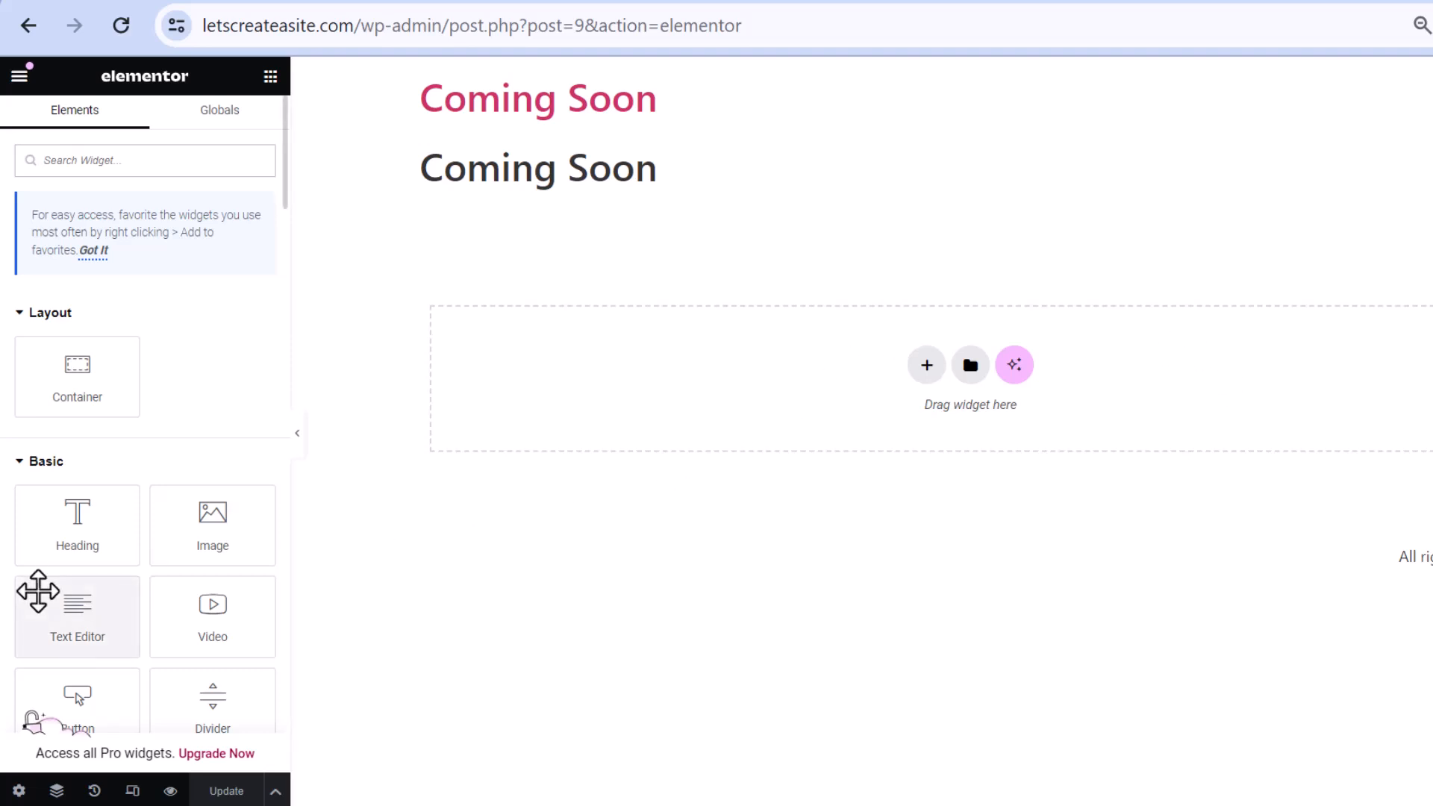
Step: Hide the page title and set the page layout to Elementor Canvas in the page settings
scroll(36, 589, "down", 2)
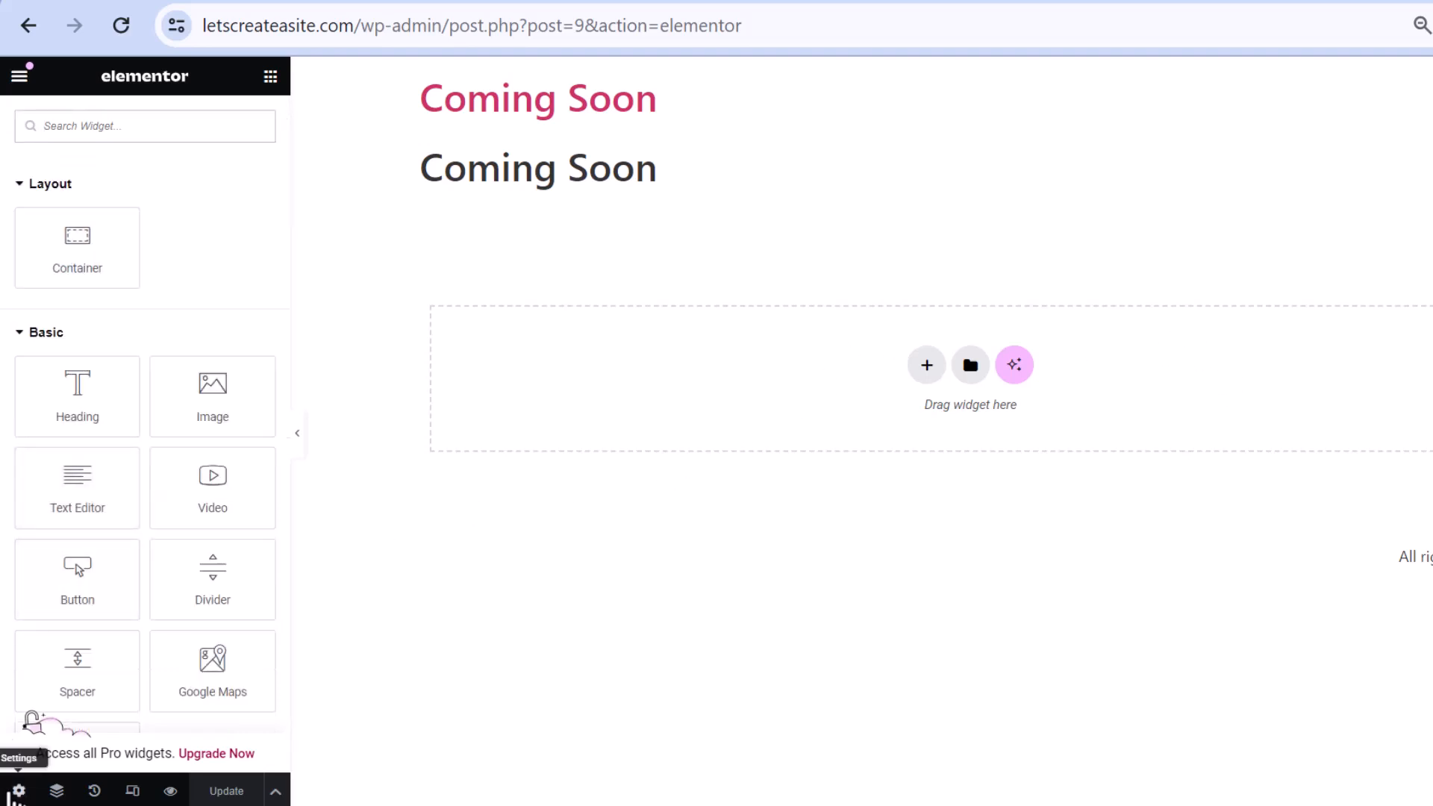
left_click(16, 792)
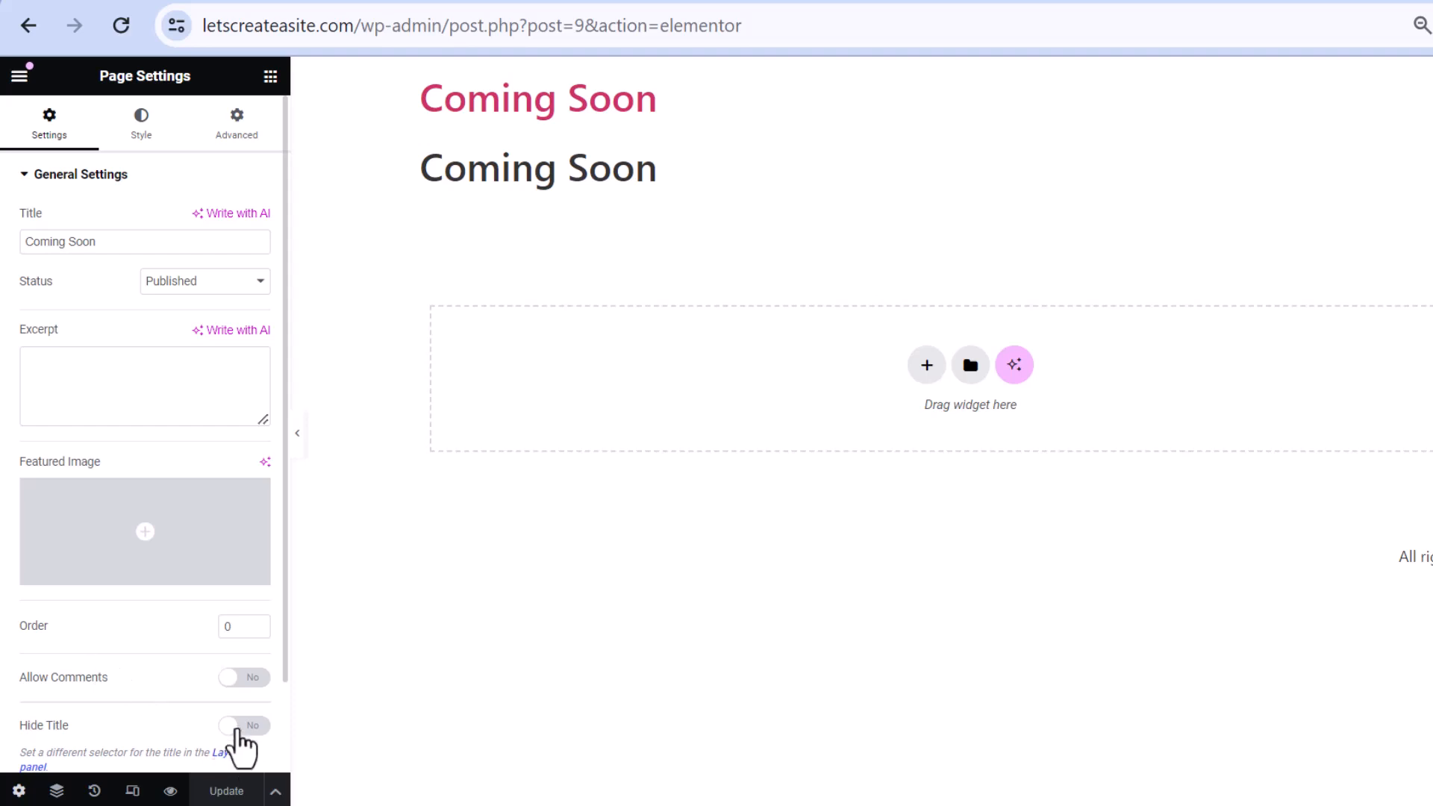
left_click(243, 725)
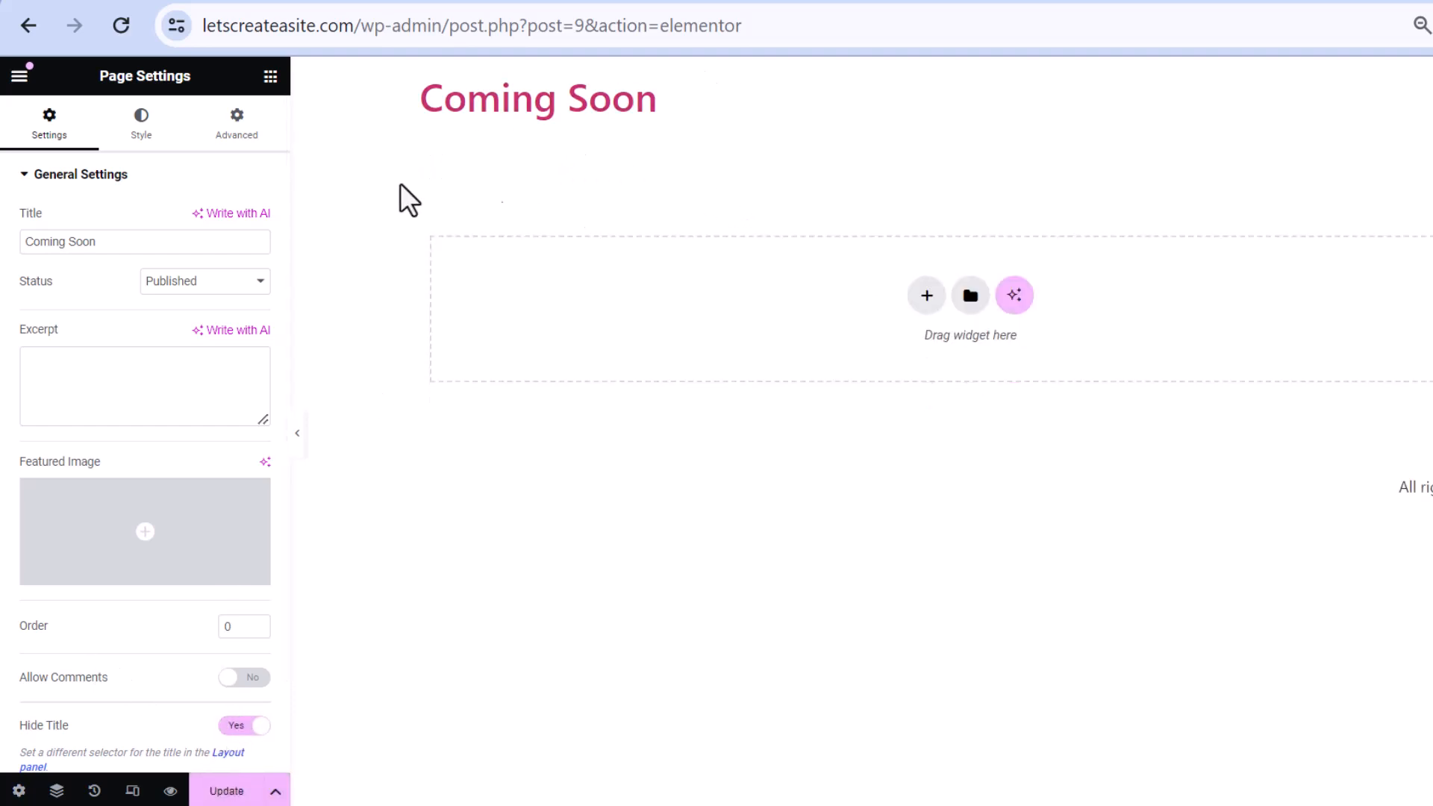
scroll(194, 626, "down", 1)
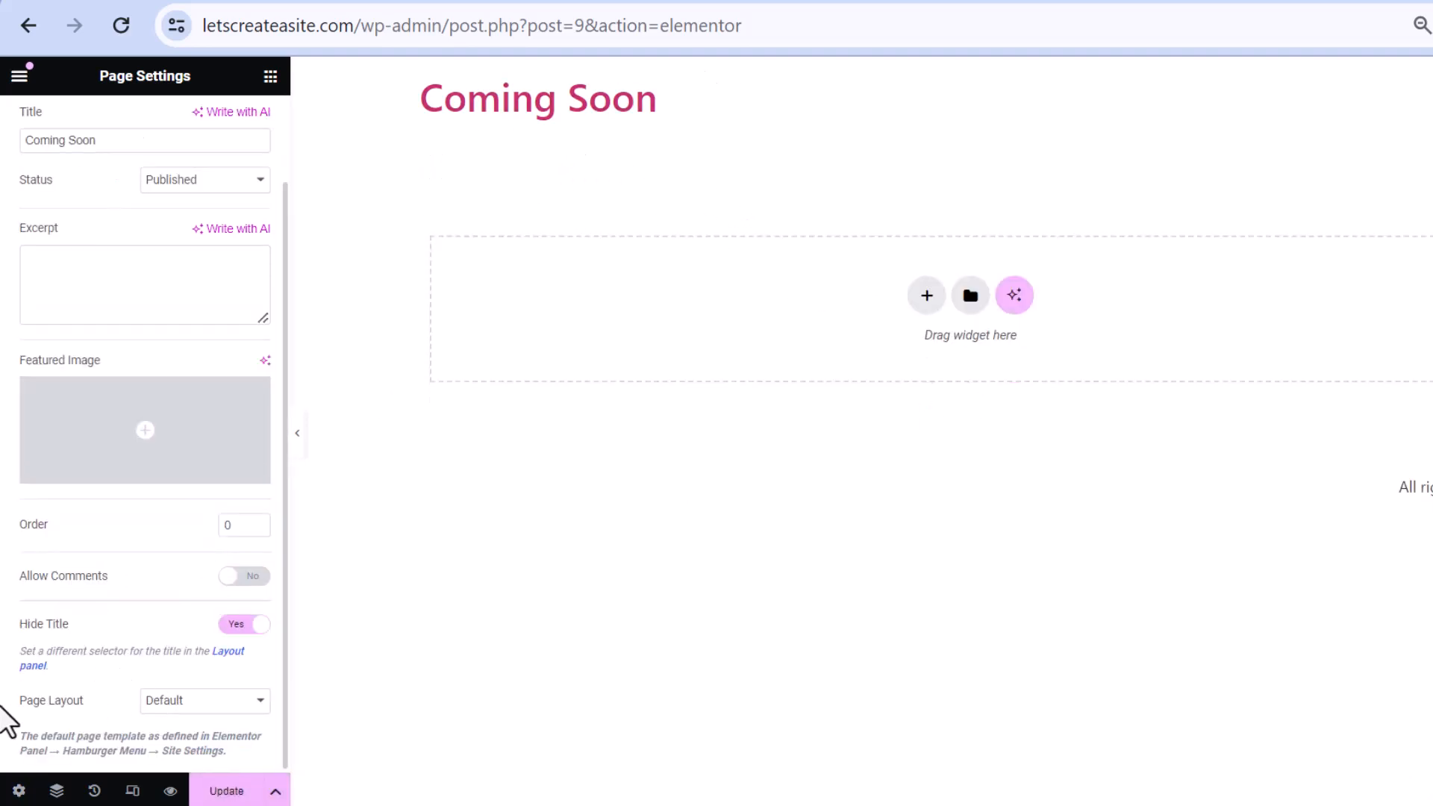
left_click(153, 705)
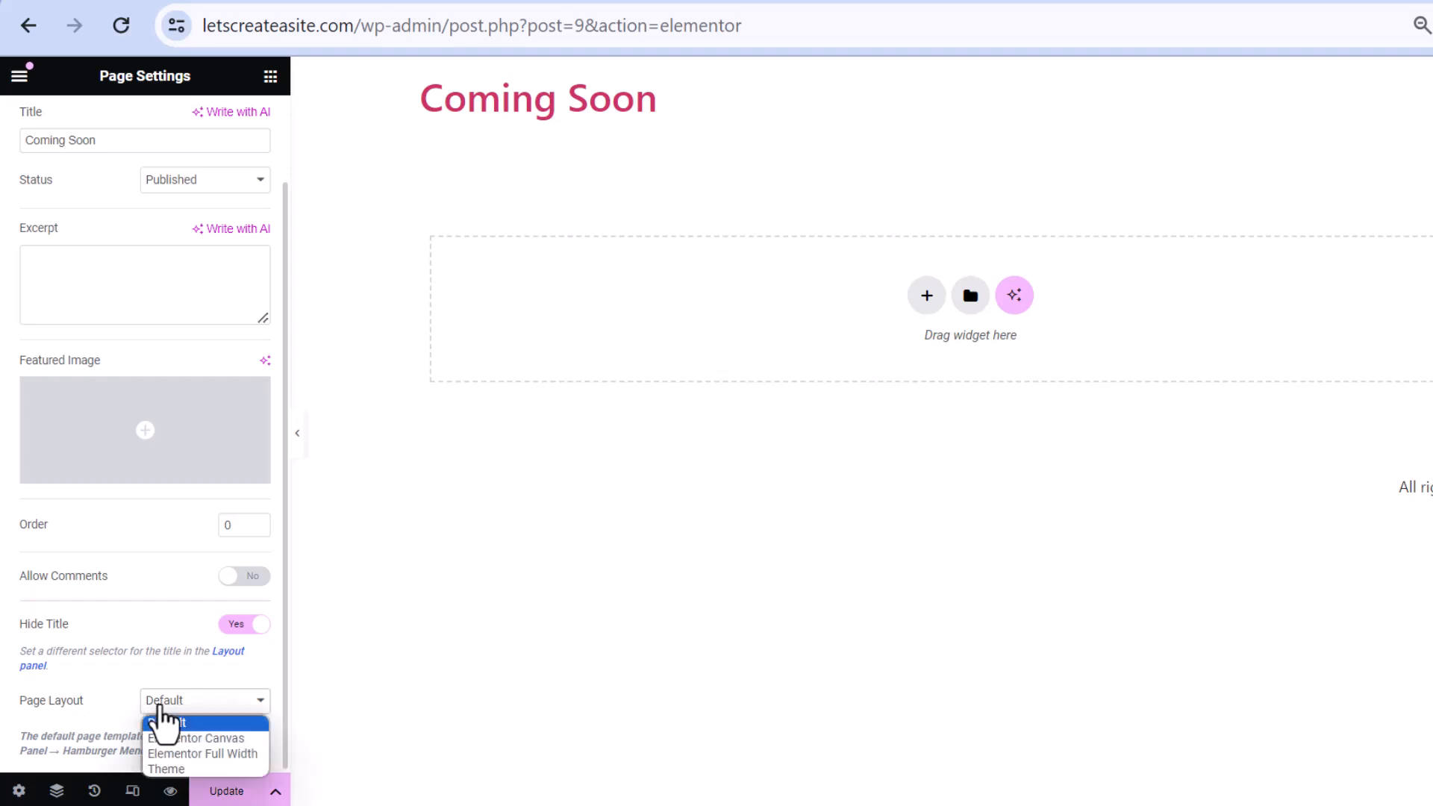
left_click(182, 738)
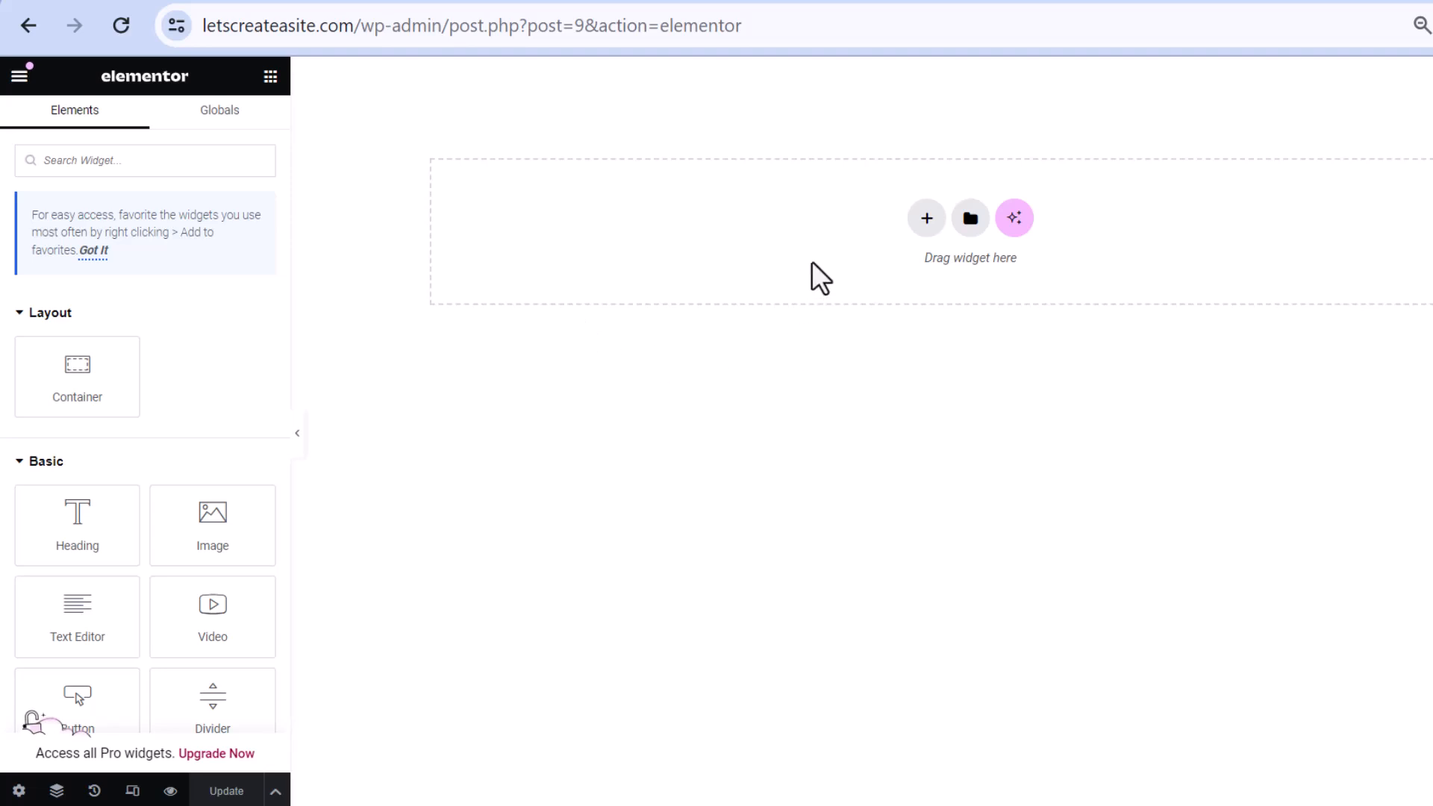
Step: Add a container with two equal columns and place a Heading widget in its left column
left_click(923, 219)
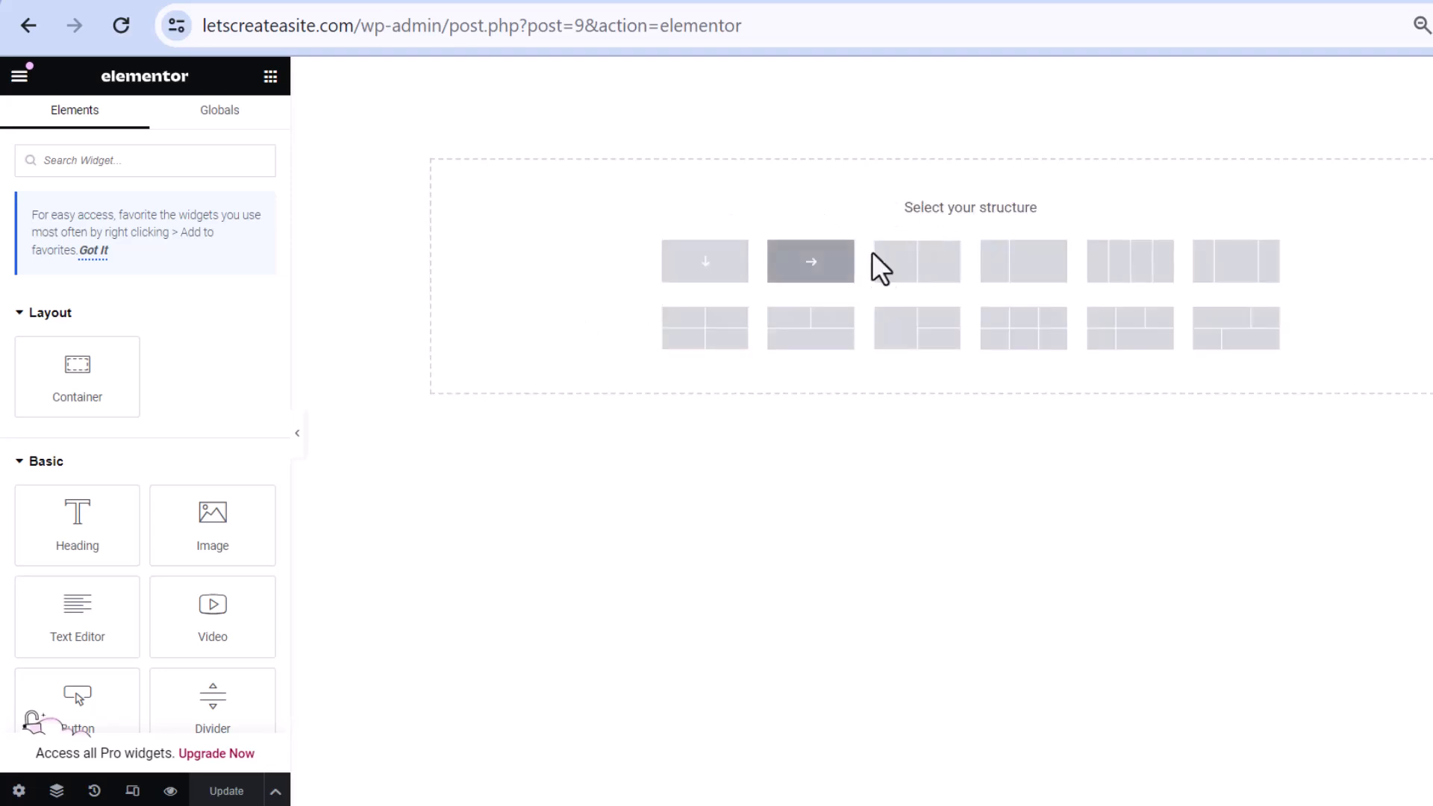
left_click(924, 261)
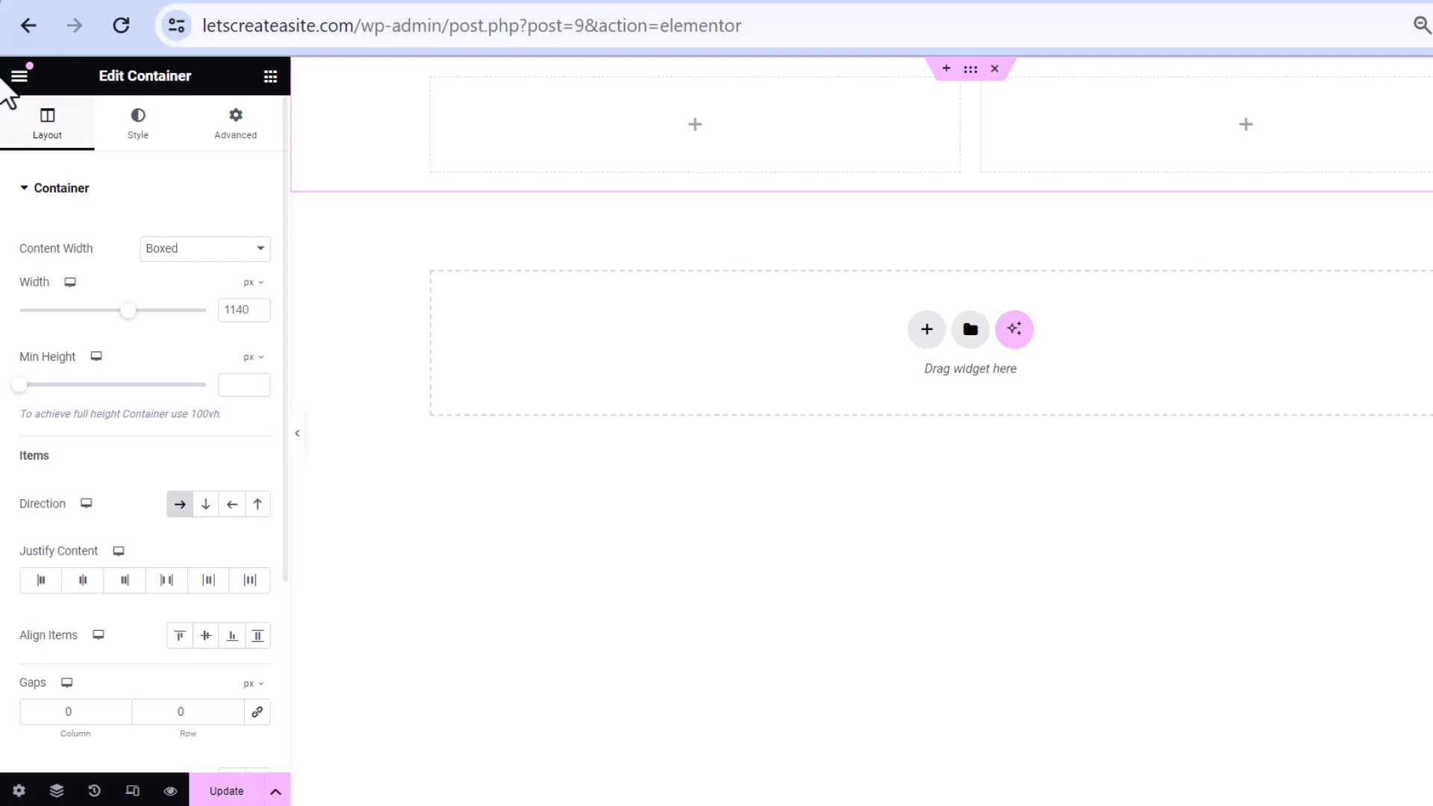
left_click(18, 79)
left_click(18, 77)
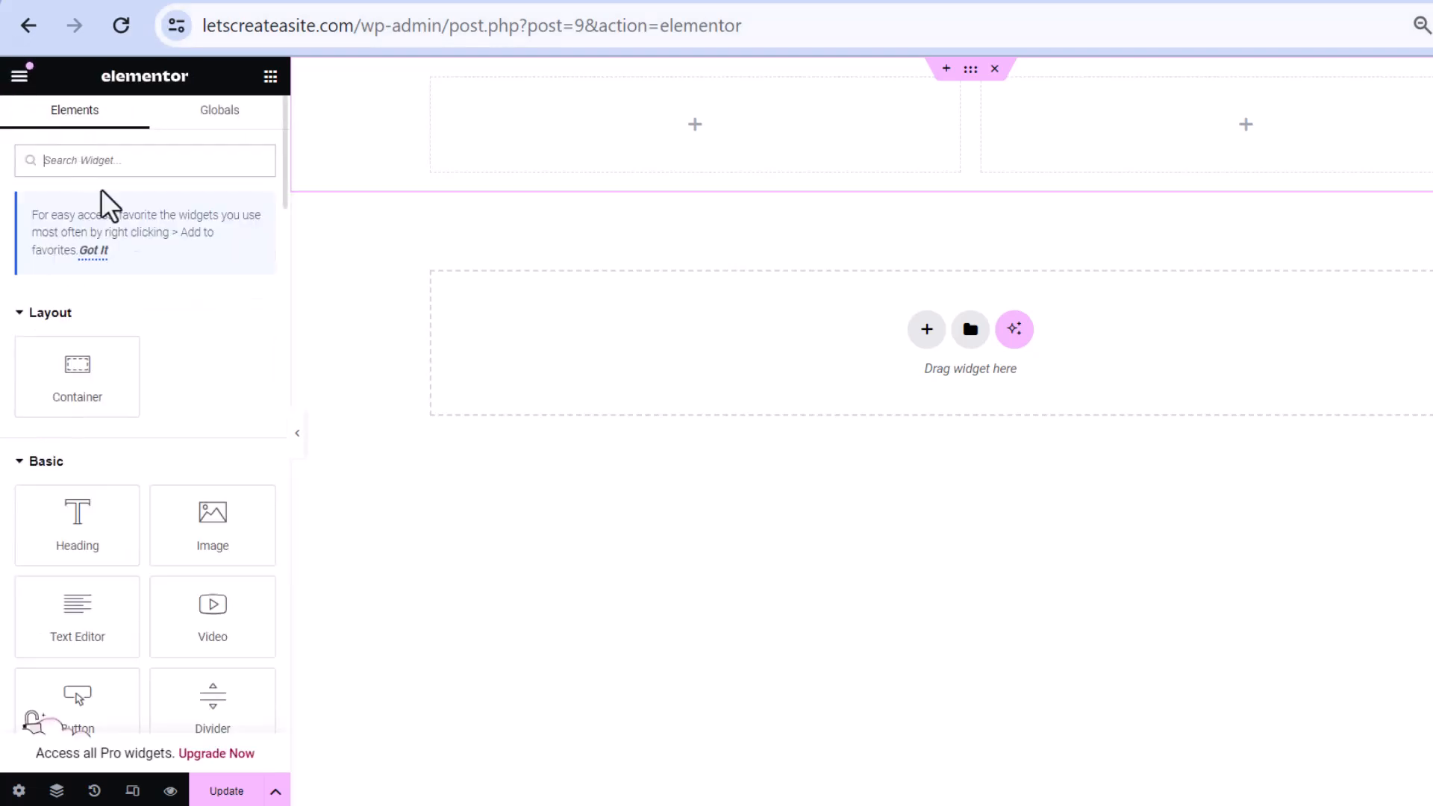
left_click_drag(74, 539, 652, 158)
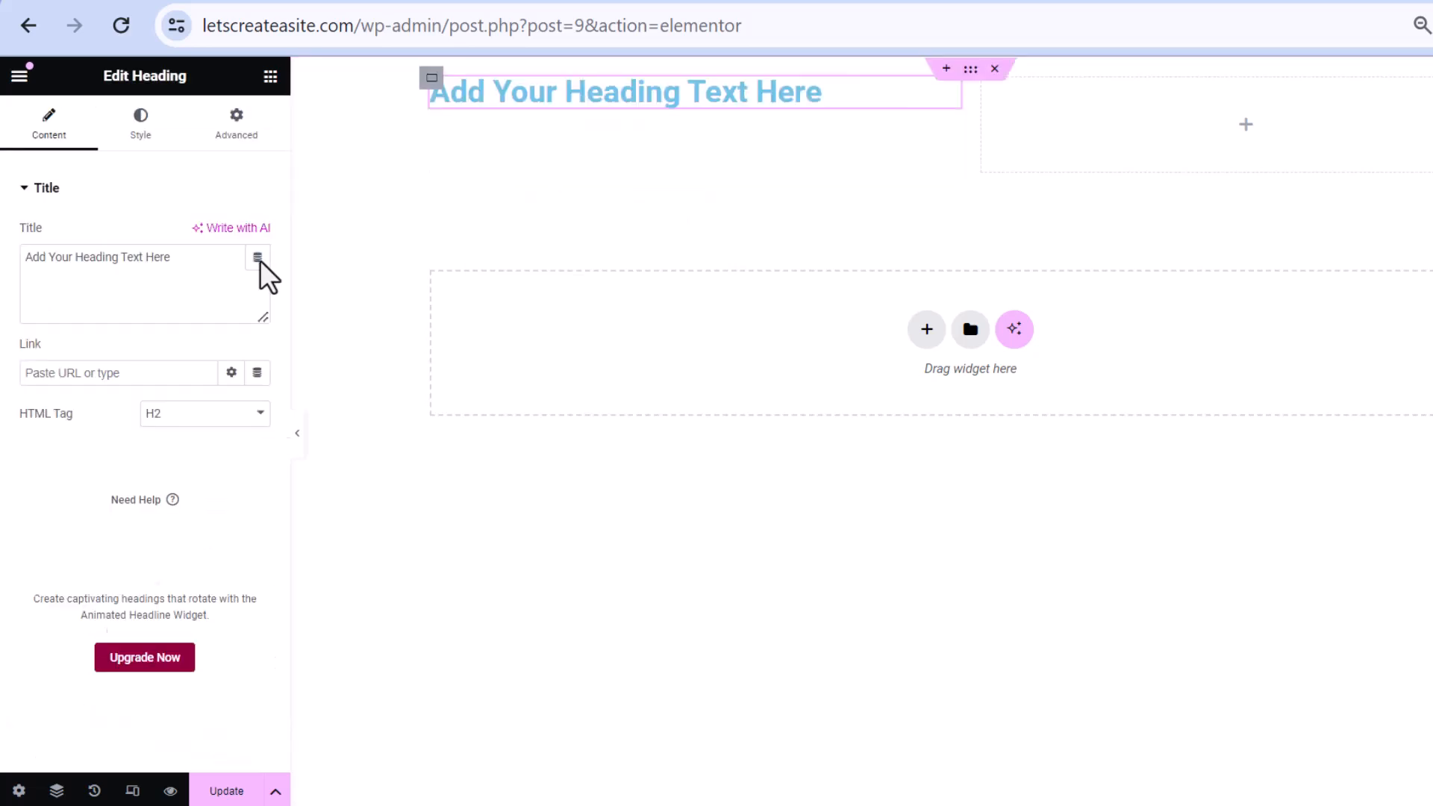
Step: Add a Text Editor widget directly below the heading in the left column
left_click(20, 78)
left_click(20, 76)
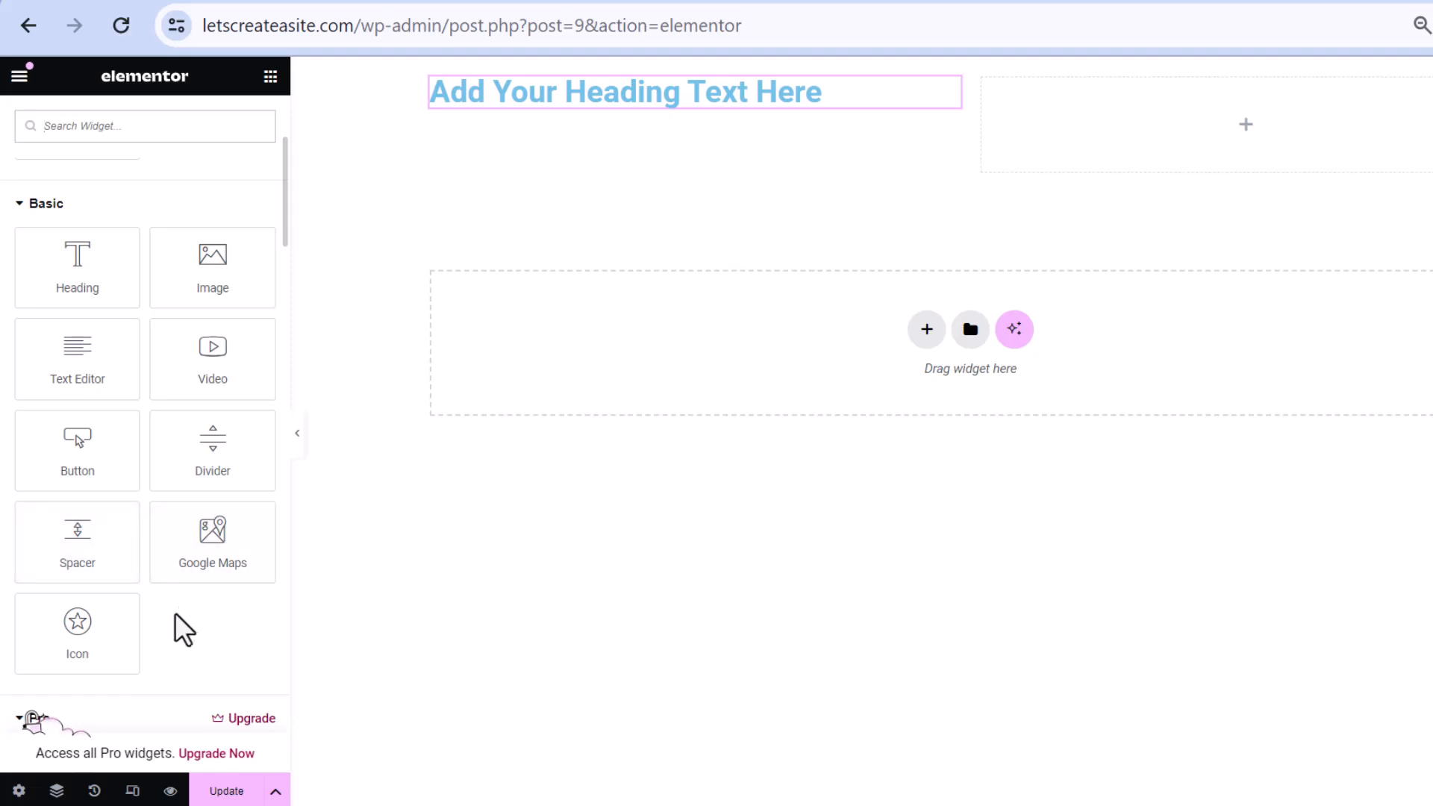
left_click_drag(45, 354, 668, 126)
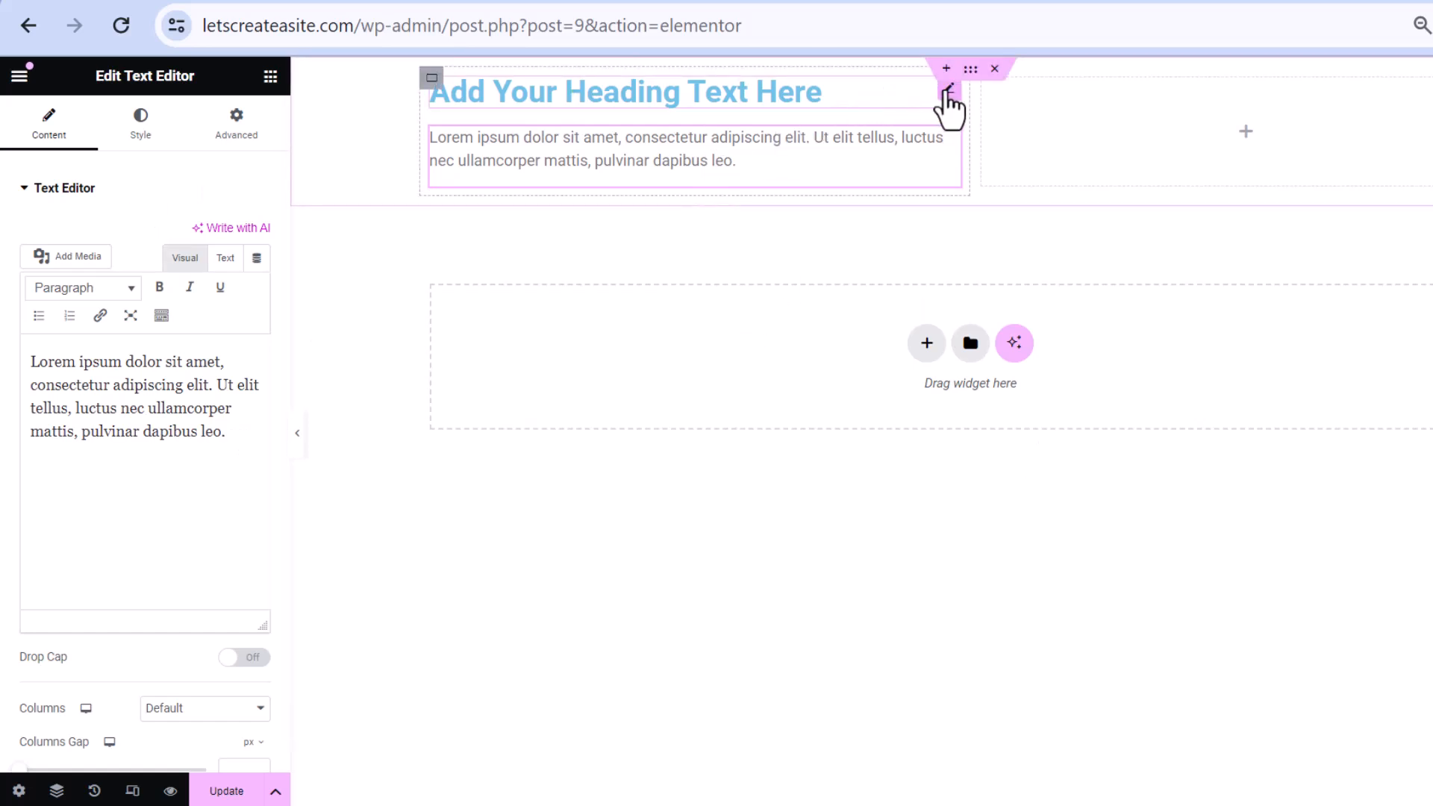
Step: Replace the heading's placeholder text with "Coming Soon"
left_click(947, 91)
left_click_drag(199, 271, 10, 220)
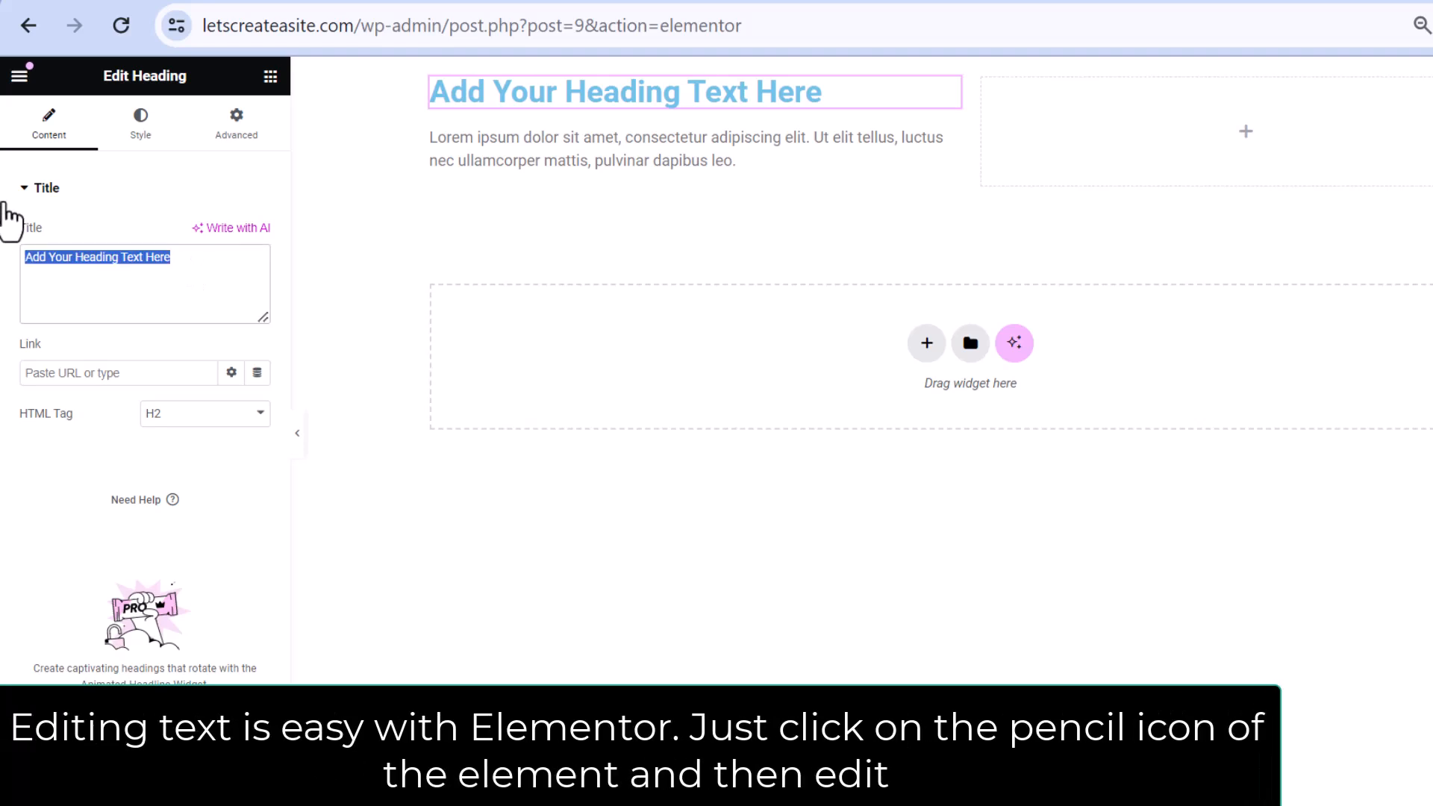
key("BackSpace")
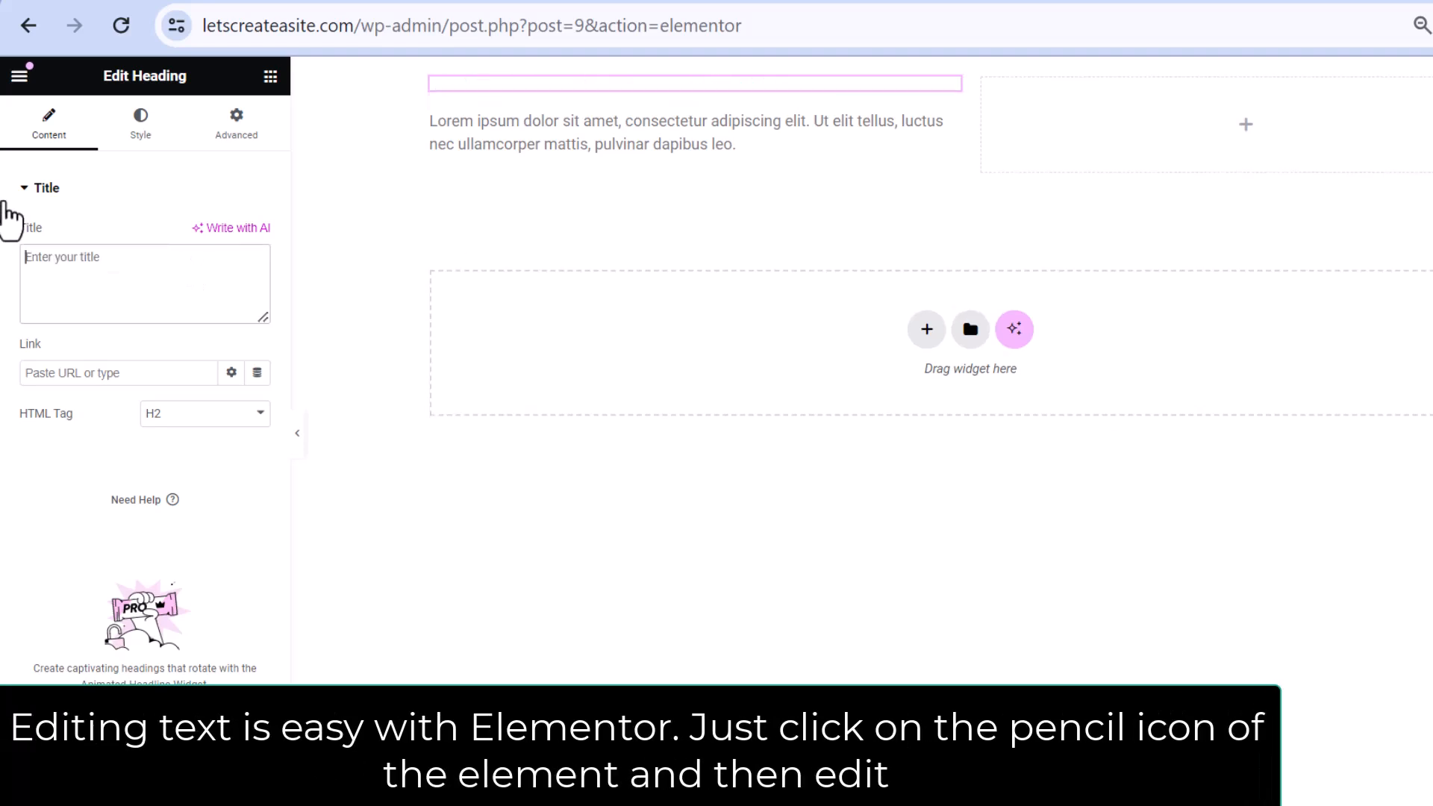
type("Coming Soon")
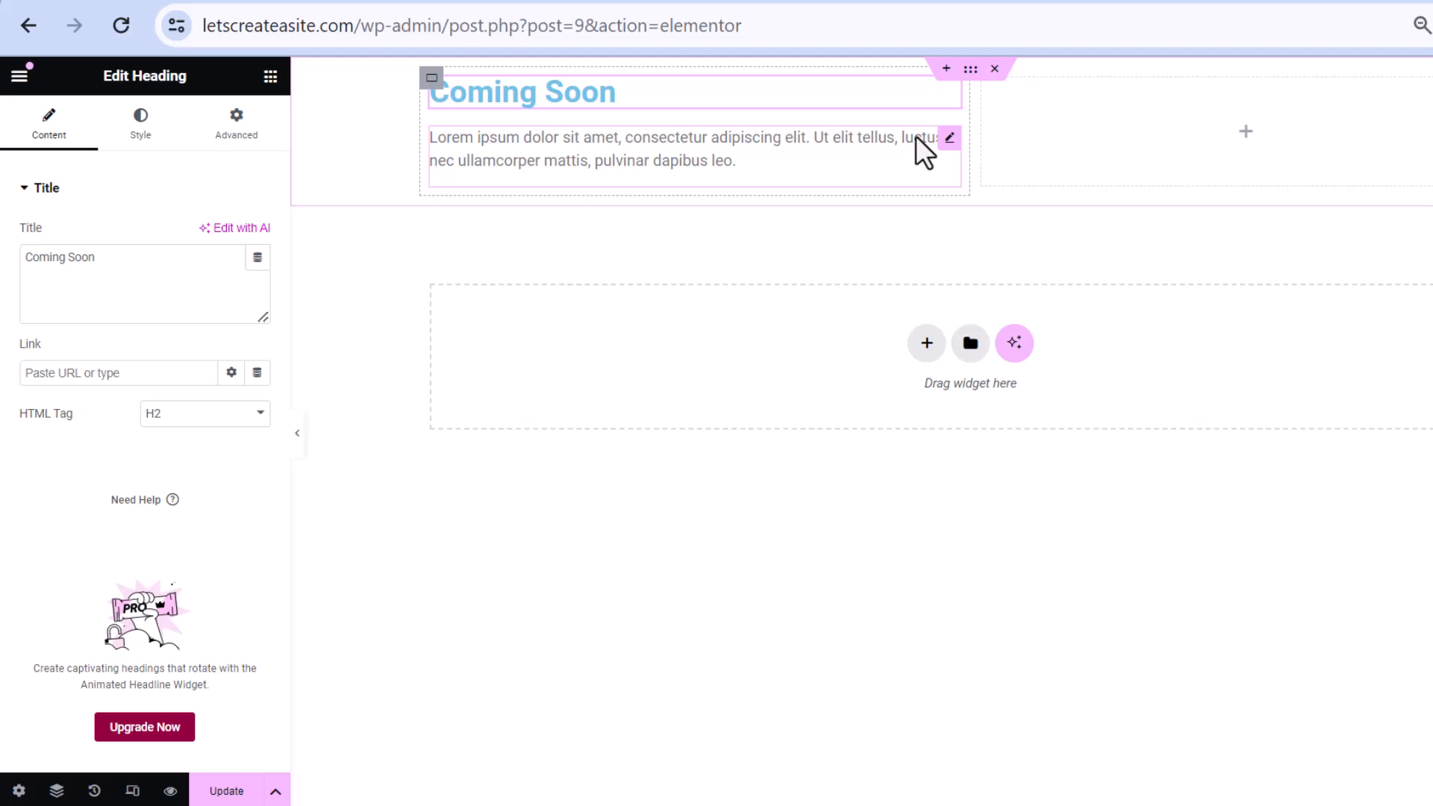
Step: Replace the paragraph's placeholder text with "Our website is currently under a magical transformation and we can't wait to unveil the new experience."
left_click(947, 139)
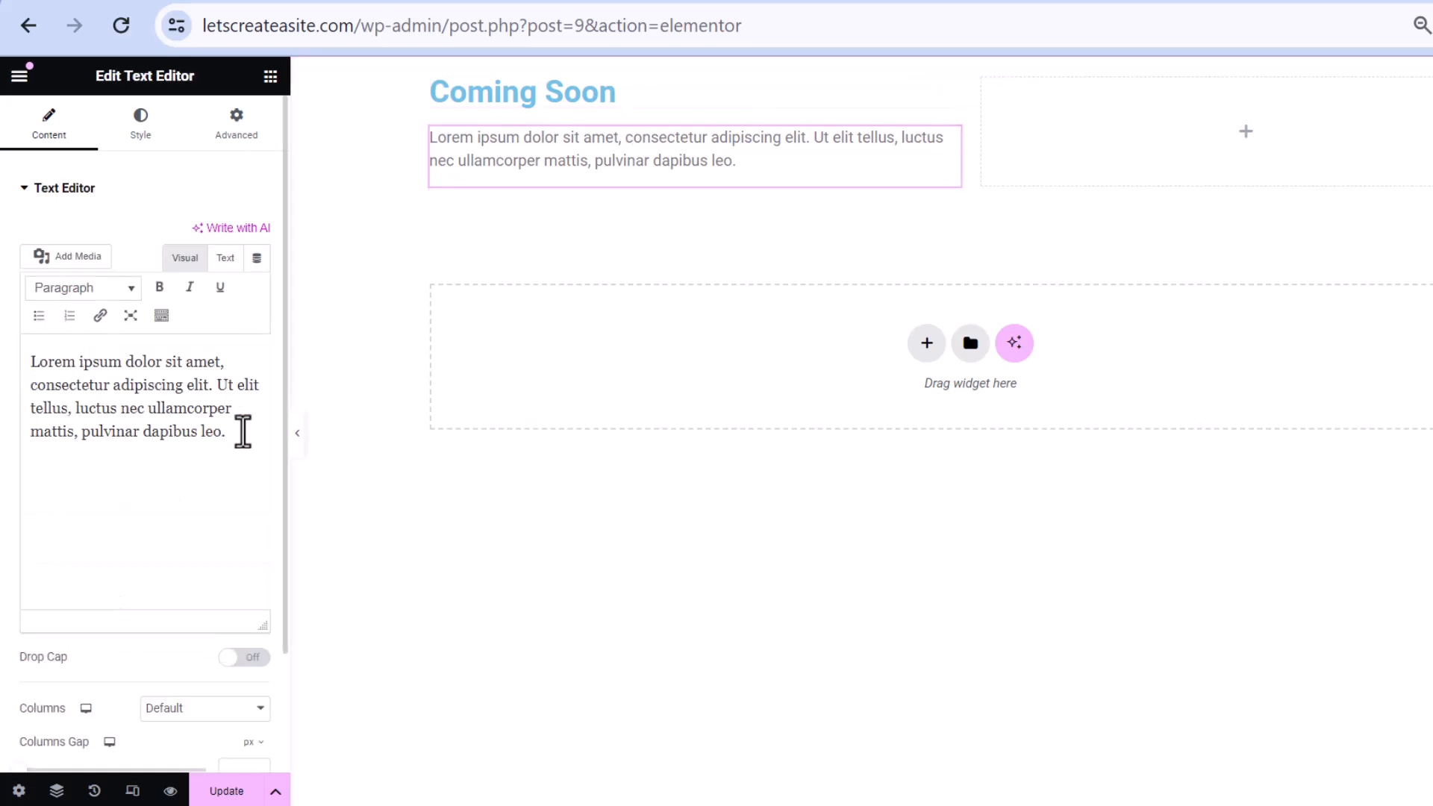
left_click_drag(245, 431, 9, 310)
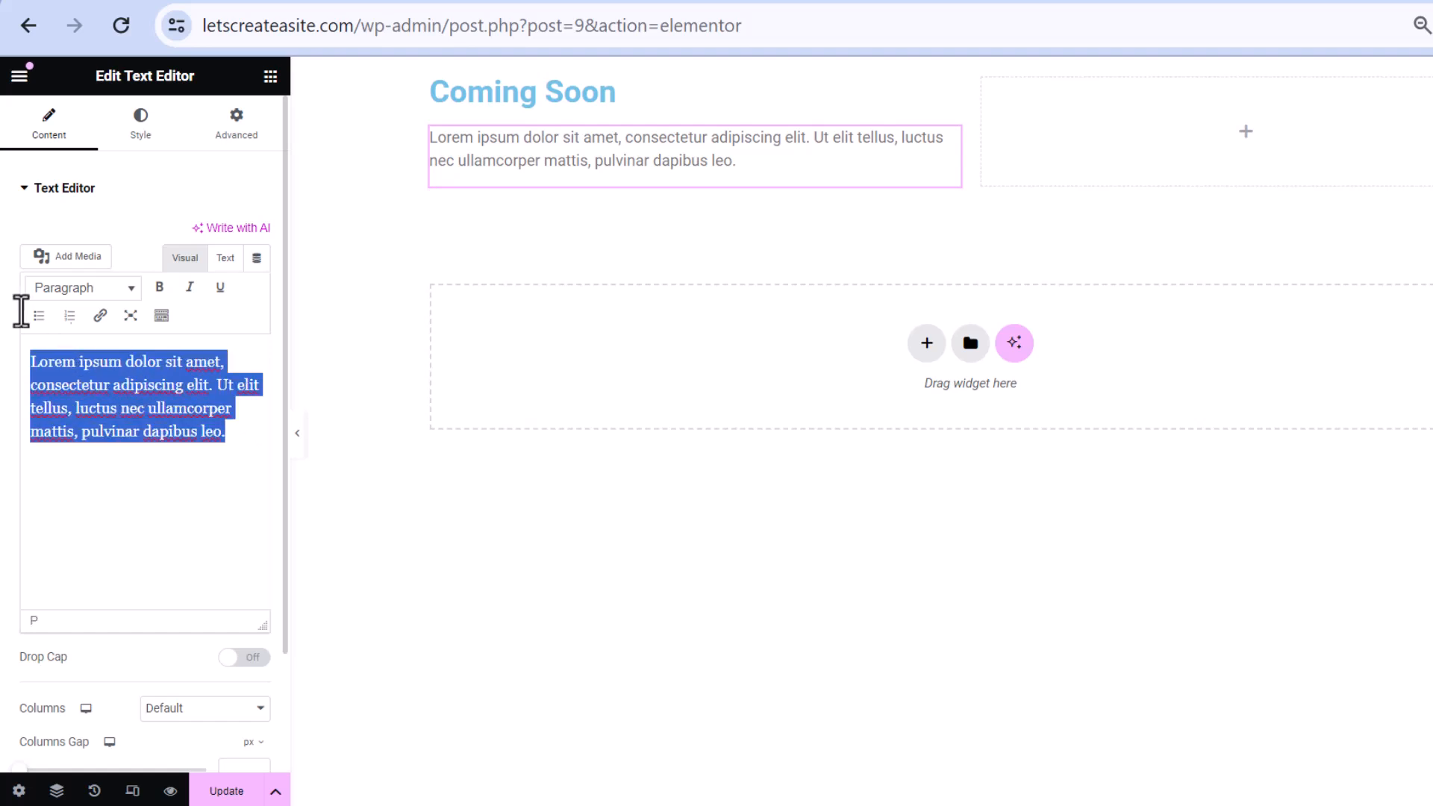
type("Our website is currently under a magical transformation and we can’t wait to unveil the new experience.")
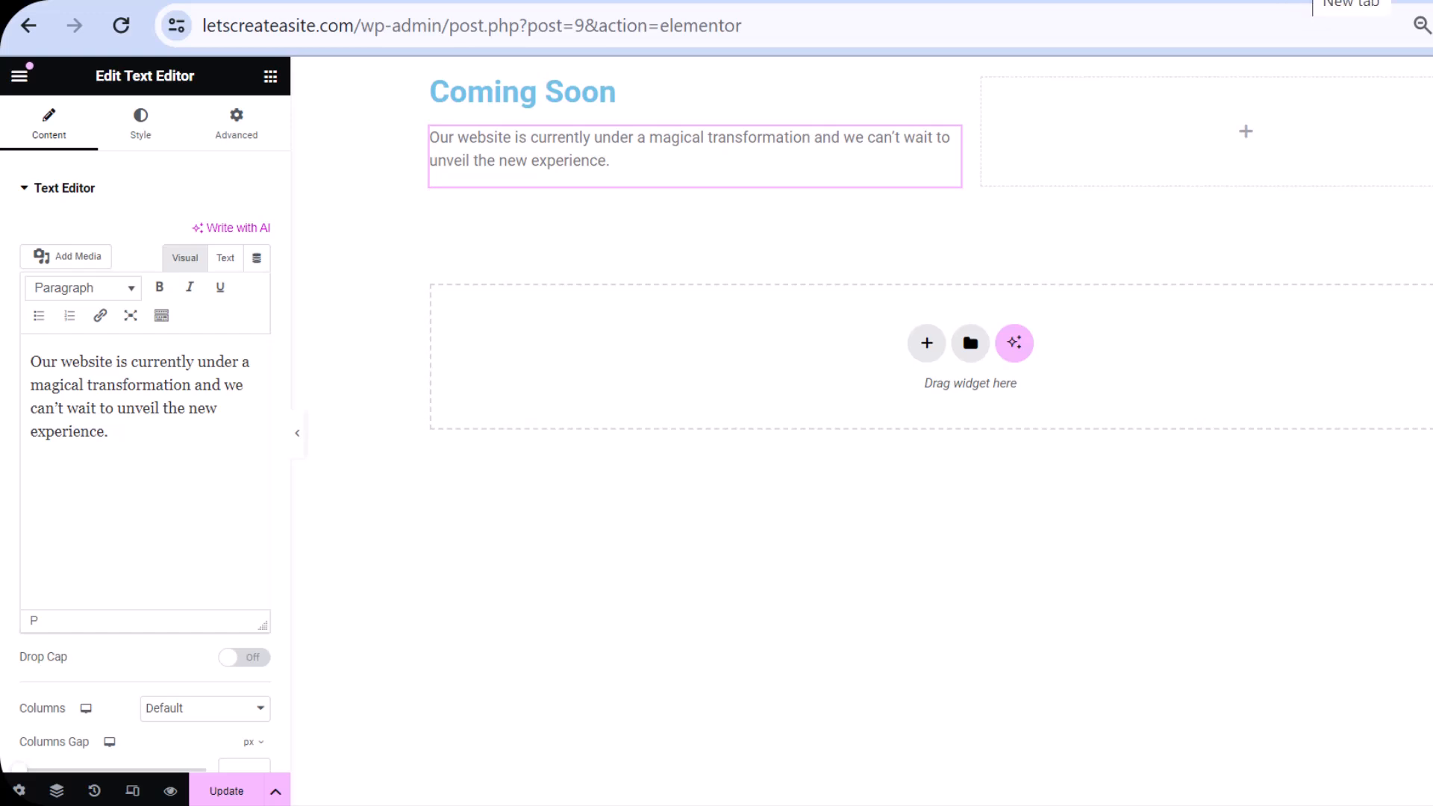
Step: Open the Spline website at spline.design in a new browser tab
key("ctrl+t")
type("spline.de")
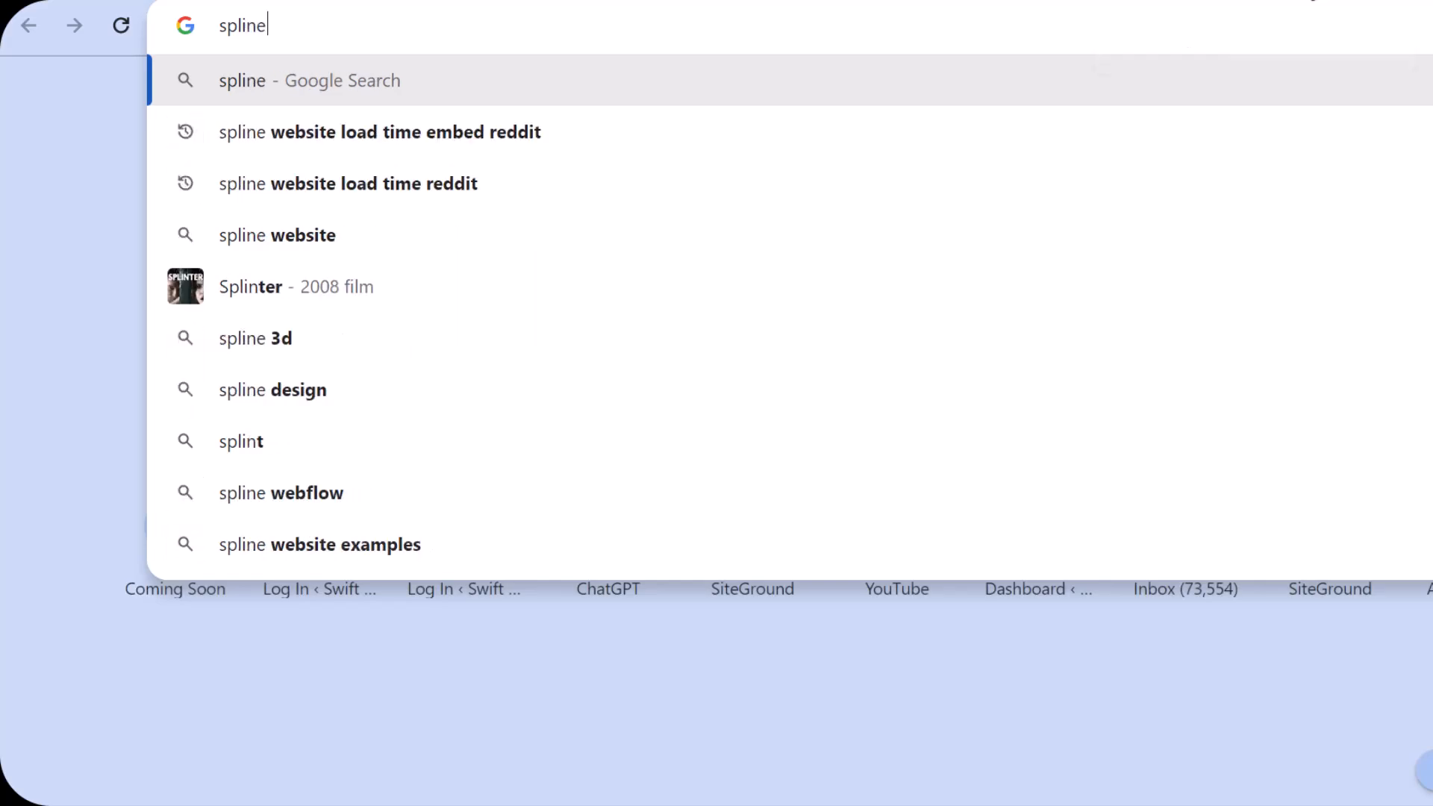
type("sig")
key("Return")
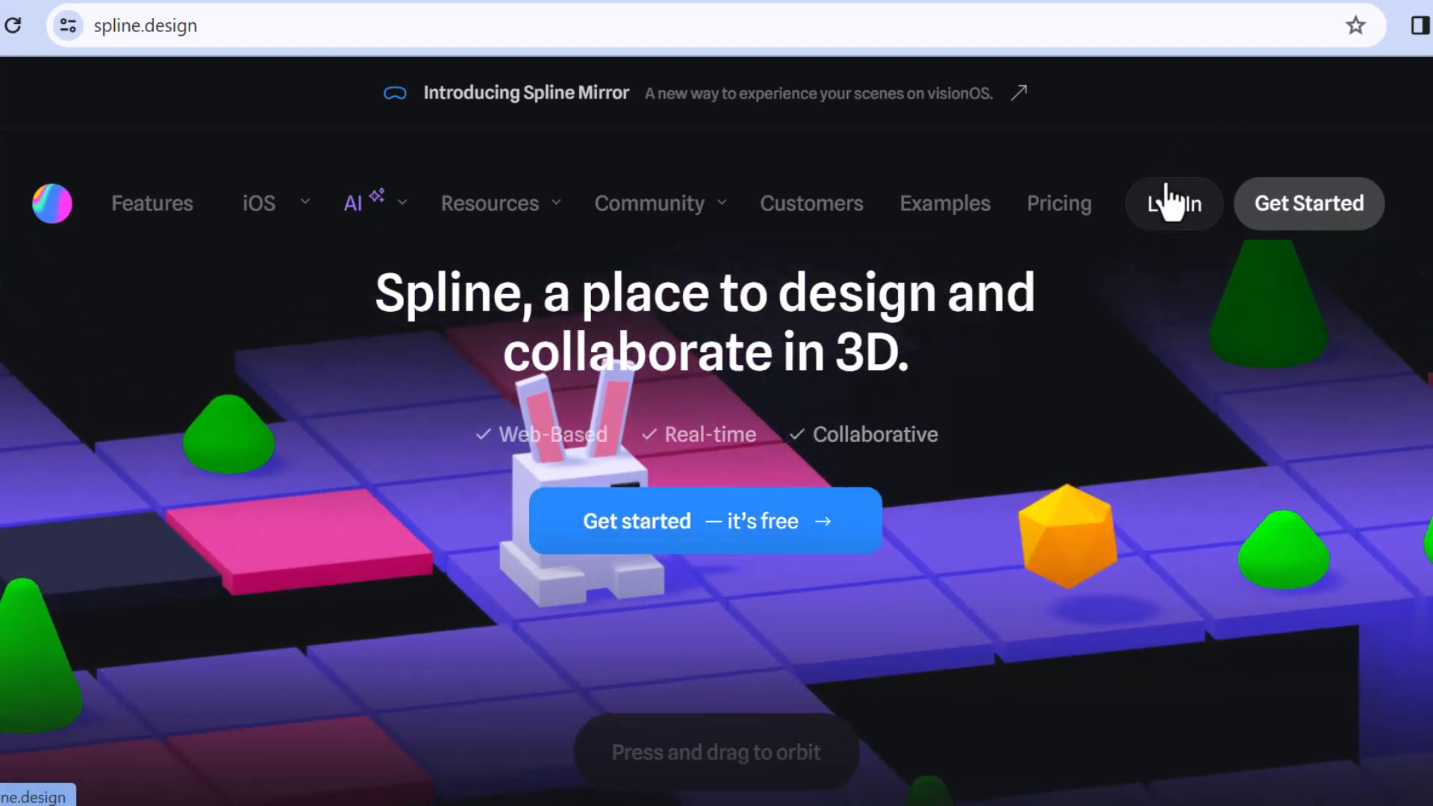
Step: Log in to Spline and decline the Super plan upgrade offer to reach the home page
left_click(1170, 201)
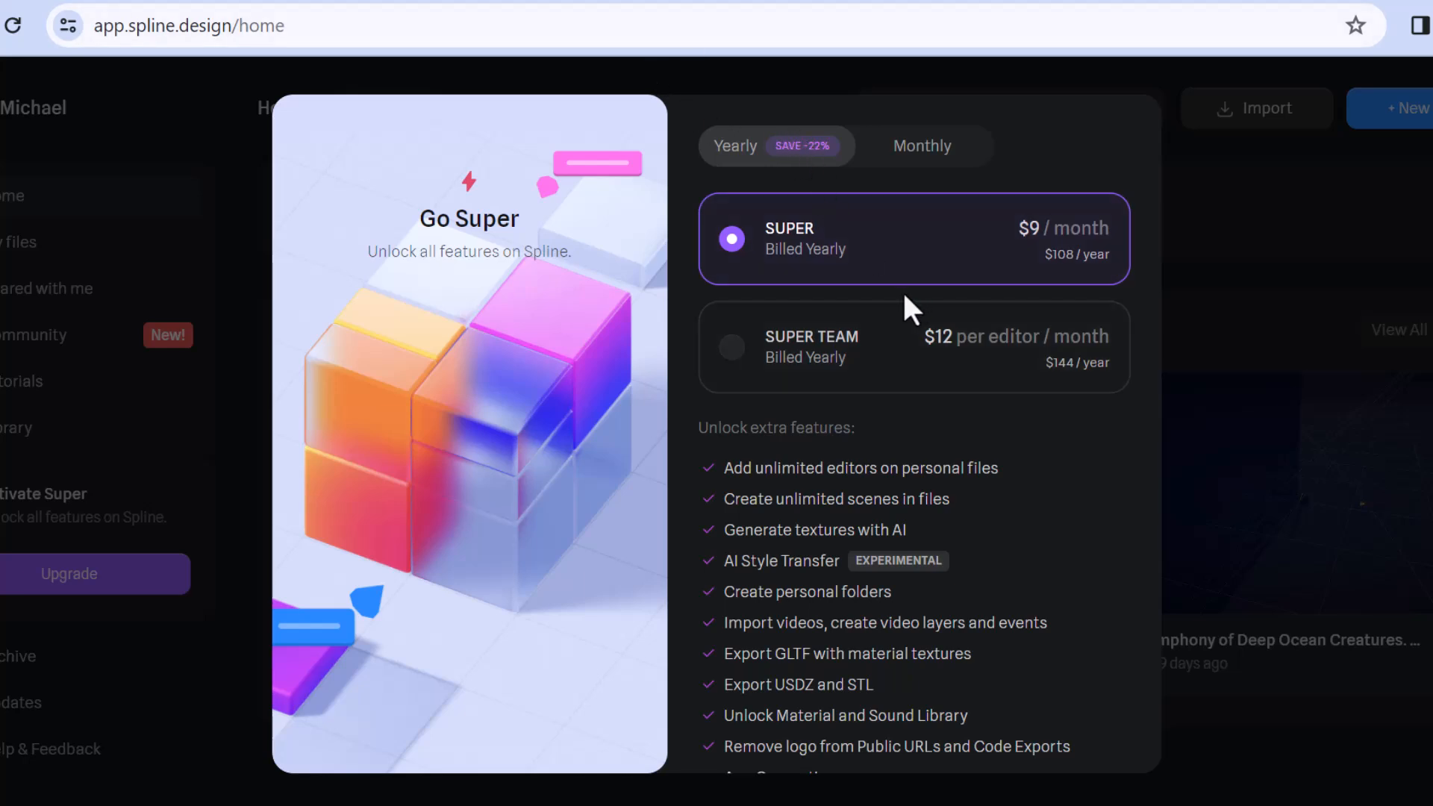
scroll(867, 266, "down", 2)
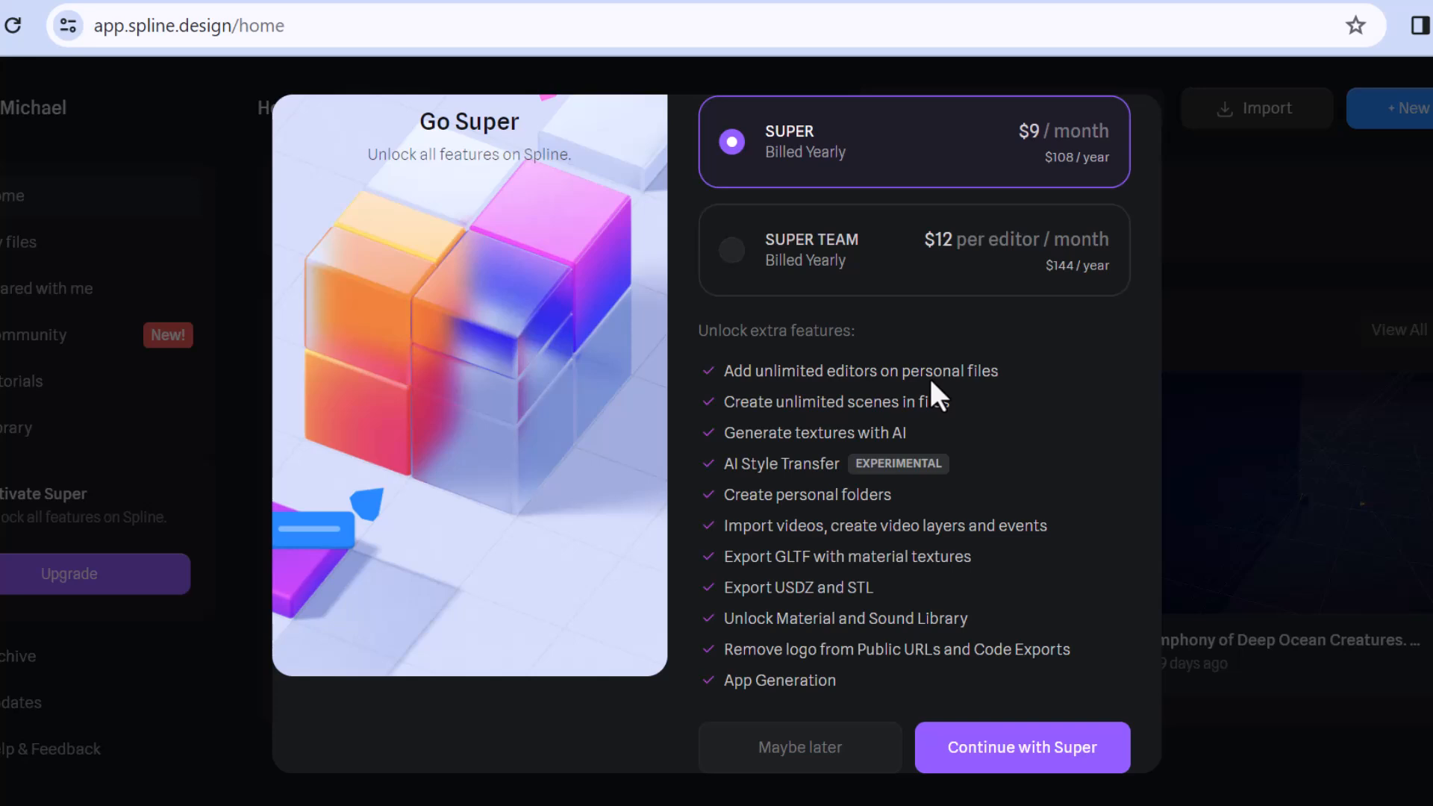
left_click(796, 762)
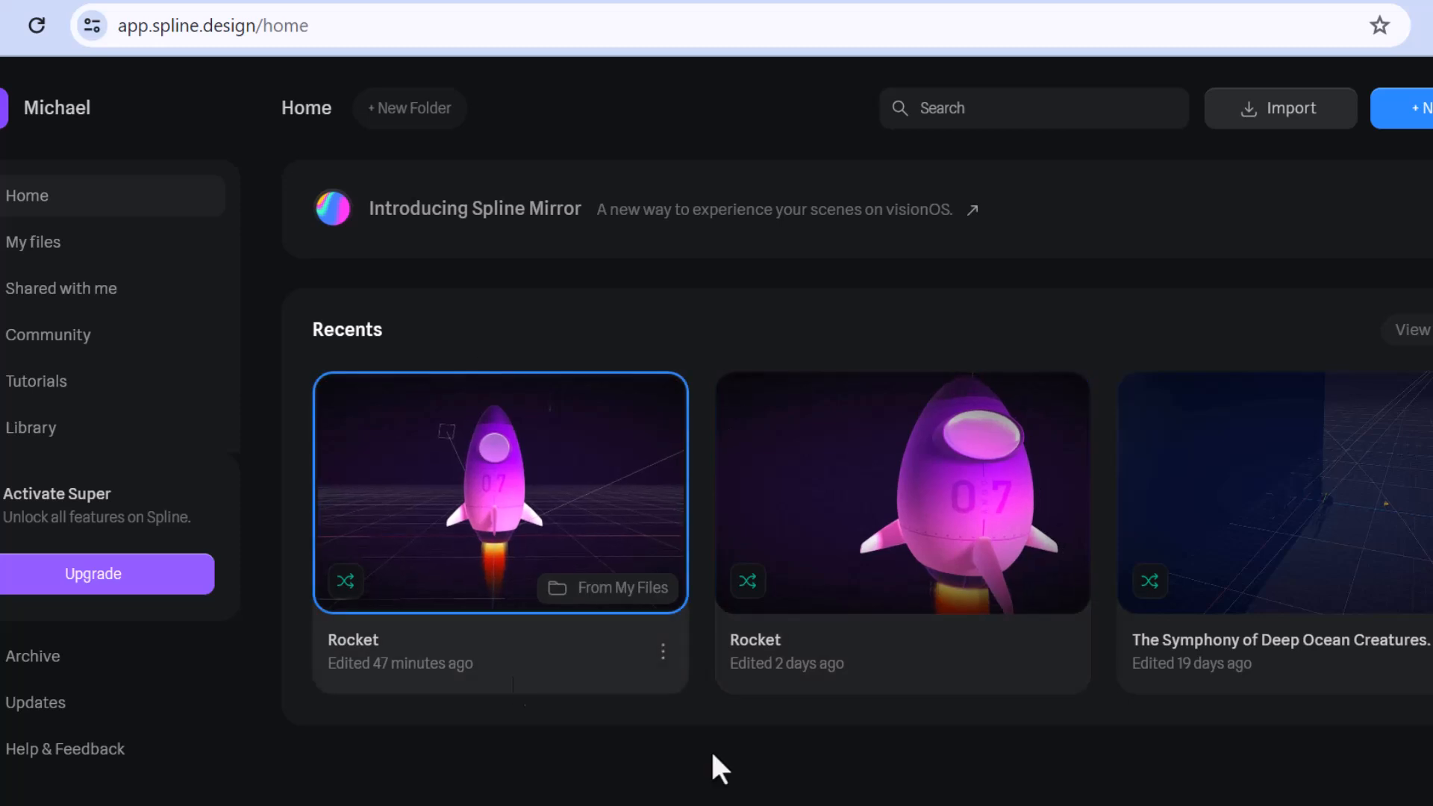
scroll(1077, 400, "down", 3)
scroll(406, 282, "up", 3)
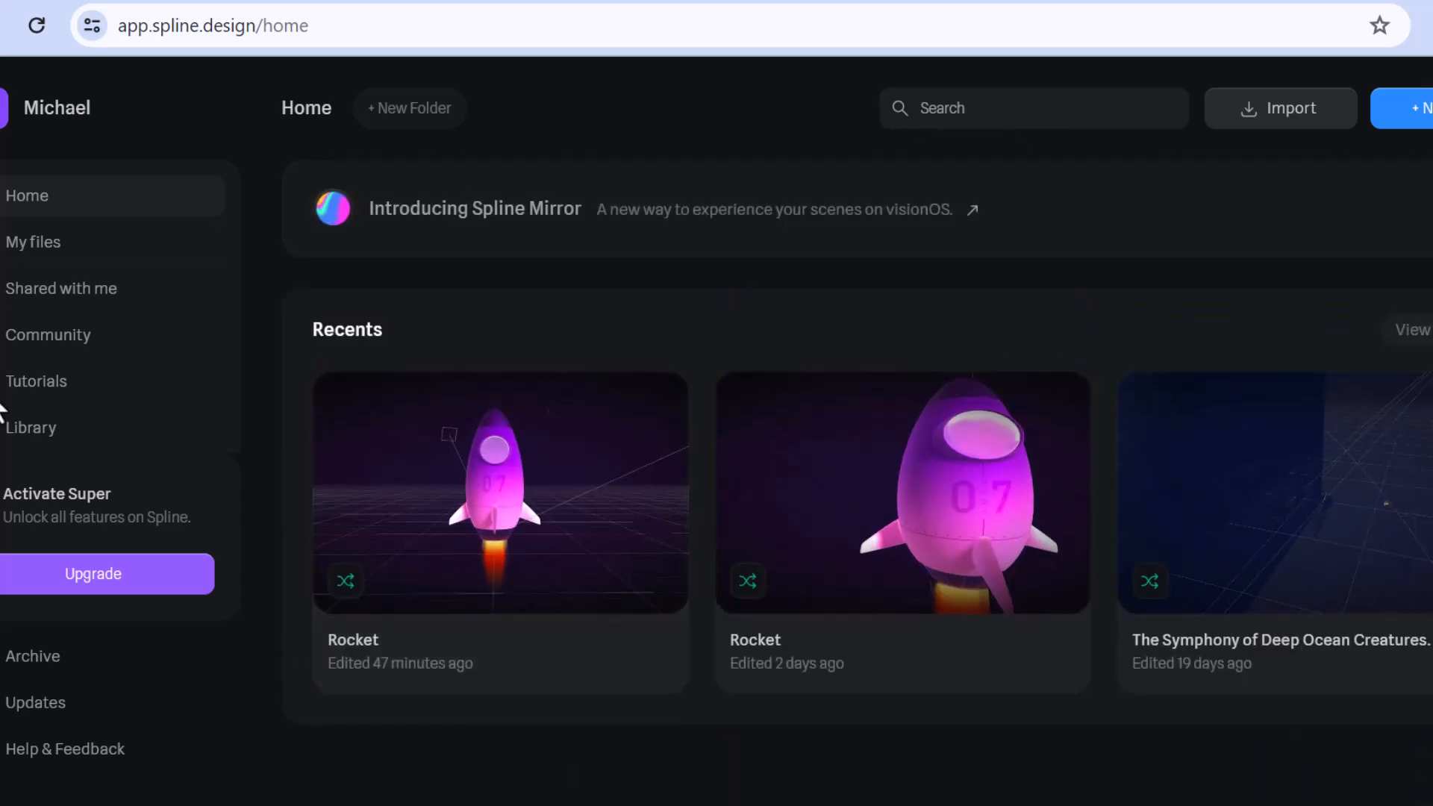
Step: Open the Rocket scene from the Spline community gallery and preview its animation
left_click(47, 345)
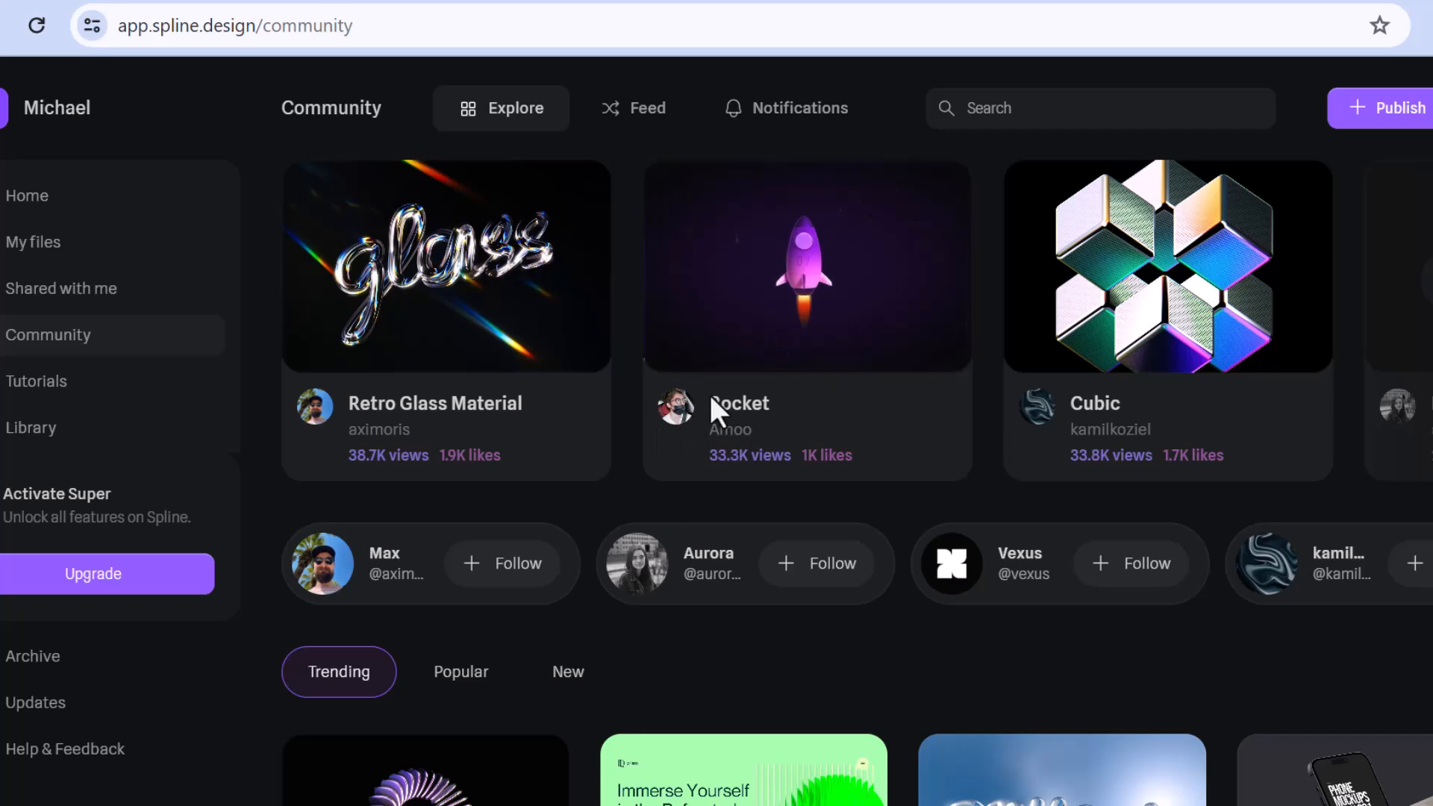
left_click(784, 265)
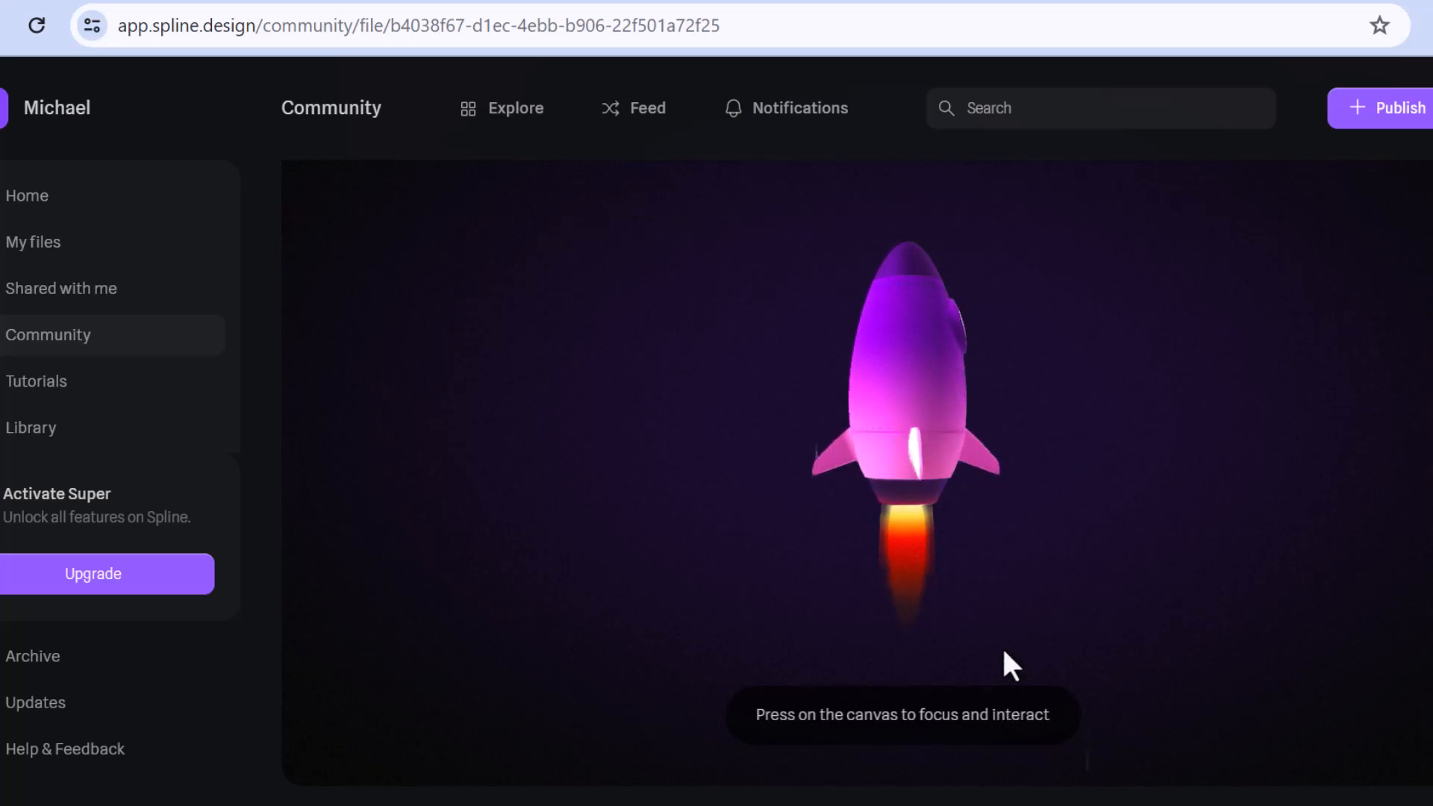
left_click(995, 354)
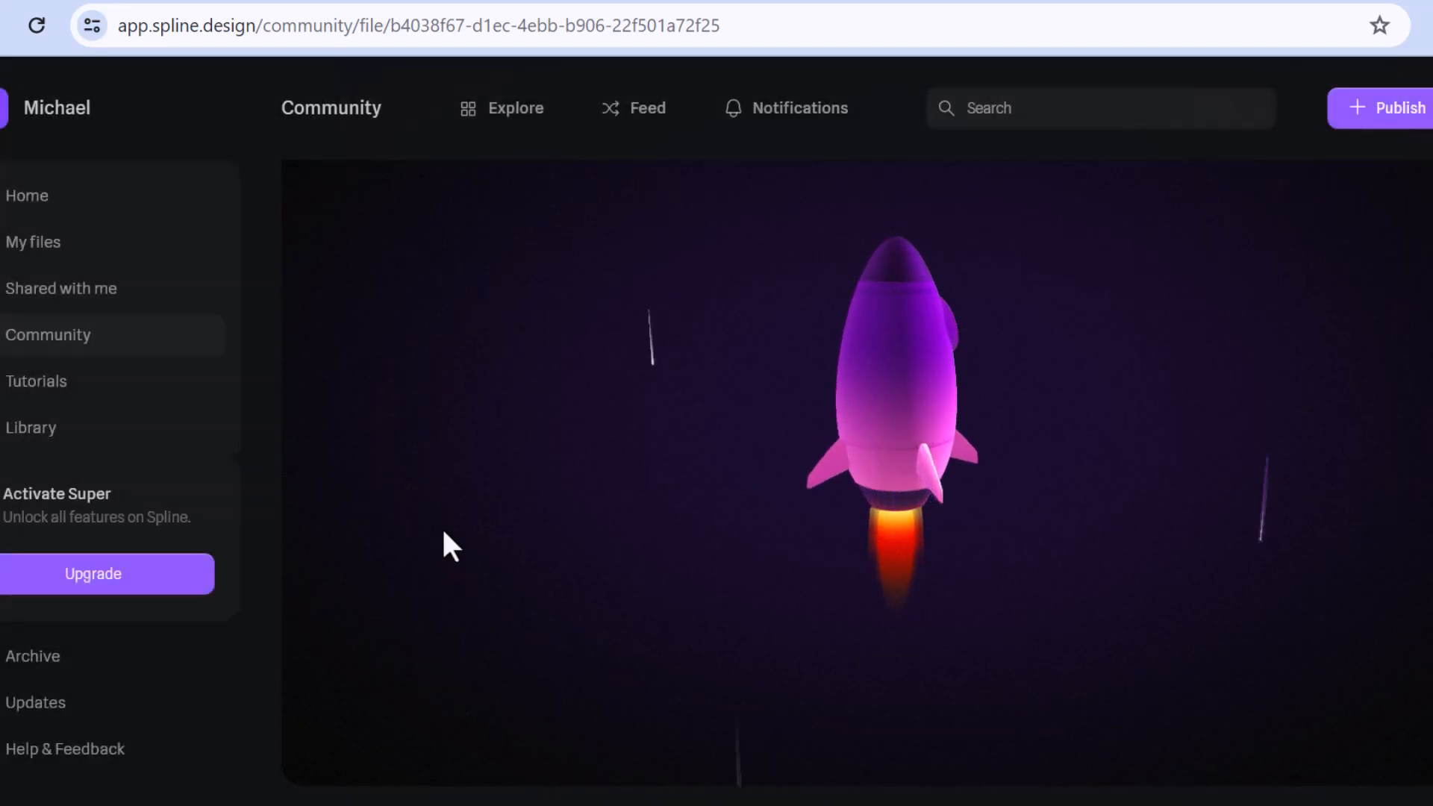
scroll(456, 516, "down", 2)
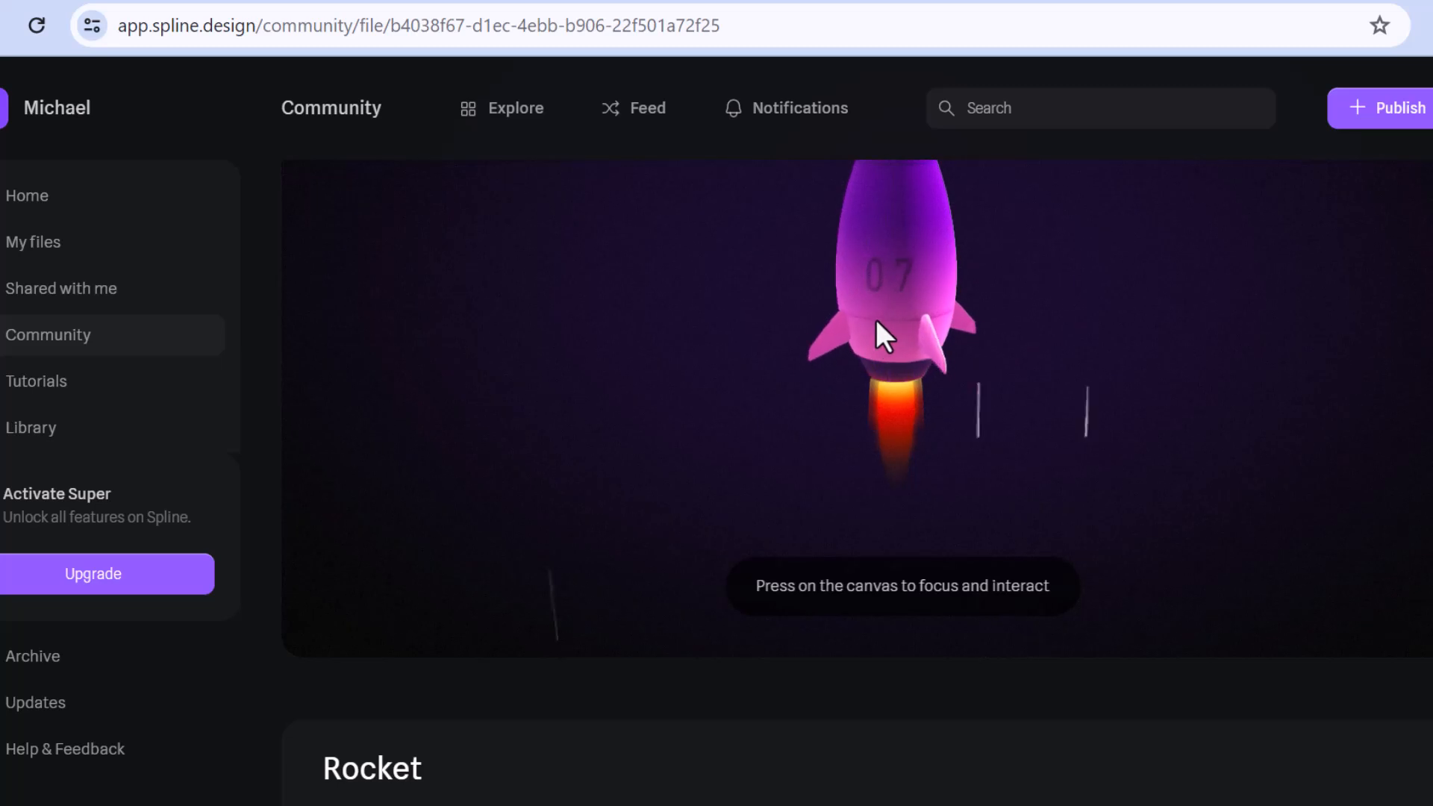
scroll(1045, 485, "up", 2)
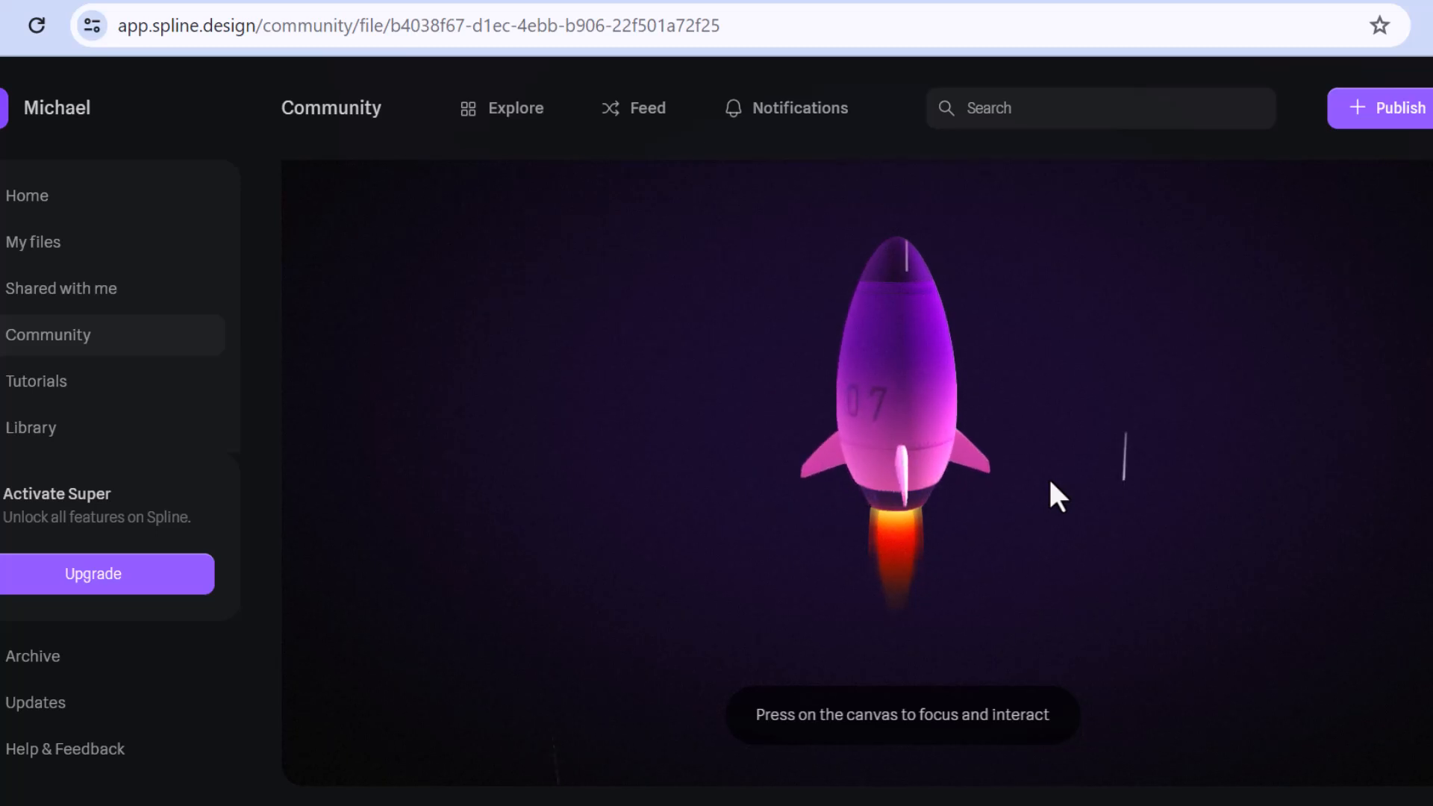
Step: Remix the community Rocket scene into an editable copy and skip the introductory tour
scroll(1373, 560, "down", 5)
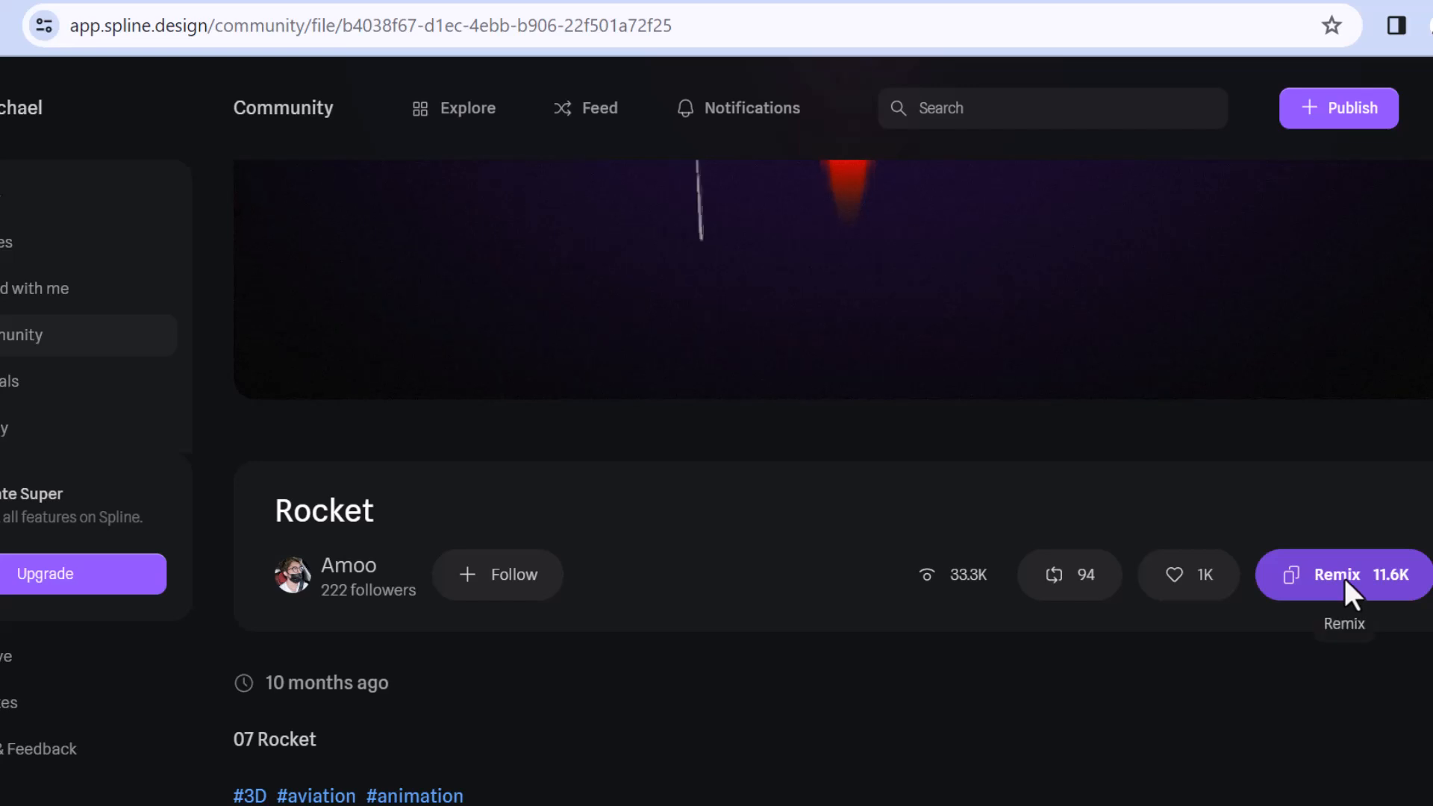
left_click(1338, 571)
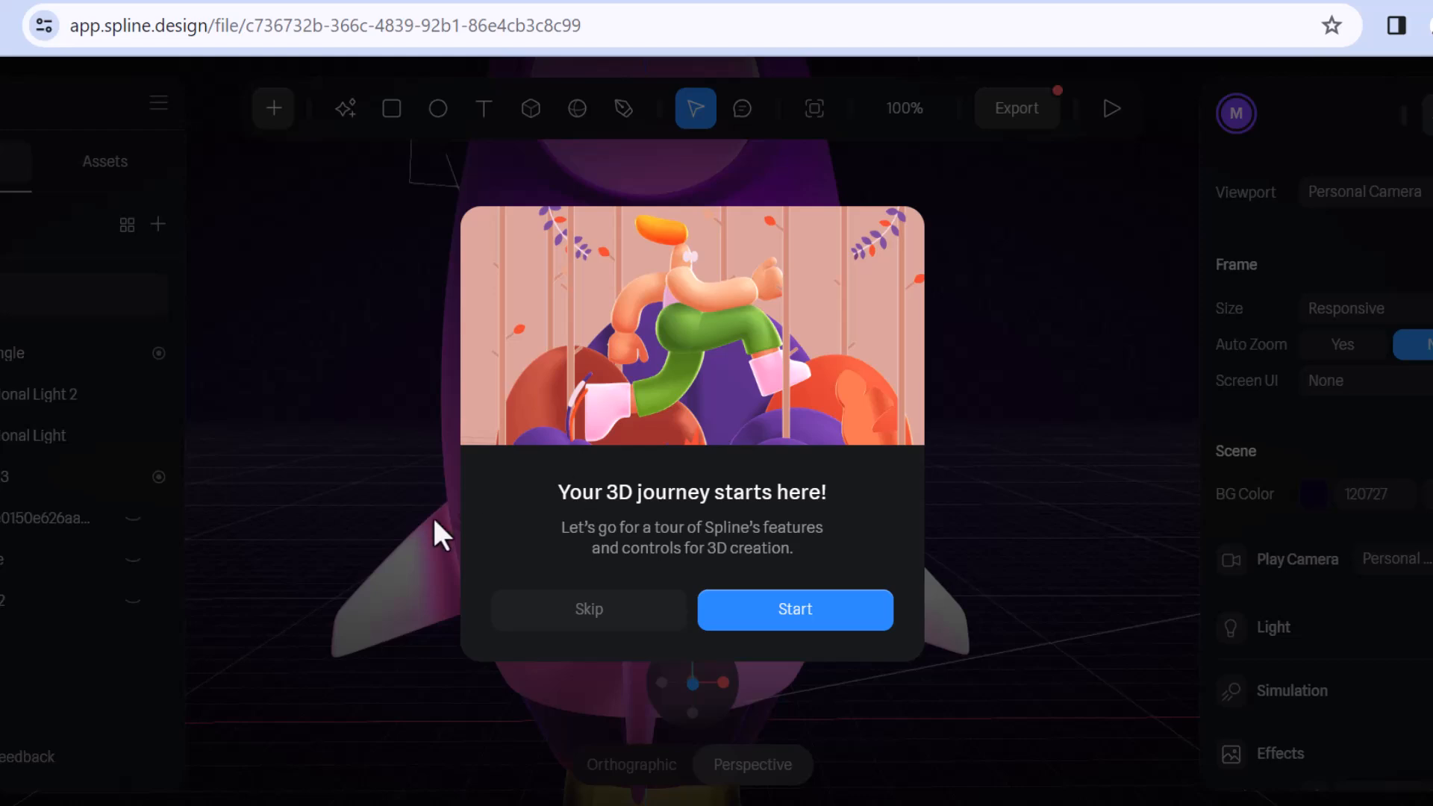
left_click(593, 608)
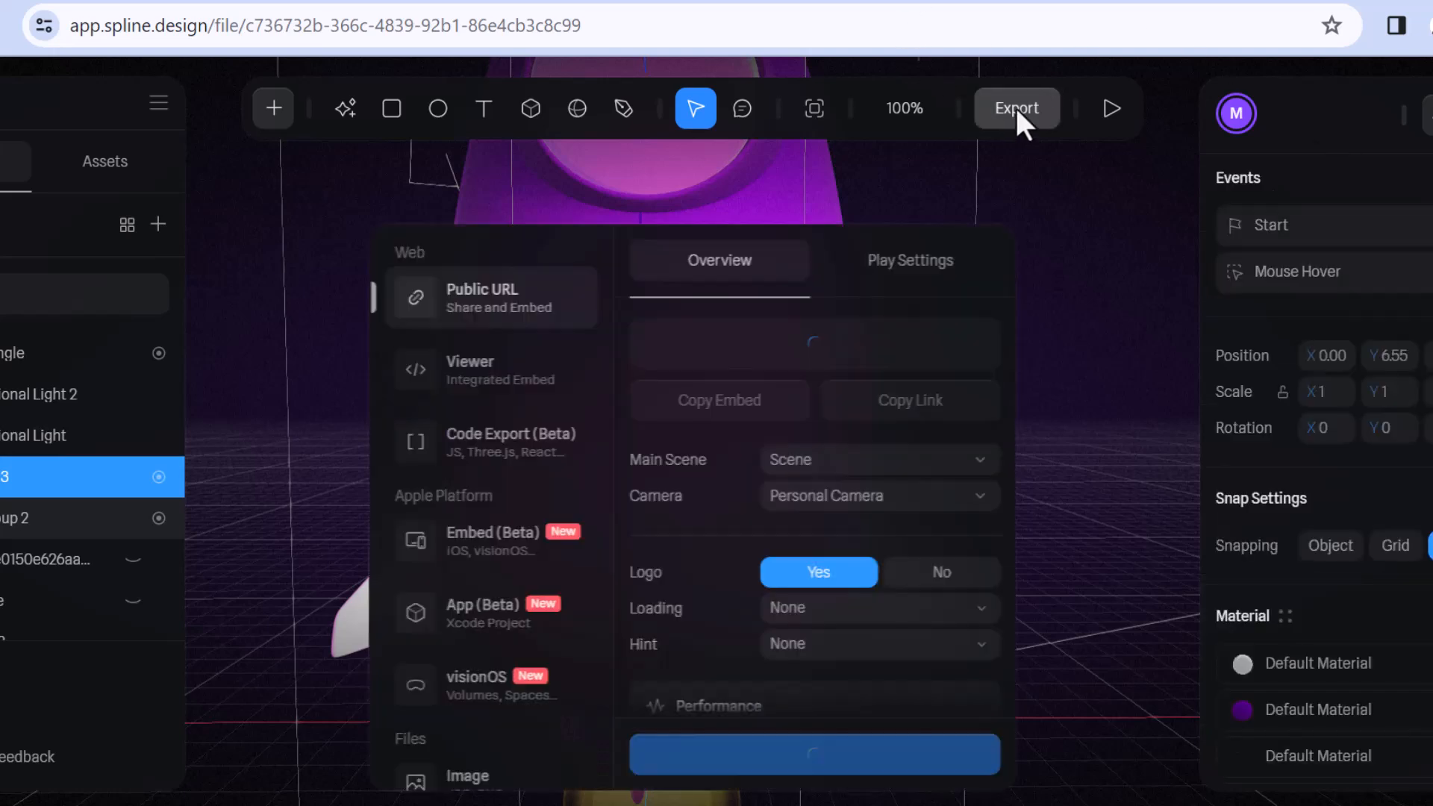
Step: Hide the BG Color in the Rocket's Public URL play settings and update the public URL
left_click(1015, 108)
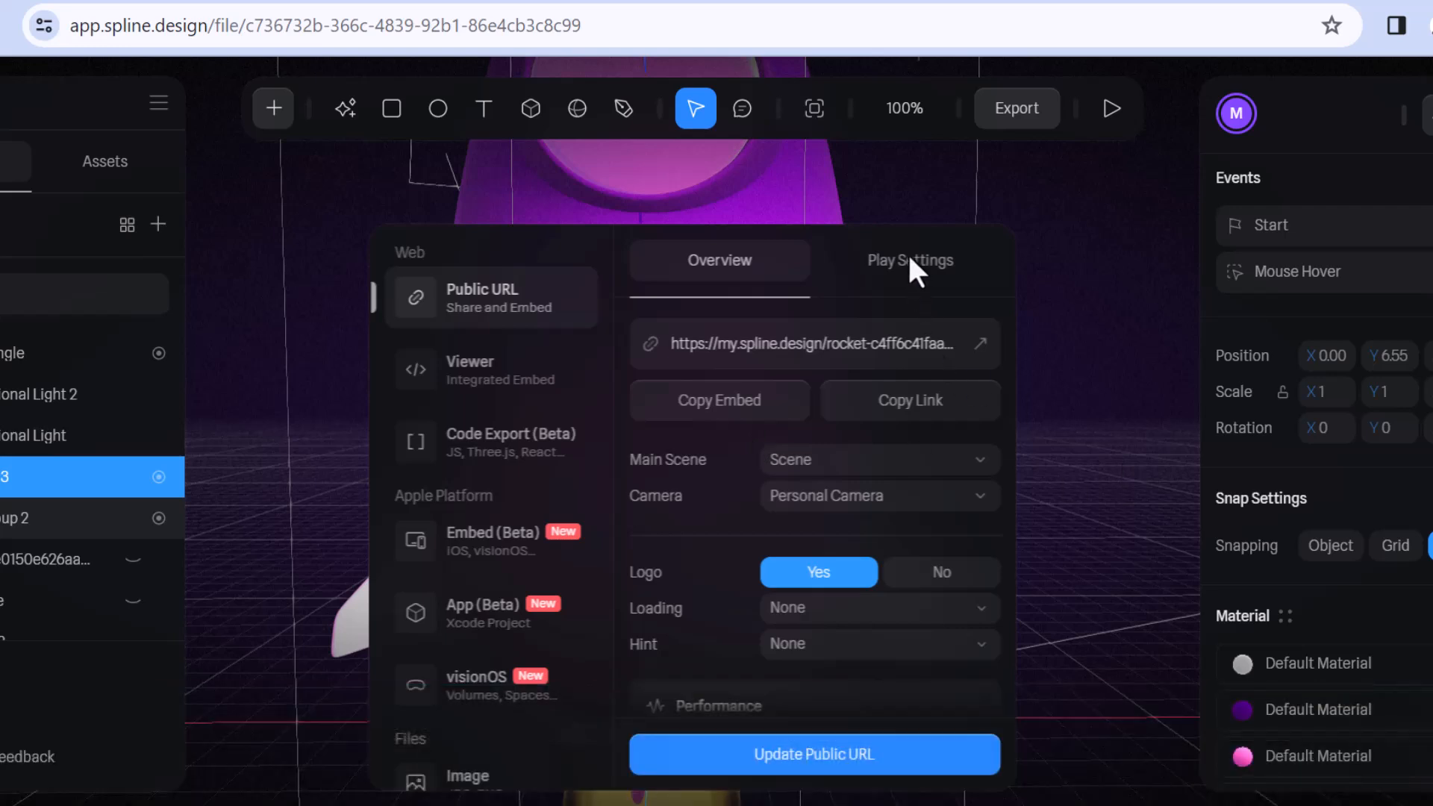
left_click(909, 256)
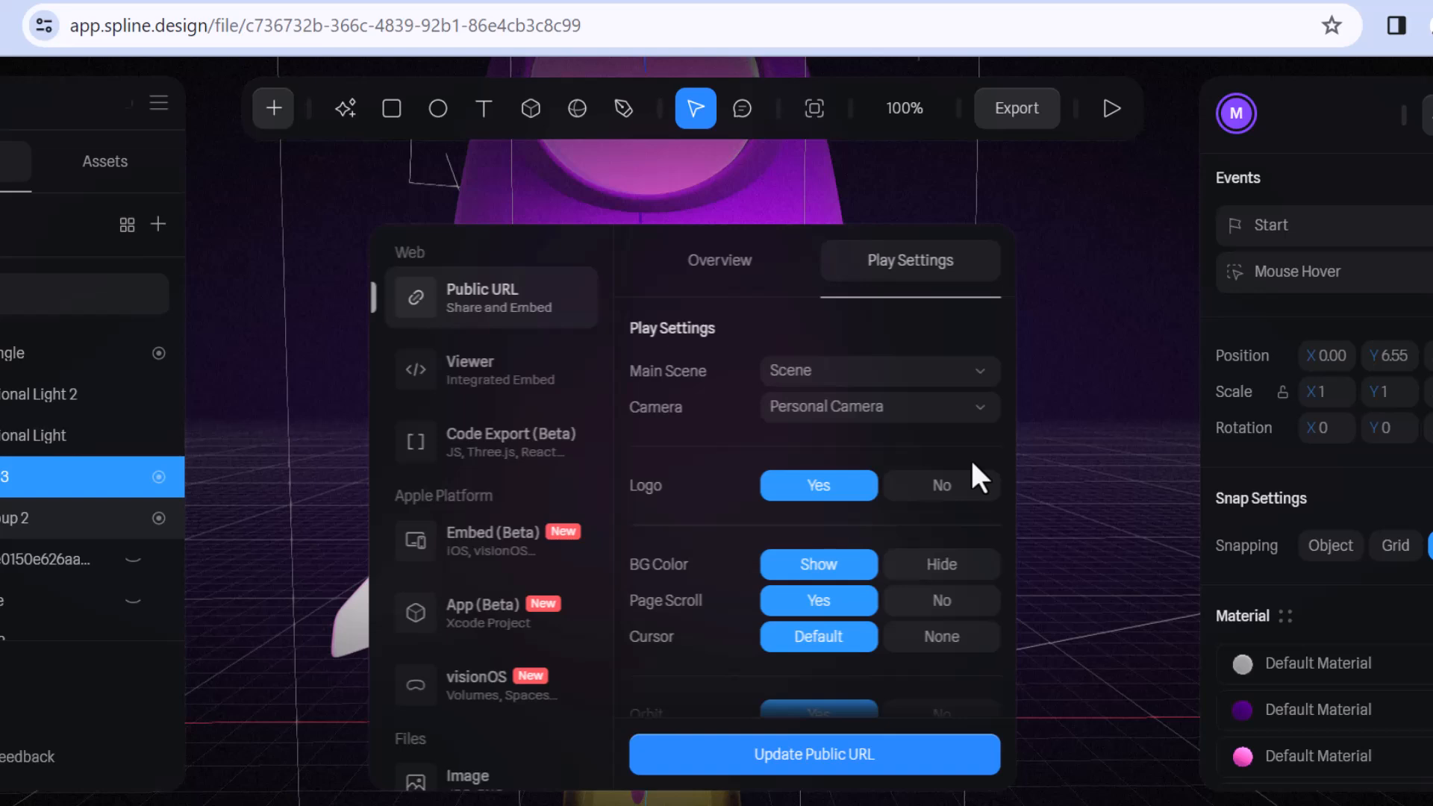
left_click(940, 564)
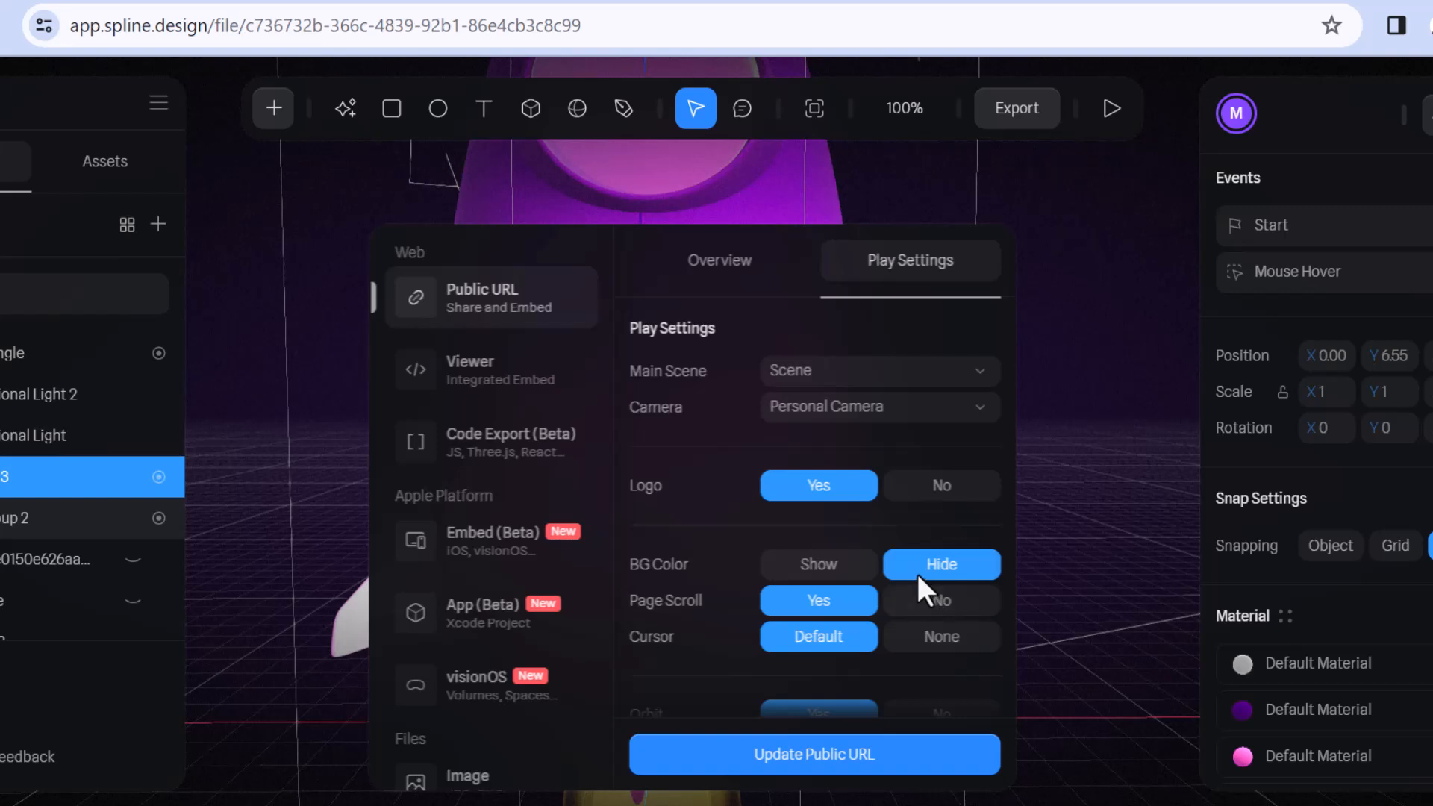
scroll(783, 679, "down", 2)
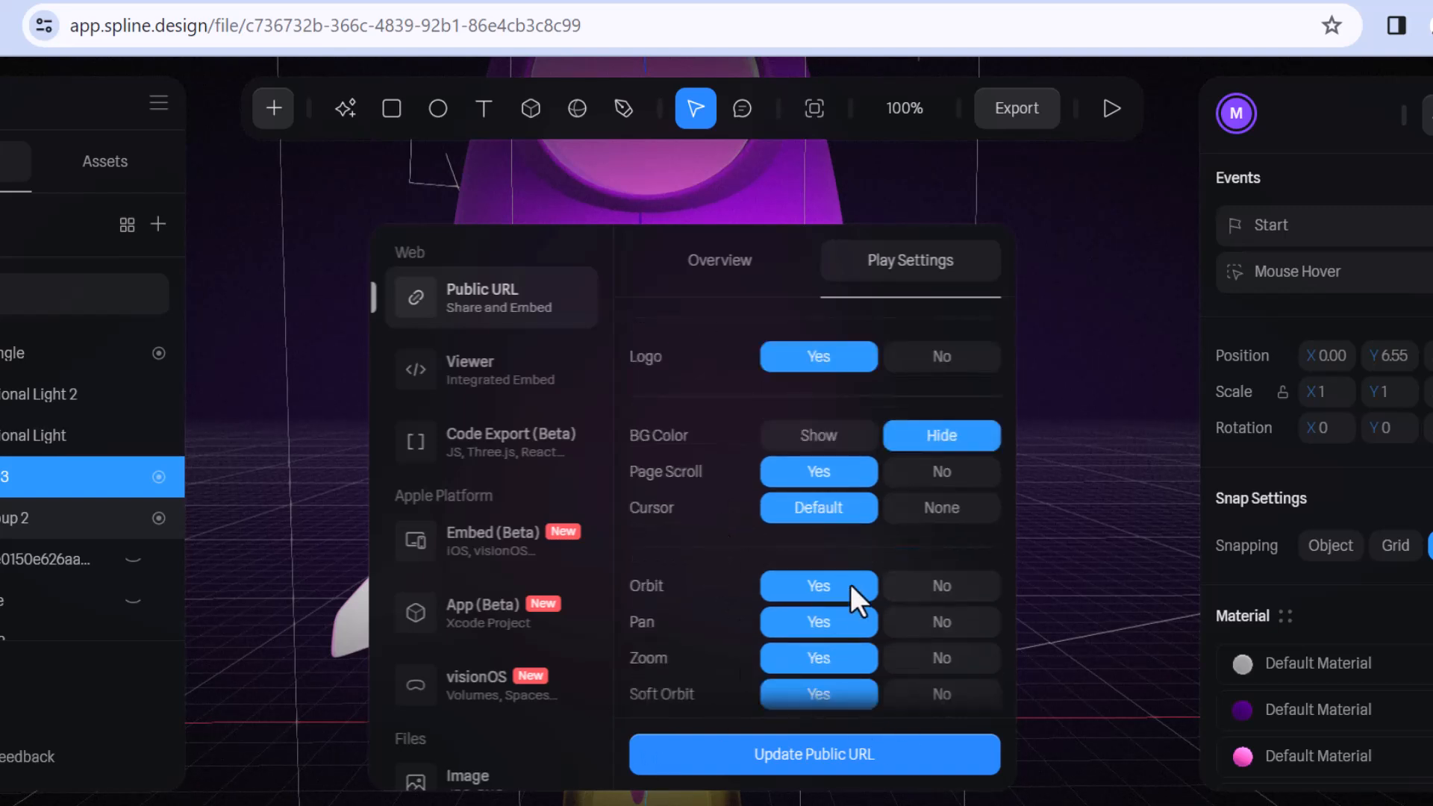
scroll(858, 620, "down", 2)
scroll(829, 579, "up", 4)
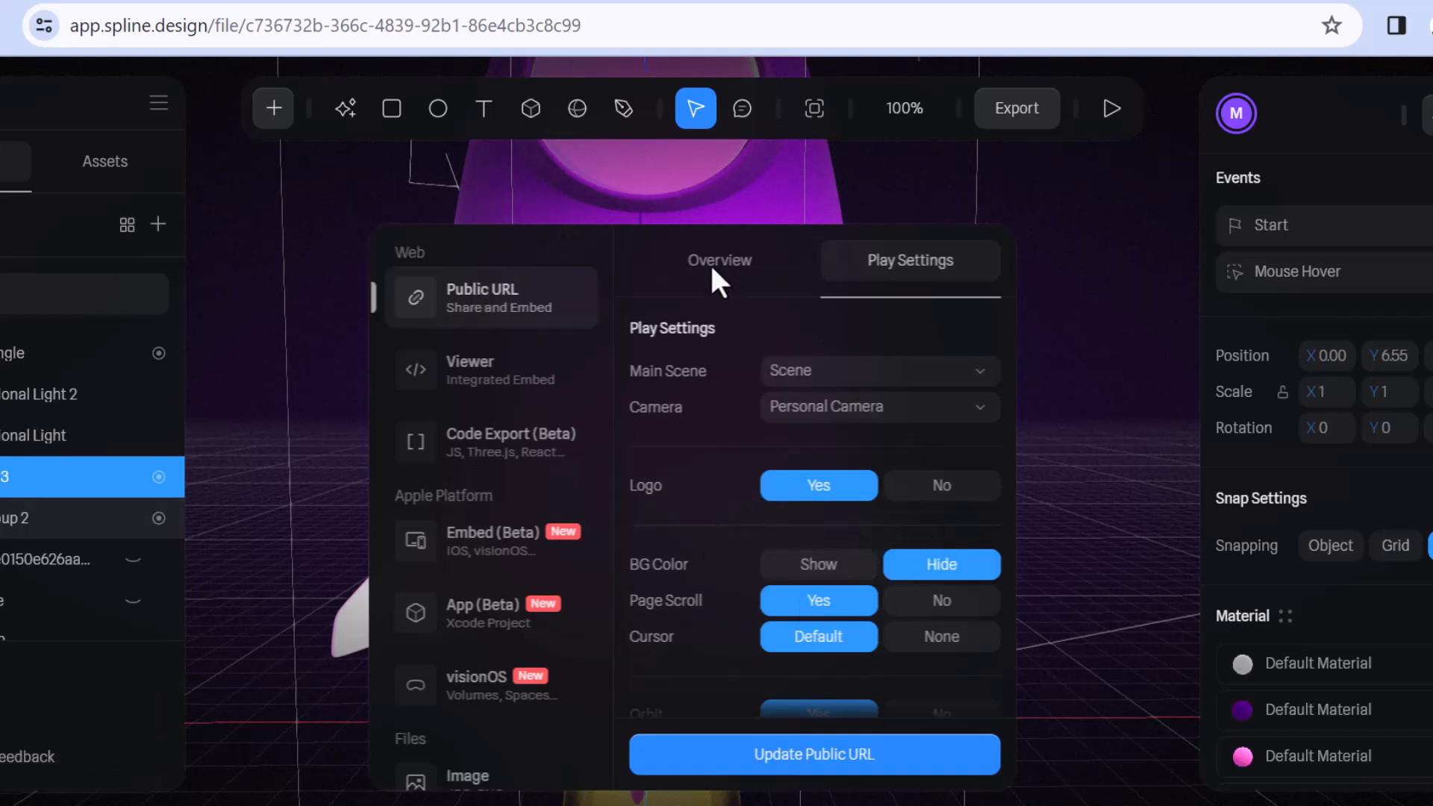
left_click(670, 254)
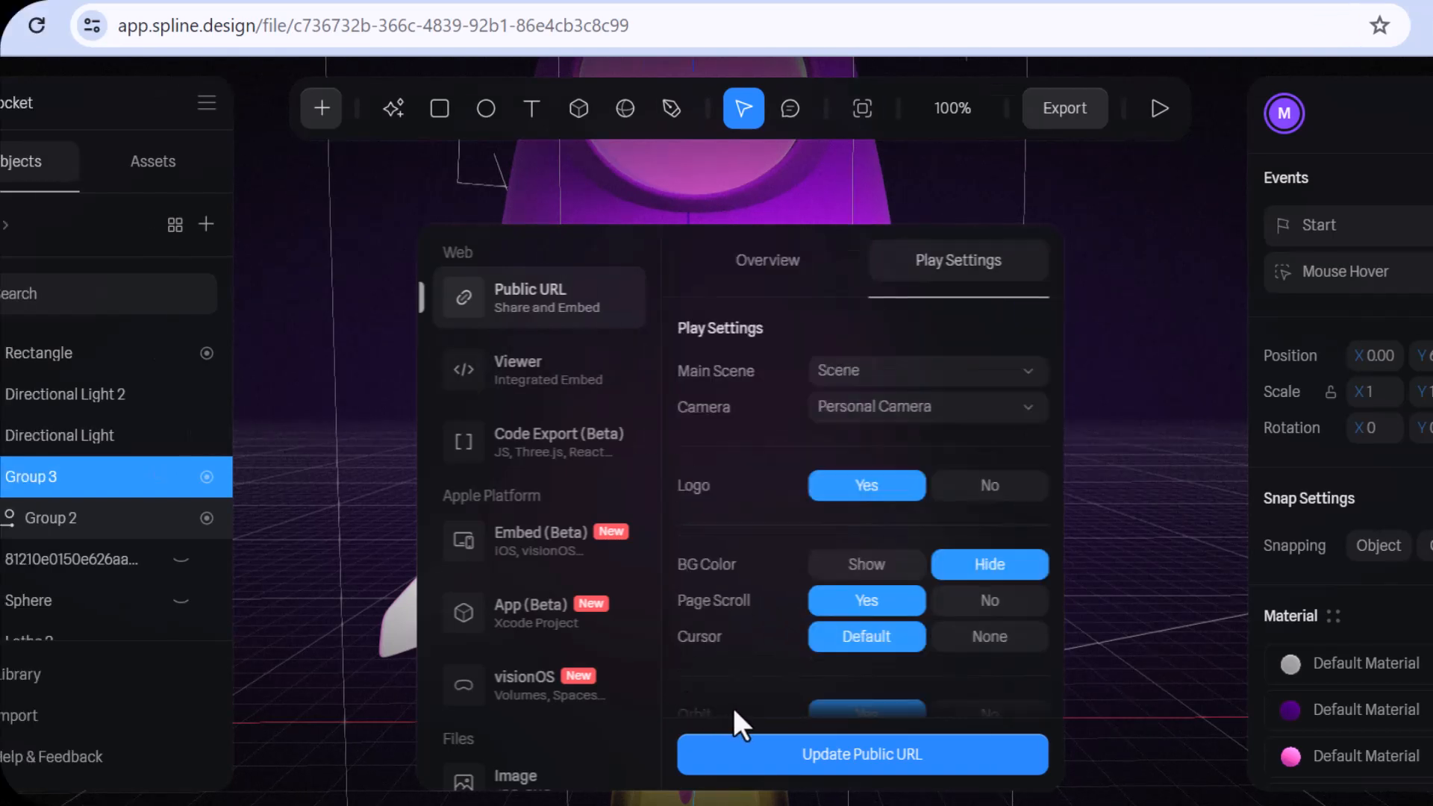
left_click(863, 752)
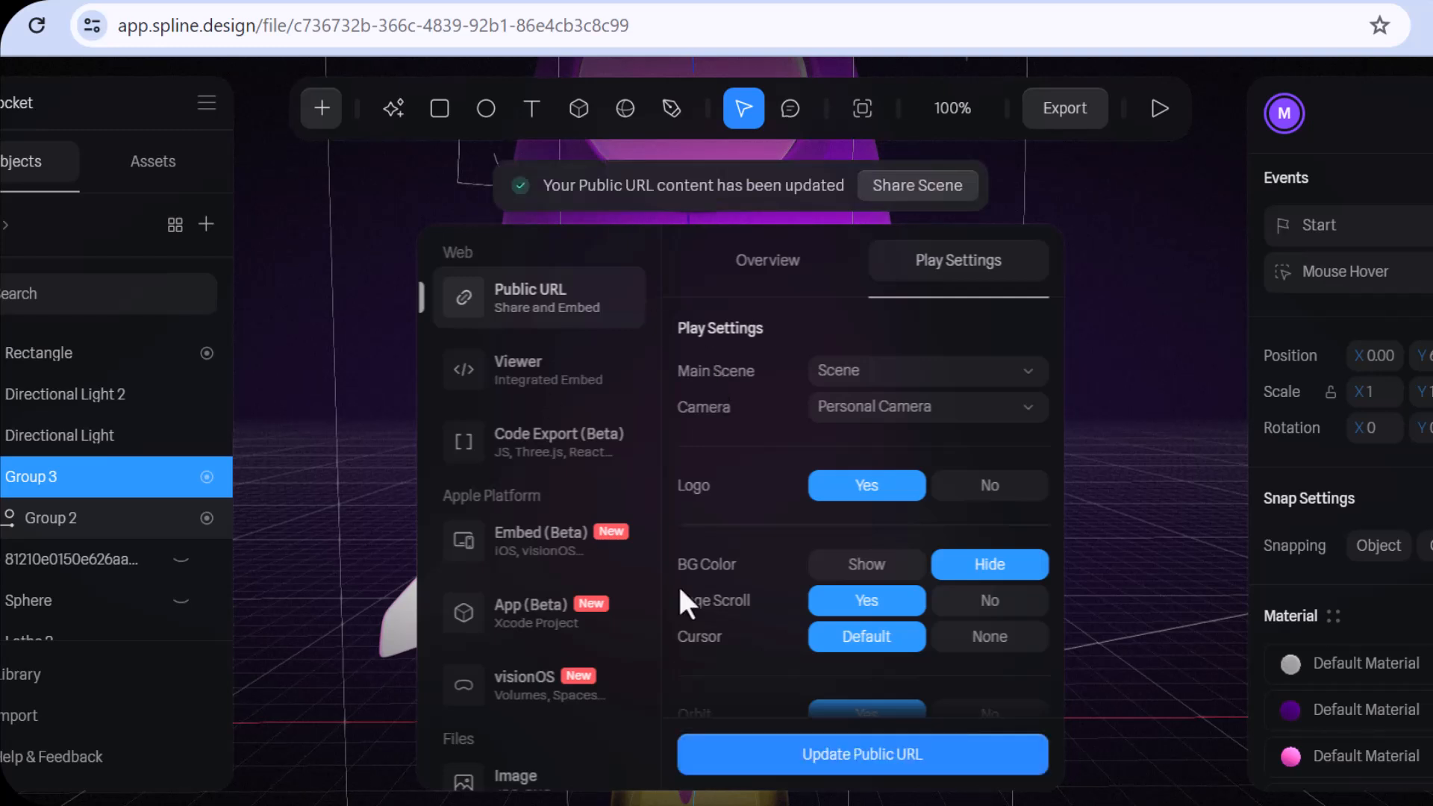
Step: Copy the Rocket scene's Public URL embed code and switch back to the Elementor page editor
left_click(751, 272)
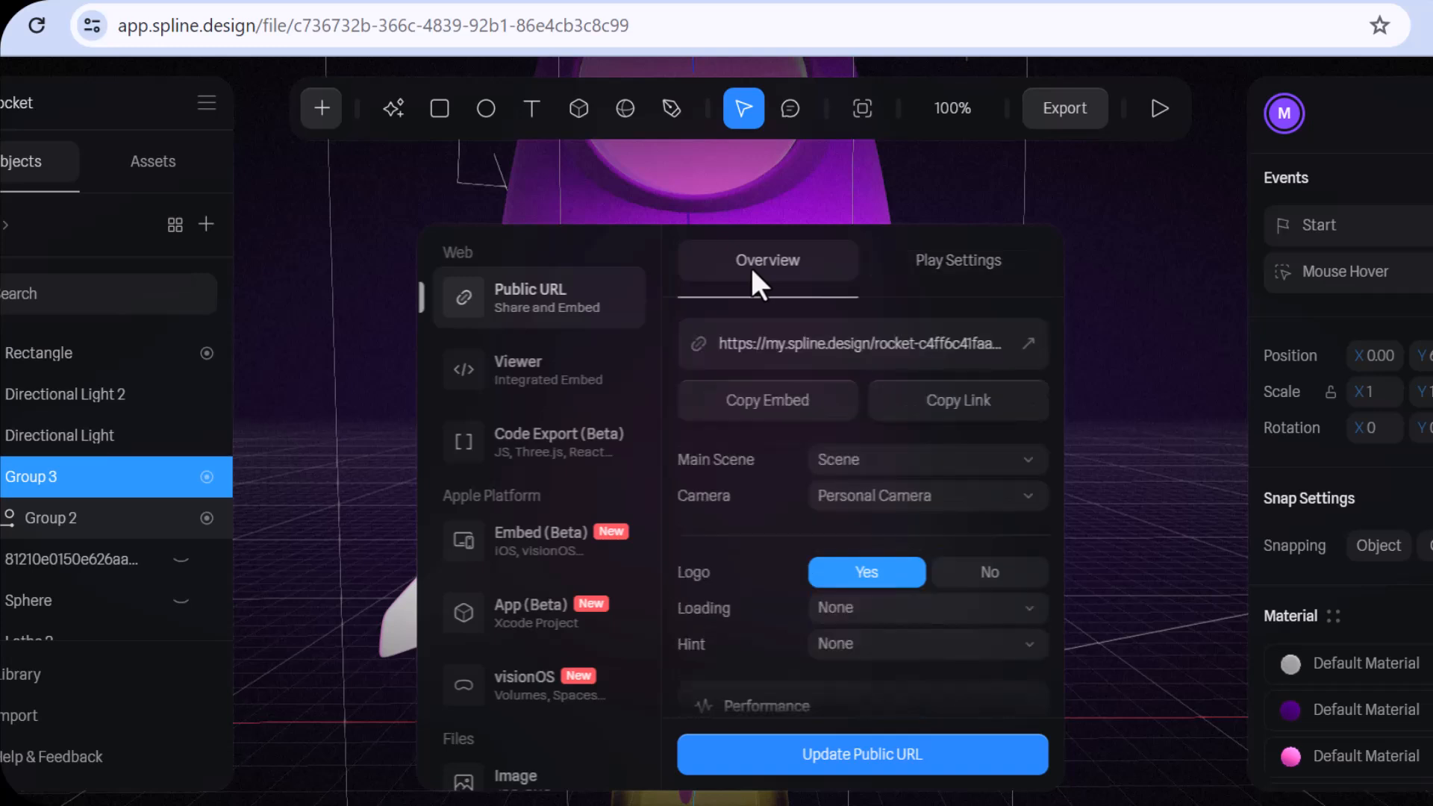
left_click(747, 403)
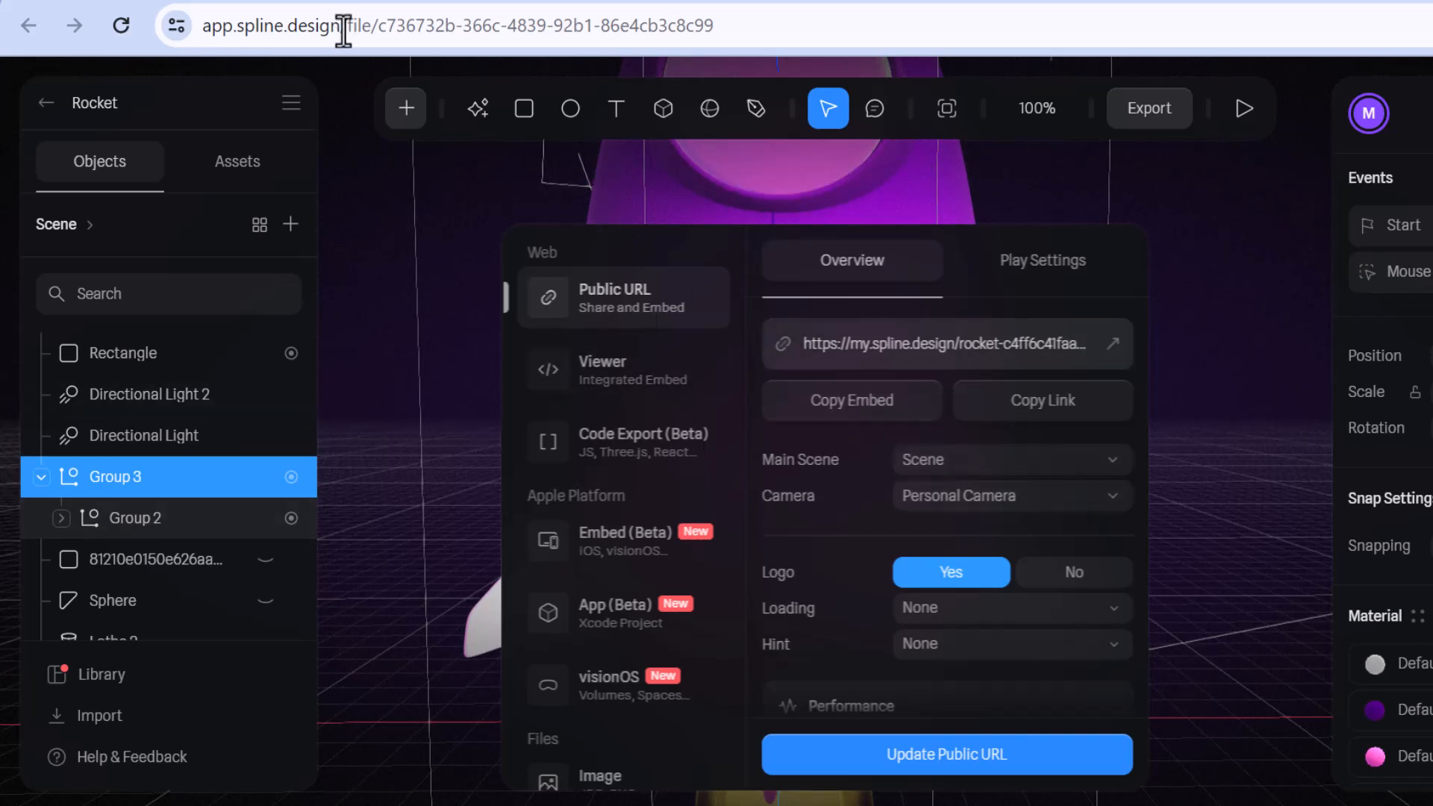
left_click(326, 2)
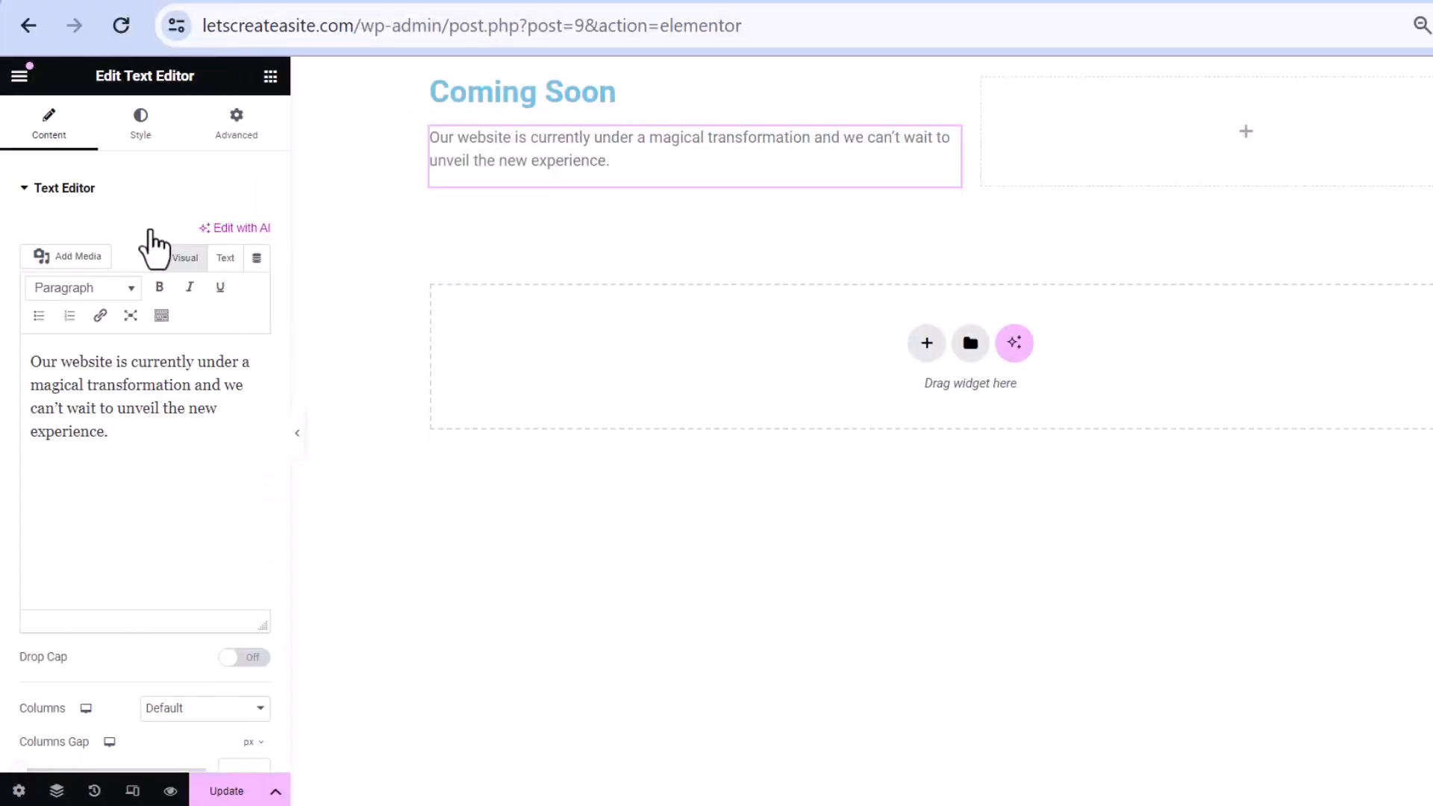
Step: Find the HTML widget and place it in the empty right column beside the Coming Soon text
left_click(19, 75)
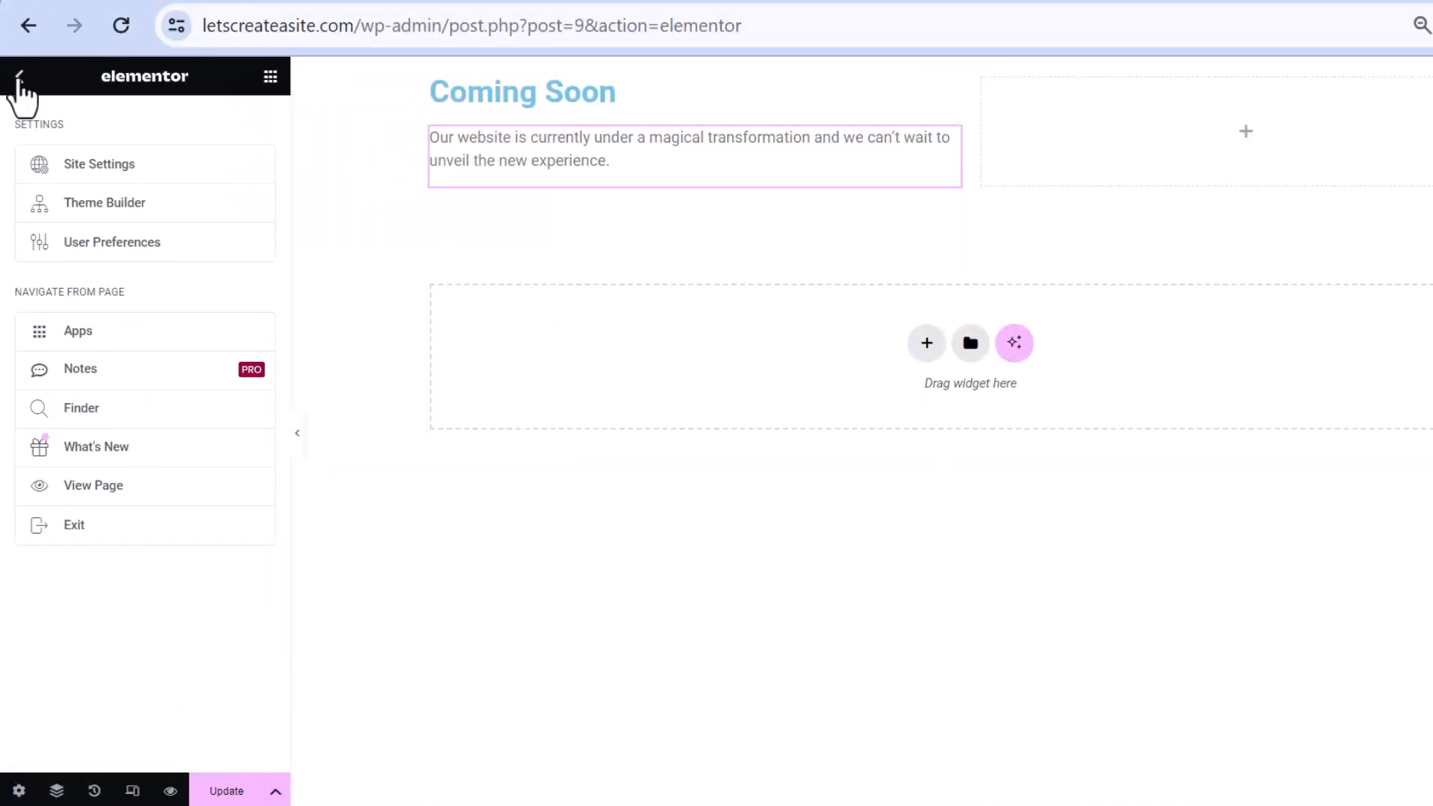
left_click(19, 75)
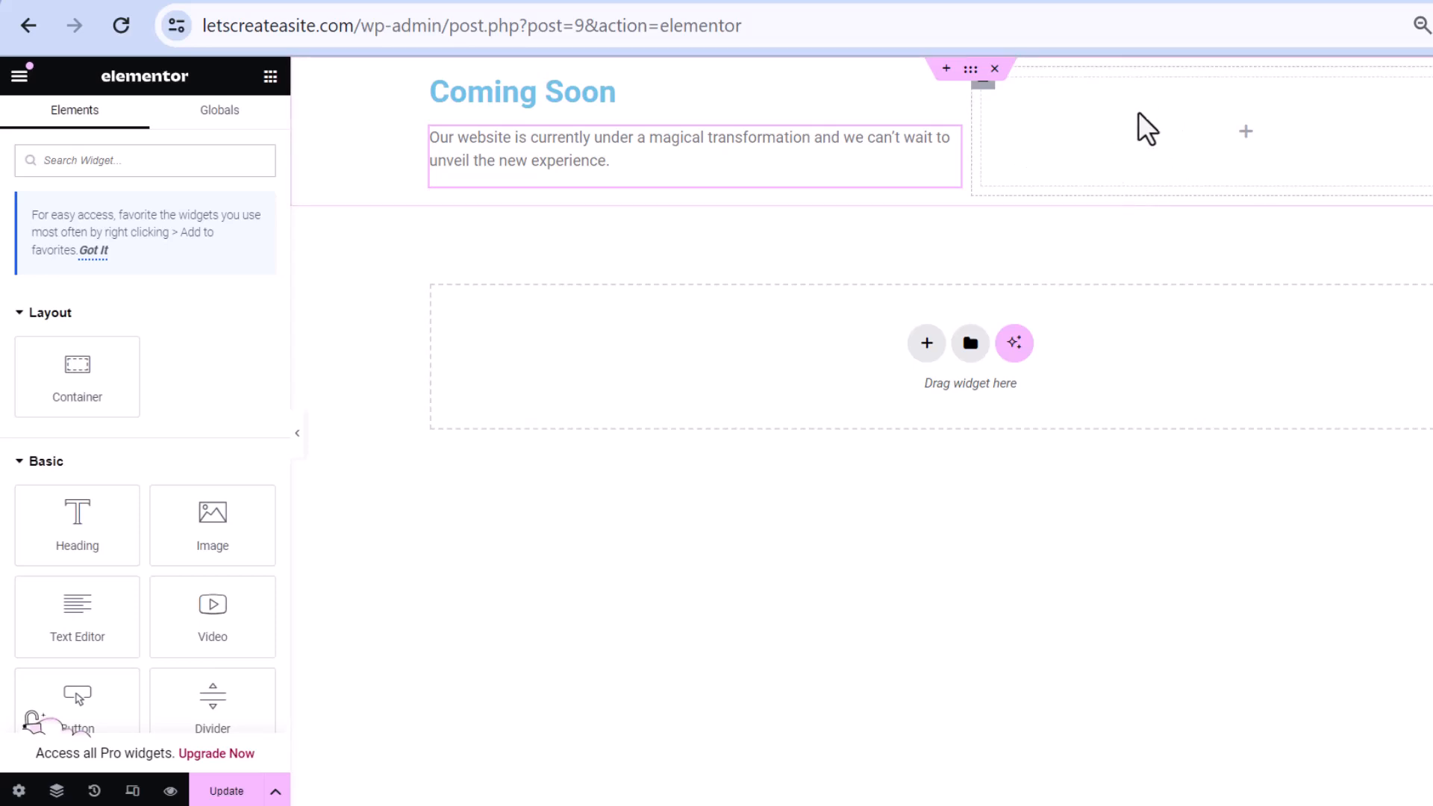
left_click(98, 163)
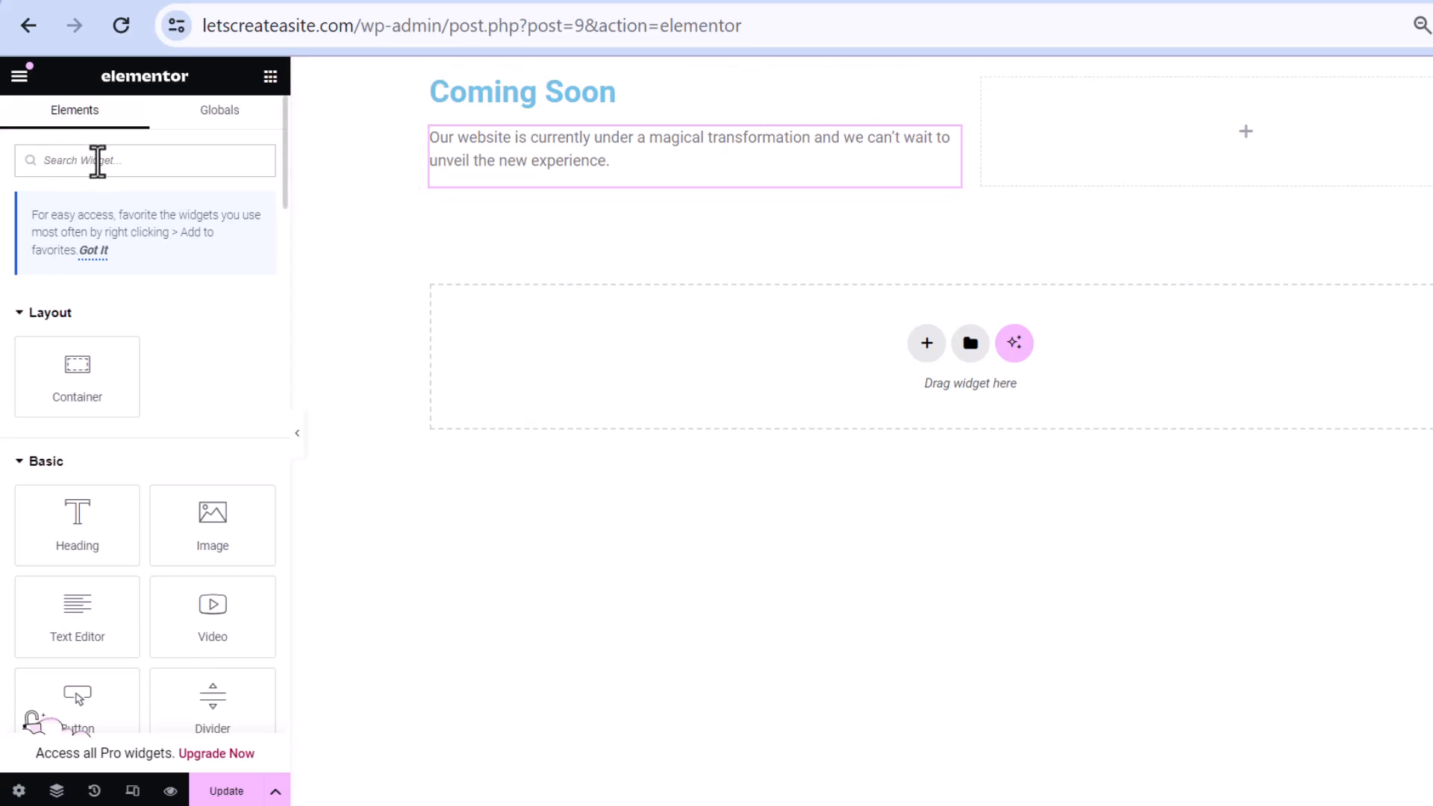
type("html")
left_click_drag(80, 333, 1248, 125)
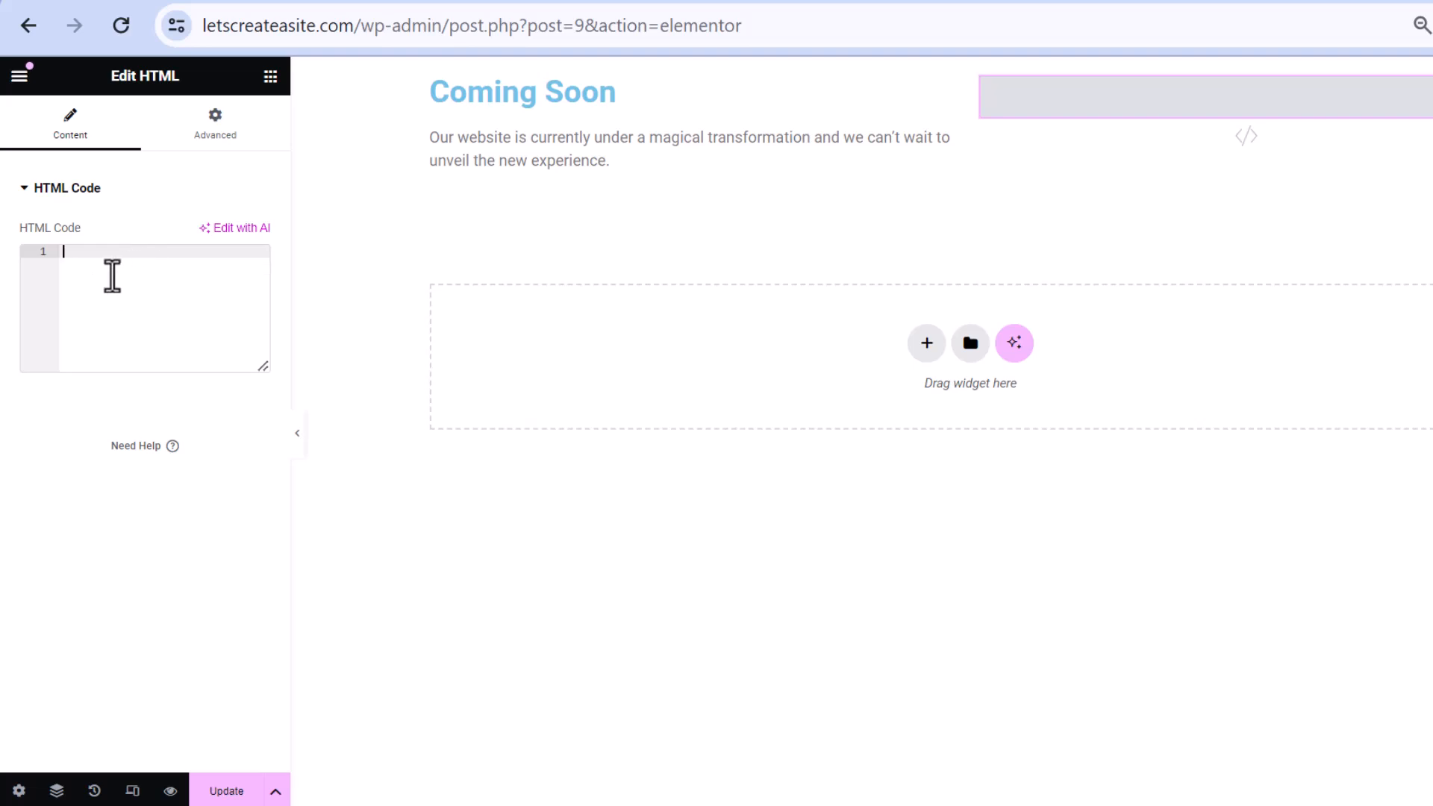
Step: Paste the copied Spline iframe embed code into the HTML widget and enlarge the browser view
right_click(112, 276)
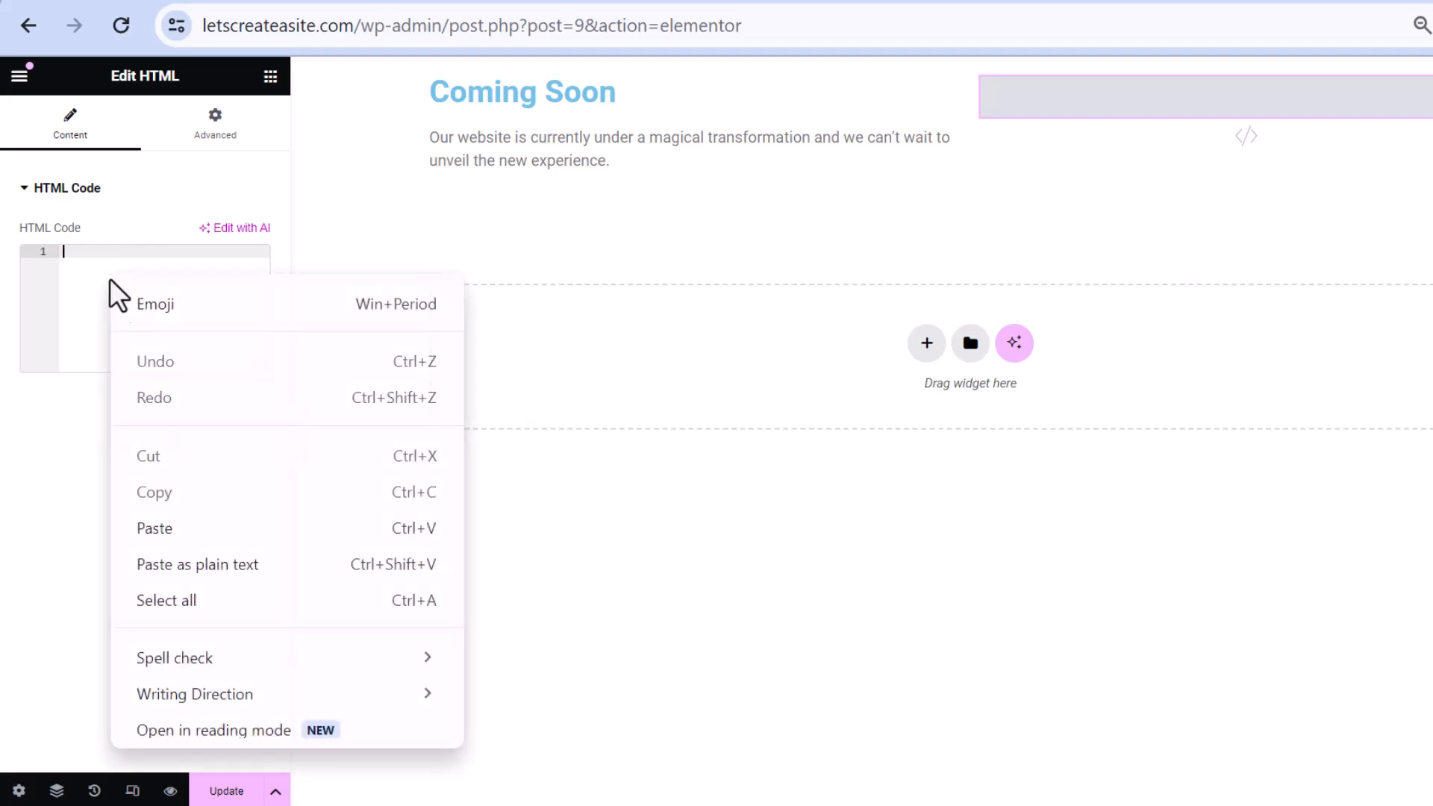
left_click(177, 531)
key("ctrl+plus")
key("ctrl+plus")
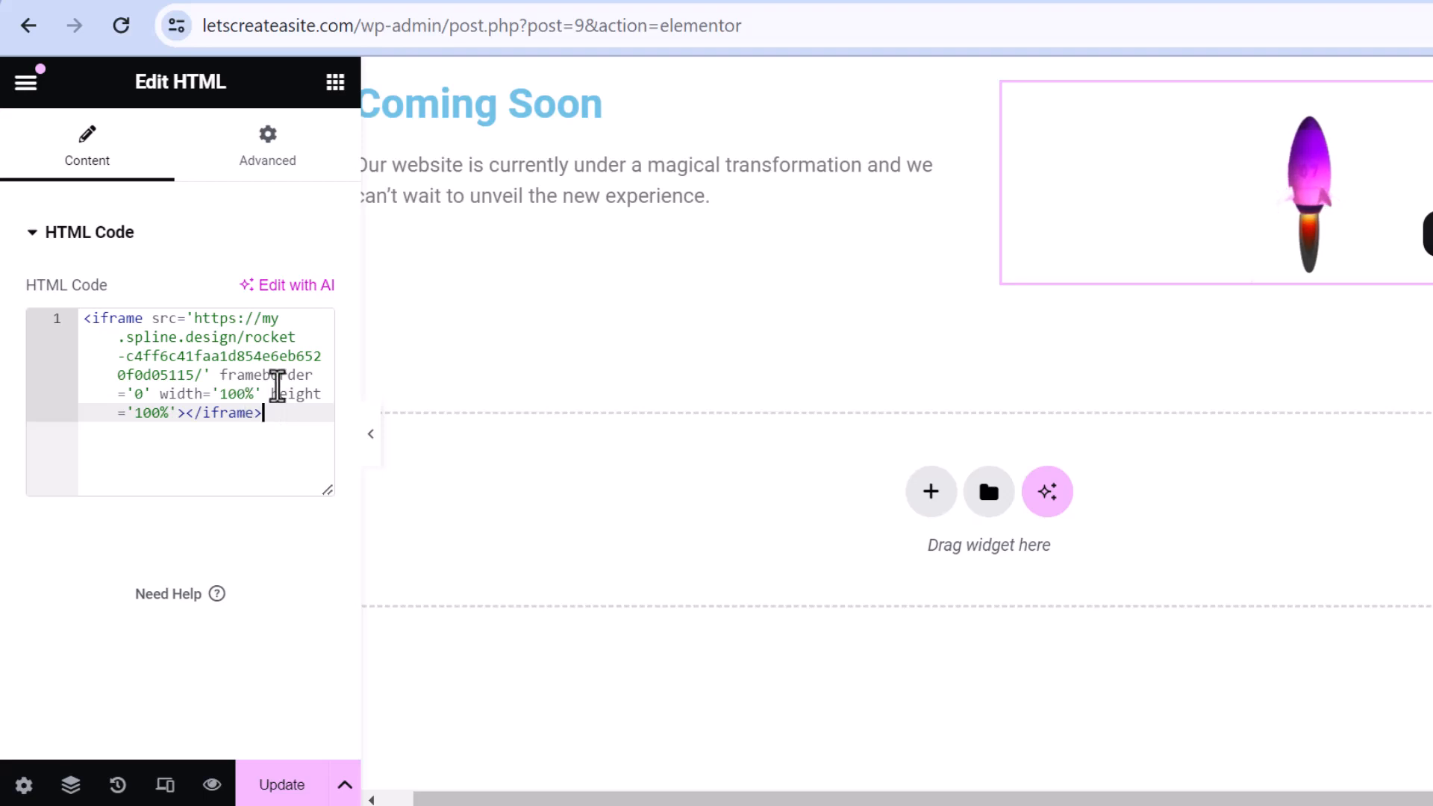
Step: Set the iframe's height to 700px in the embed code and check the rocket on the page
left_click_drag(170, 412, 133, 415)
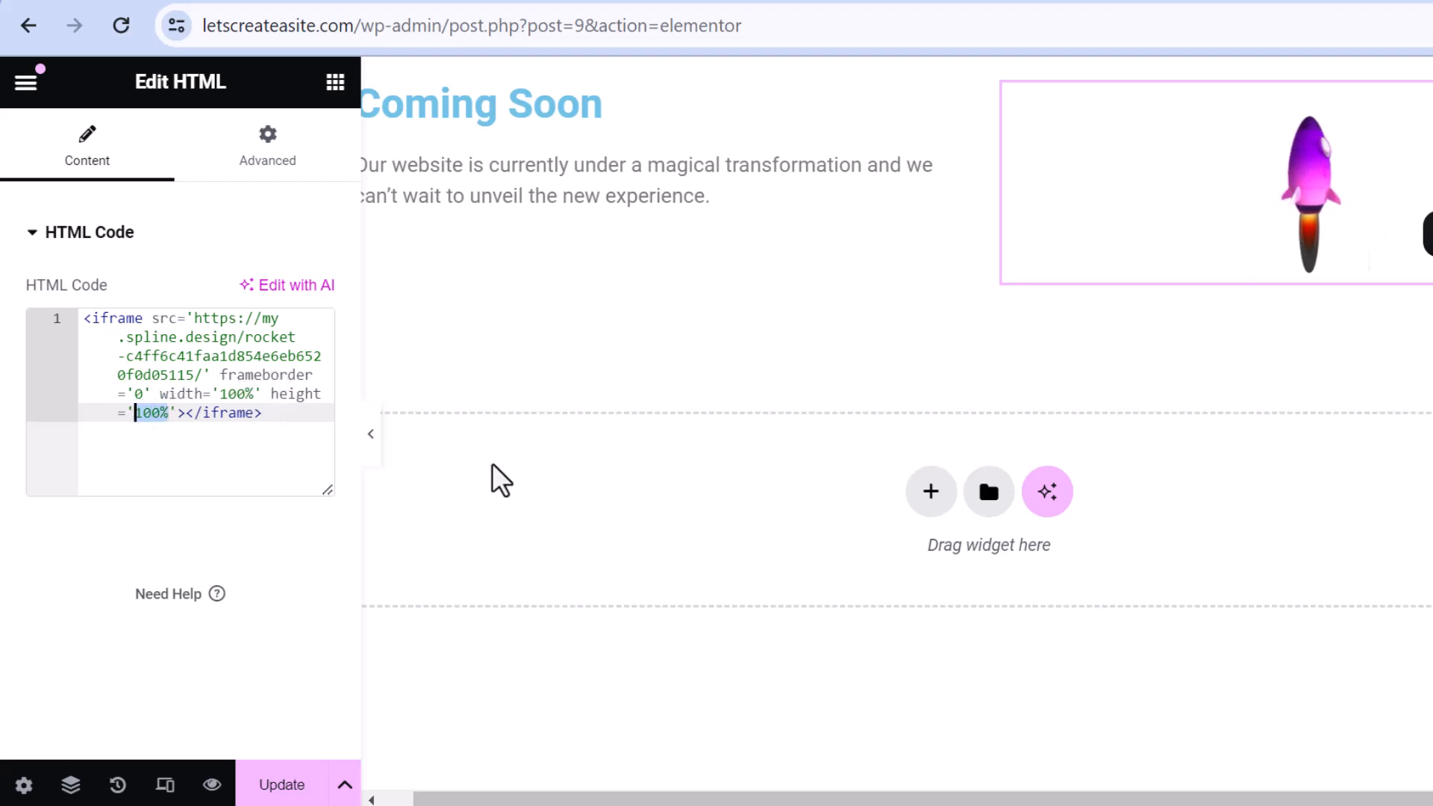
type("700px")
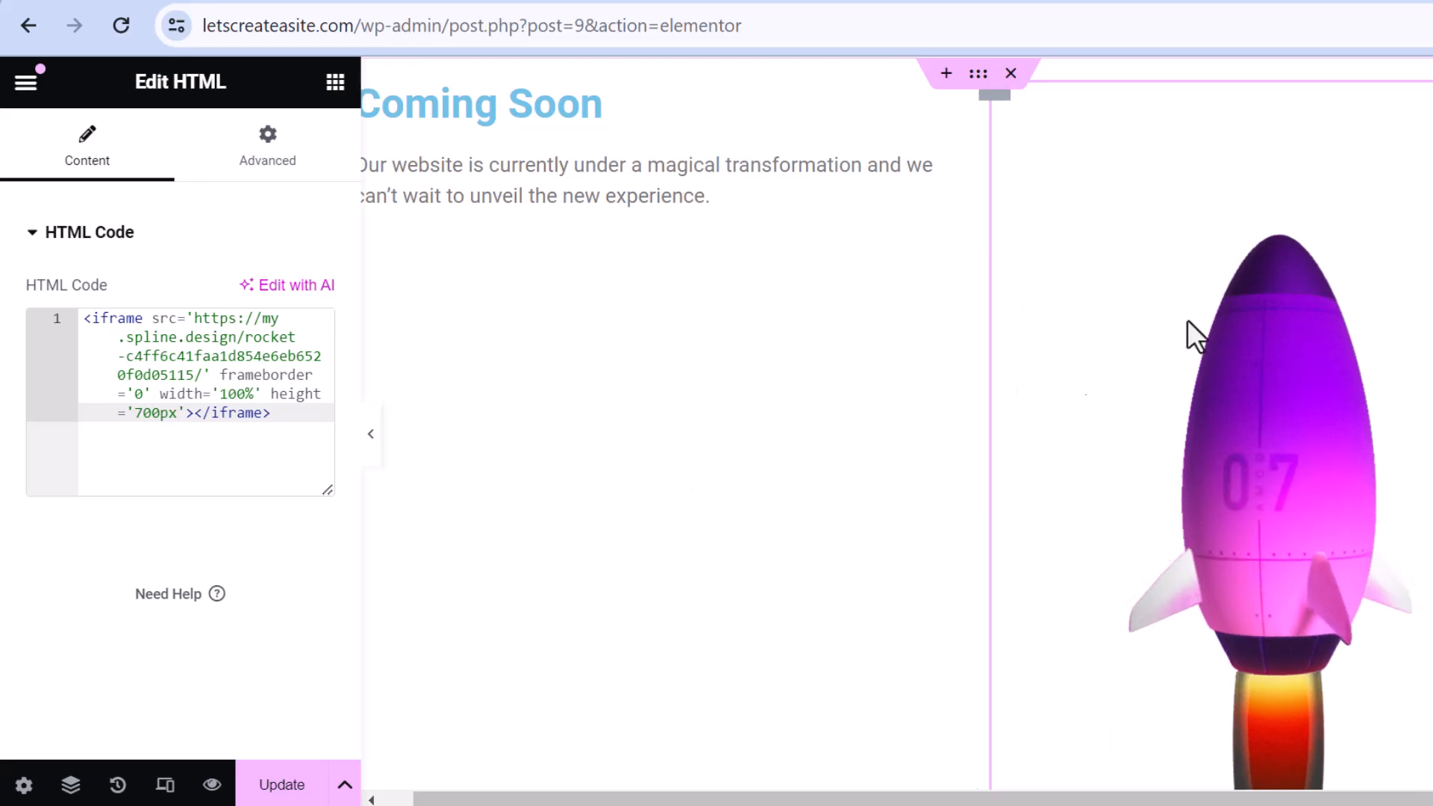
scroll(1278, 419, "down", 5)
scroll(1280, 408, "up", 5)
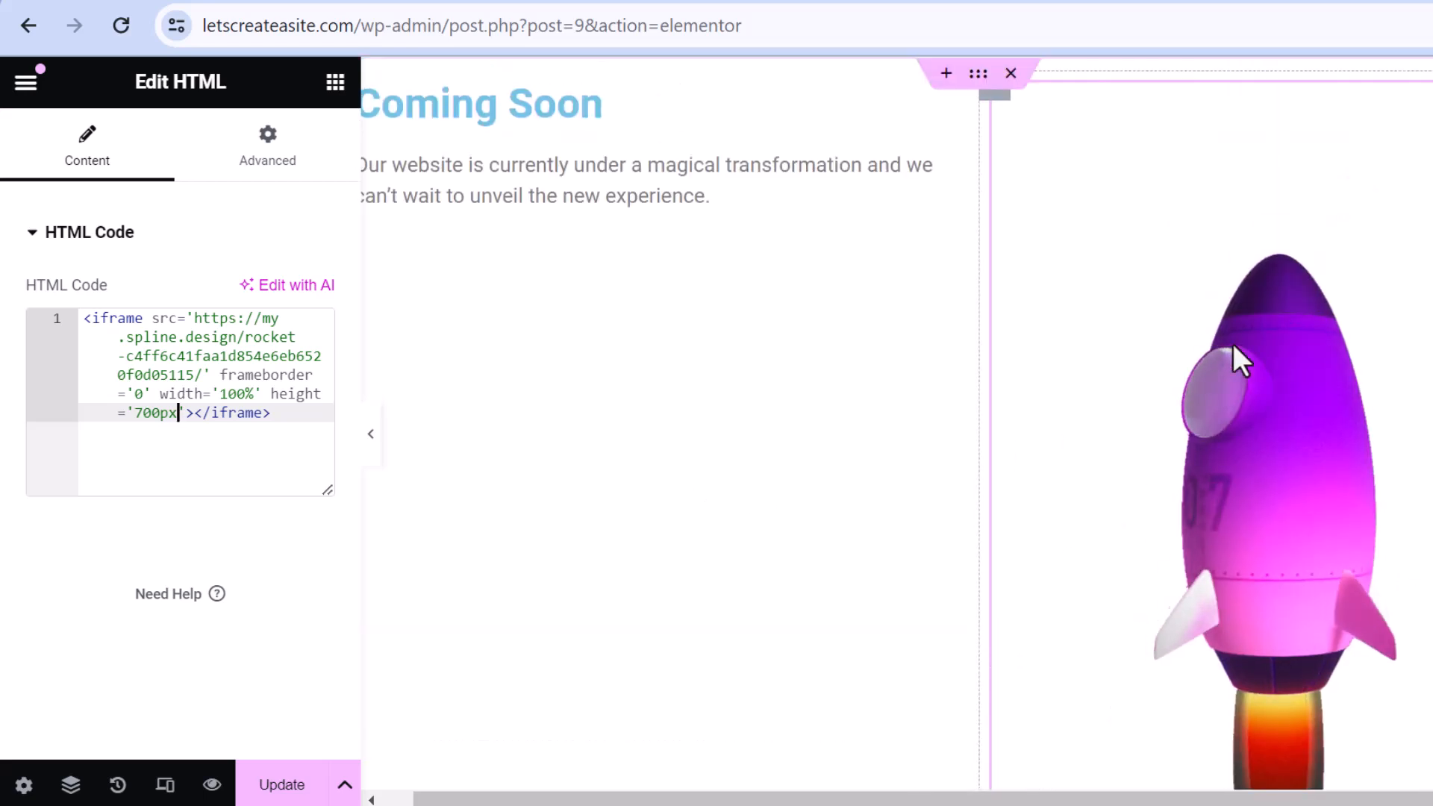
scroll(1410, 597, "down", 2)
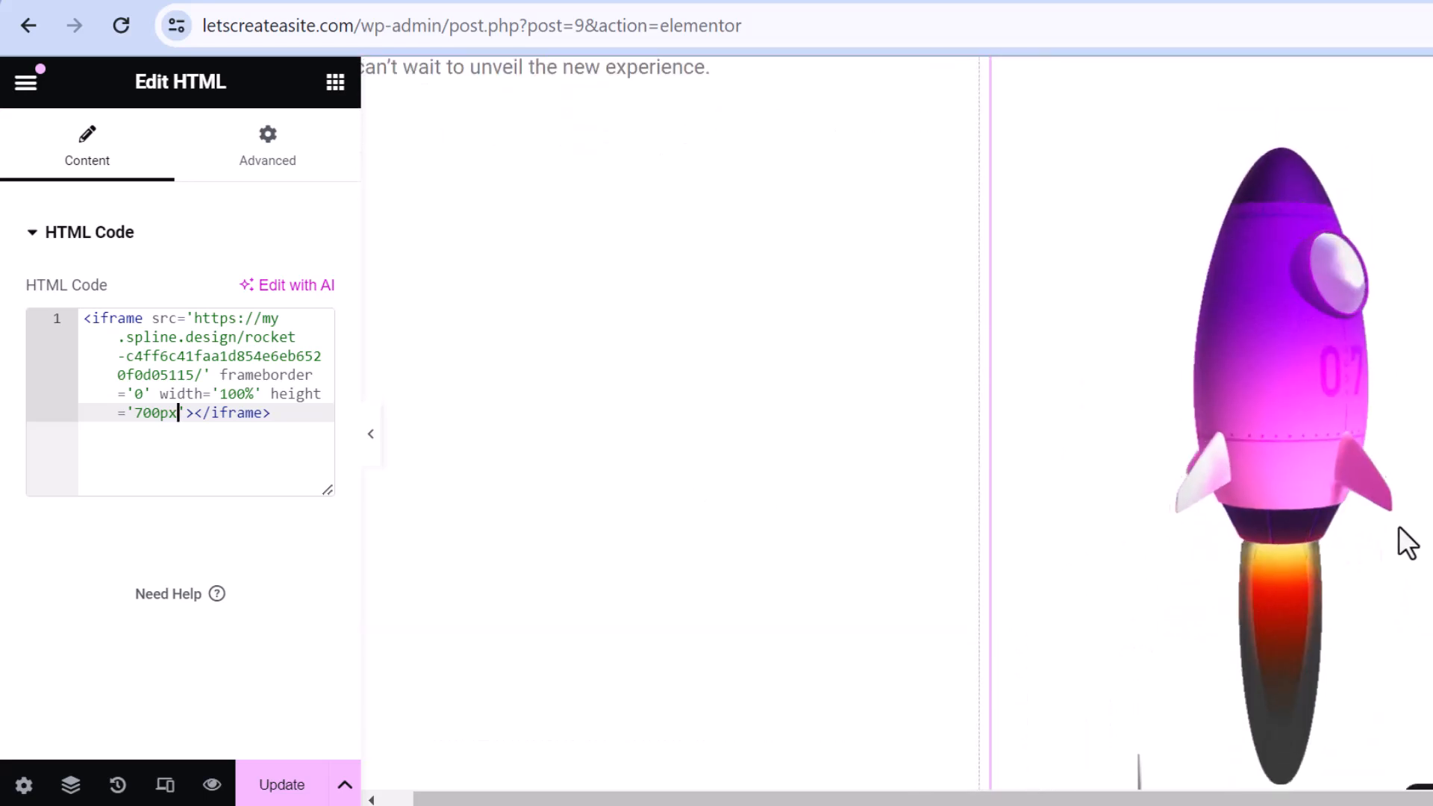
scroll(1343, 478, "up", 2)
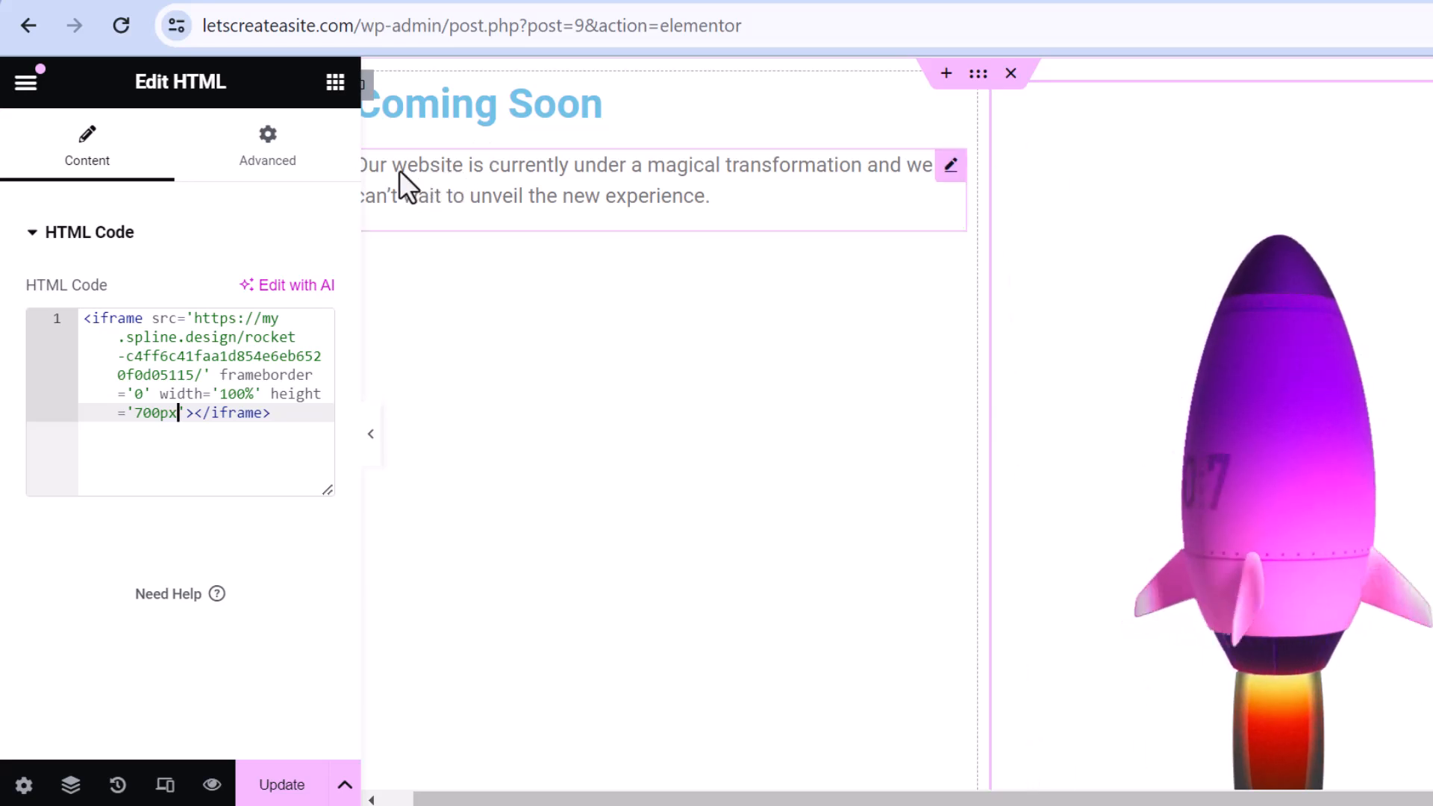
Step: Set the parent container's Justify Content and Align Items to Center so its columns line up
left_click(977, 78)
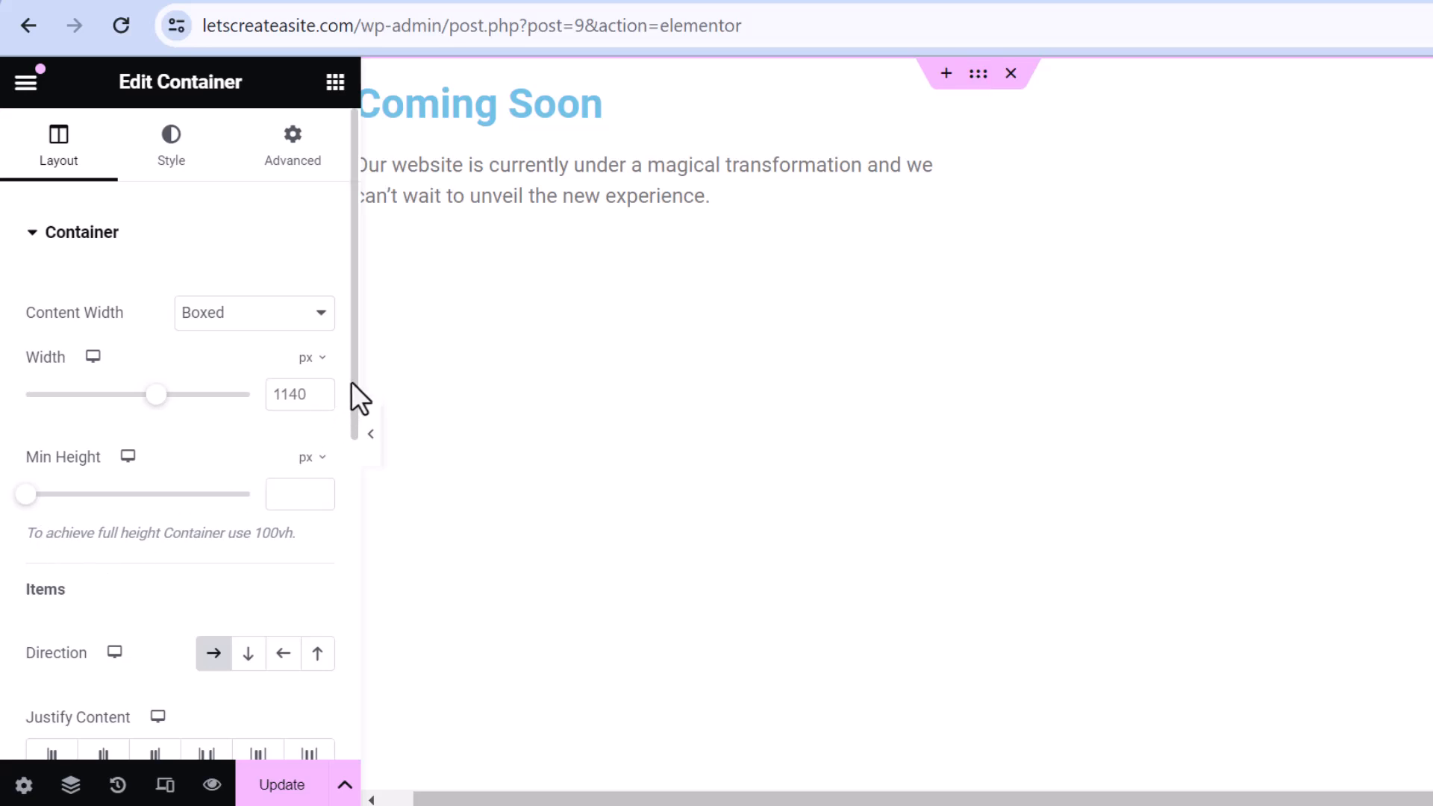
scroll(109, 393, "down", 3)
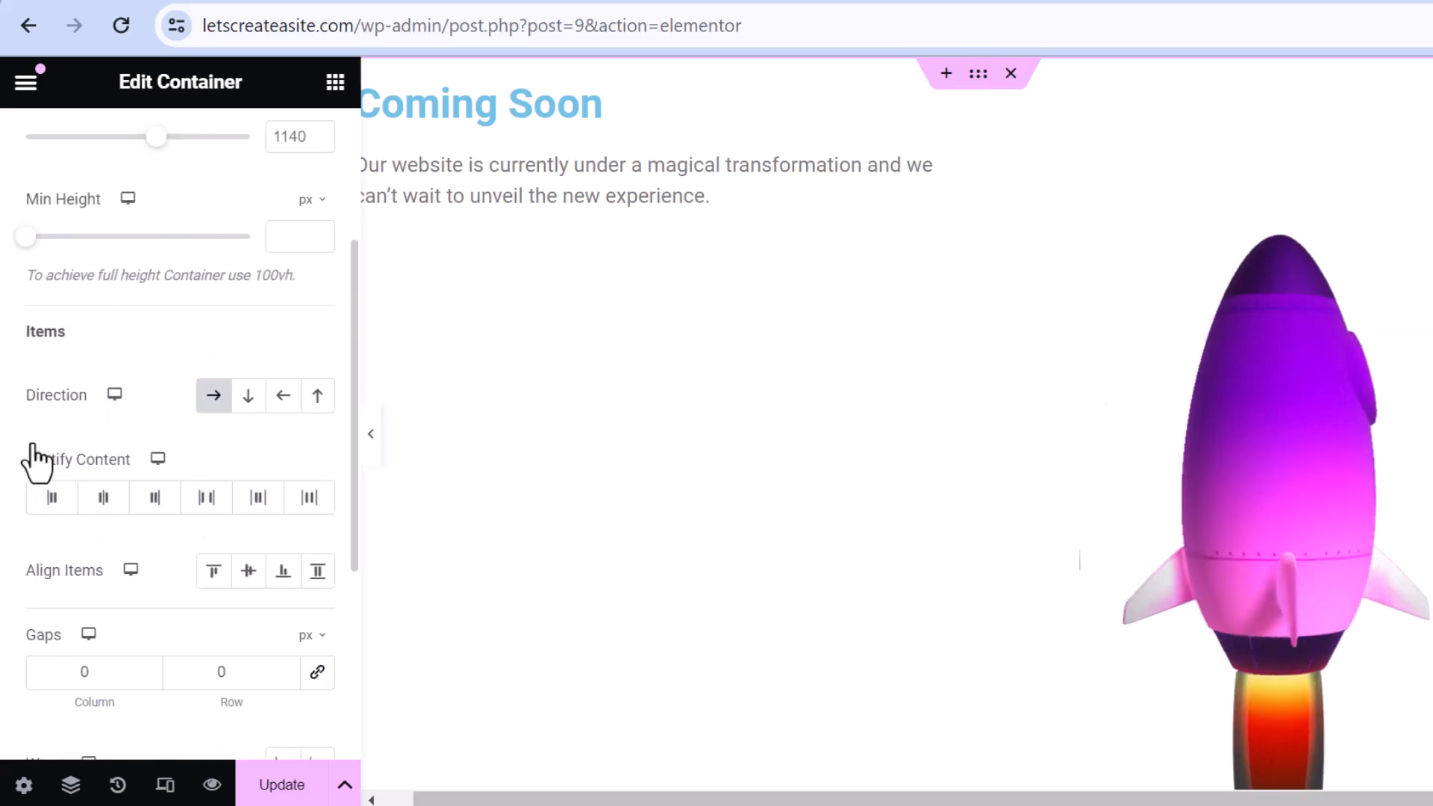
left_click(105, 498)
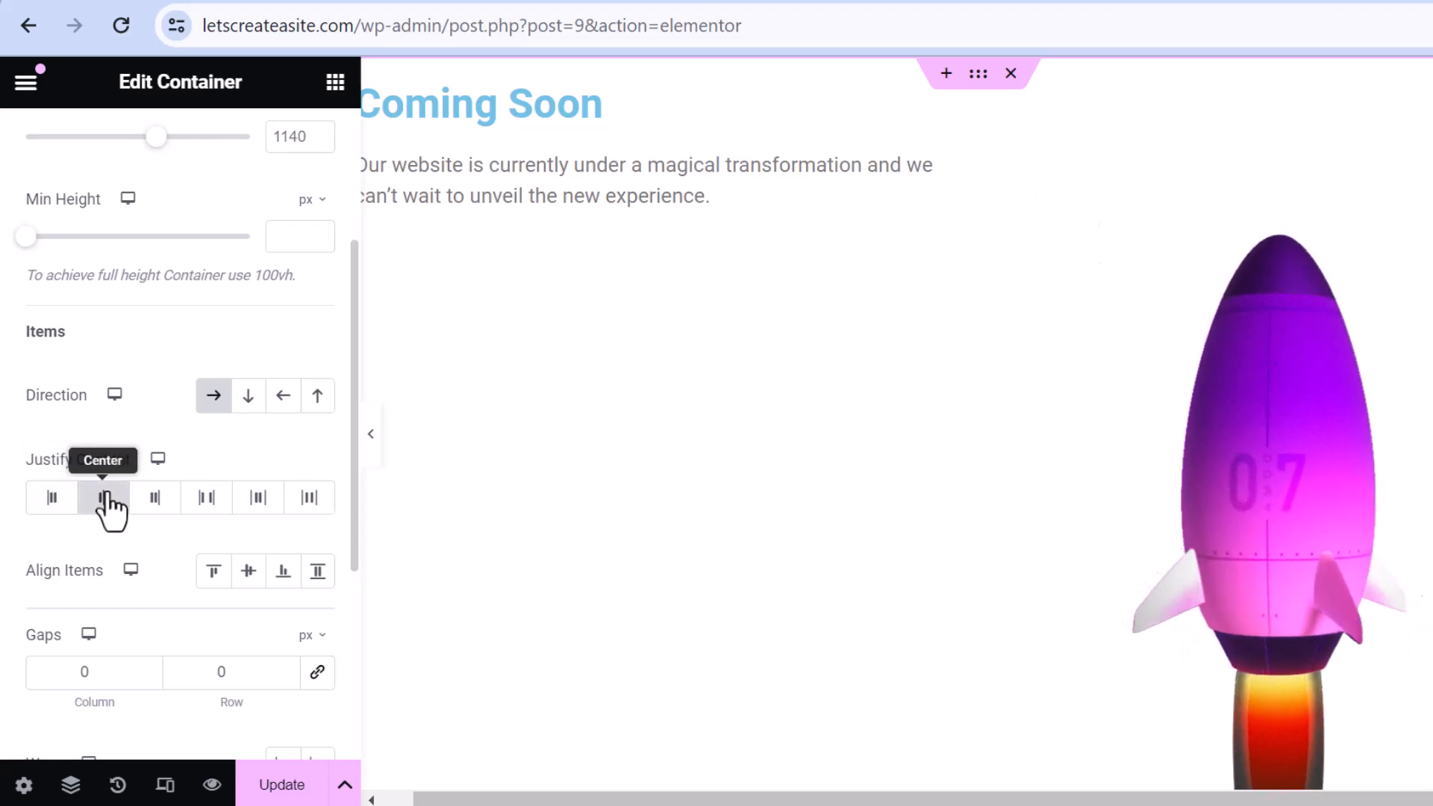
left_click(249, 572)
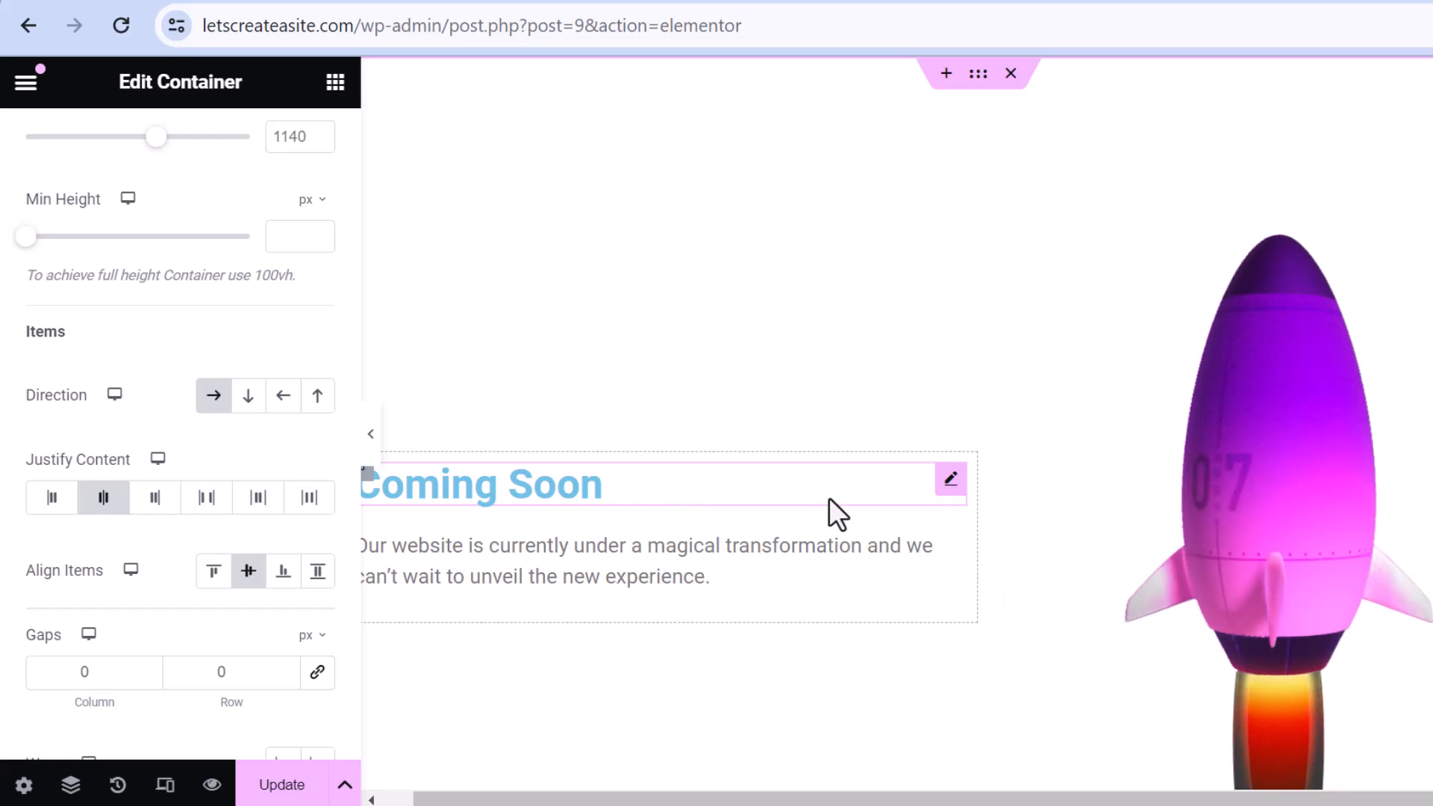
Step: Set the Coming Soon heading's font family to Bebas Neue in its typography settings
left_click(951, 481)
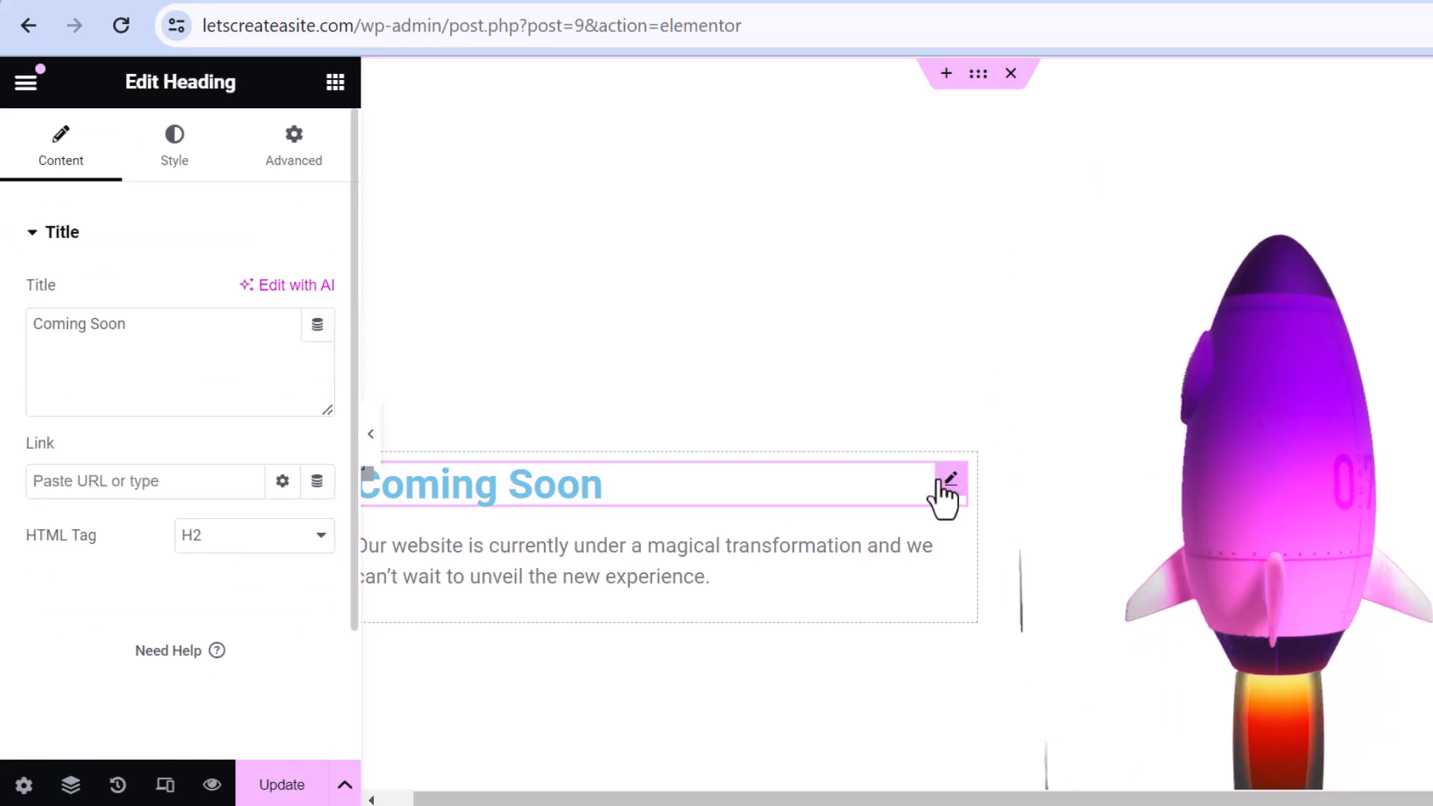
left_click(180, 161)
scroll(292, 257, "down", 2)
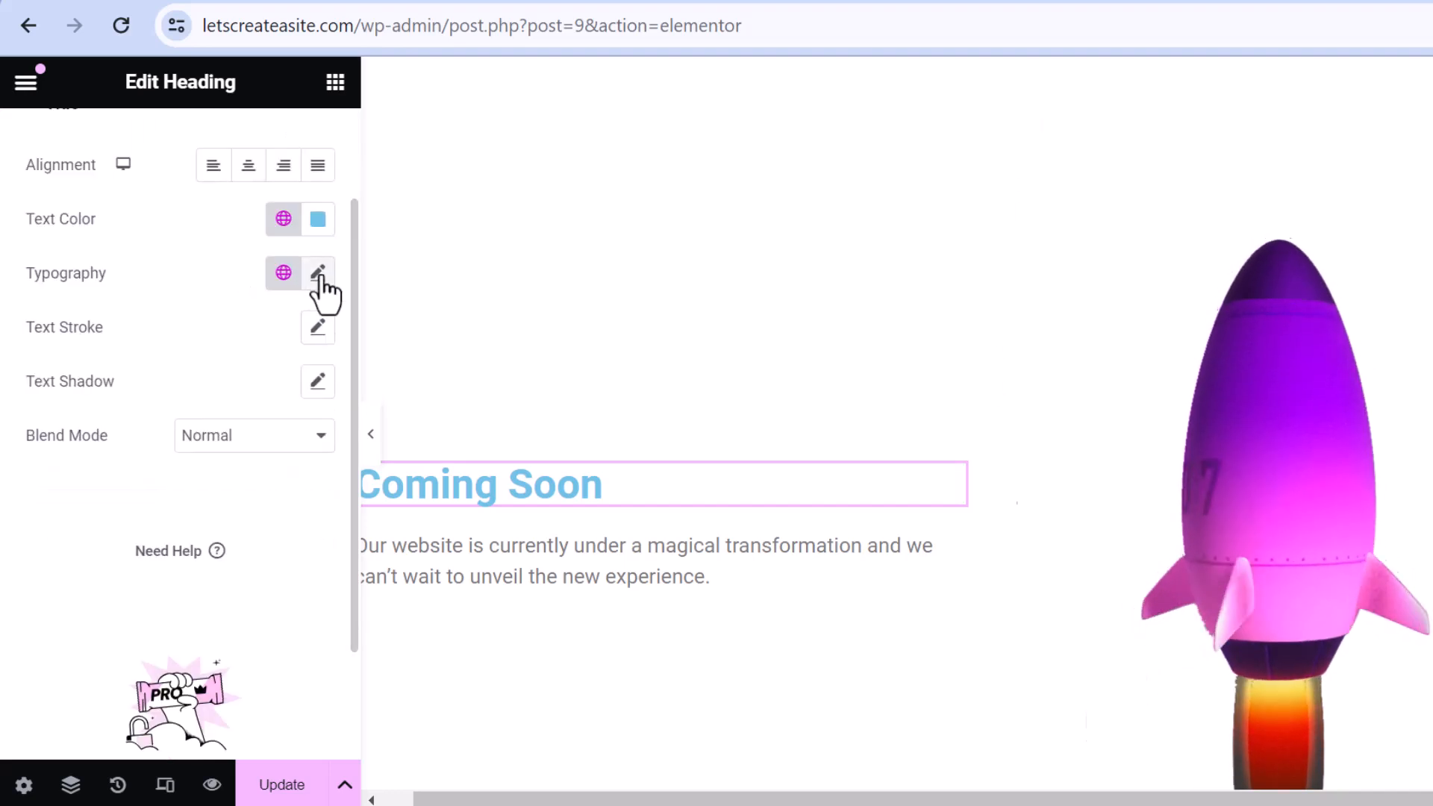
left_click(316, 274)
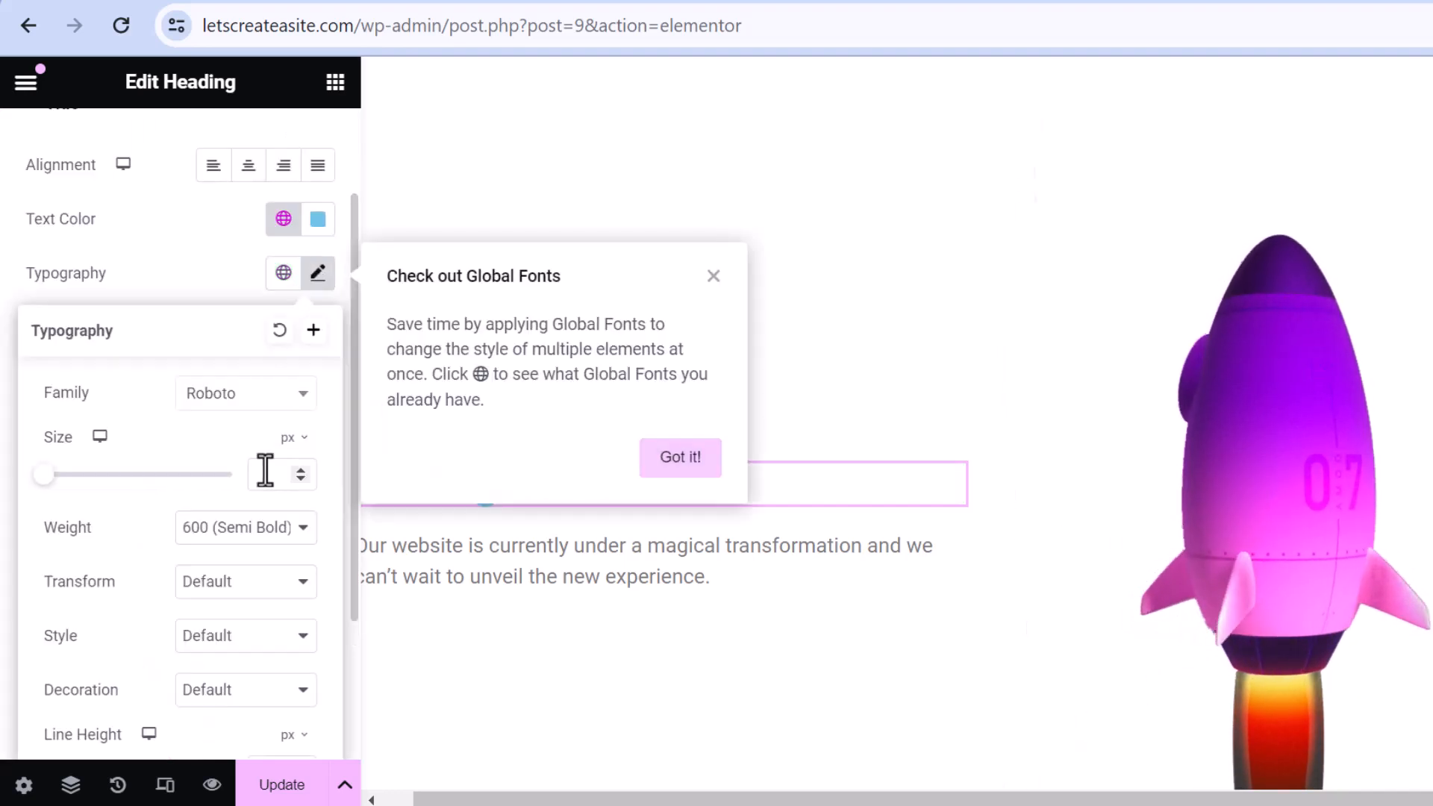
left_click(267, 396)
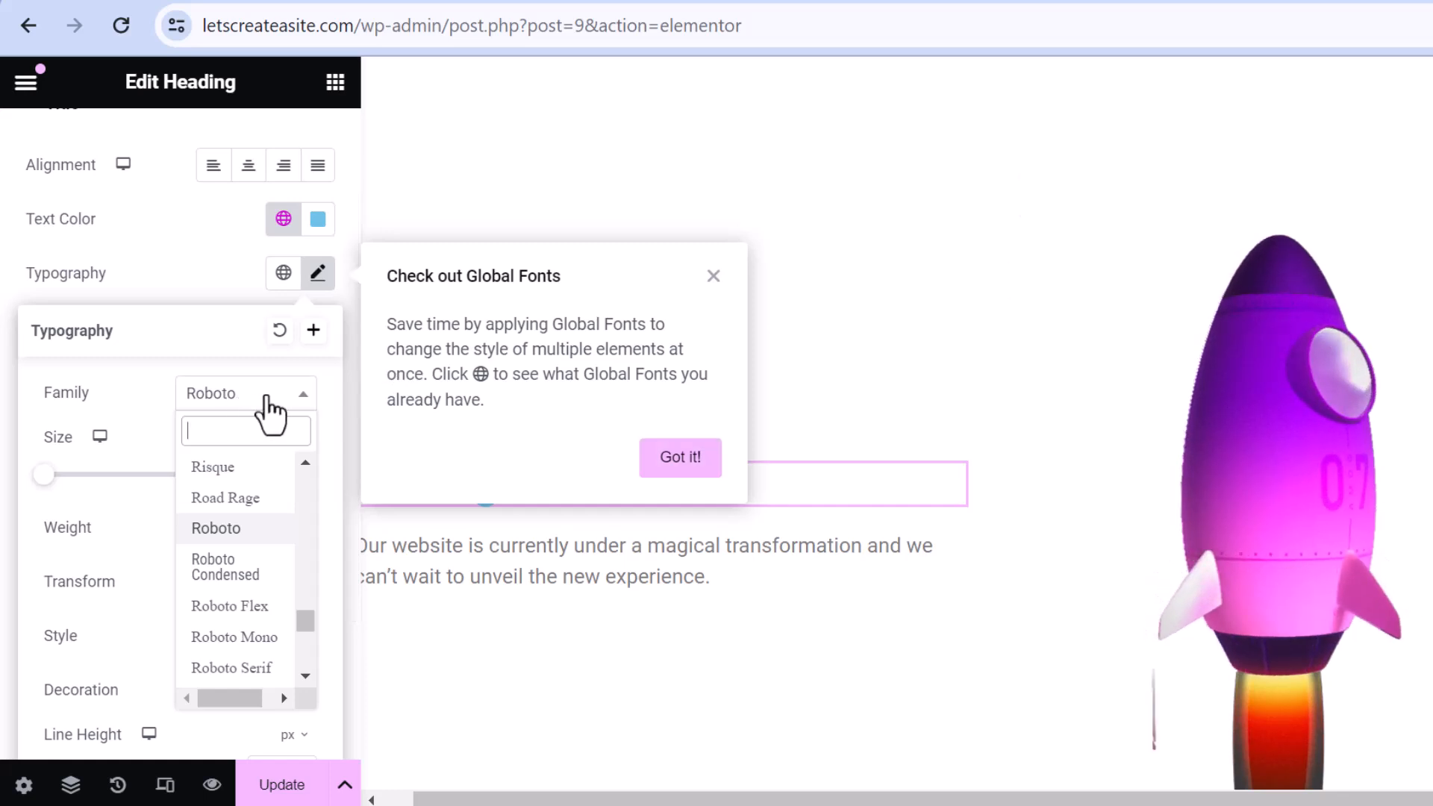
type("bebas")
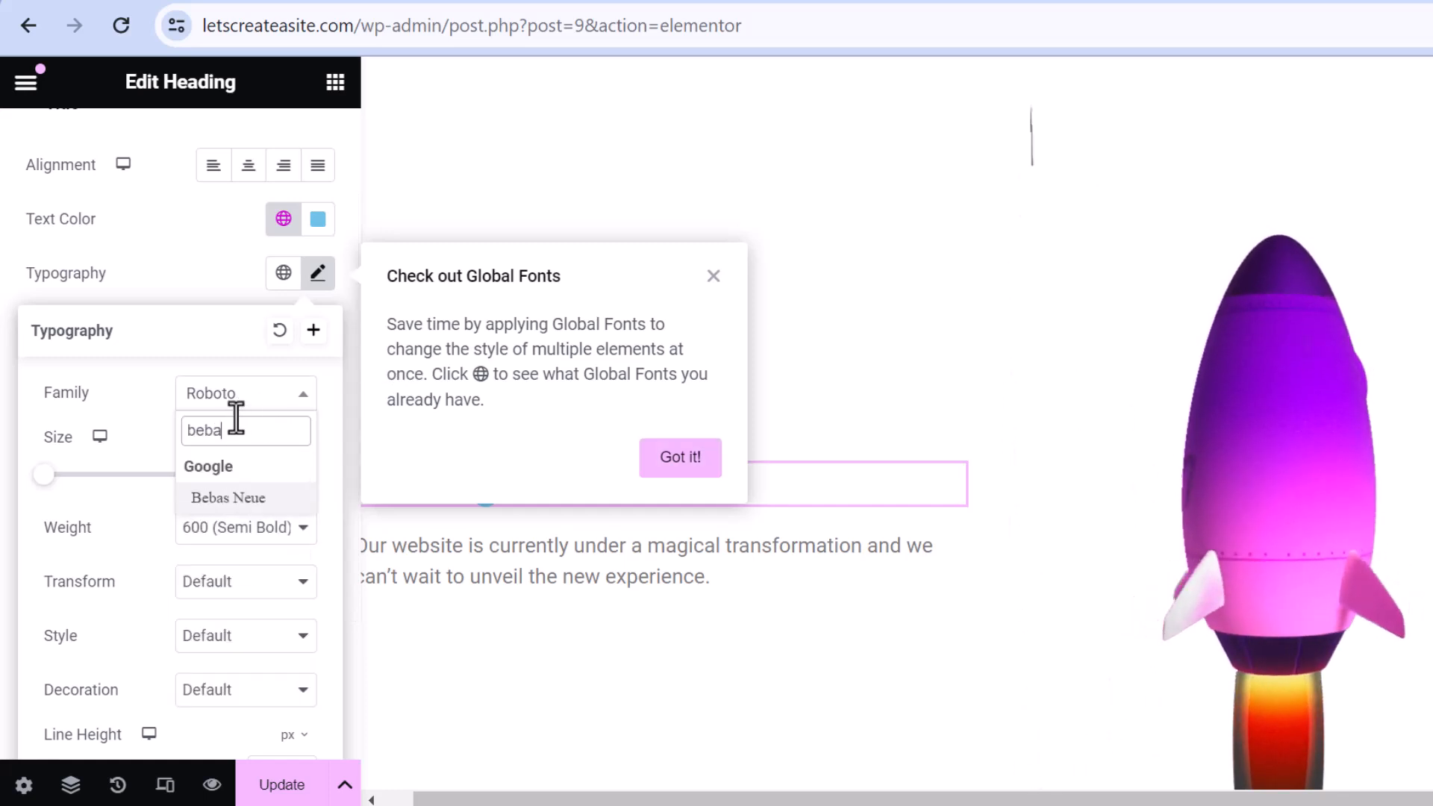
left_click(222, 496)
Step: Set the heading's font size to 129 px and dismiss the Global Fonts notice
left_click(267, 473)
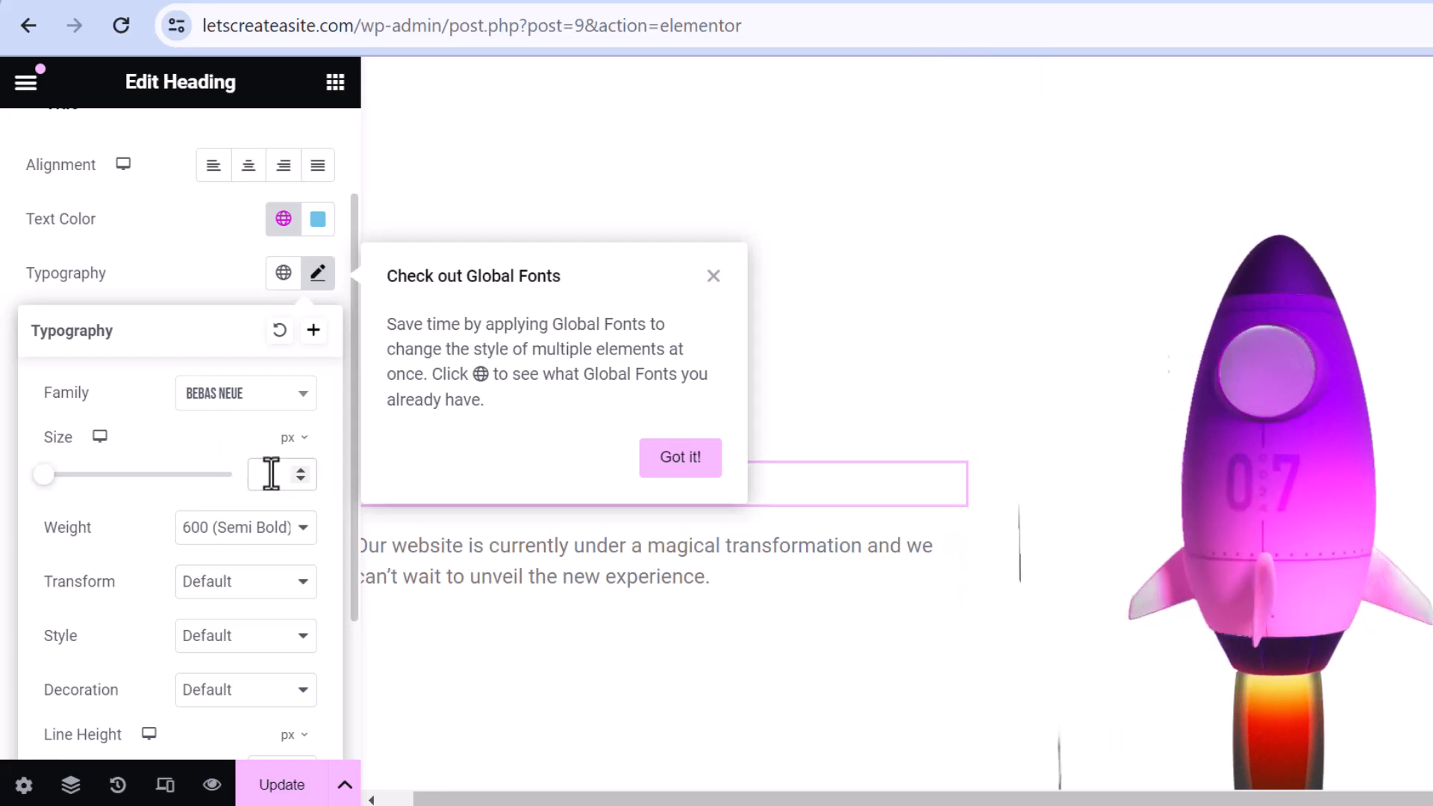
type("129")
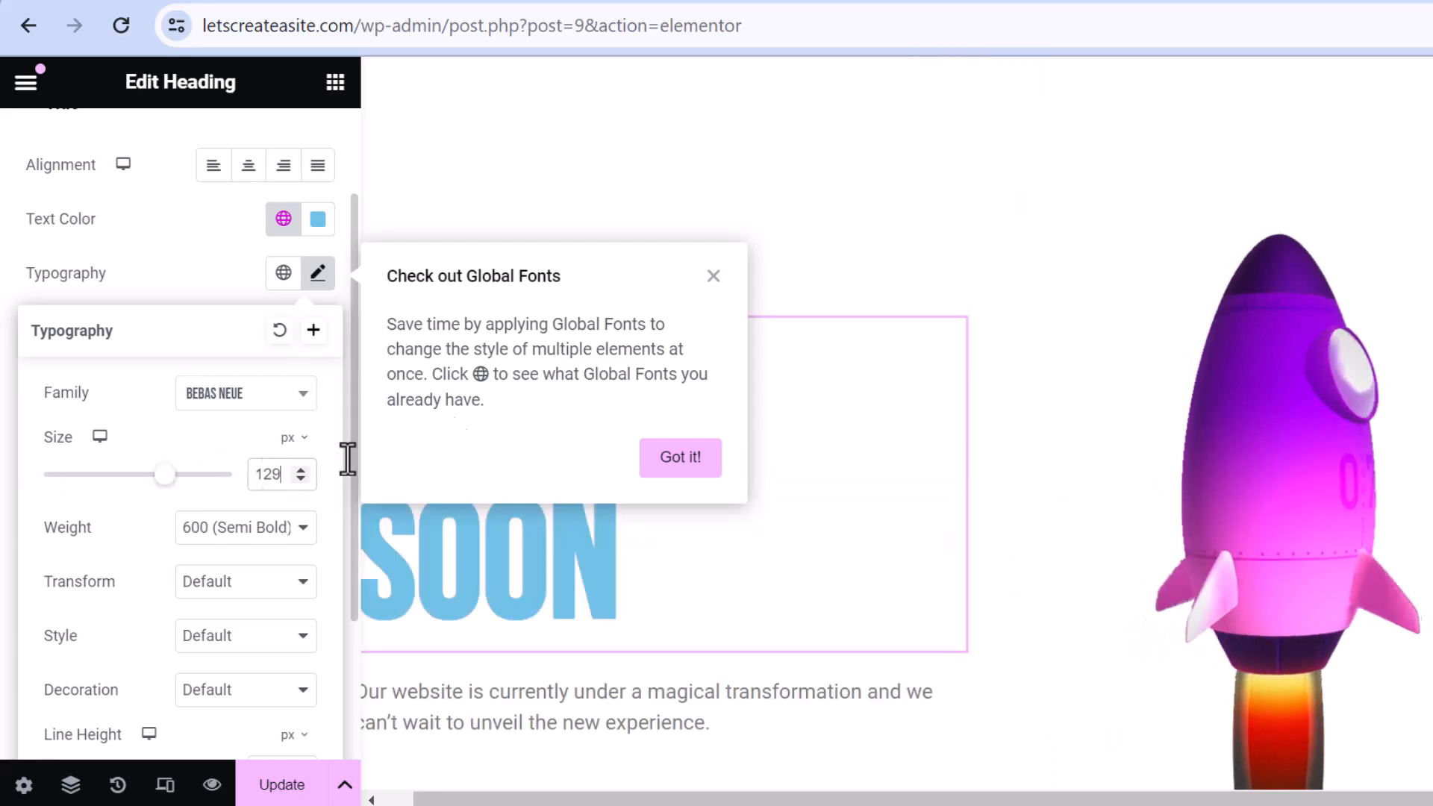
left_click(713, 276)
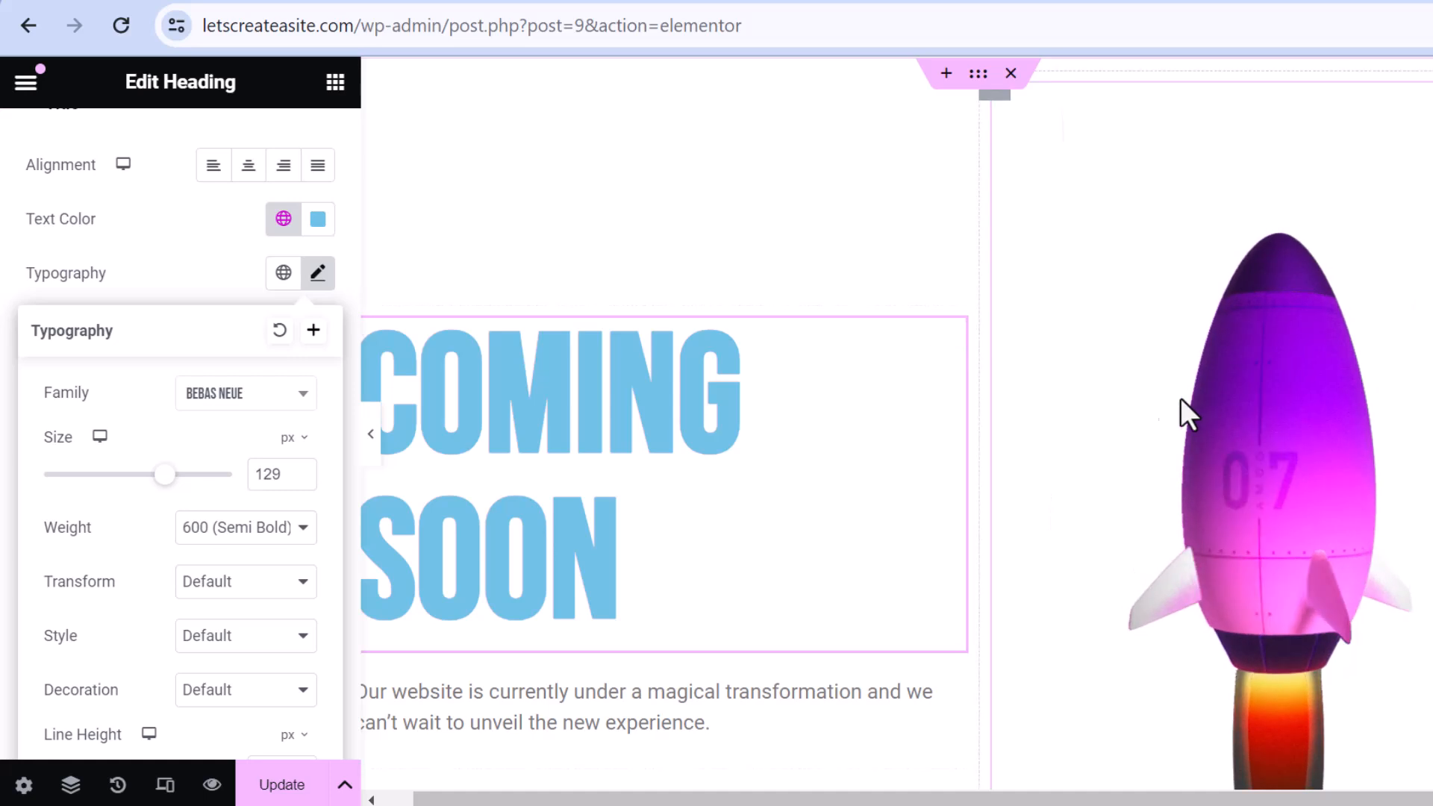
scroll(1119, 426, "down", 1)
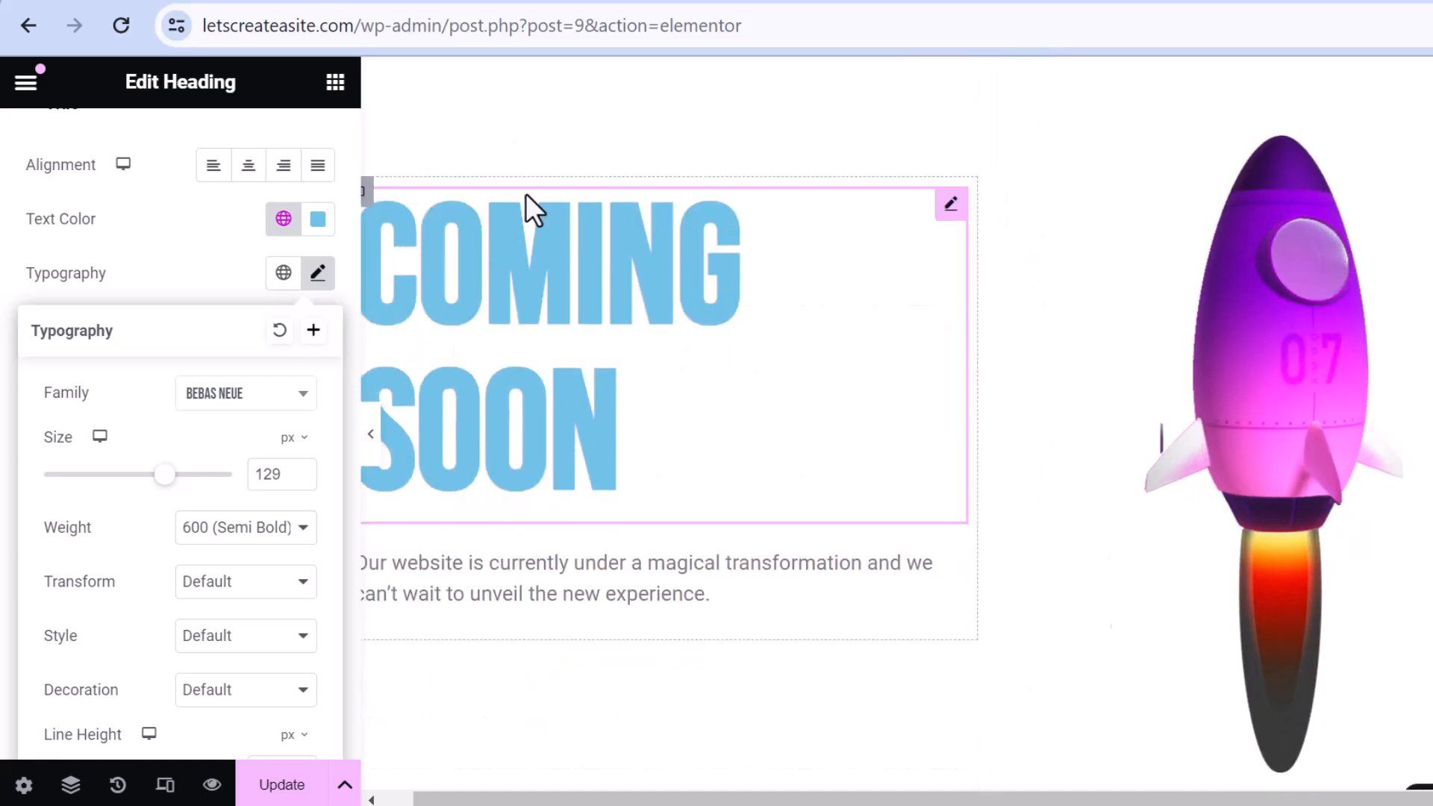
left_click(181, 243)
Step: Set the font family of the description paragraph below the heading to Ropa Sans
left_click(952, 561)
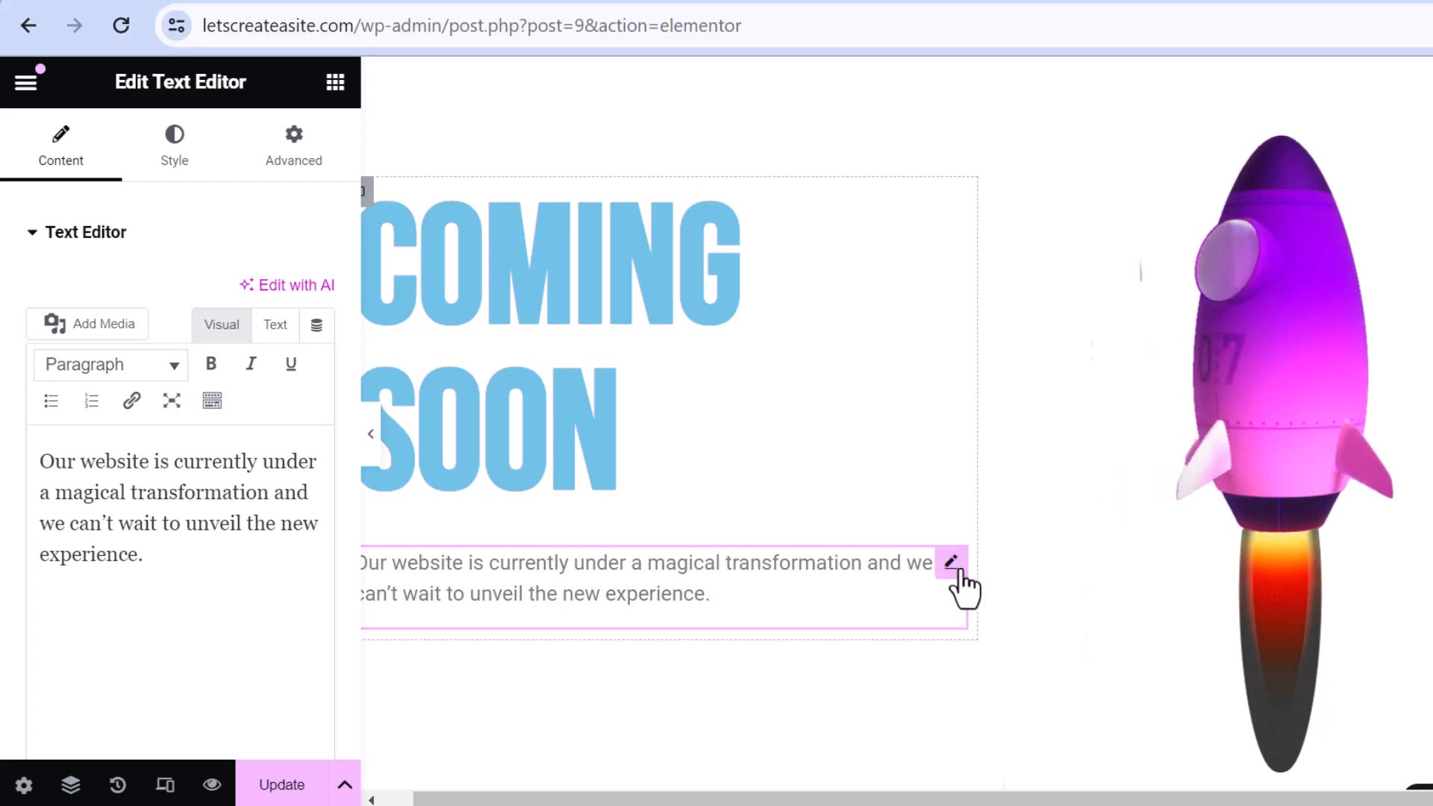
left_click(177, 158)
left_click(318, 403)
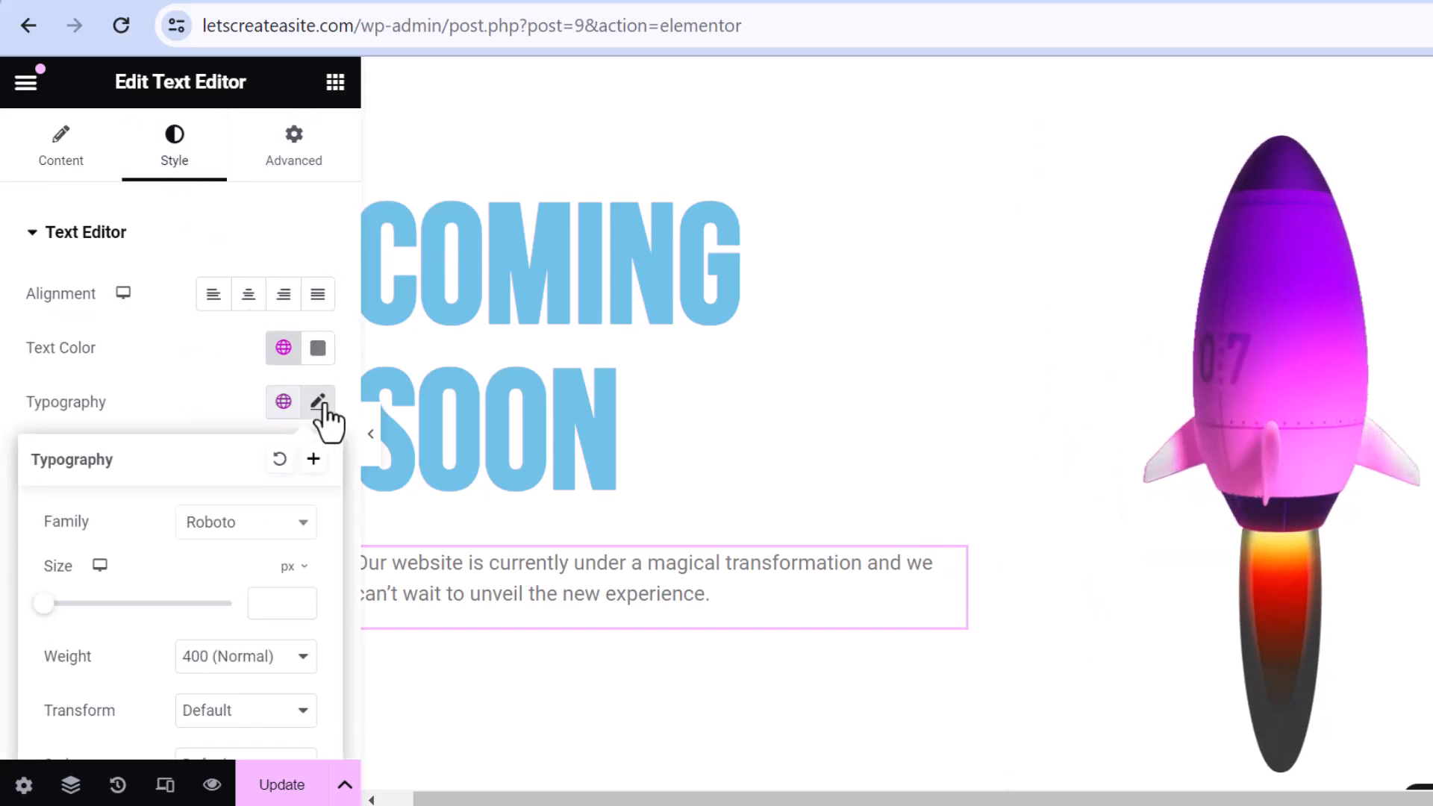
left_click(229, 526)
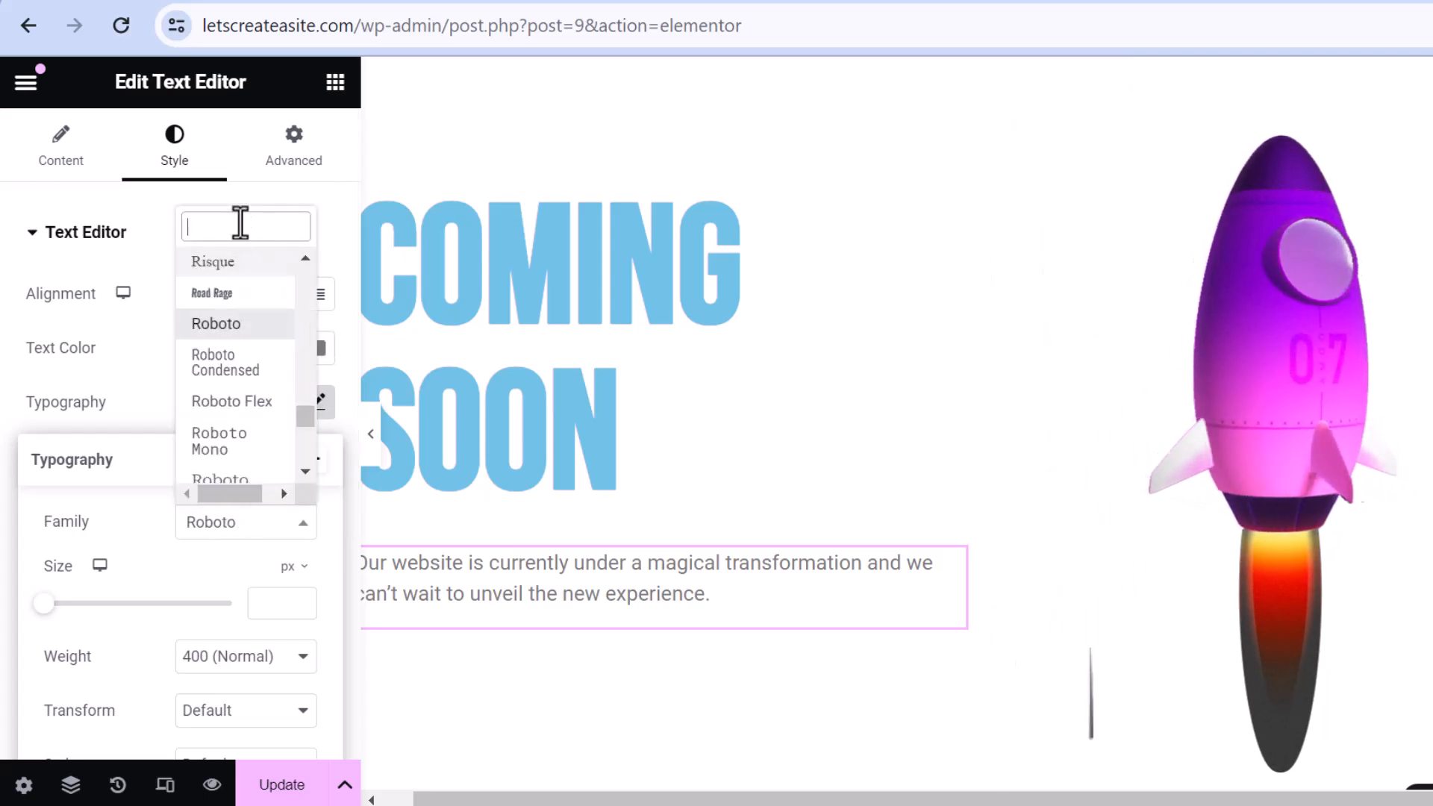
type("ropa")
left_click(227, 490)
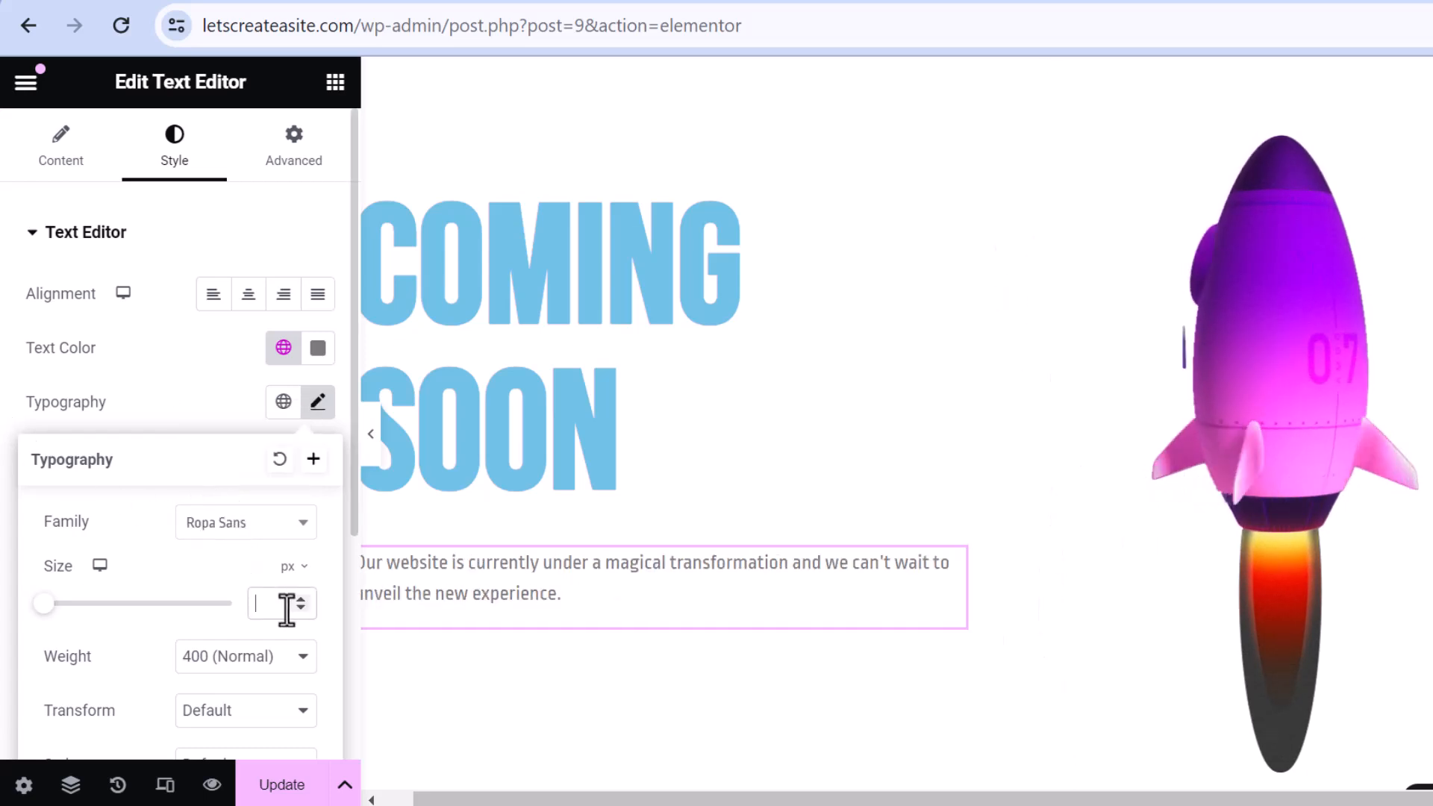
Step: Set the description paragraph's font size to 33 px and check the page at full width with the editing panel hidden
type("42")
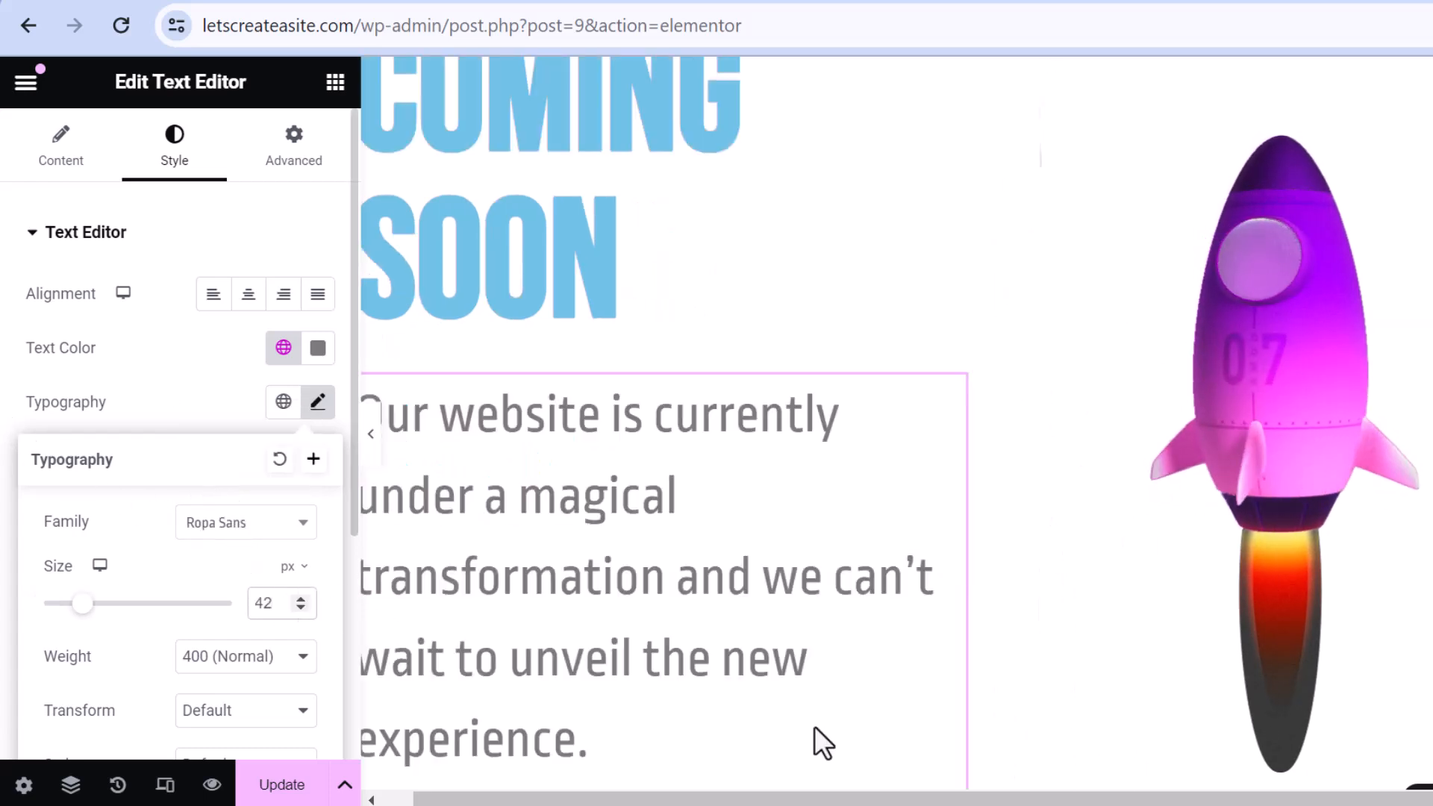
left_click(305, 607)
left_click(305, 607)
left_click(306, 607)
left_click(305, 607)
left_click(305, 607)
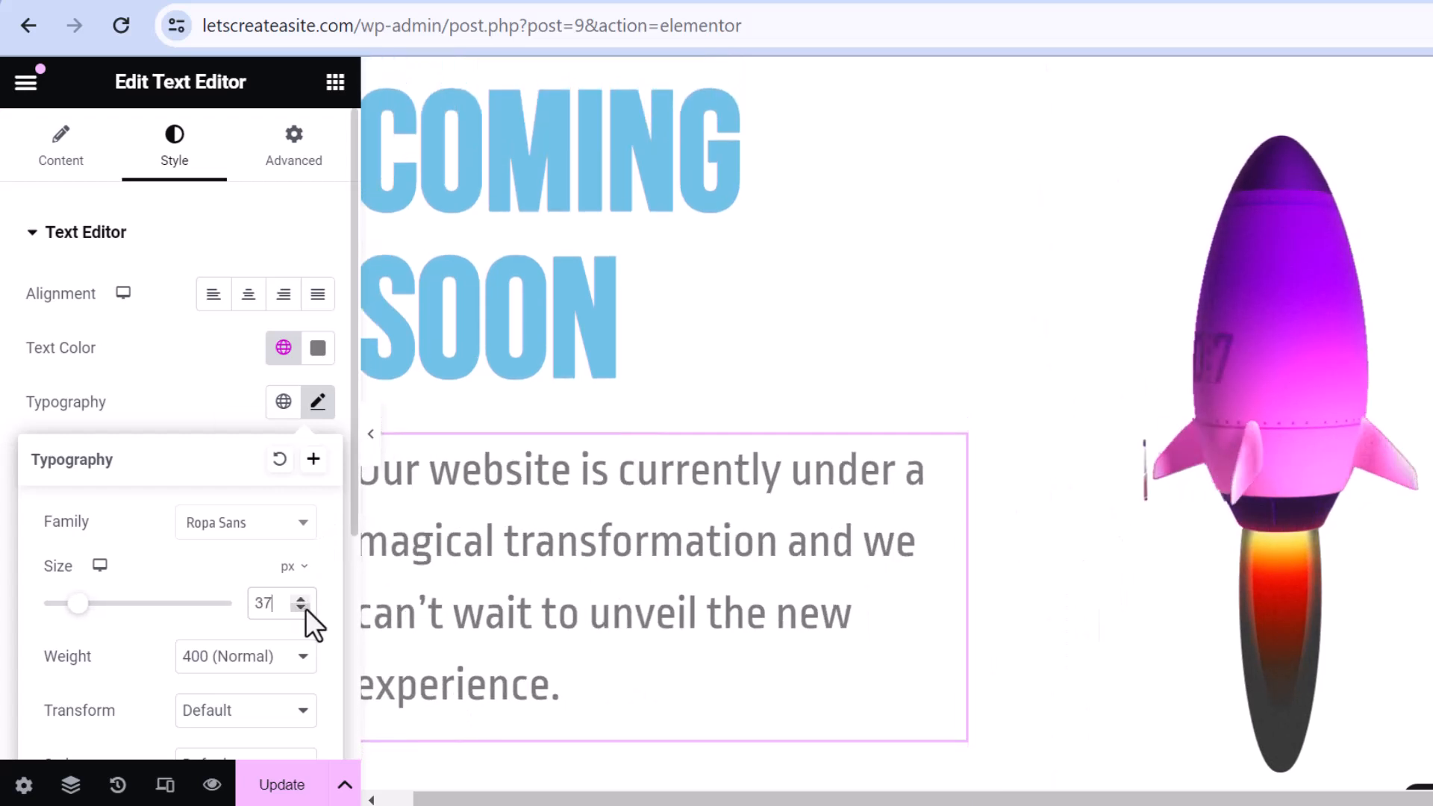
left_click(305, 608)
left_click(305, 607)
left_click(305, 607)
left_click(306, 607)
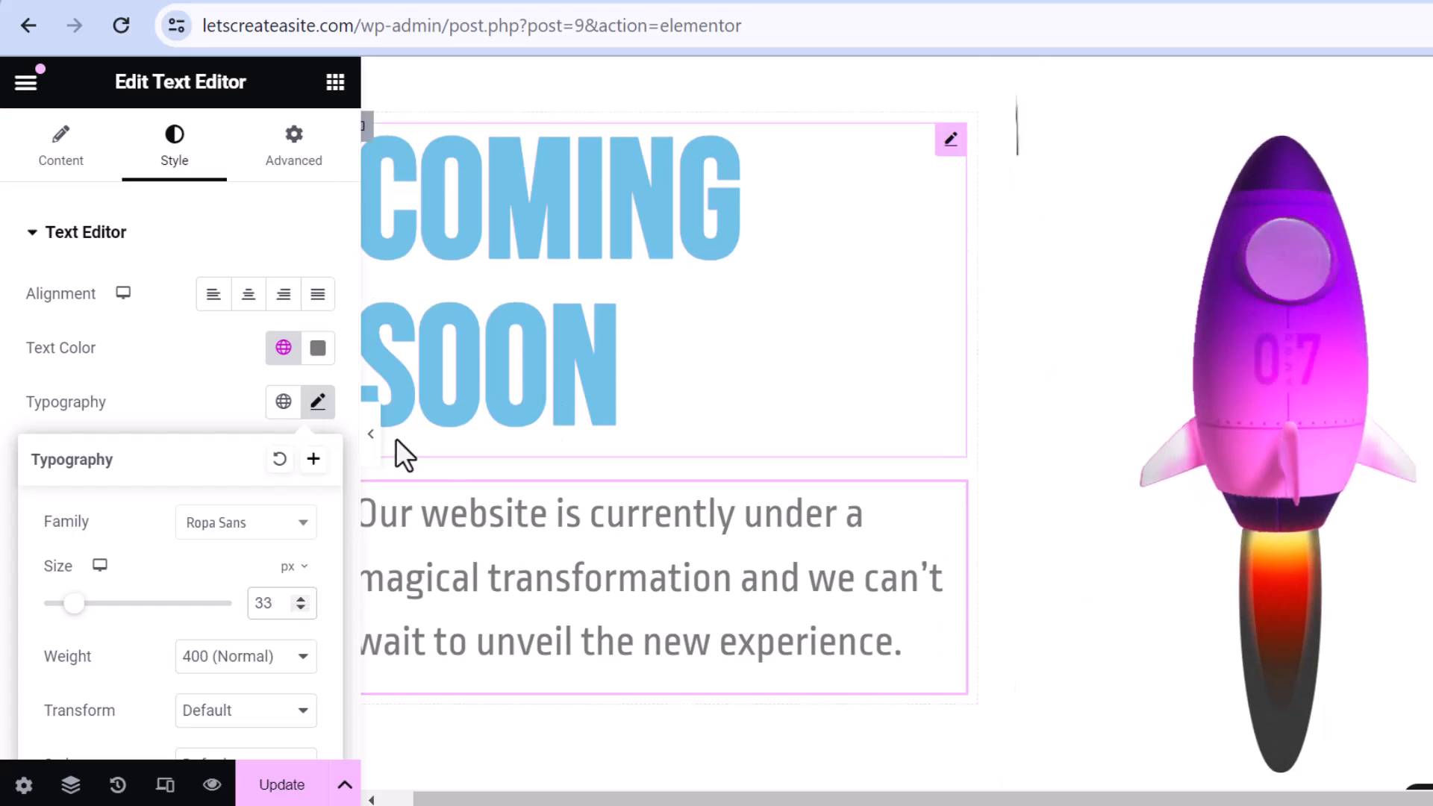
left_click(375, 442)
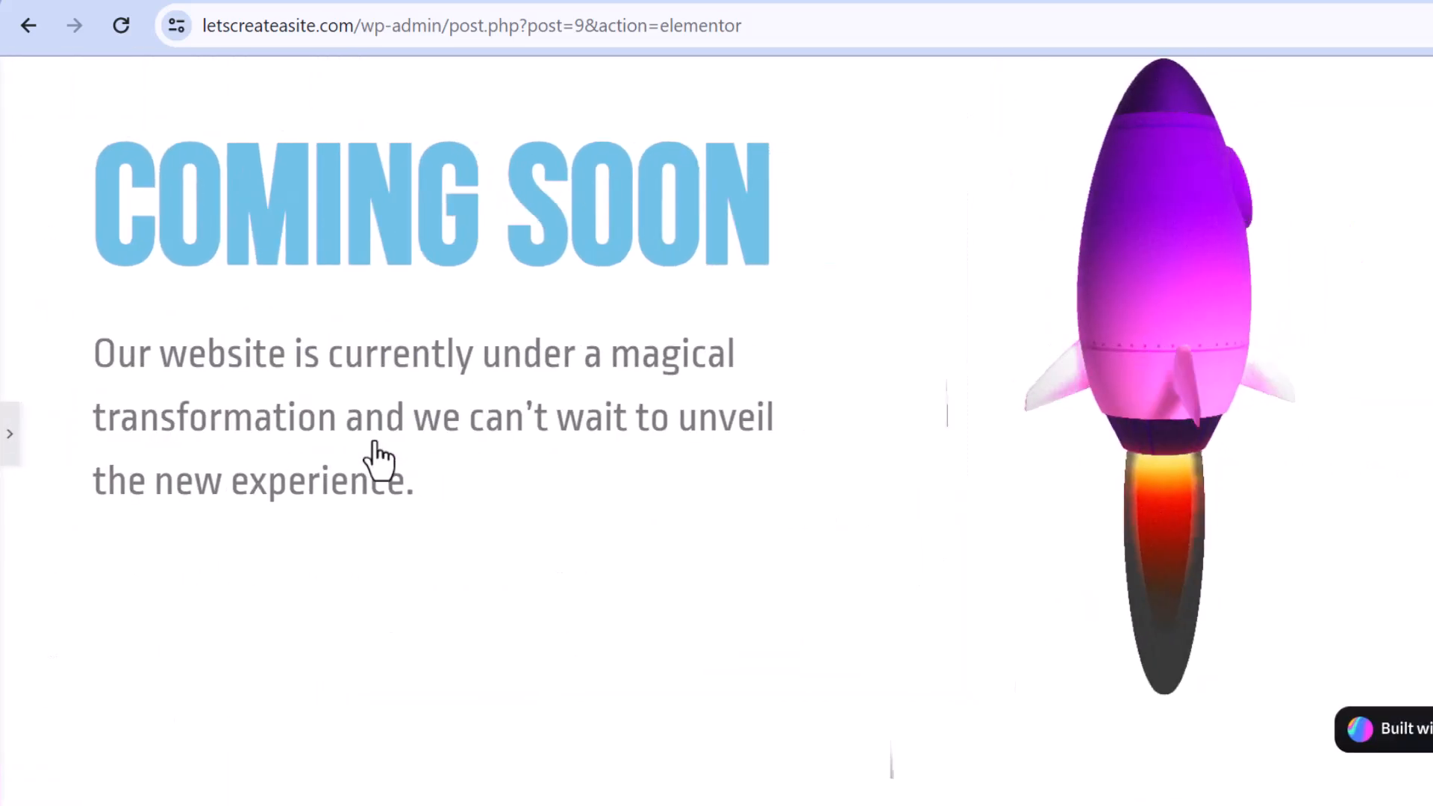
scroll(717, 431, "up", 3)
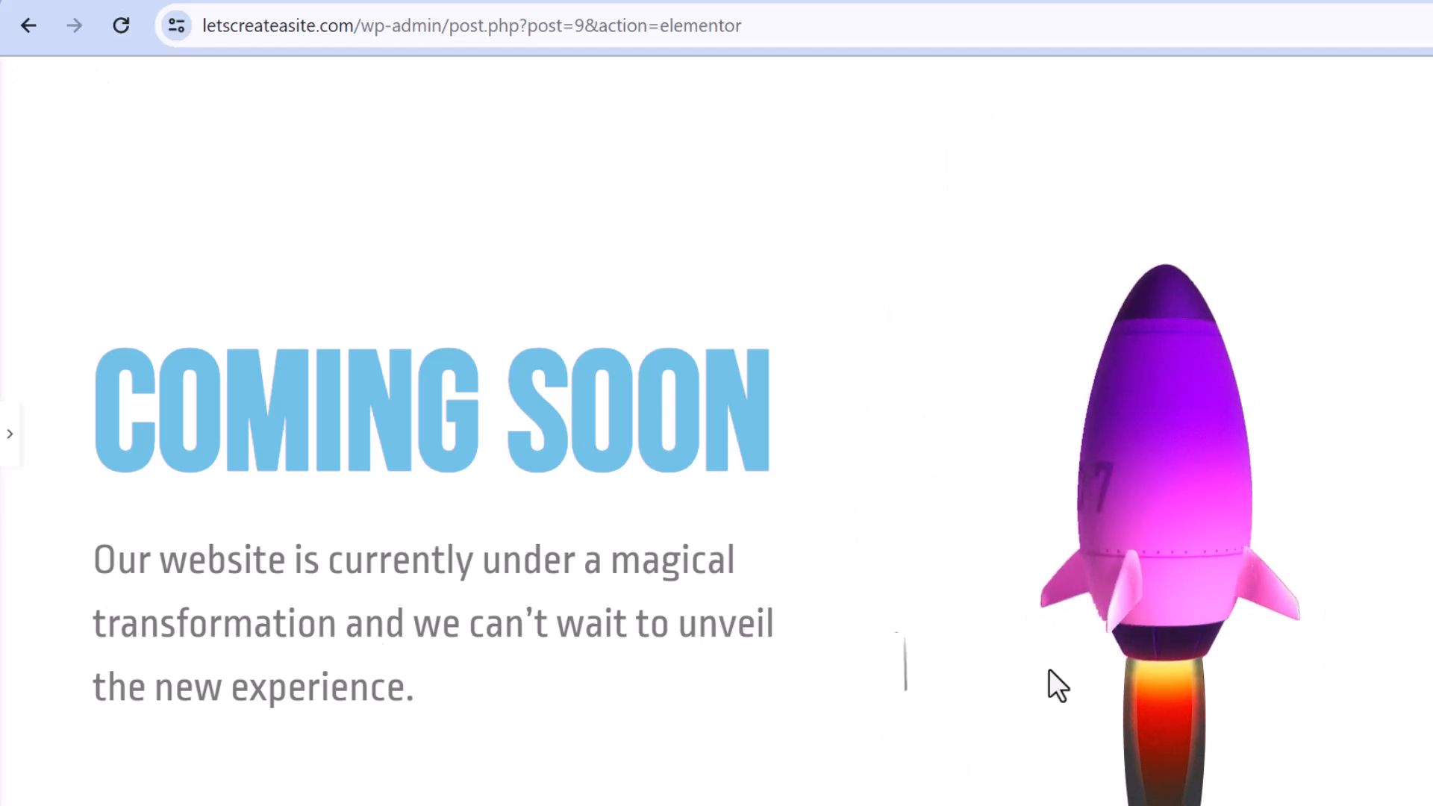
Step: Bring back the editing panel and set the parent container's background type to Classic
left_click(9, 441)
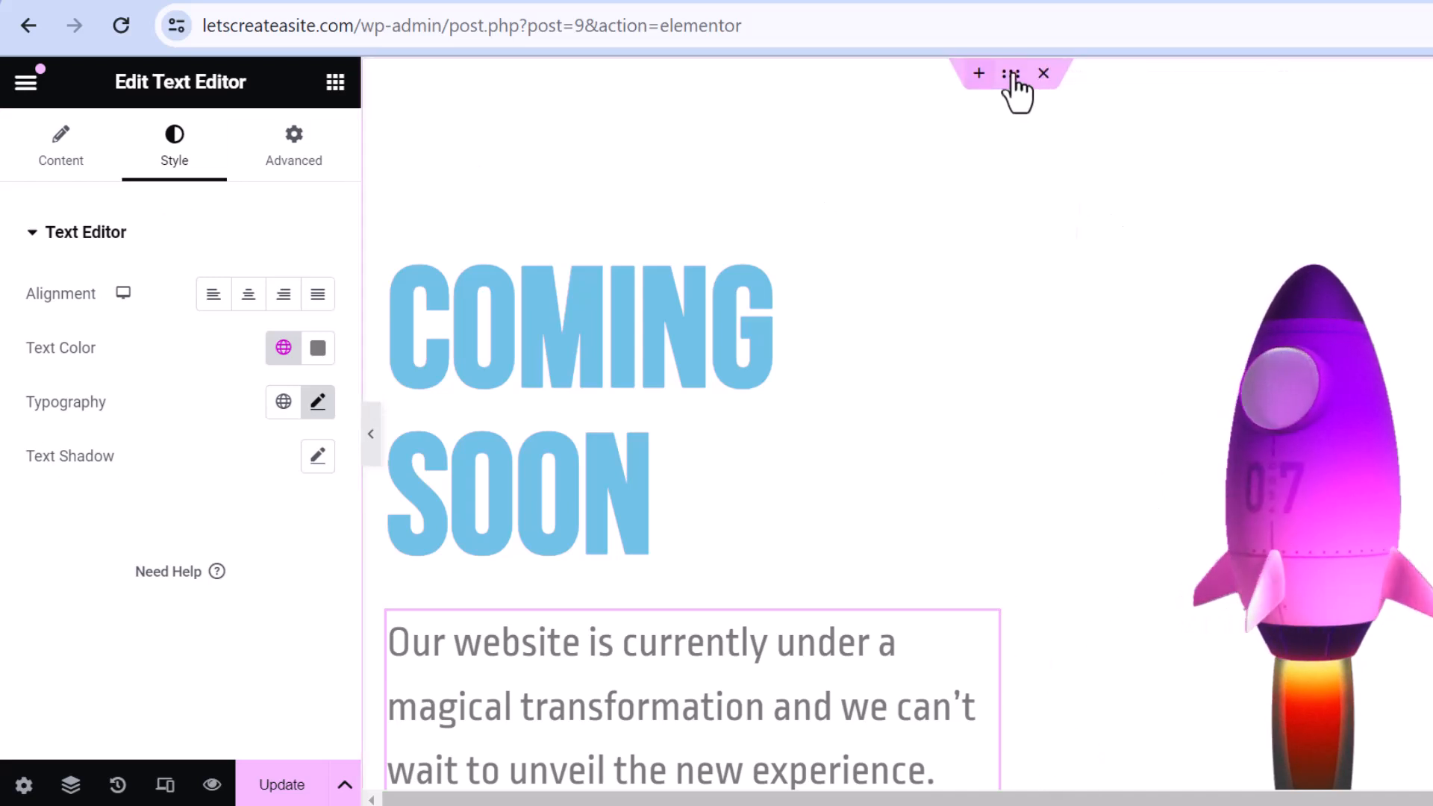
left_click(1012, 74)
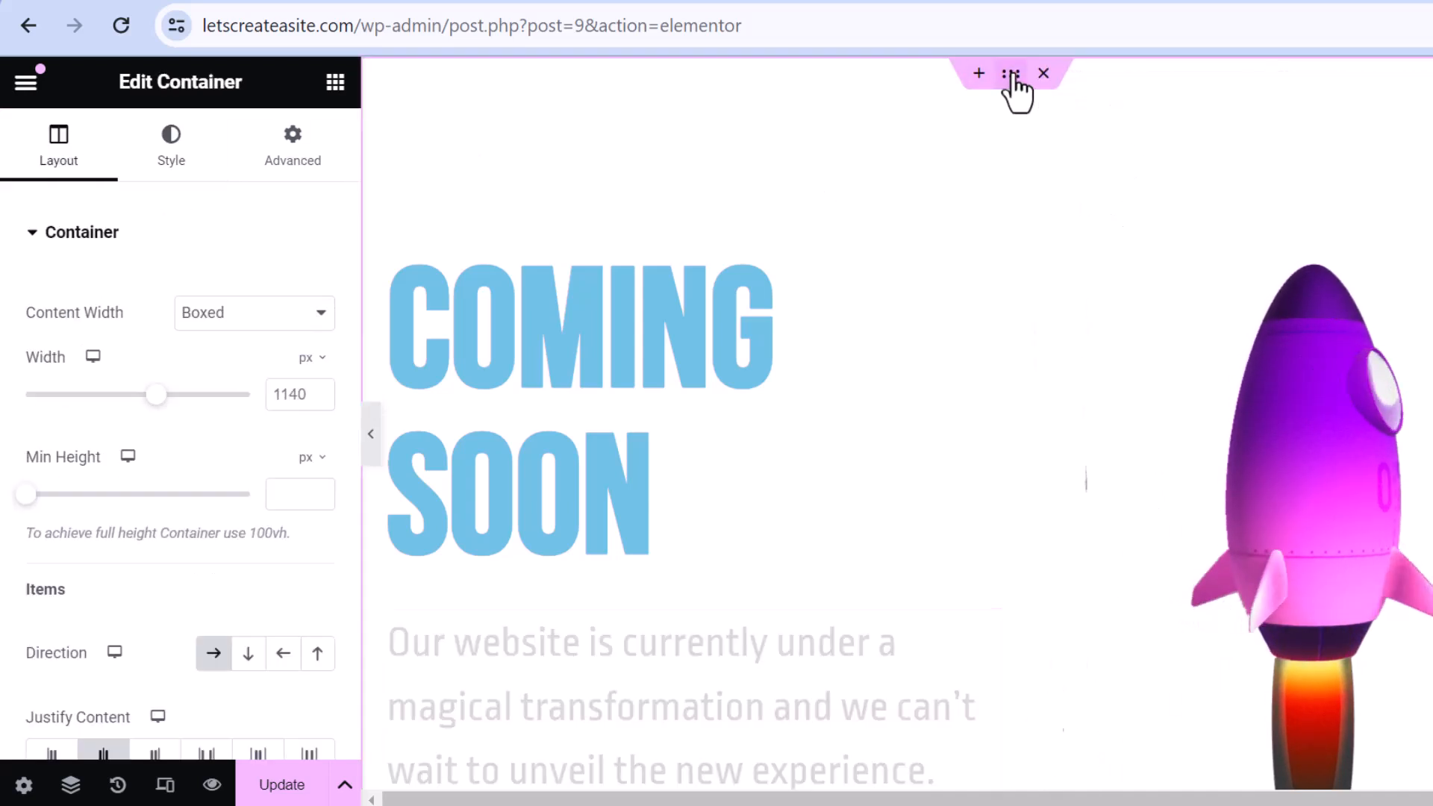
left_click(163, 163)
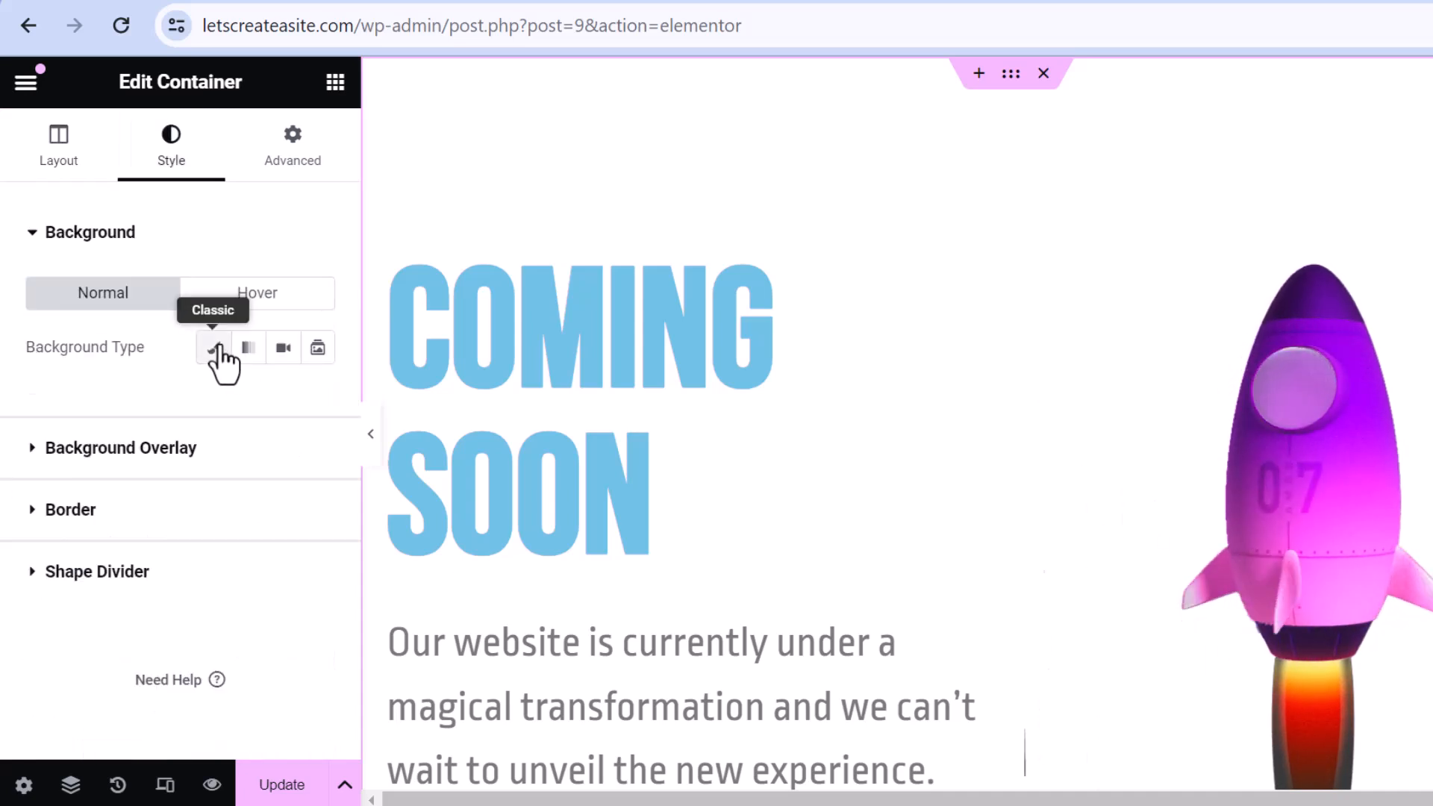
left_click(217, 350)
scroll(187, 418, "down", 2)
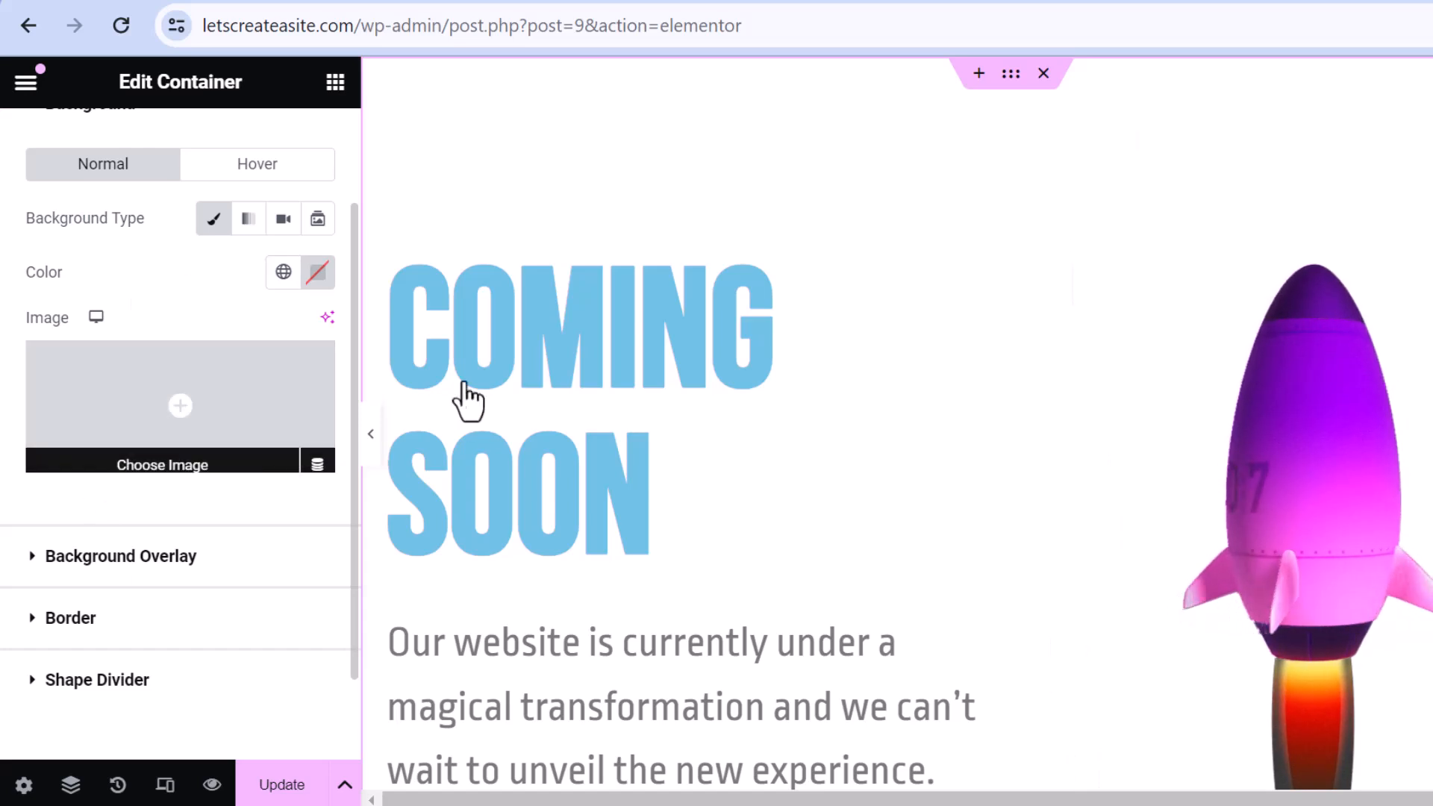
Step: Upload the planet picture space-1569133_1920-1.jpg from the computer as the image for the container's background
left_click(198, 418)
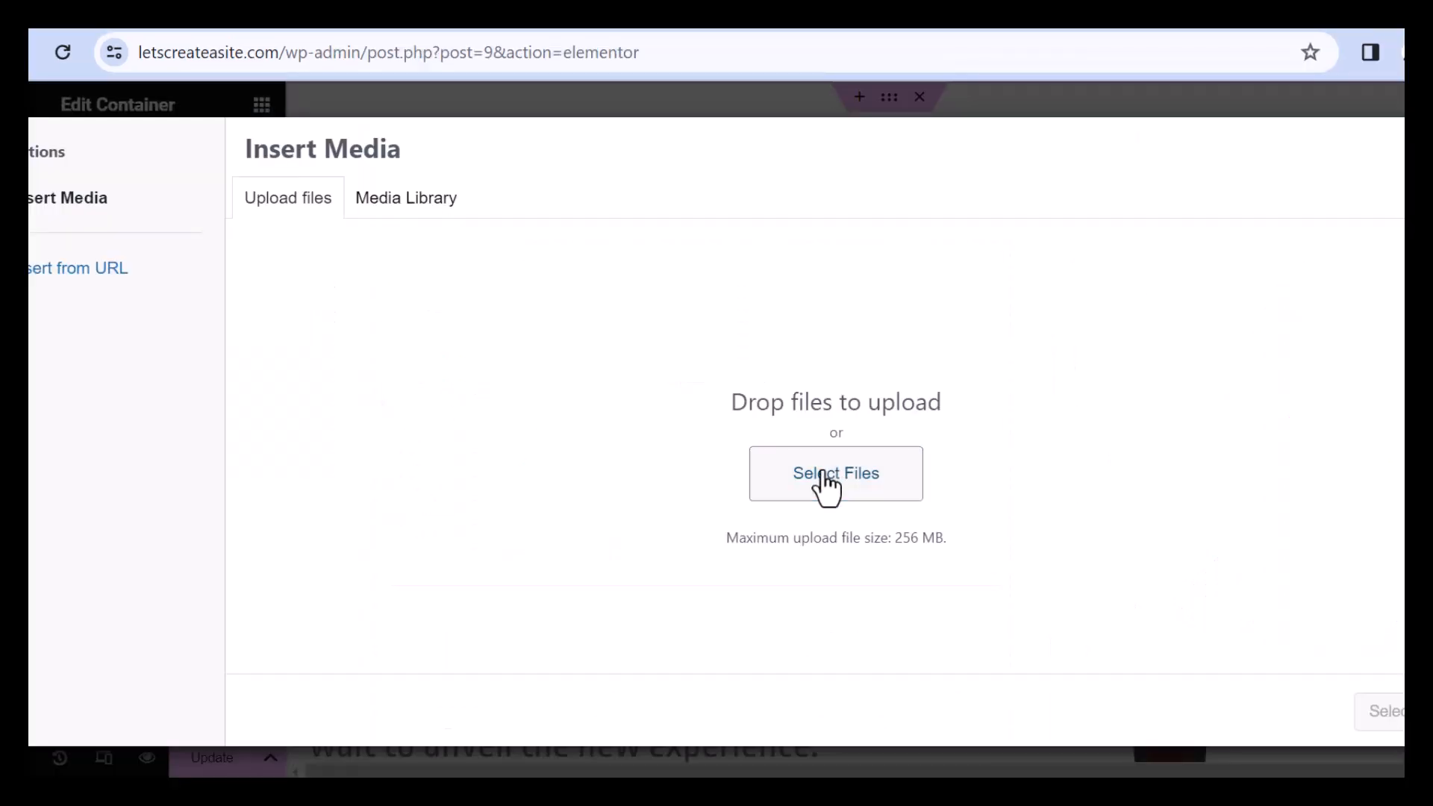
left_click(827, 489)
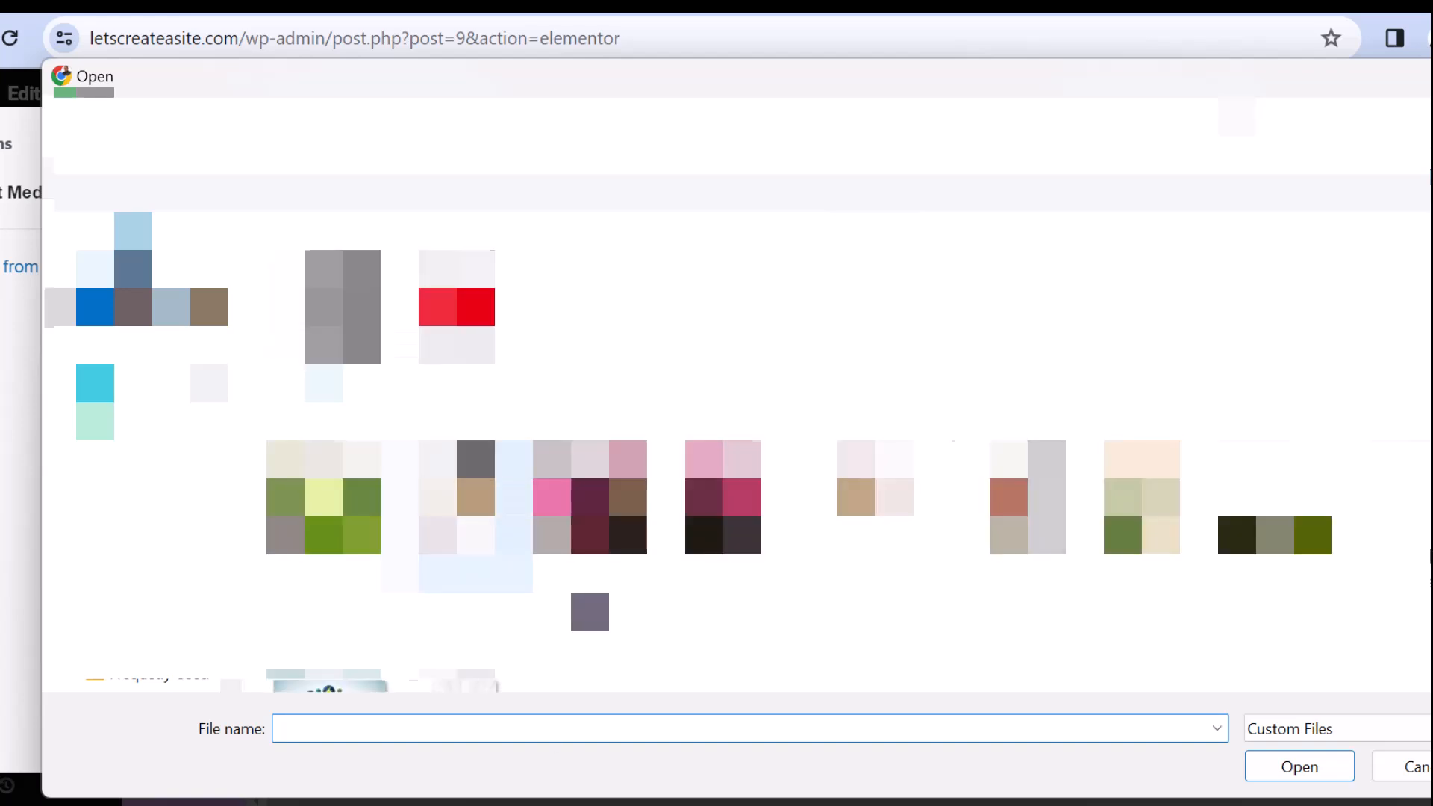
scroll(476, 477, "up", 3)
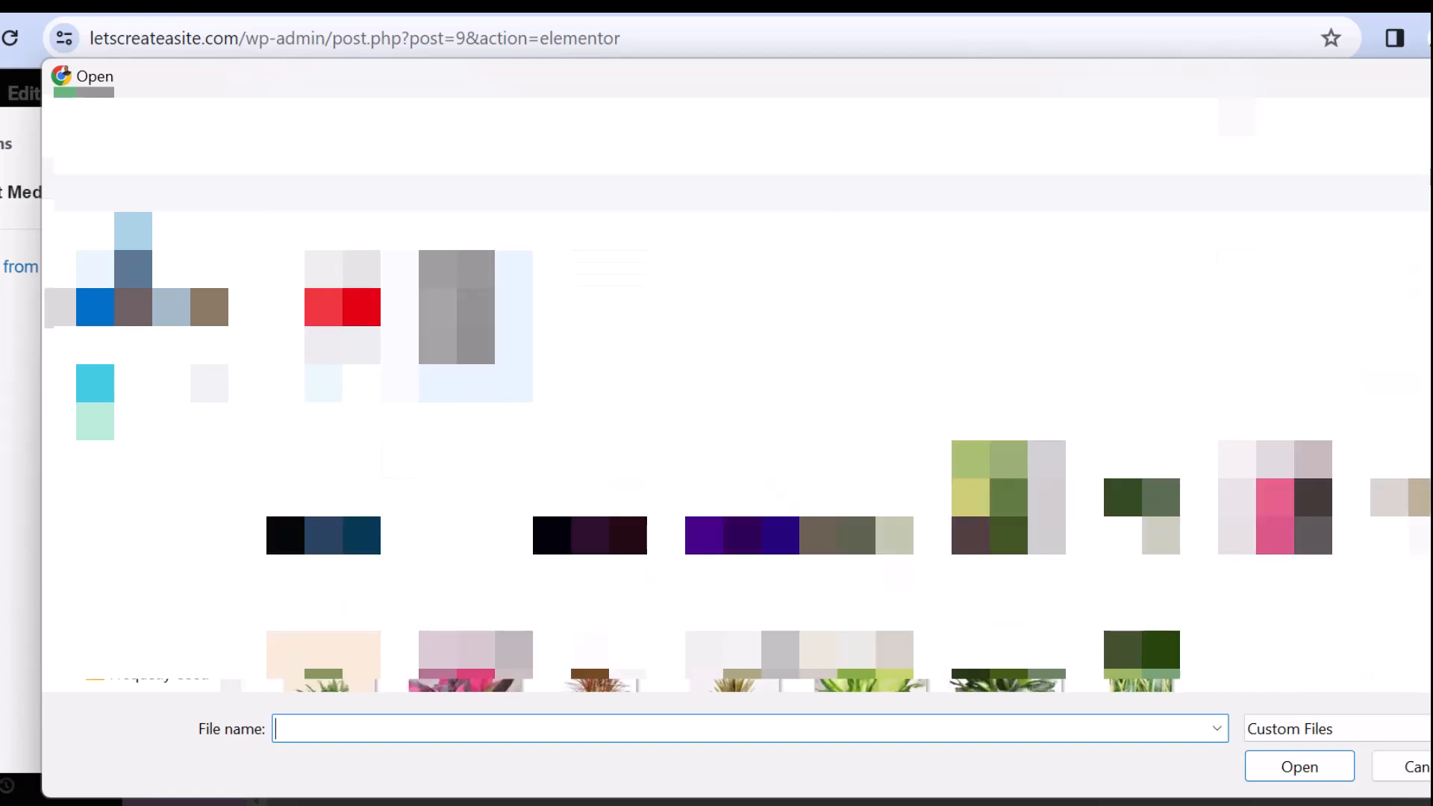
double_click(361, 535)
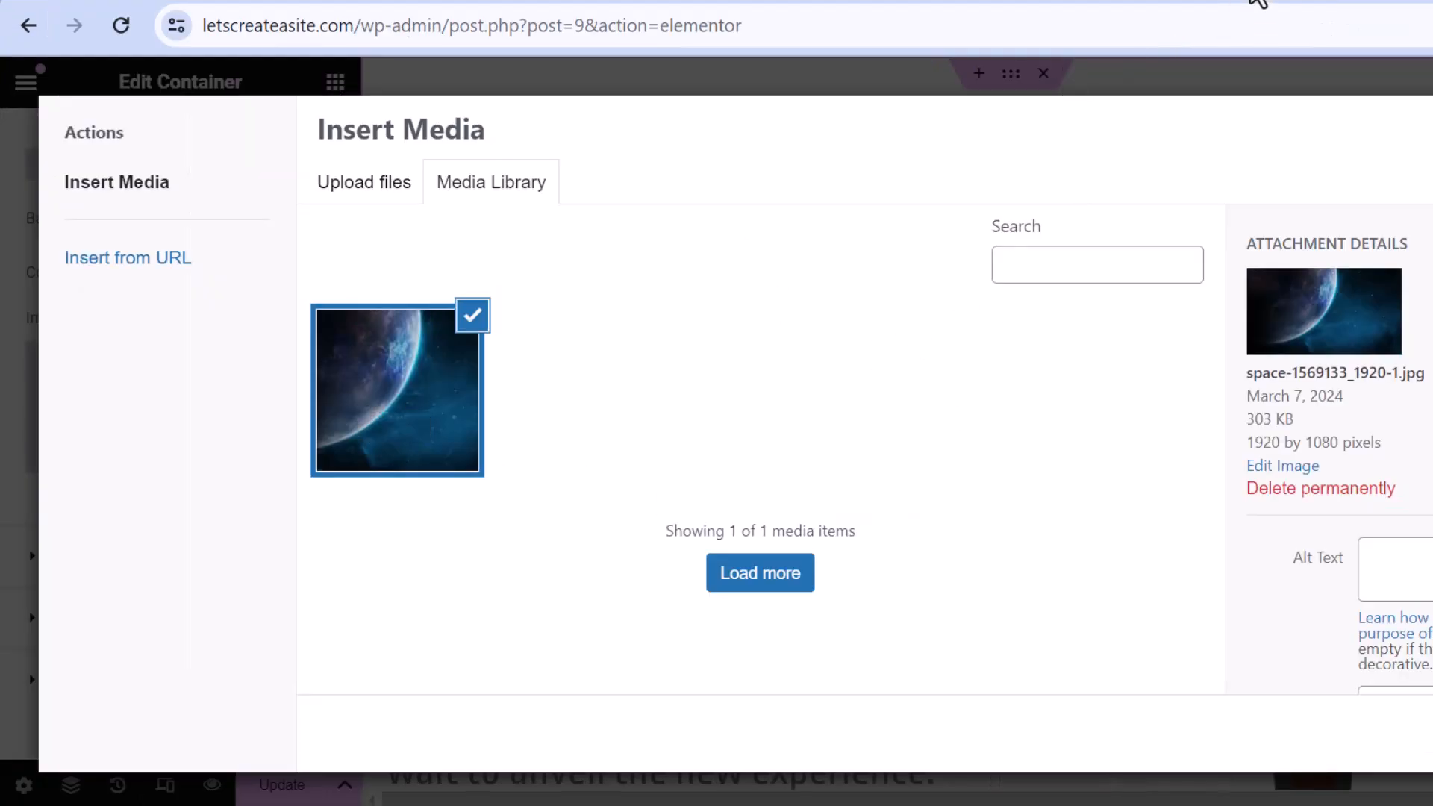
Step: Switch to Pixabay and browse the search results for space images
left_click(1258, 2)
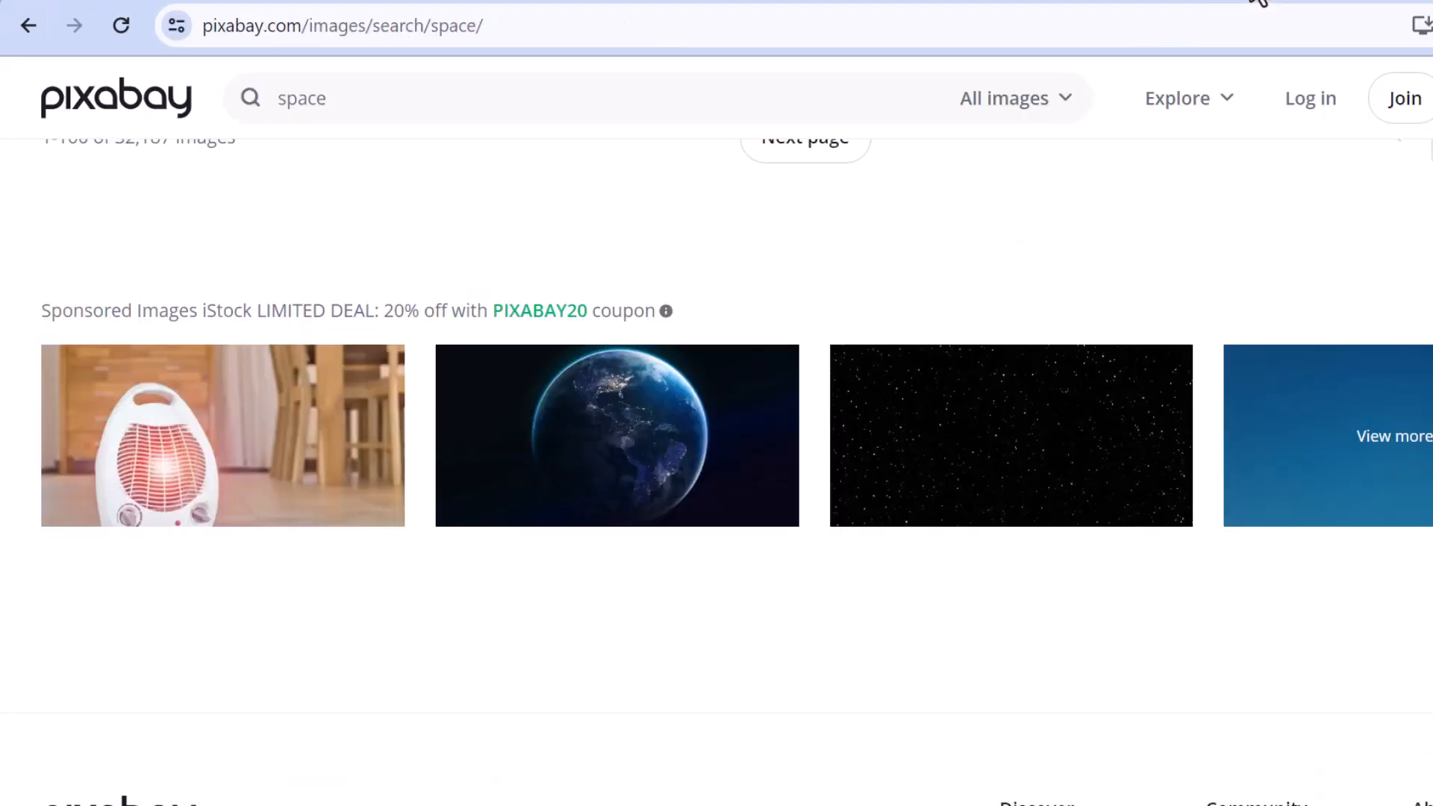
scroll(704, 400, "down", 5)
scroll(721, 529, "up", 15)
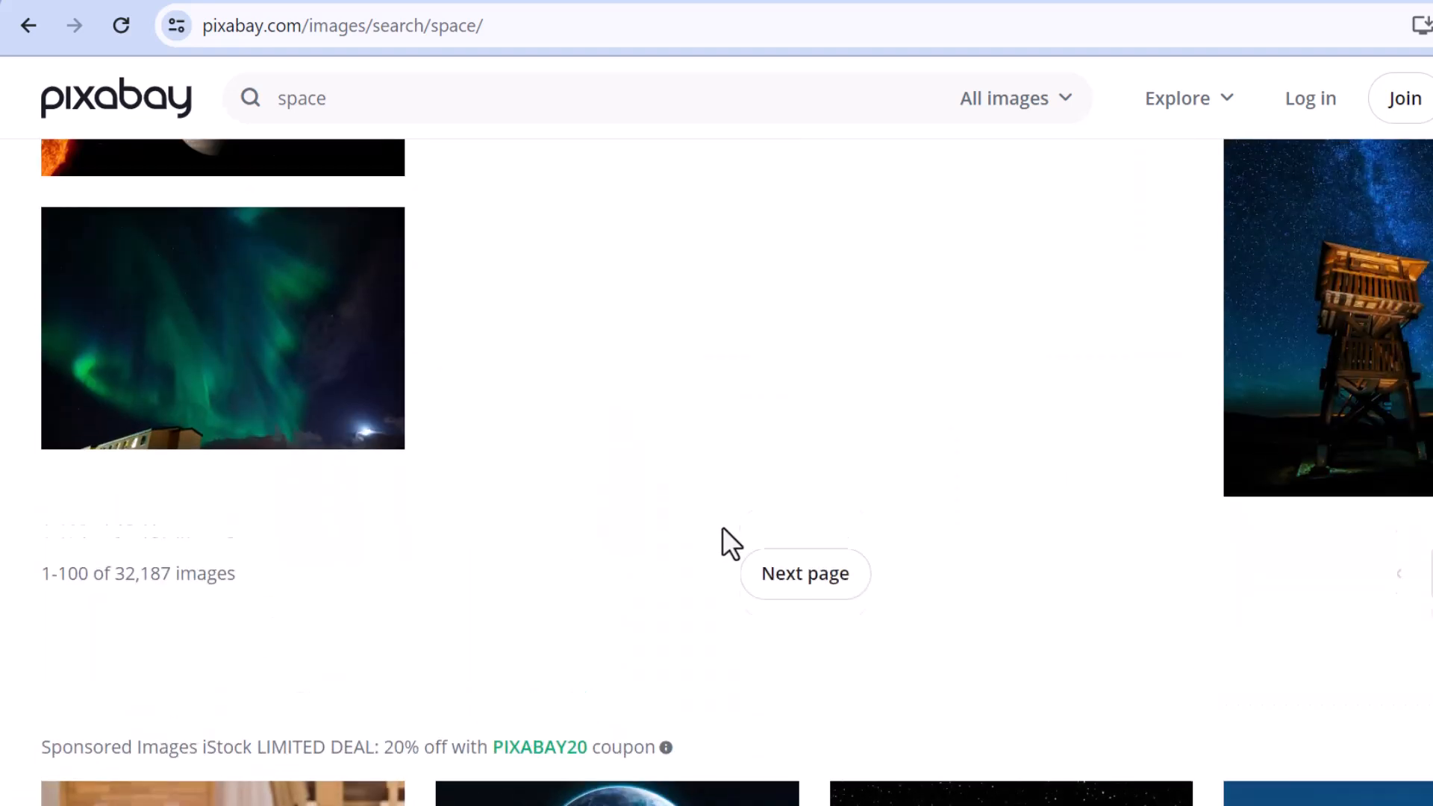
scroll(722, 527, "up", 10)
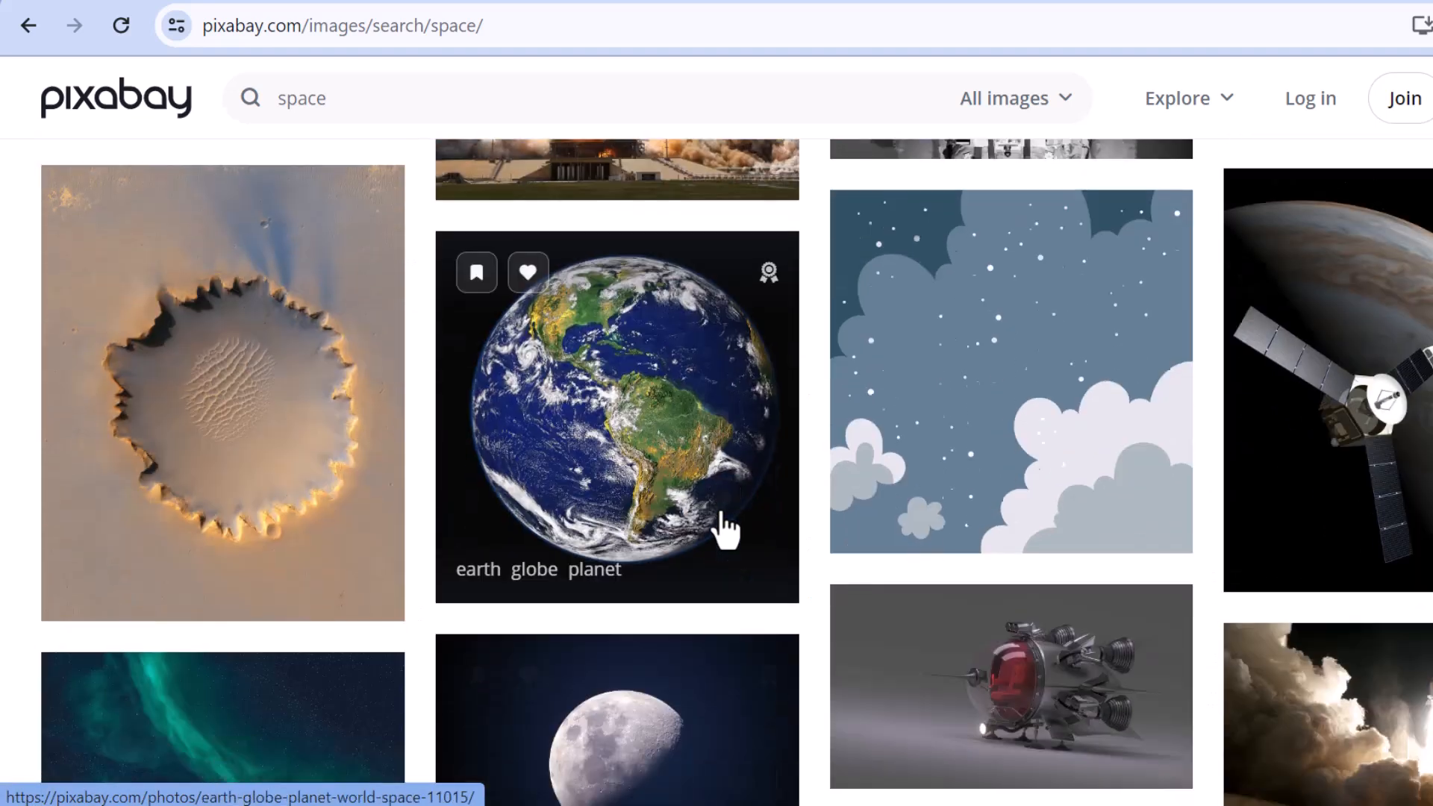
scroll(728, 513, "up", 10)
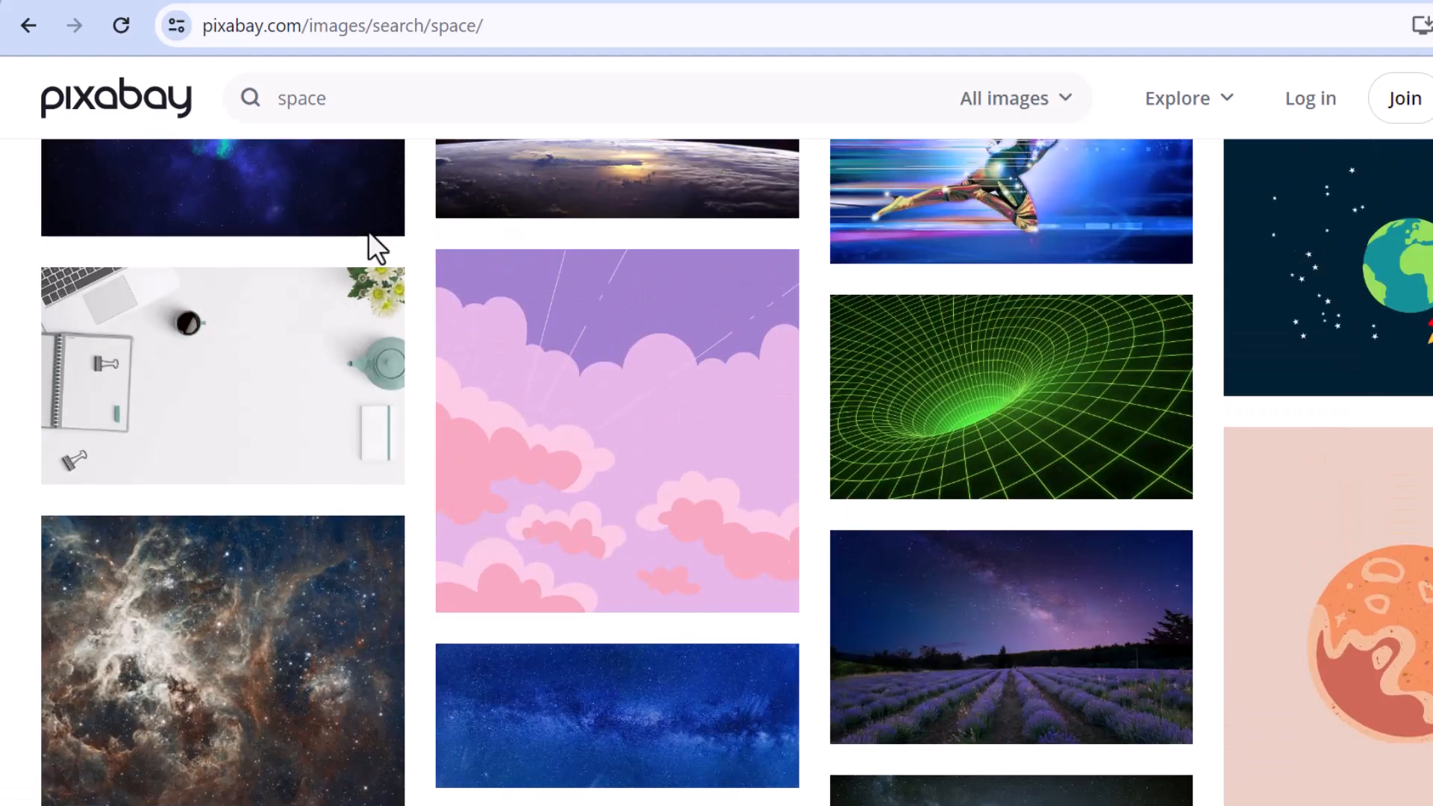
scroll(1023, 396, "down", 10)
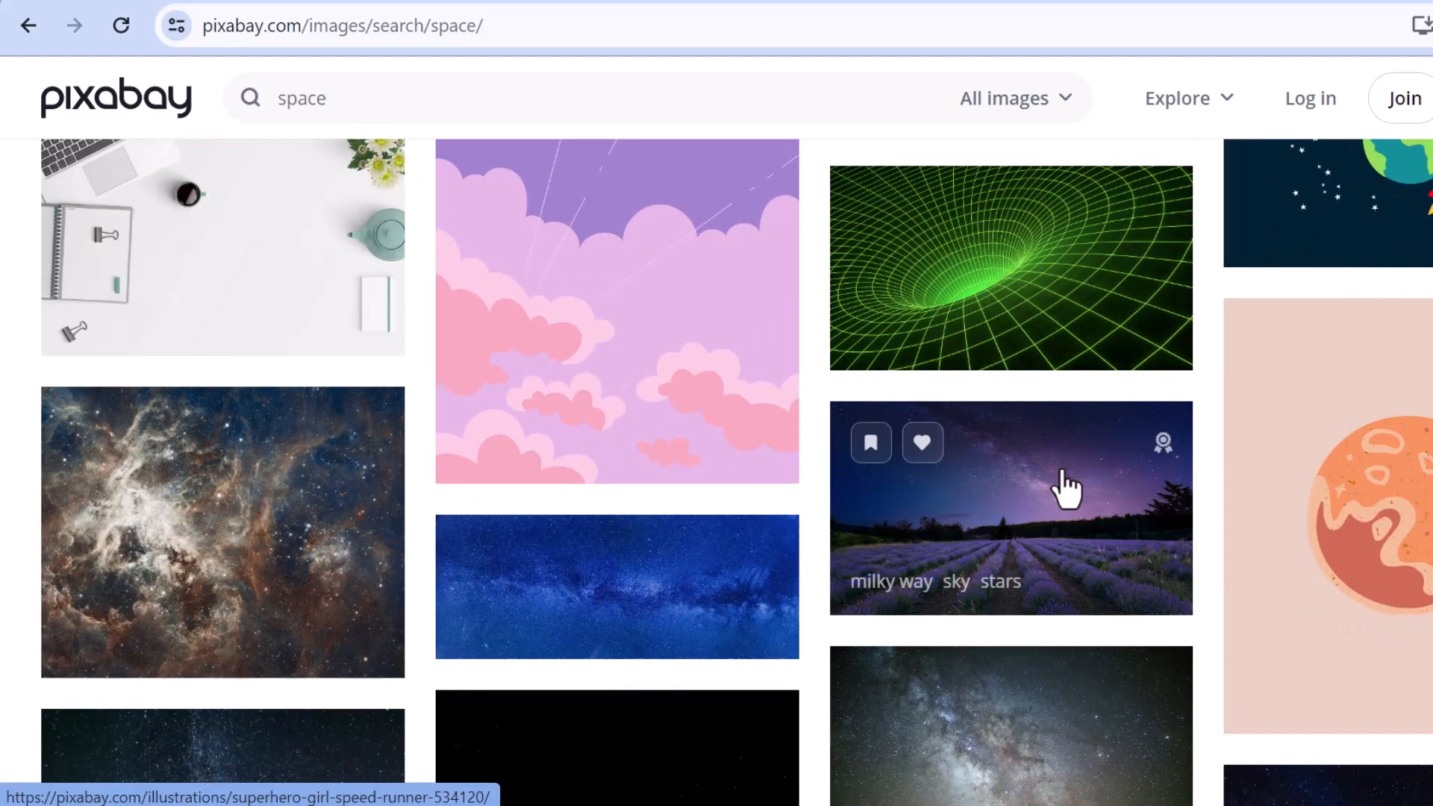
Step: Finish browsing the Pixabay space images, return to Elementor and insert the uploaded space-1569133_1920-1.jpg as the container's background image
scroll(1045, 336, "down", 7)
scroll(1037, 343, "up", 4)
scroll(1014, 377, "up", 17)
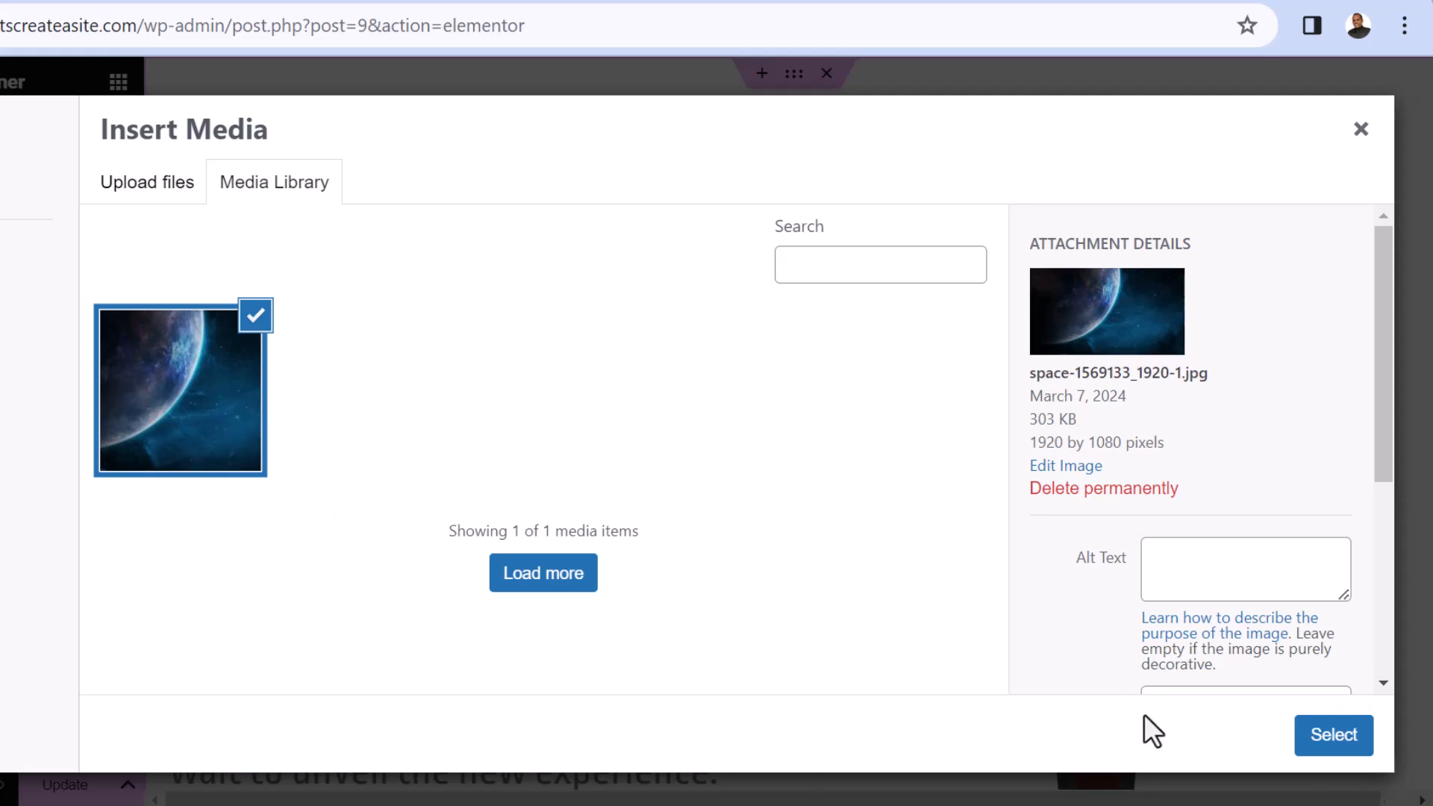
left_click(1319, 736)
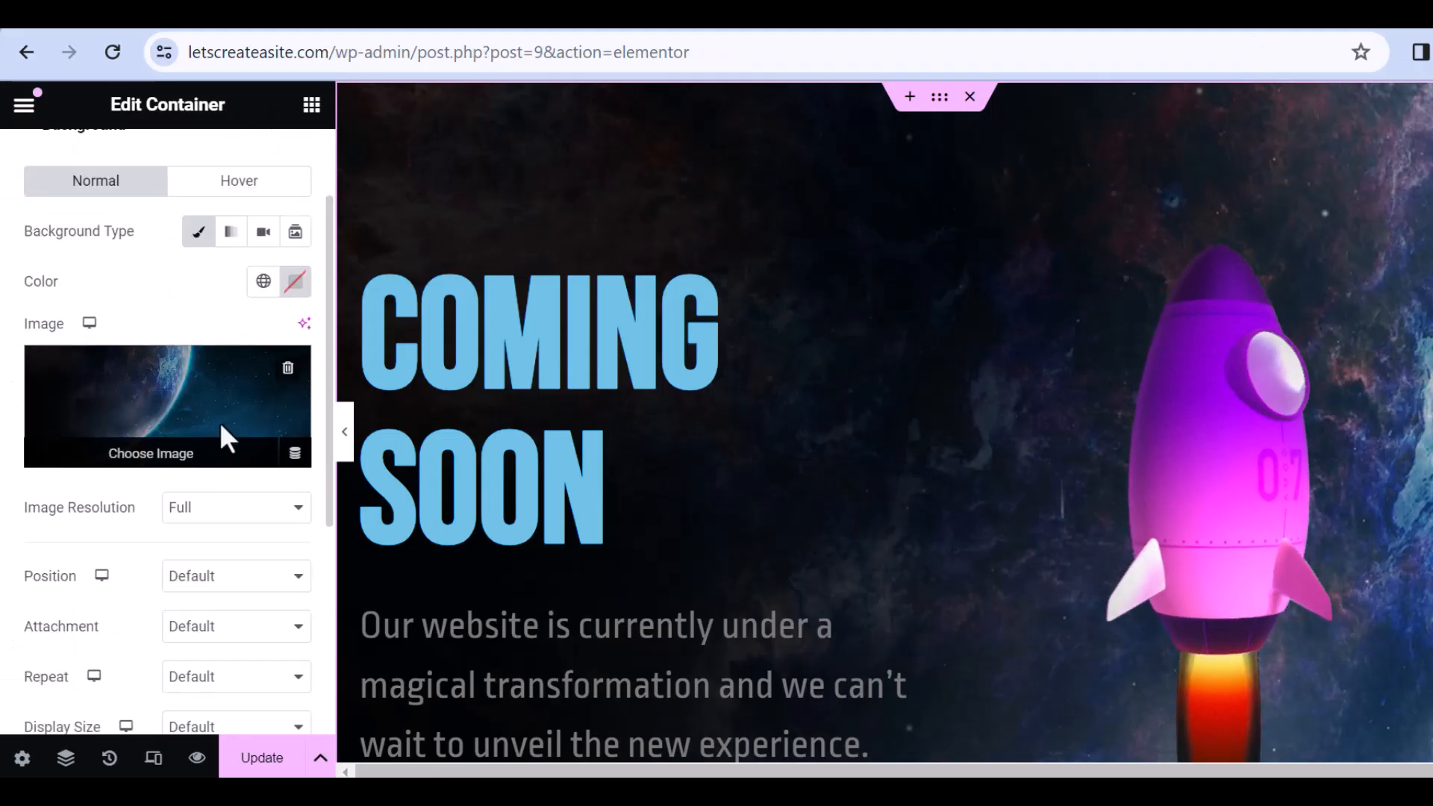
Step: Set the background image's position to Center Center, attachment to Fixed, repeat to No-repeat and display size to Cover
scroll(224, 440, "down", 2)
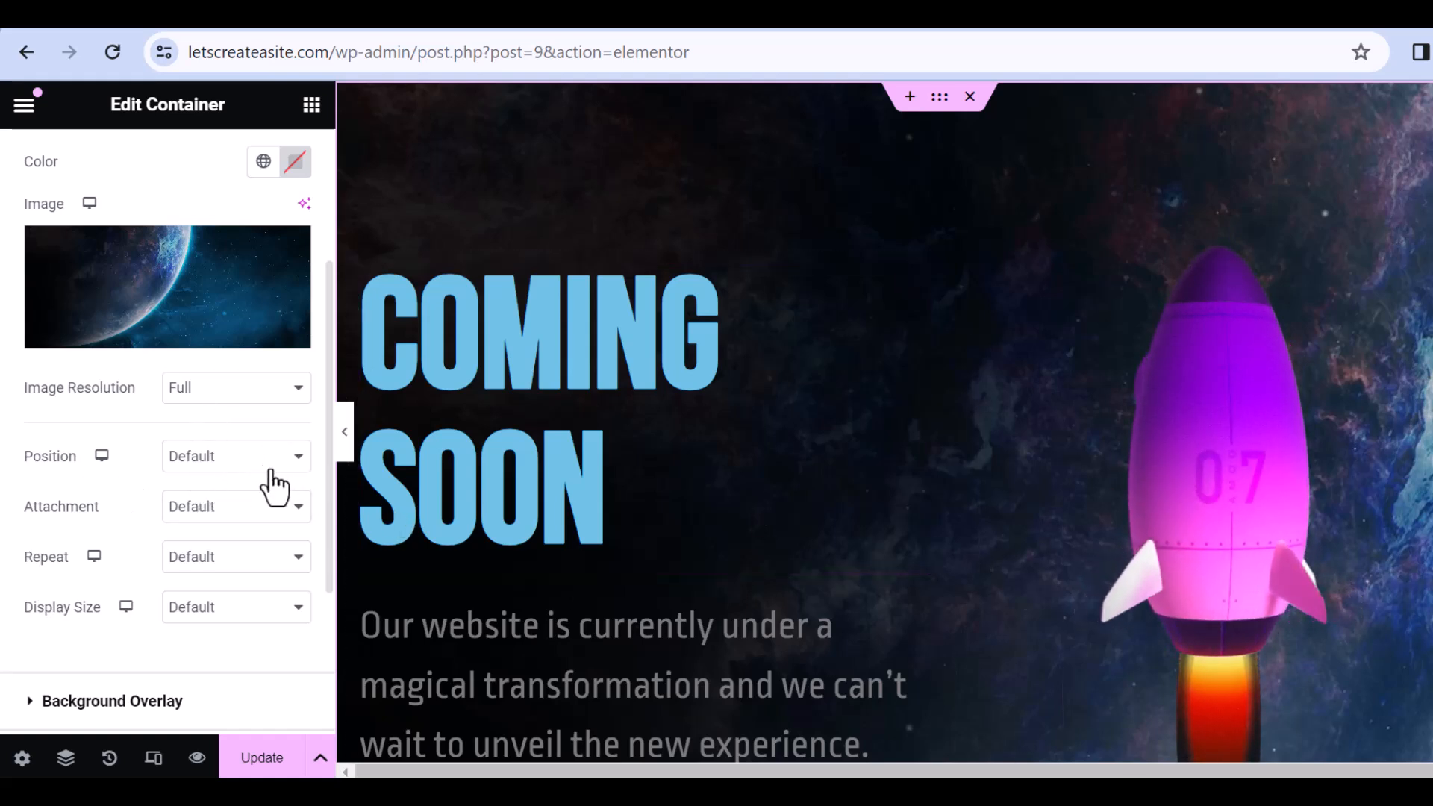
left_click(213, 458)
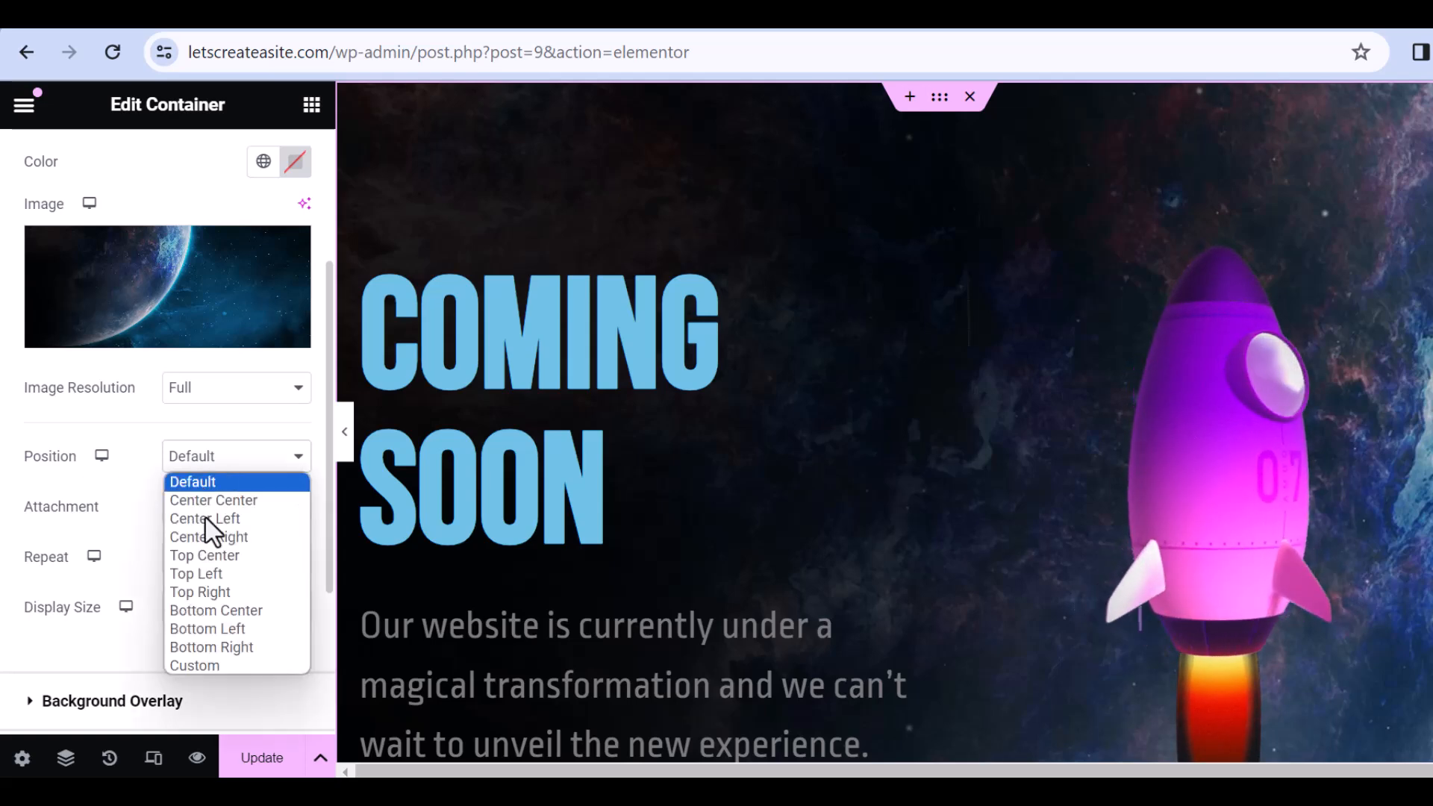
left_click(213, 499)
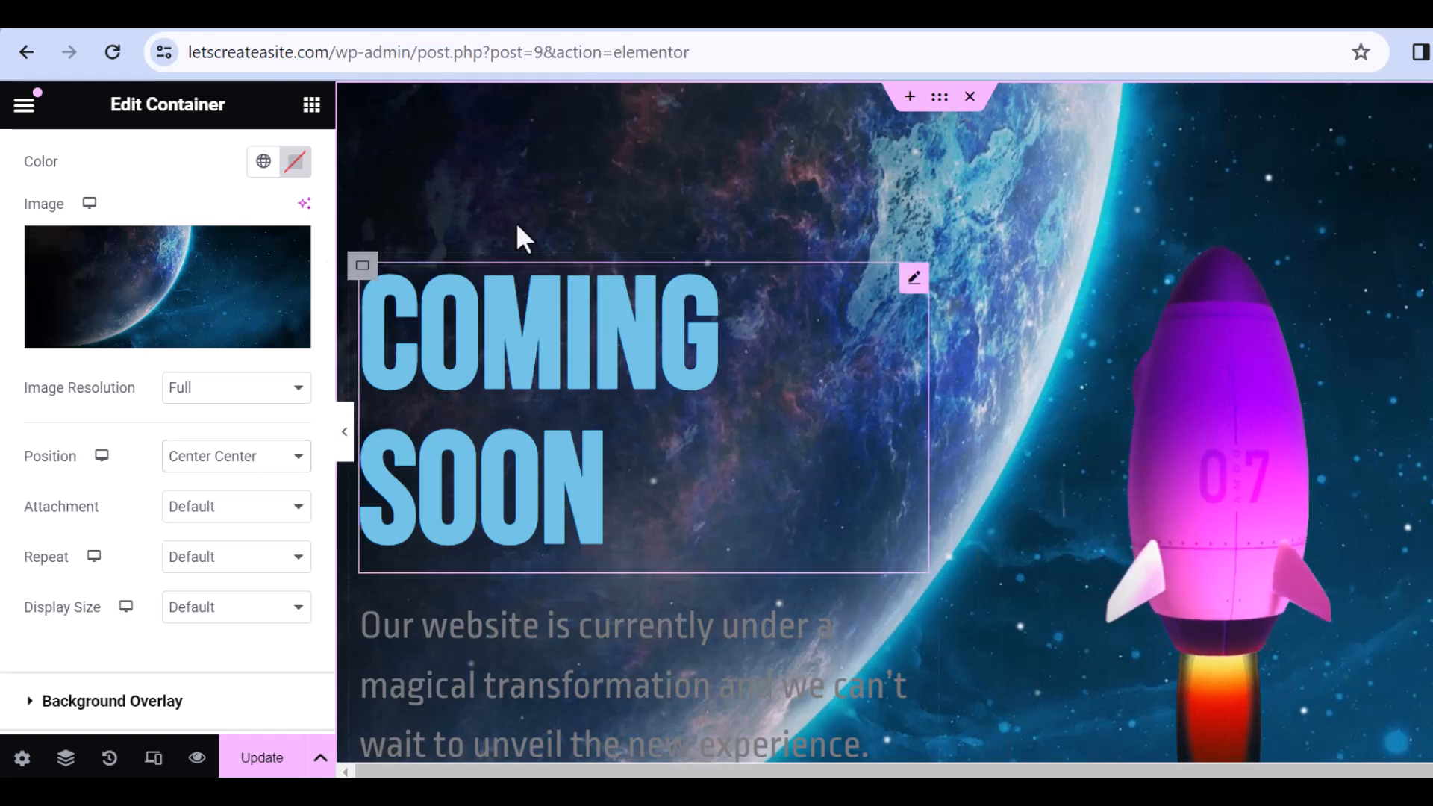
left_click(226, 511)
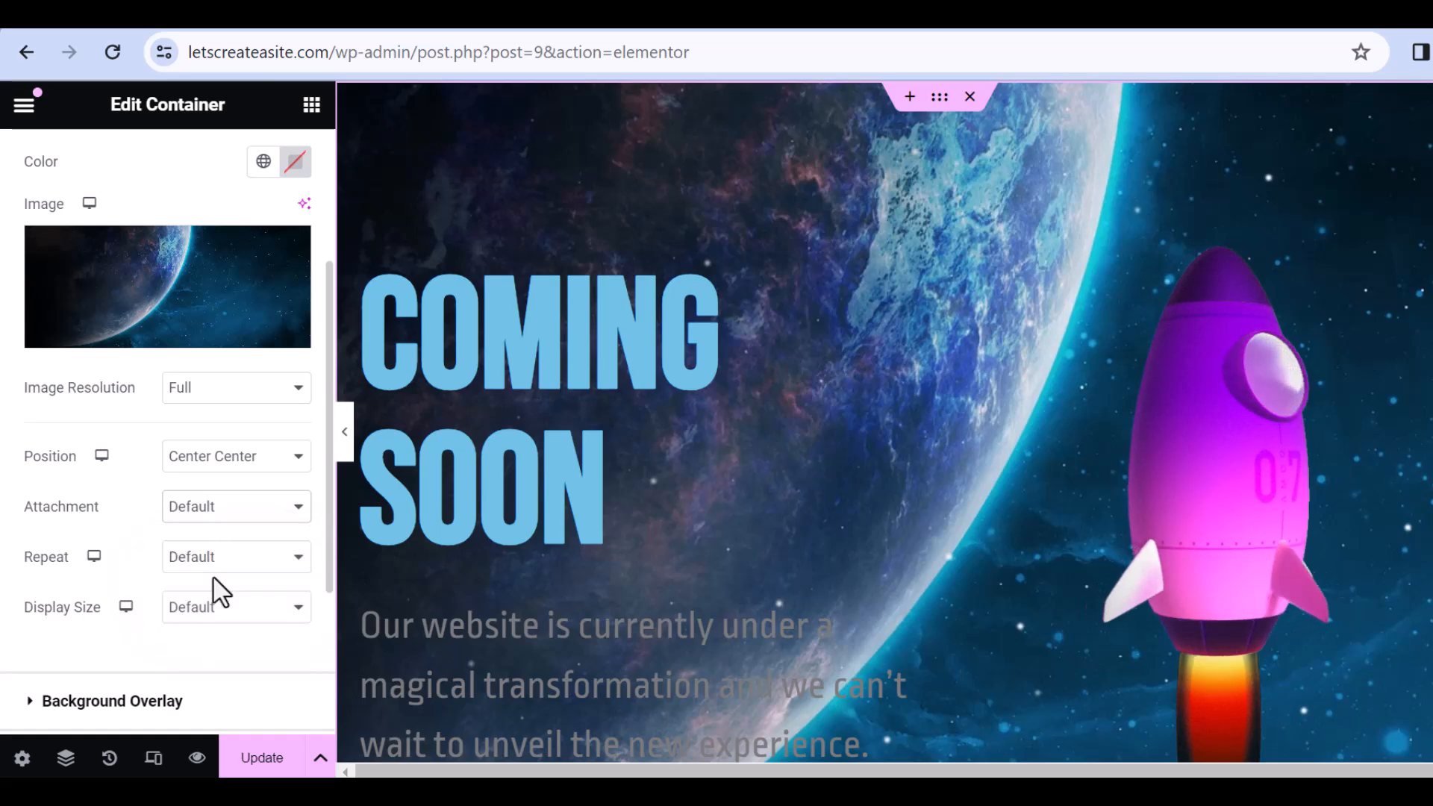
left_click(213, 574)
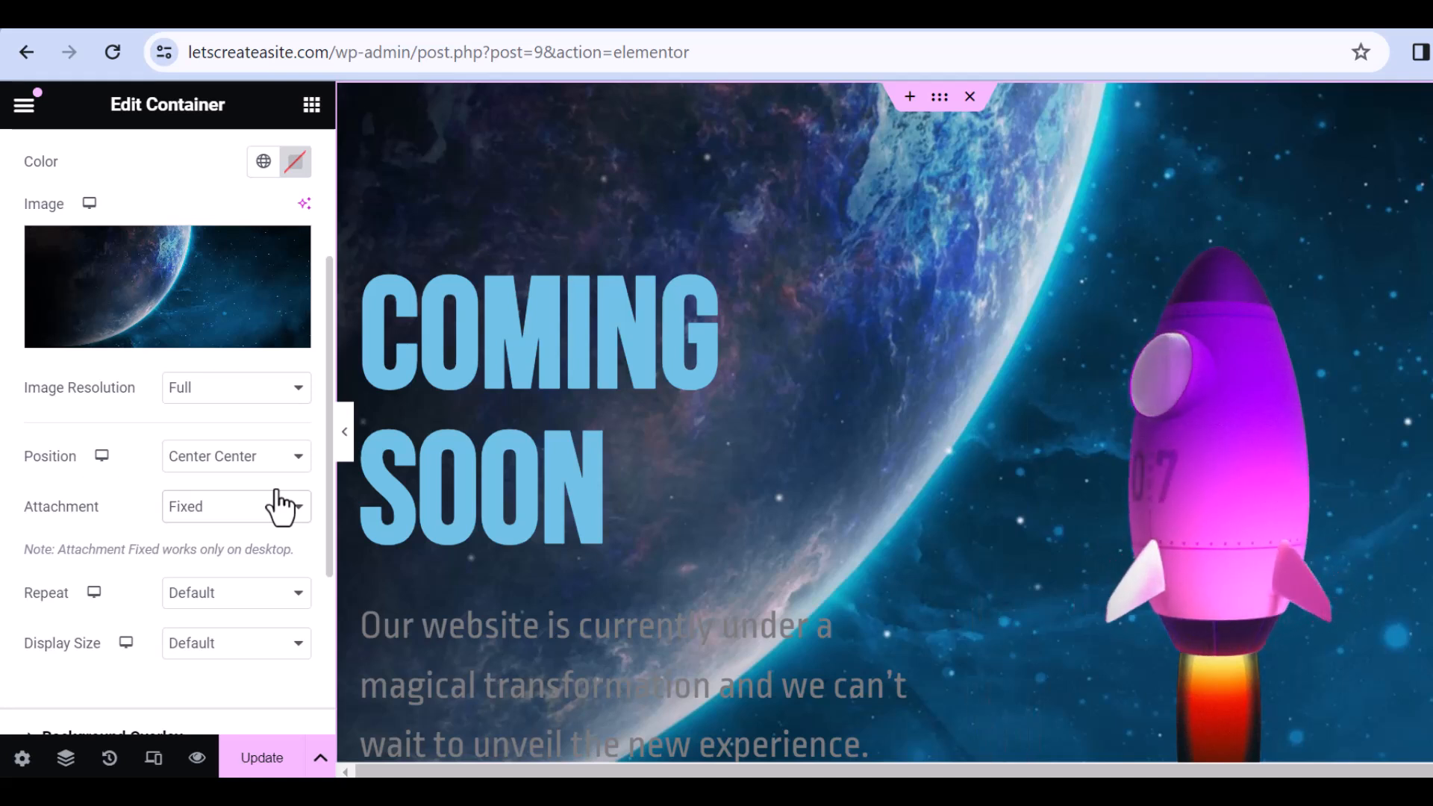
left_click(186, 596)
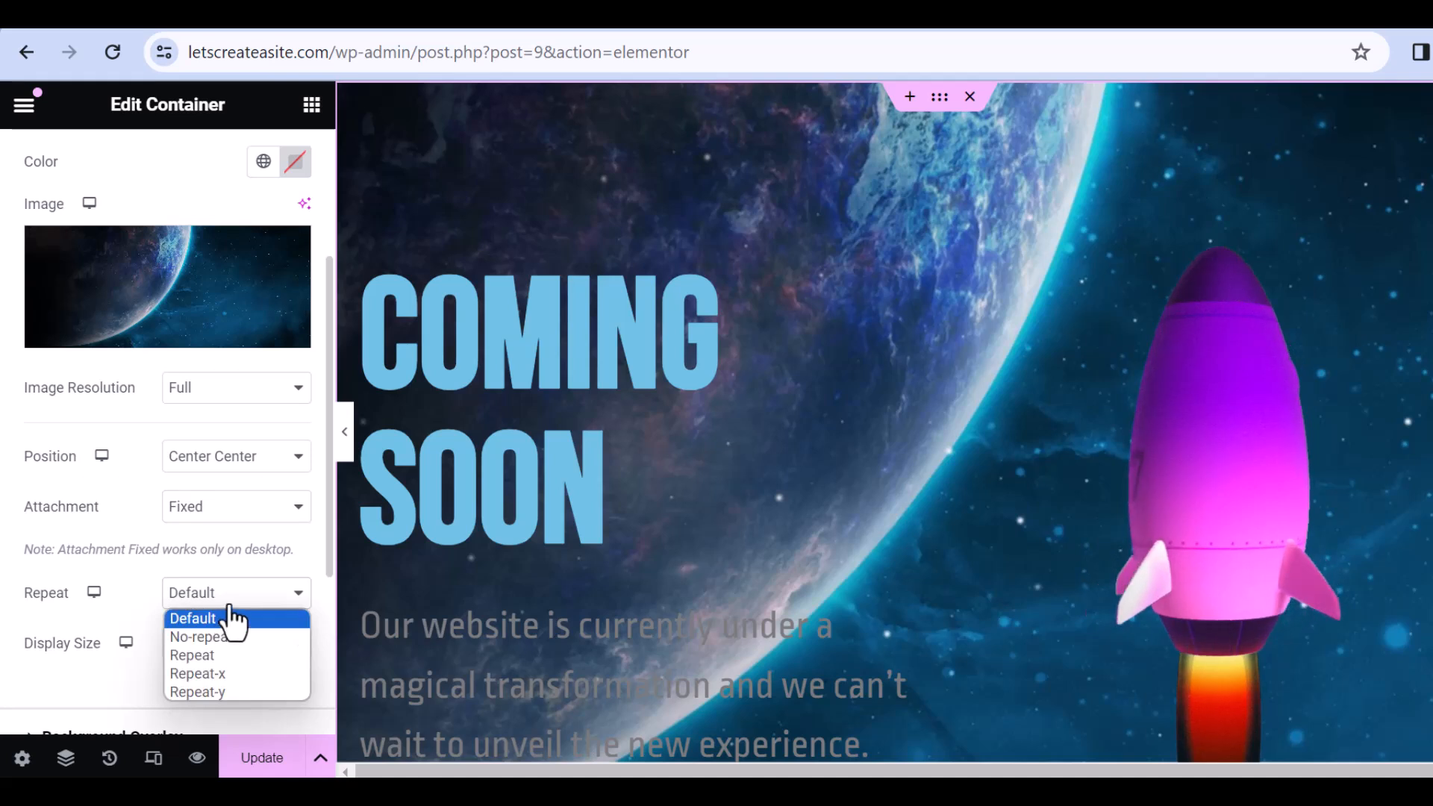
left_click(224, 638)
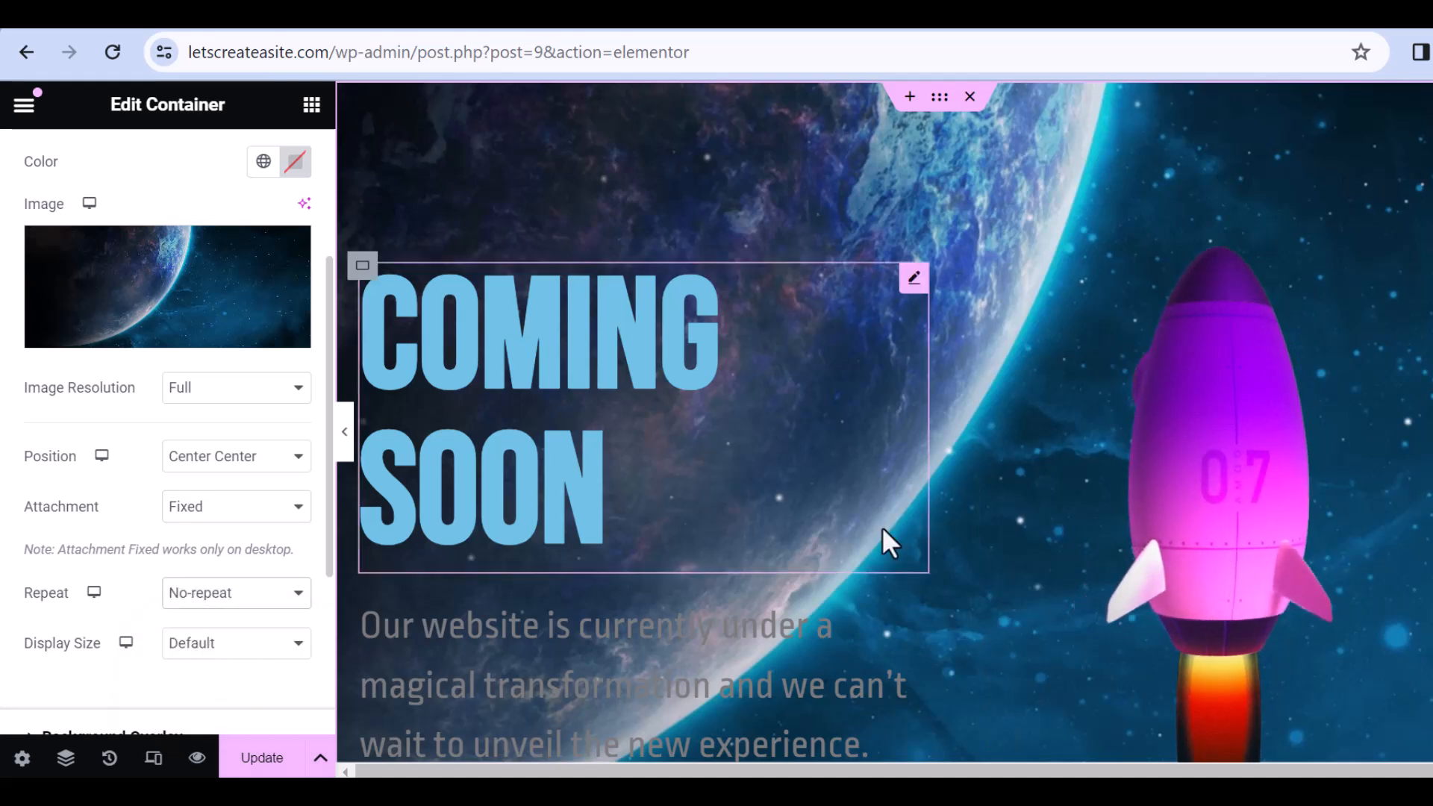
left_click(209, 652)
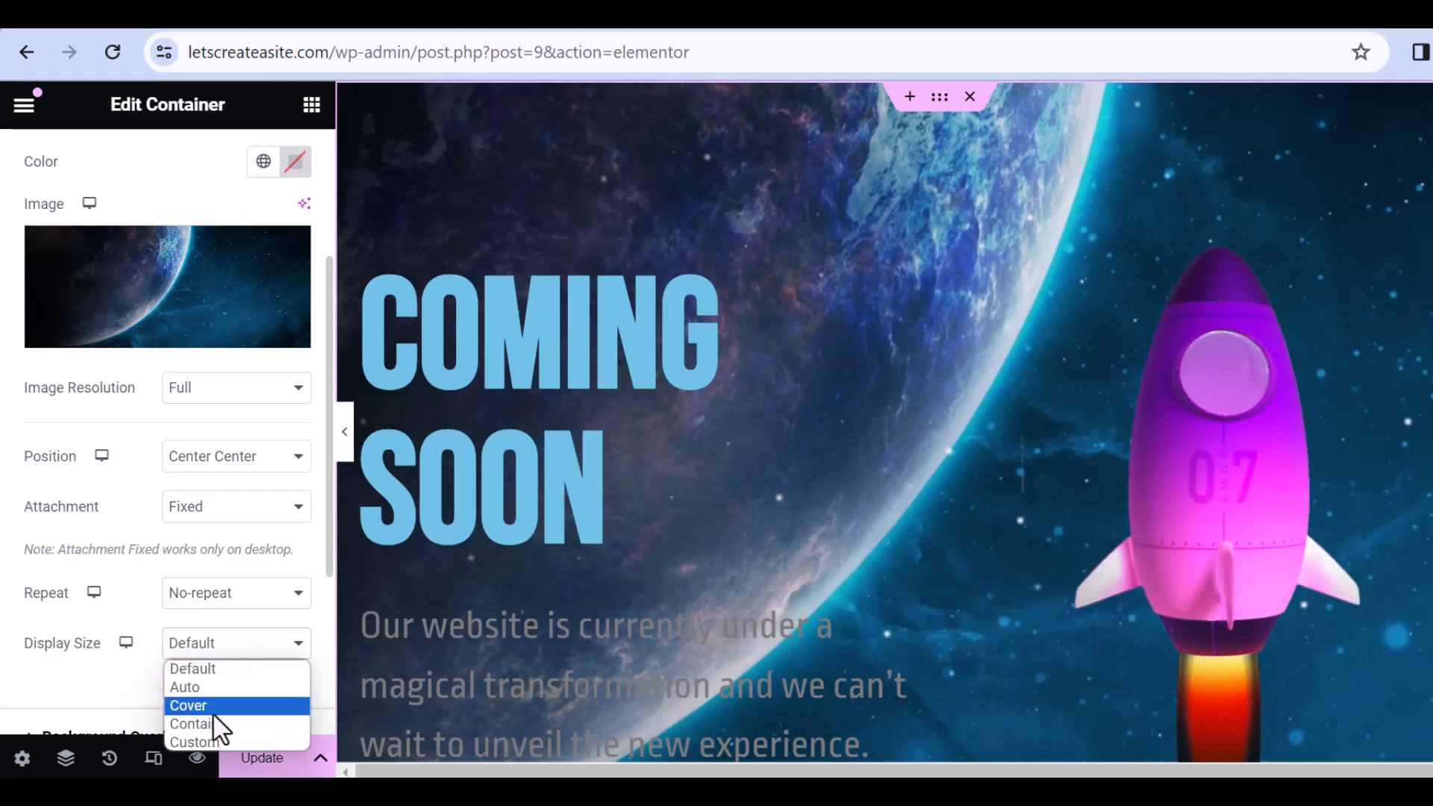
left_click(213, 706)
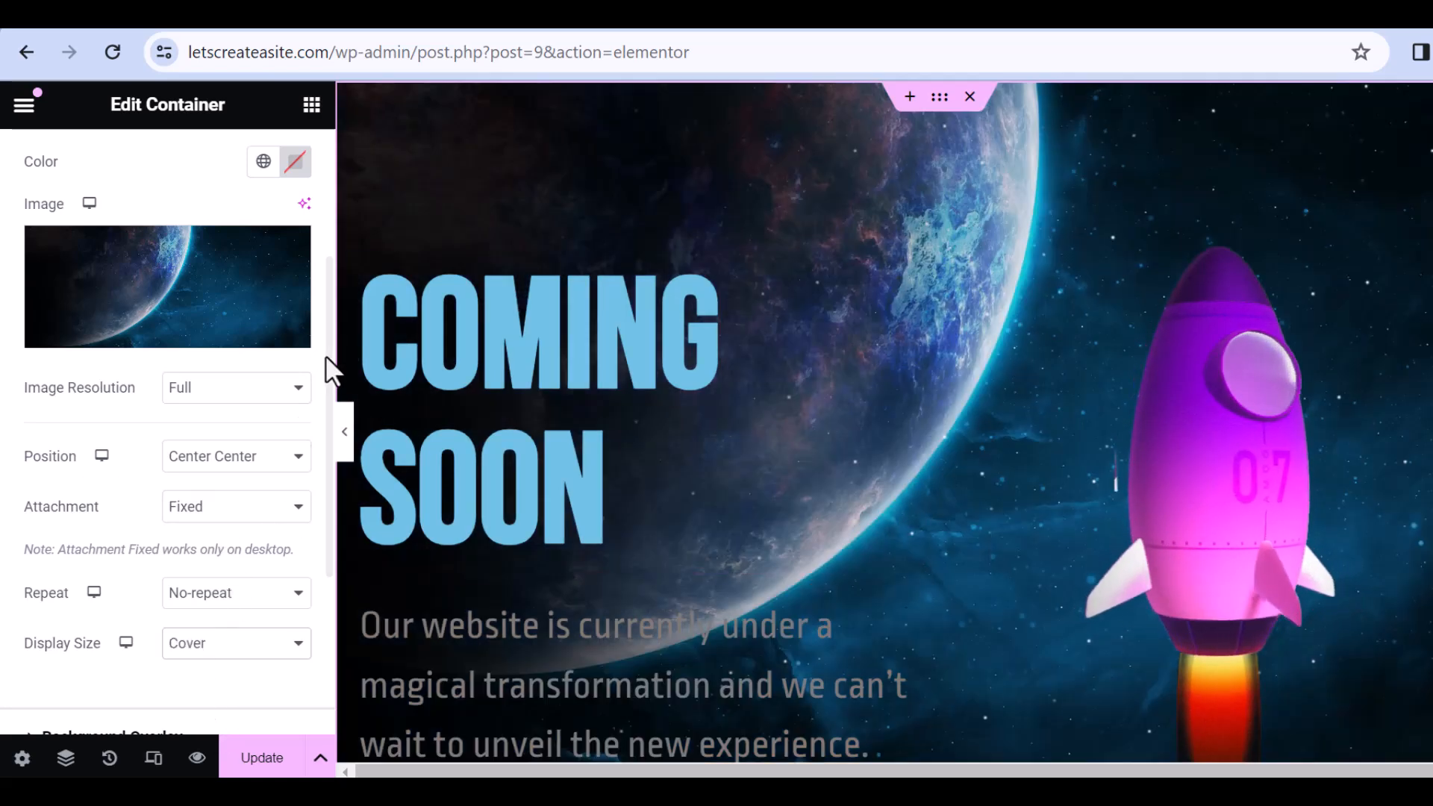
Step: Give the container a Classic background overlay in the purple colour #A20FDE
scroll(311, 448, "down", 4)
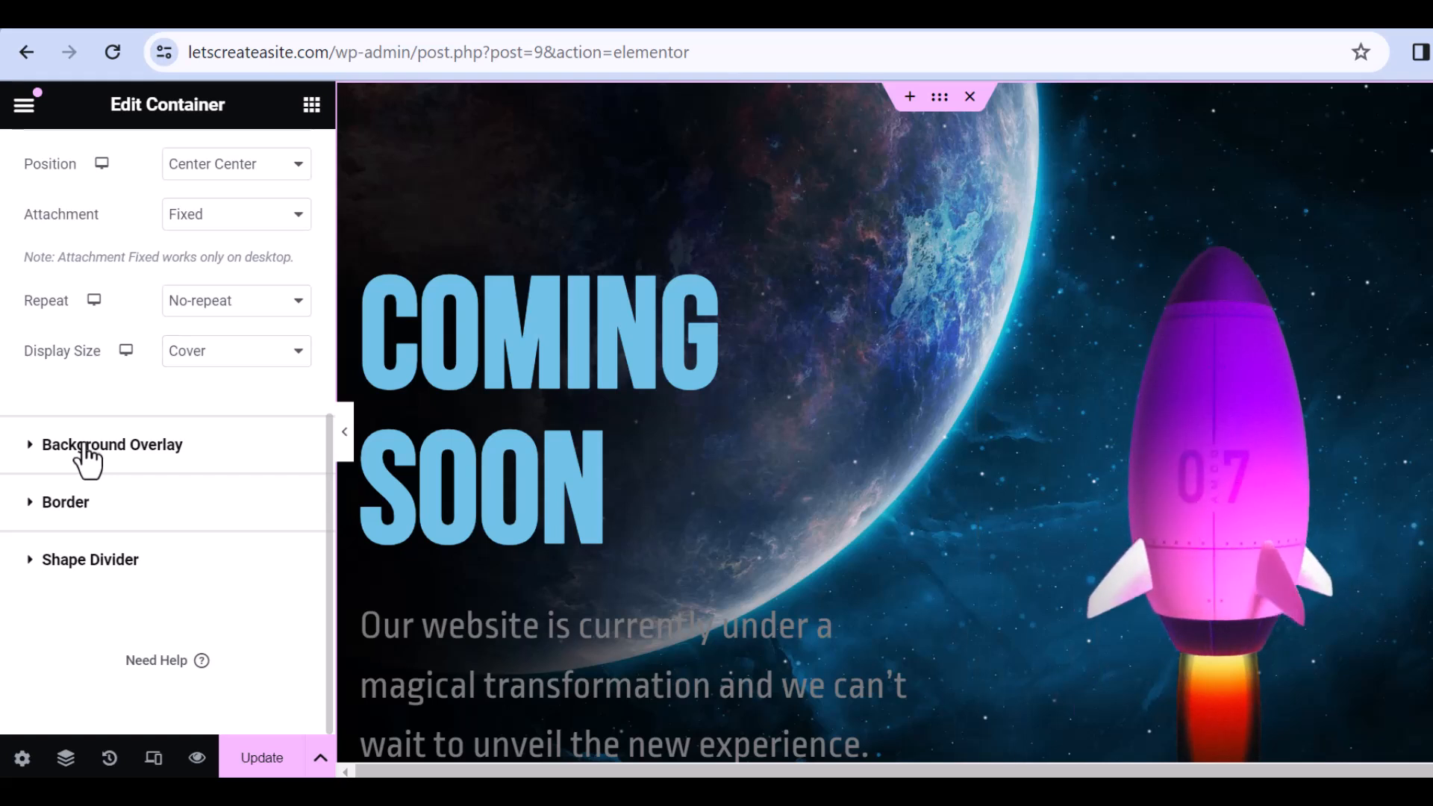
left_click(26, 444)
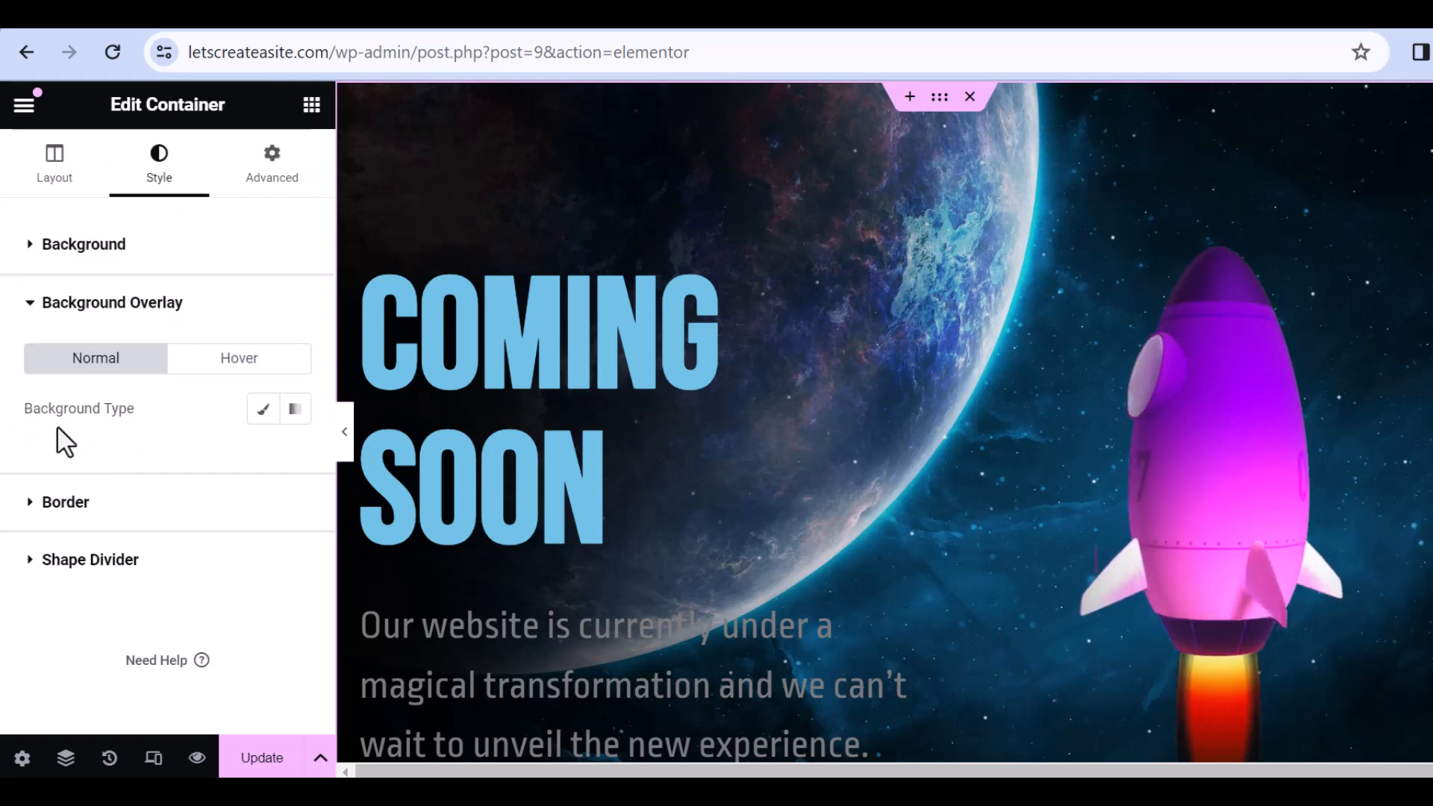
left_click(261, 412)
scroll(269, 411, "down", 3)
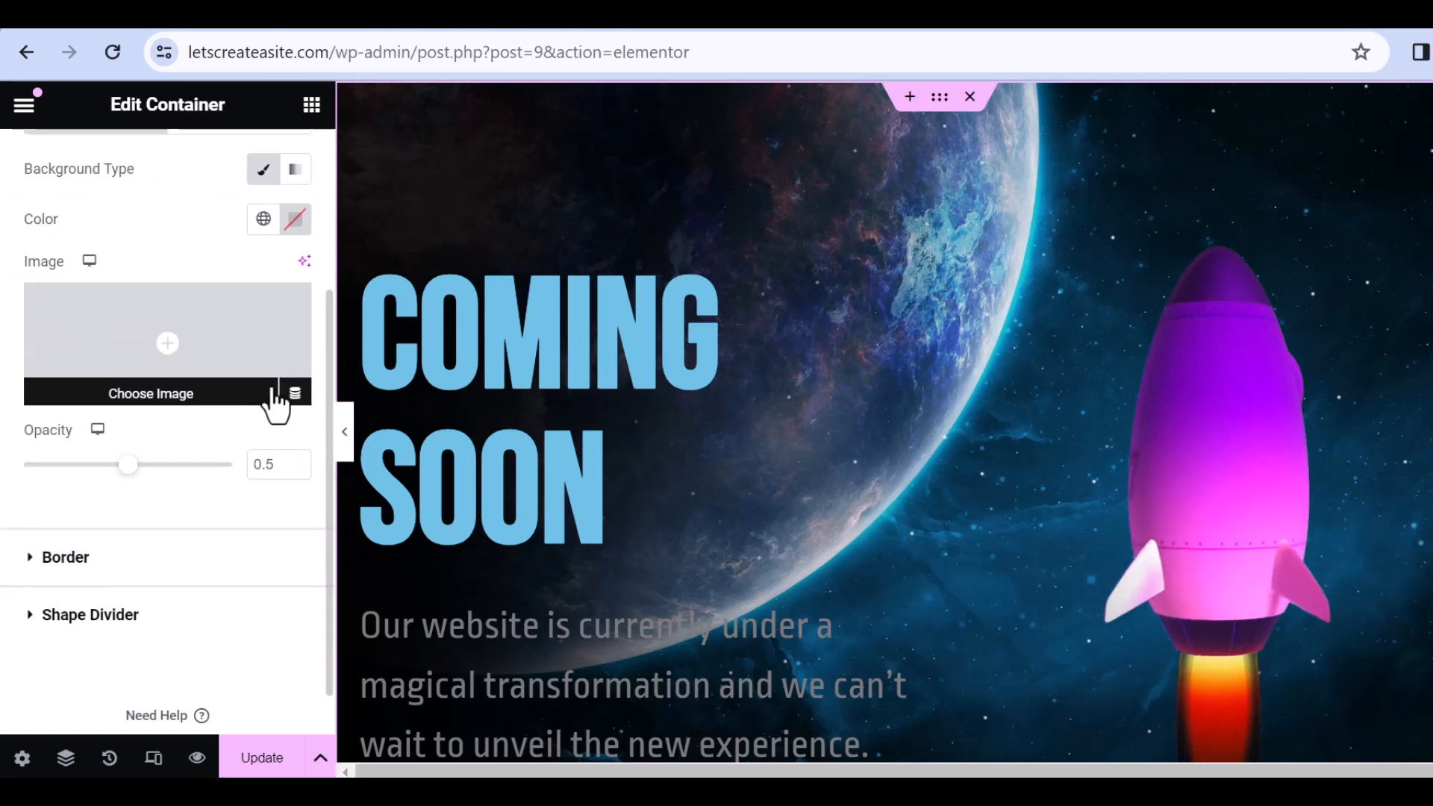
left_click(295, 221)
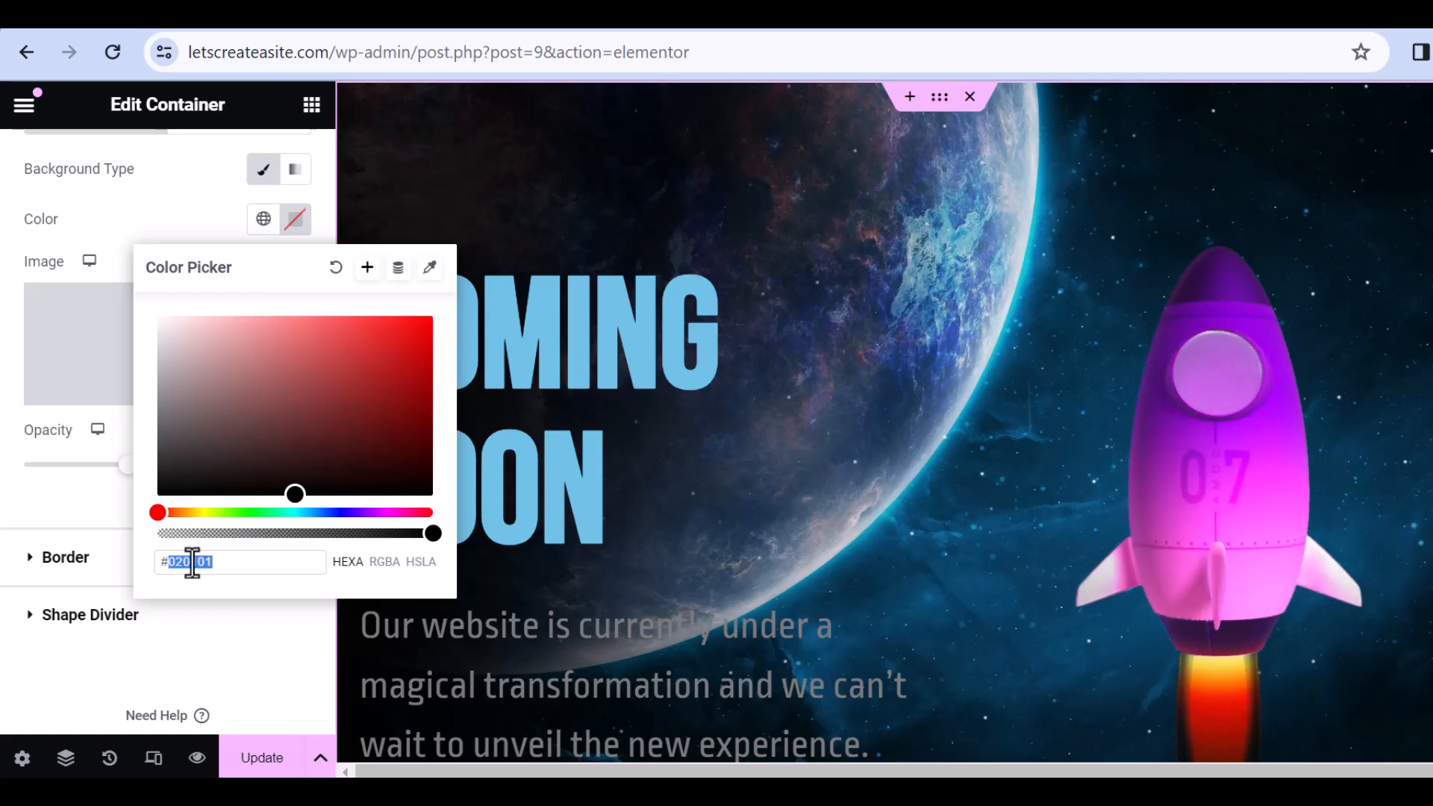
type("A20FDE")
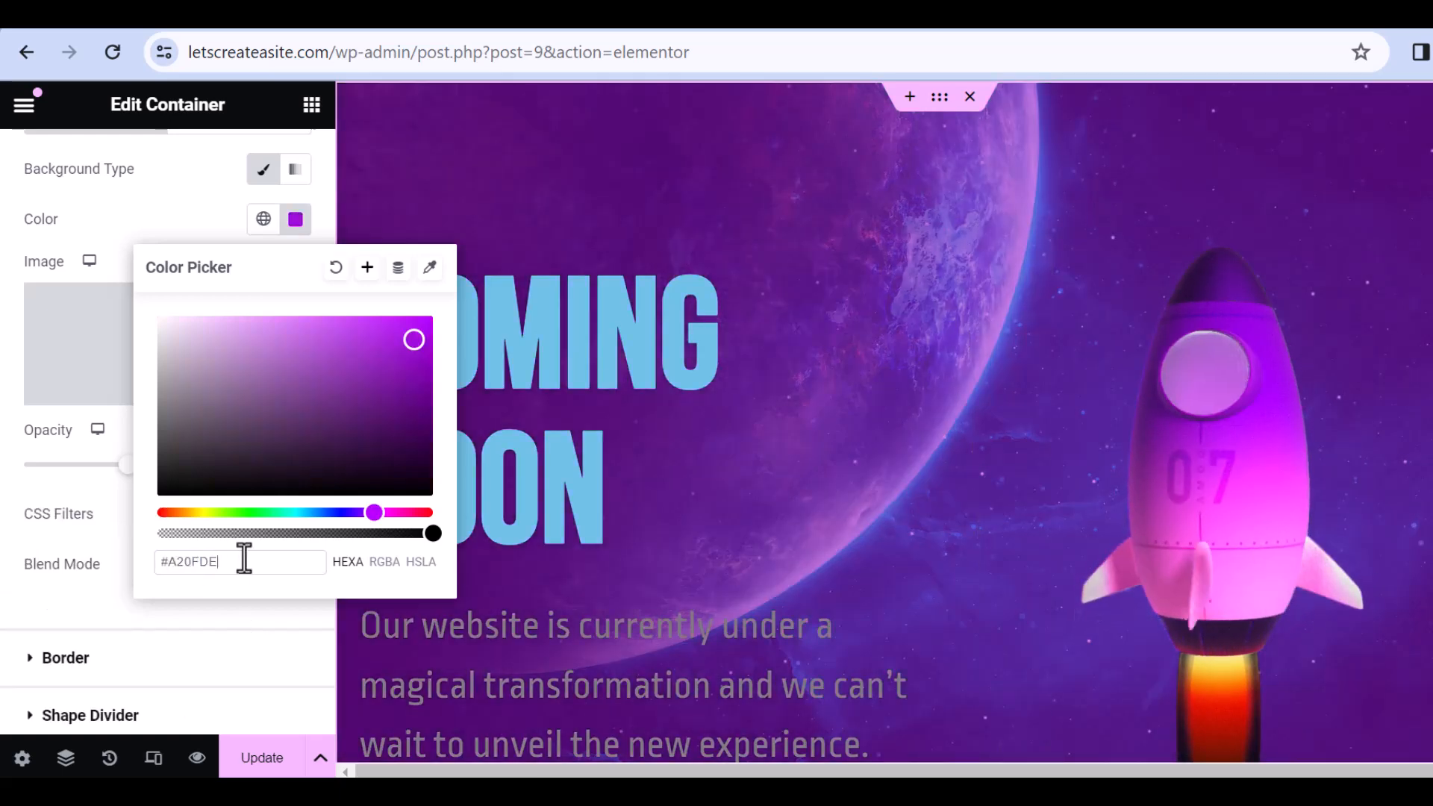
left_click_drag(167, 563, 131, 555)
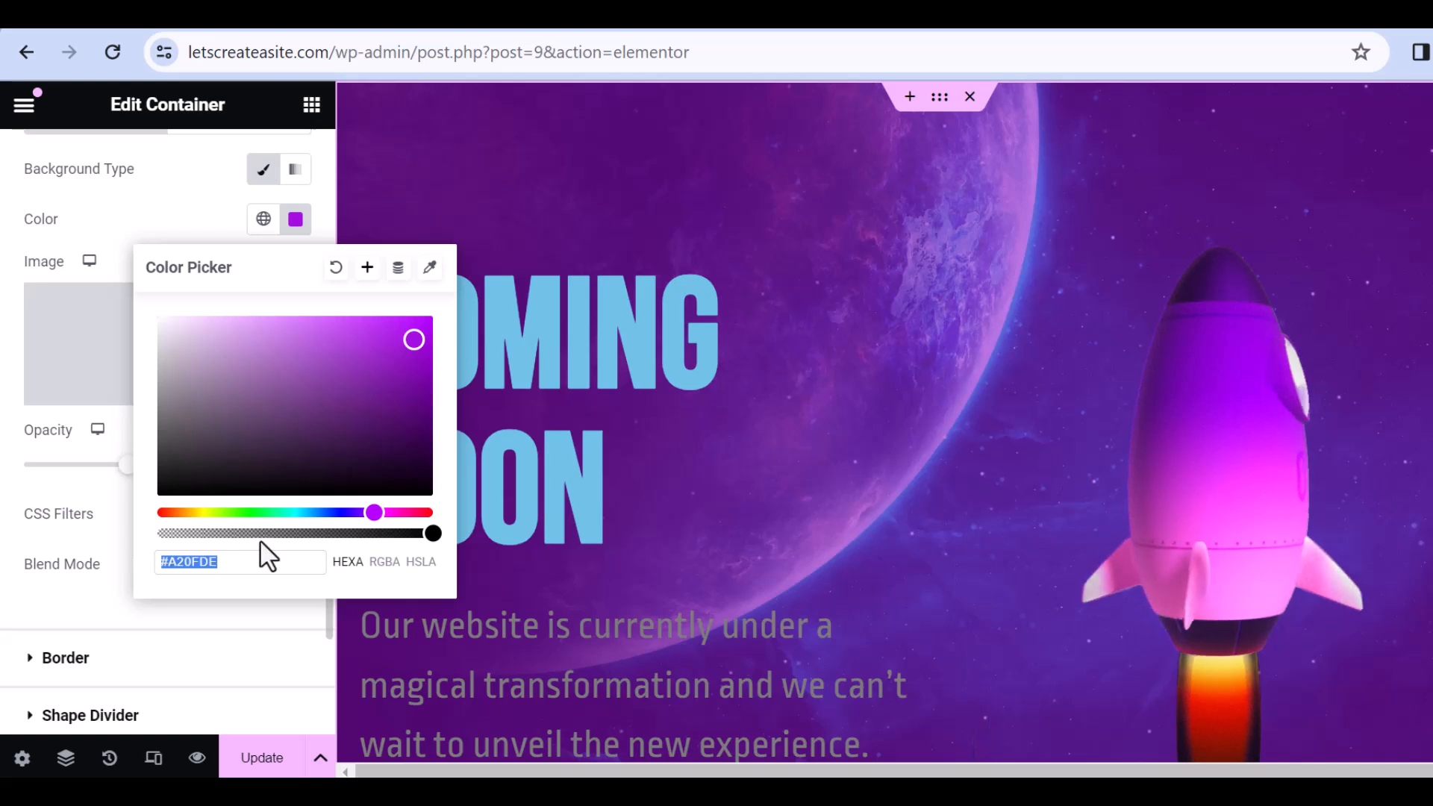
left_click(8, 462)
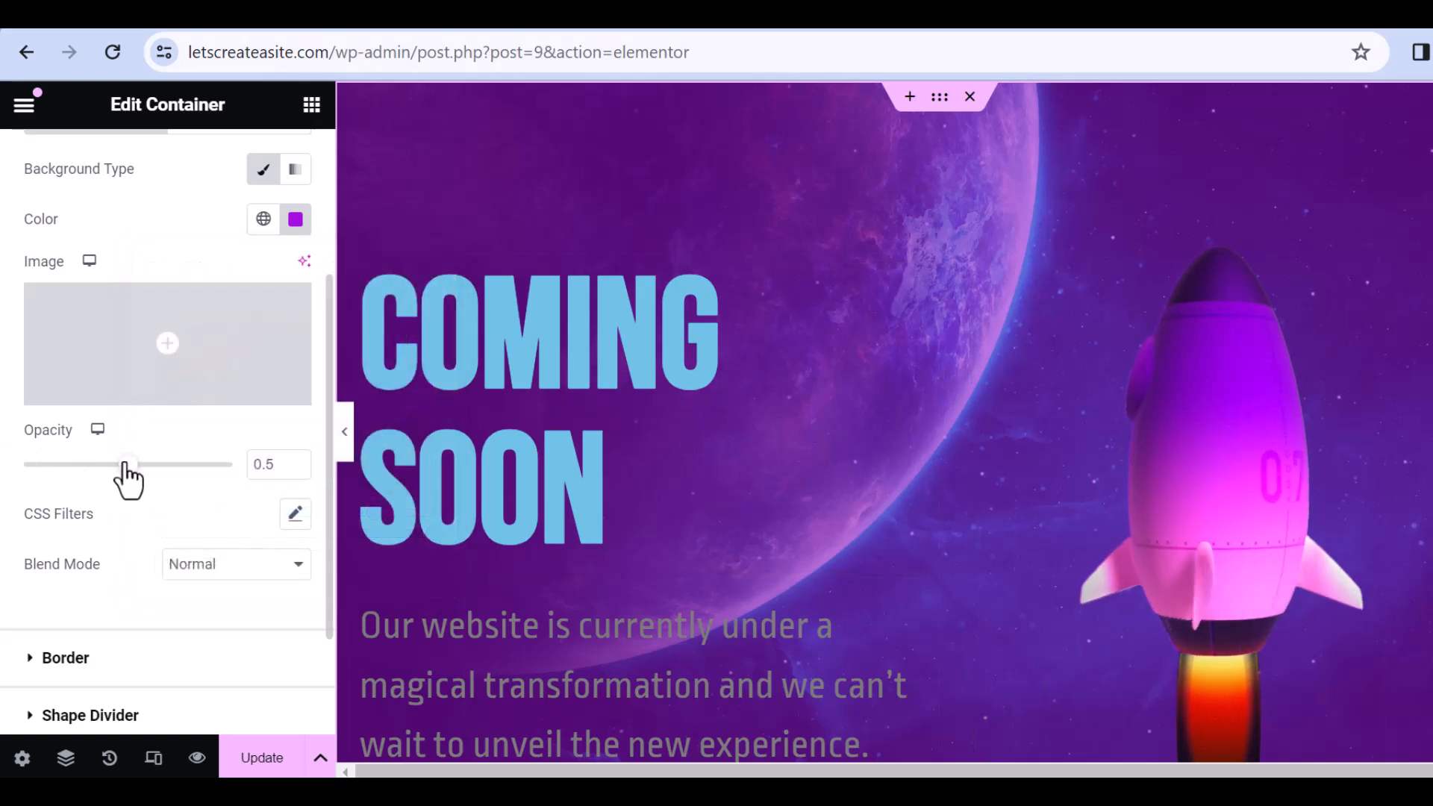
Step: Lower the purple background overlay's opacity to 0.37
left_click_drag(125, 464, 66, 468)
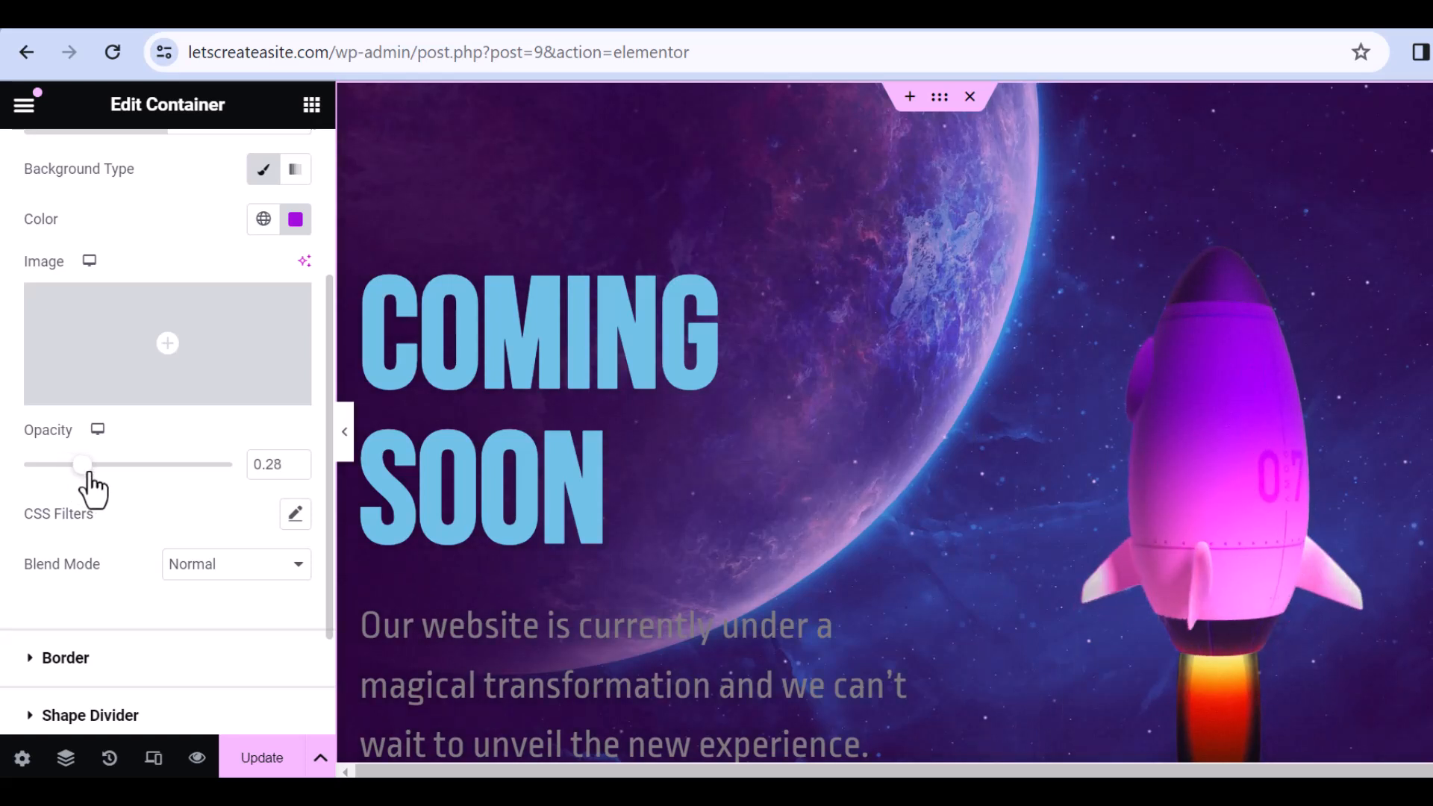
left_click_drag(96, 473, 100, 473)
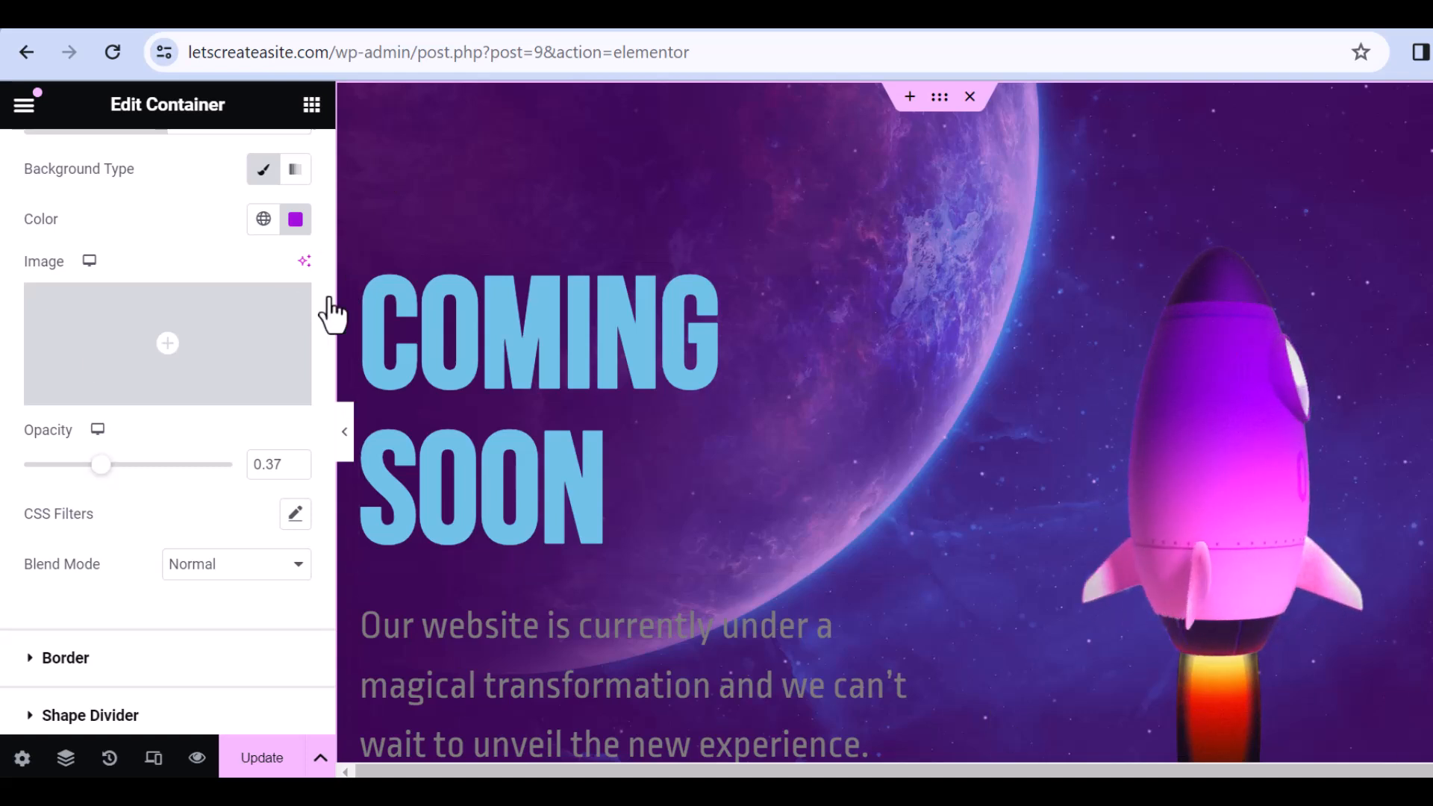
scroll(958, 433, "down", 3)
scroll(957, 328, "up", 3)
Step: Change the text colour of the COMING SOON heading to white
mouse_move(914, 278)
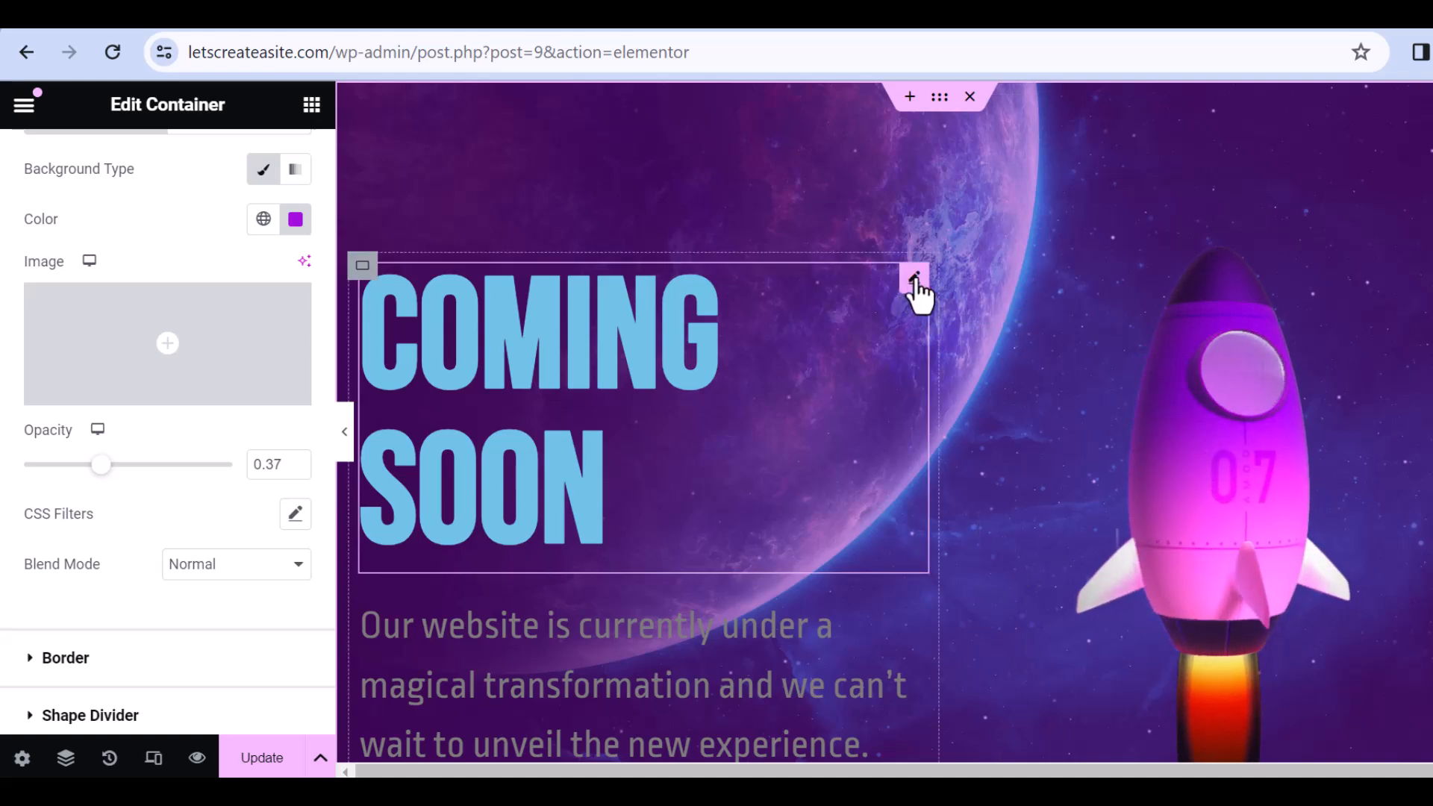
left_click(914, 279)
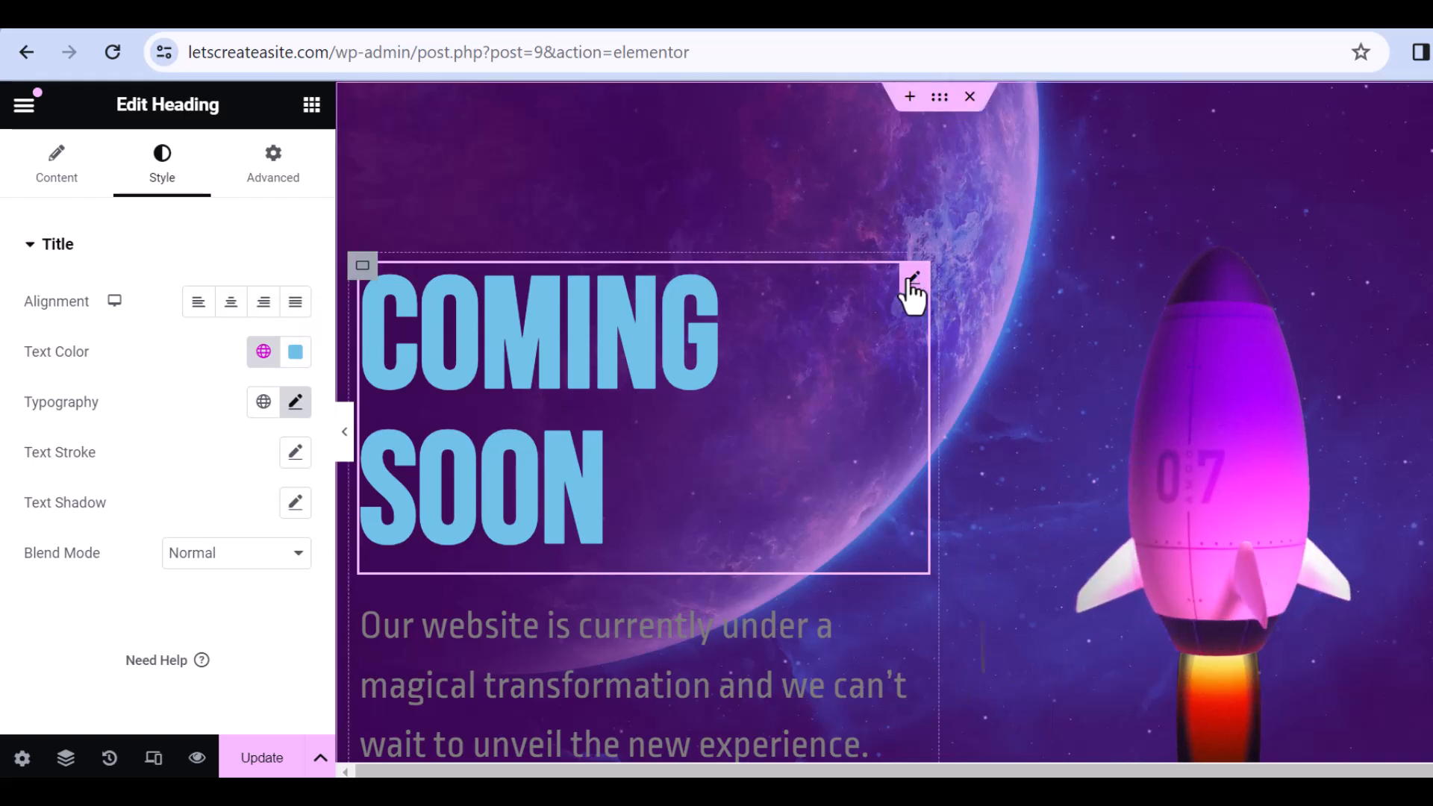
left_click(296, 351)
left_click_drag(276, 489, 135, 415)
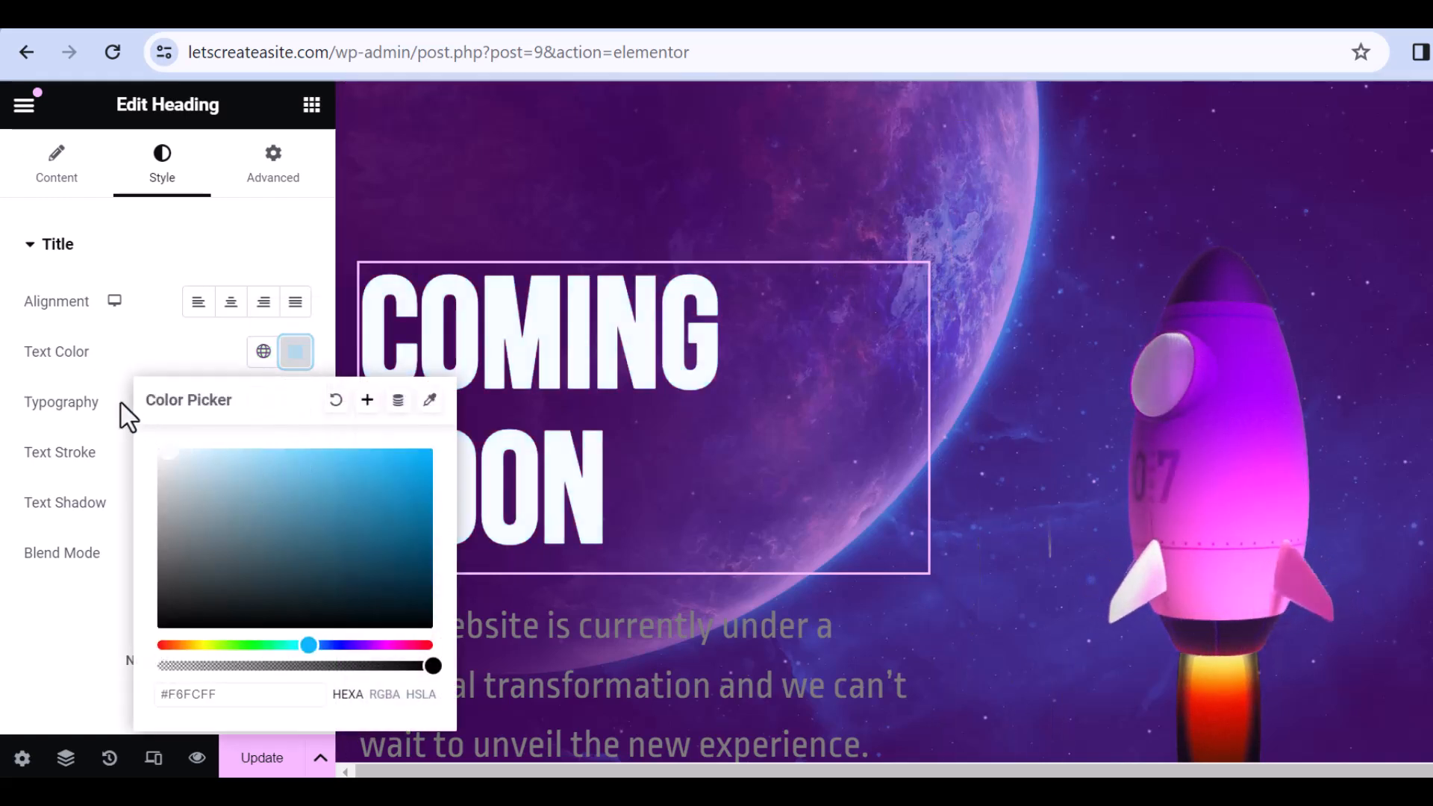
left_click(3, 503)
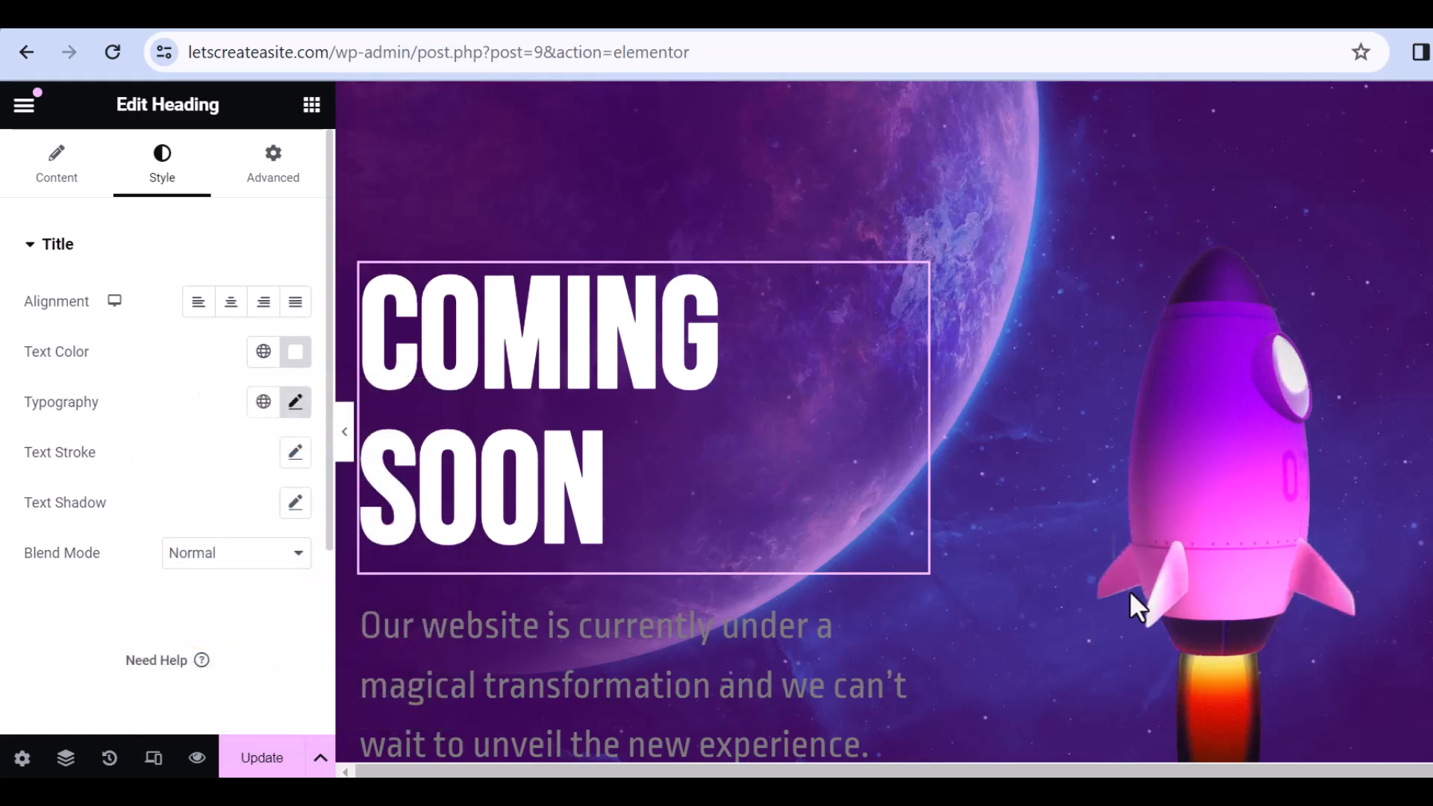
Step: Change the description paragraph's text colour to the off-white #F8F8F8
scroll(1127, 588, "down", 2)
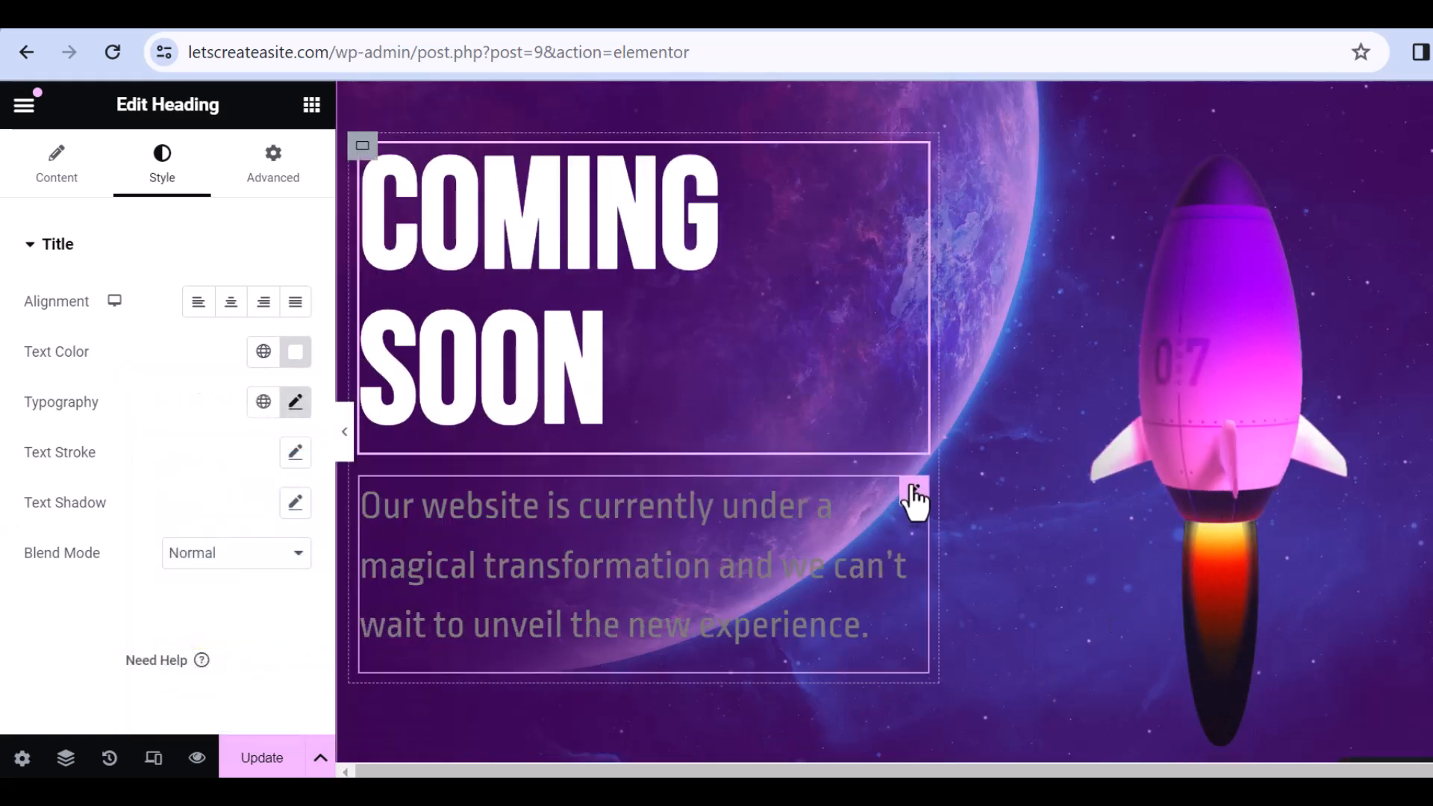
left_click(913, 493)
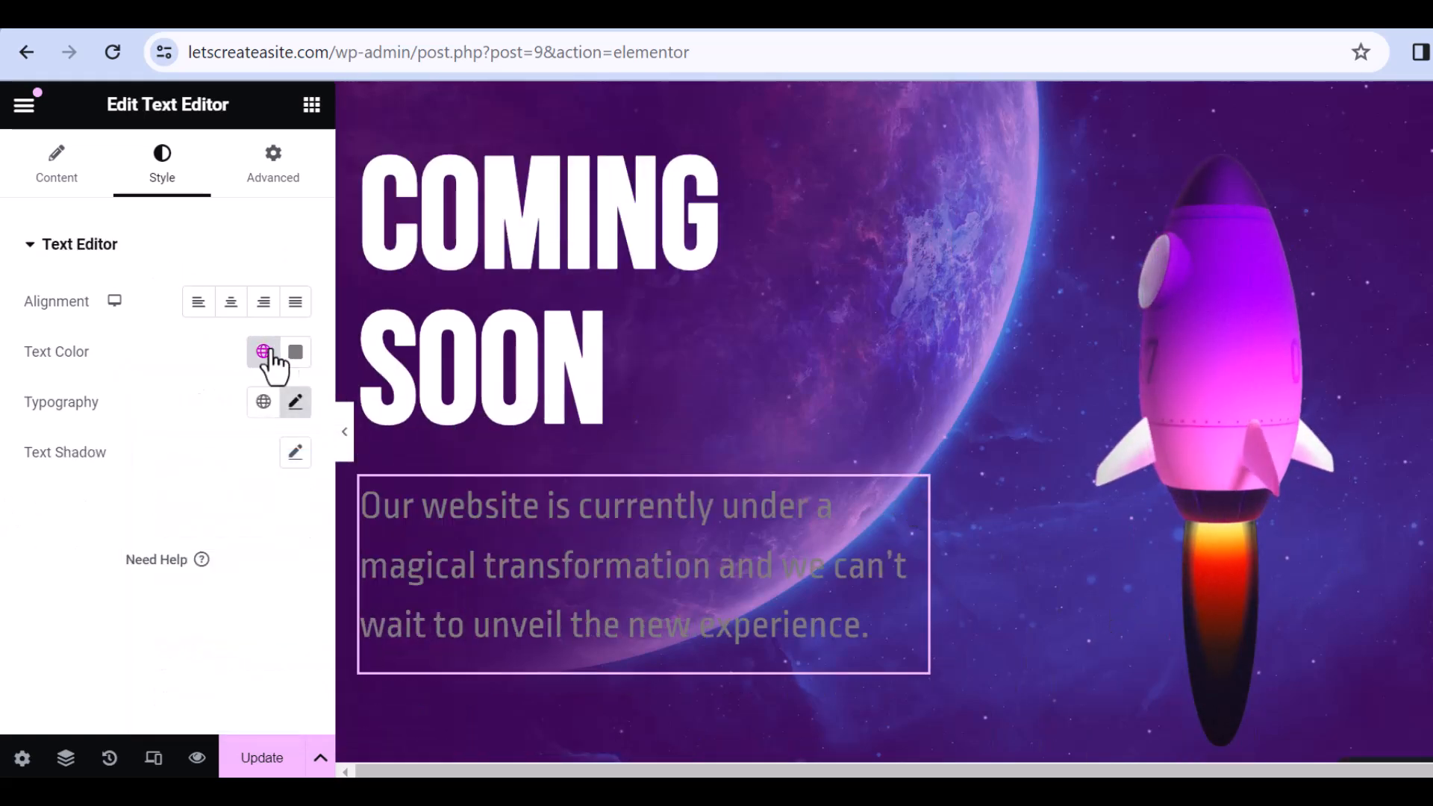
left_click(295, 355)
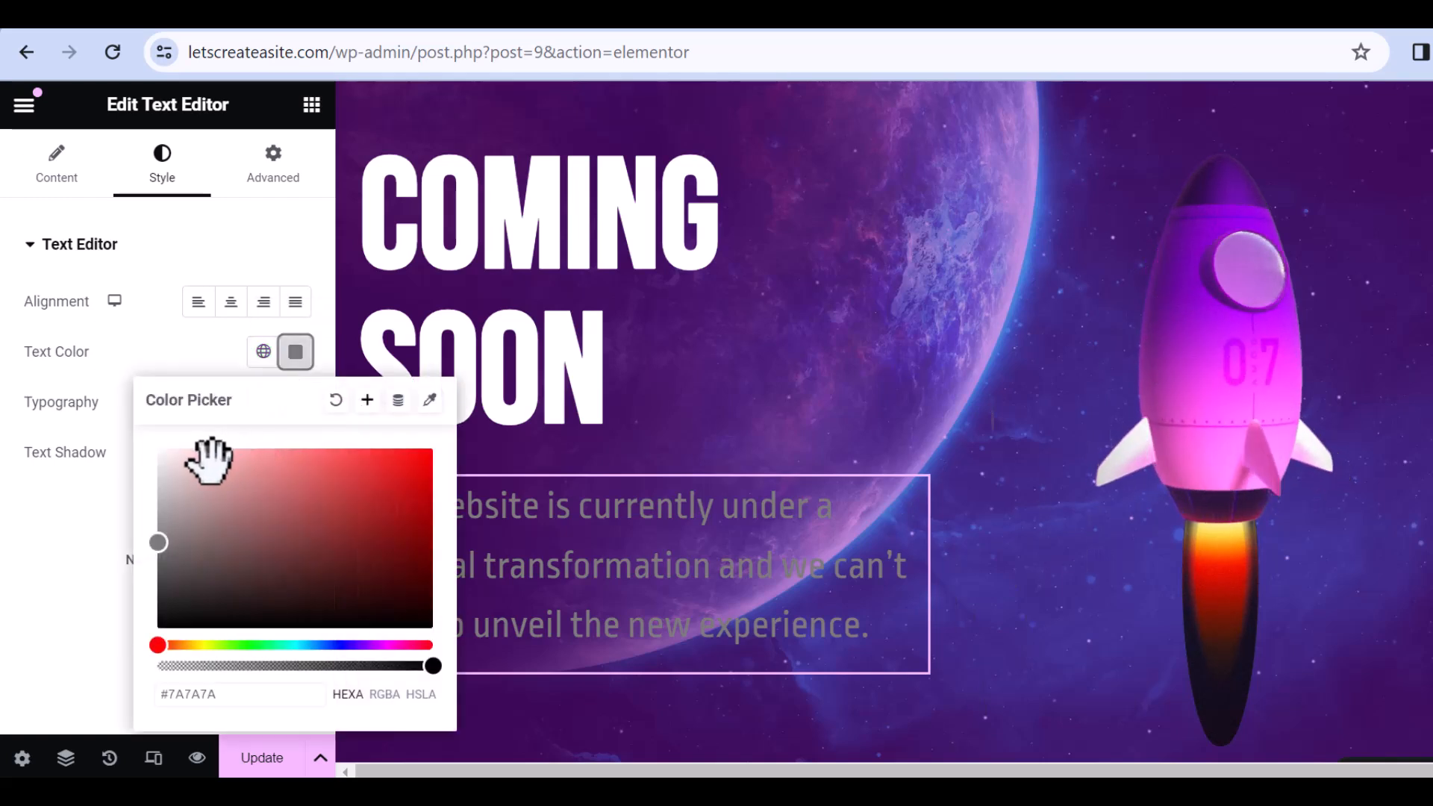
mouse_move(204, 475)
left_mouse_down()
mouse_move(144, 473)
mouse_move(134, 455)
left_mouse_up()
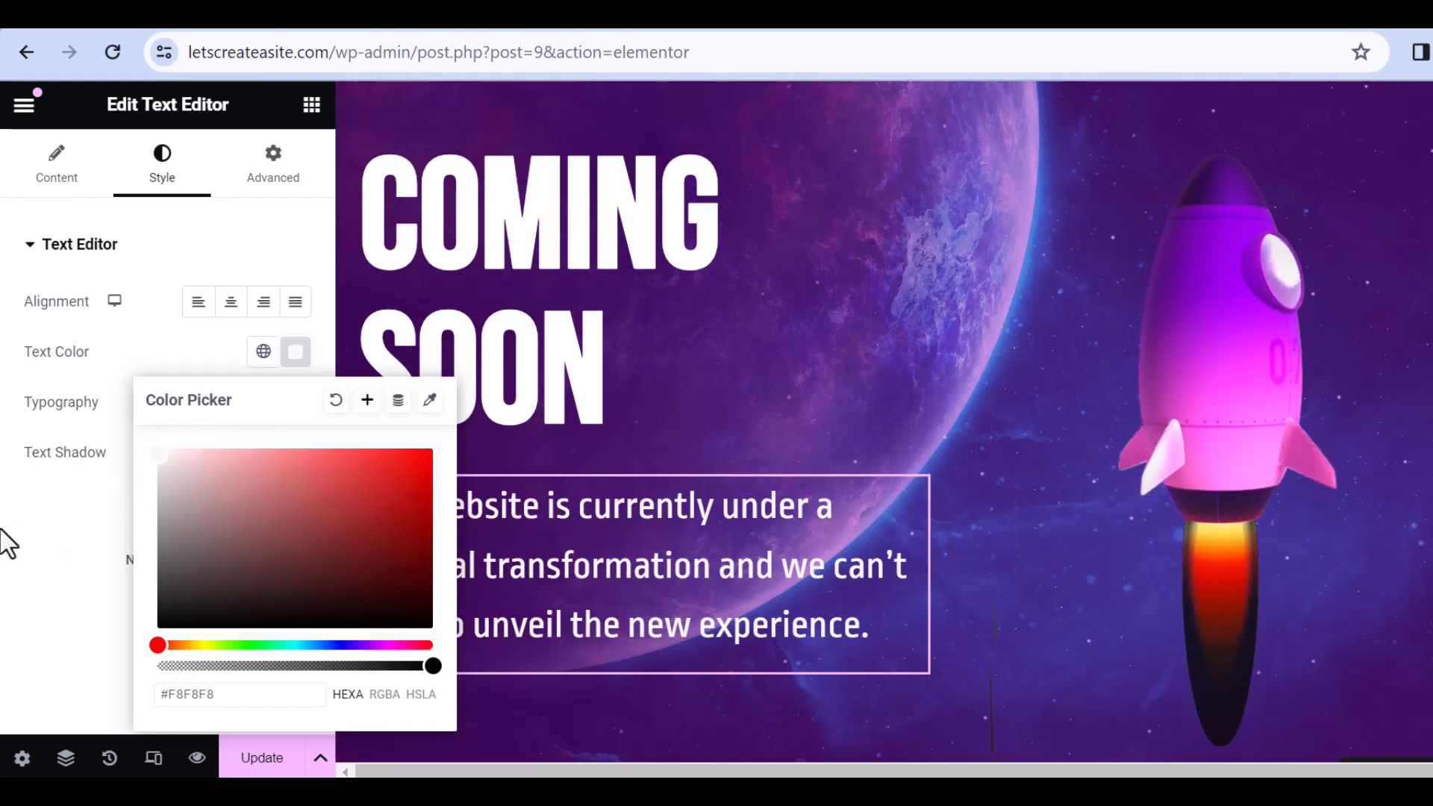
left_click(112, 539)
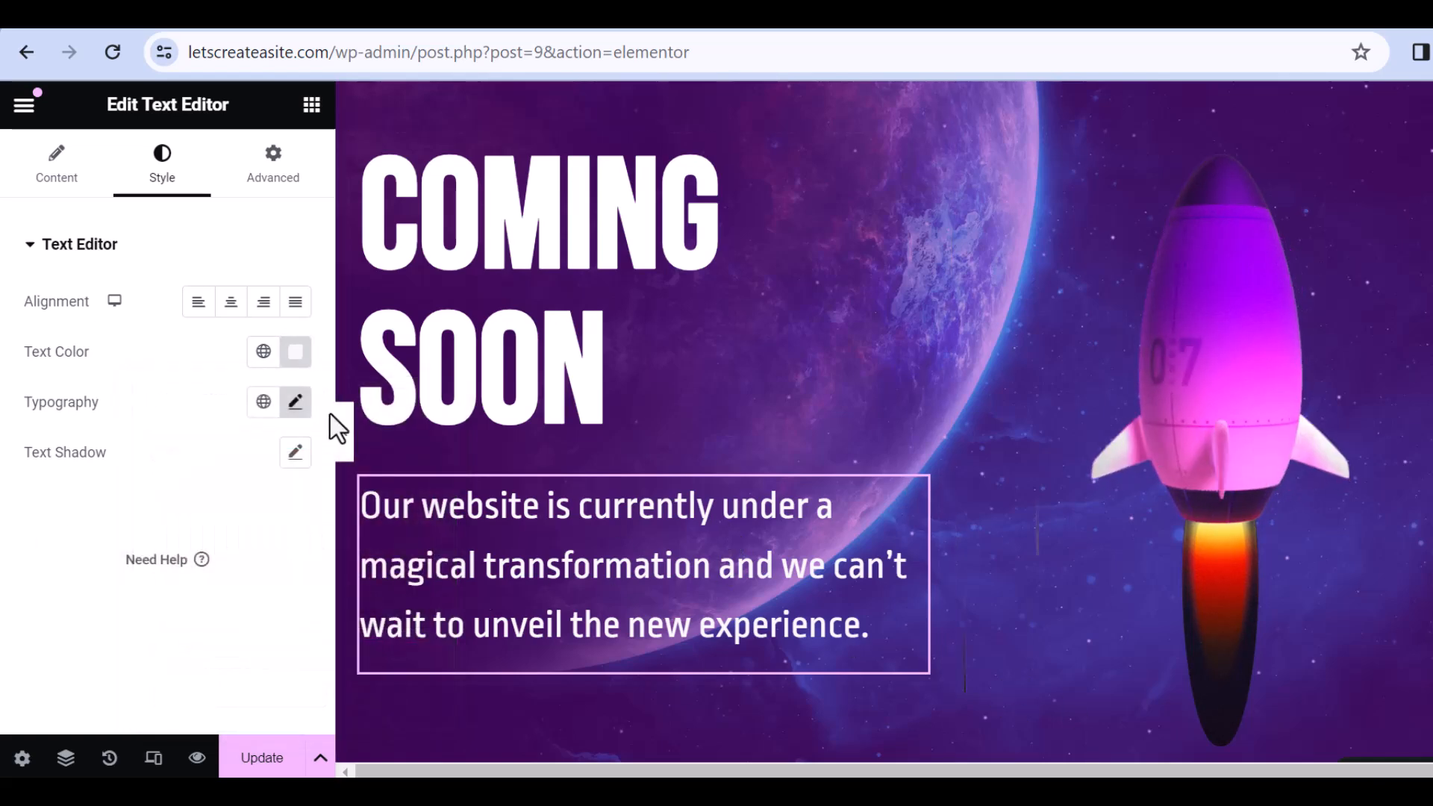
Step: Check the whole page at full width with the editing panel hidden, and bring the panel back
left_click(344, 431)
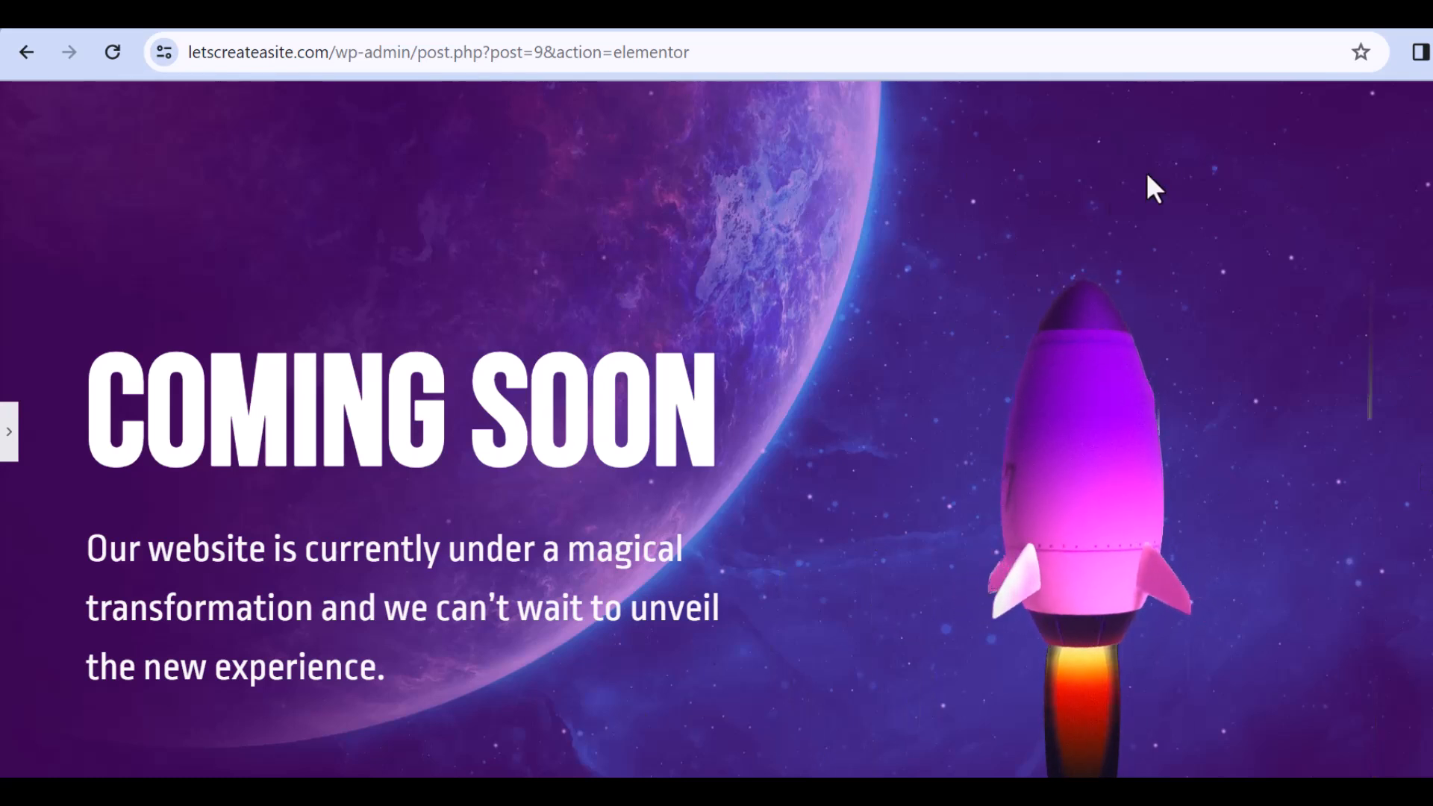
scroll(1119, 321, "down", 3)
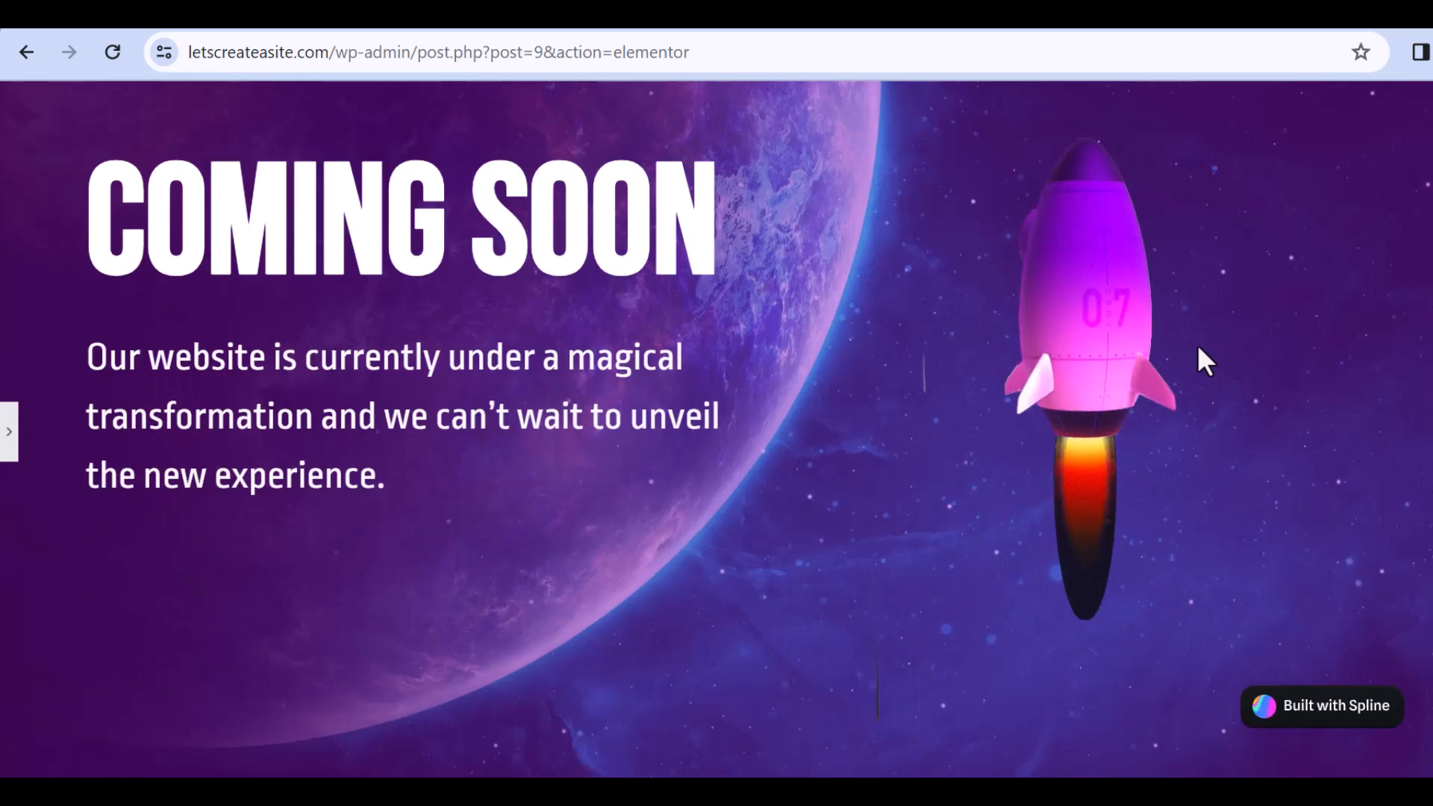
scroll(1175, 310, "up", 3)
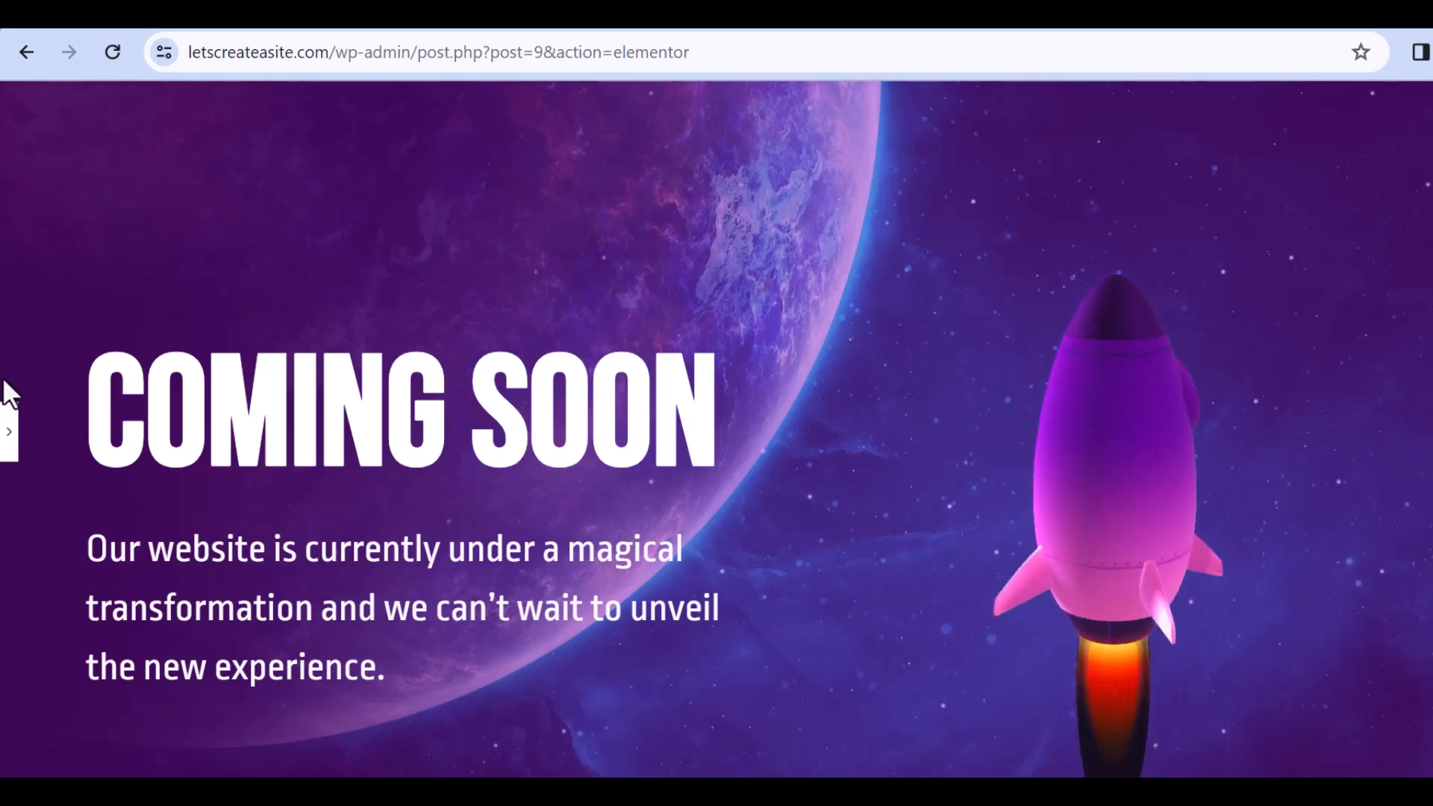
left_click(9, 422)
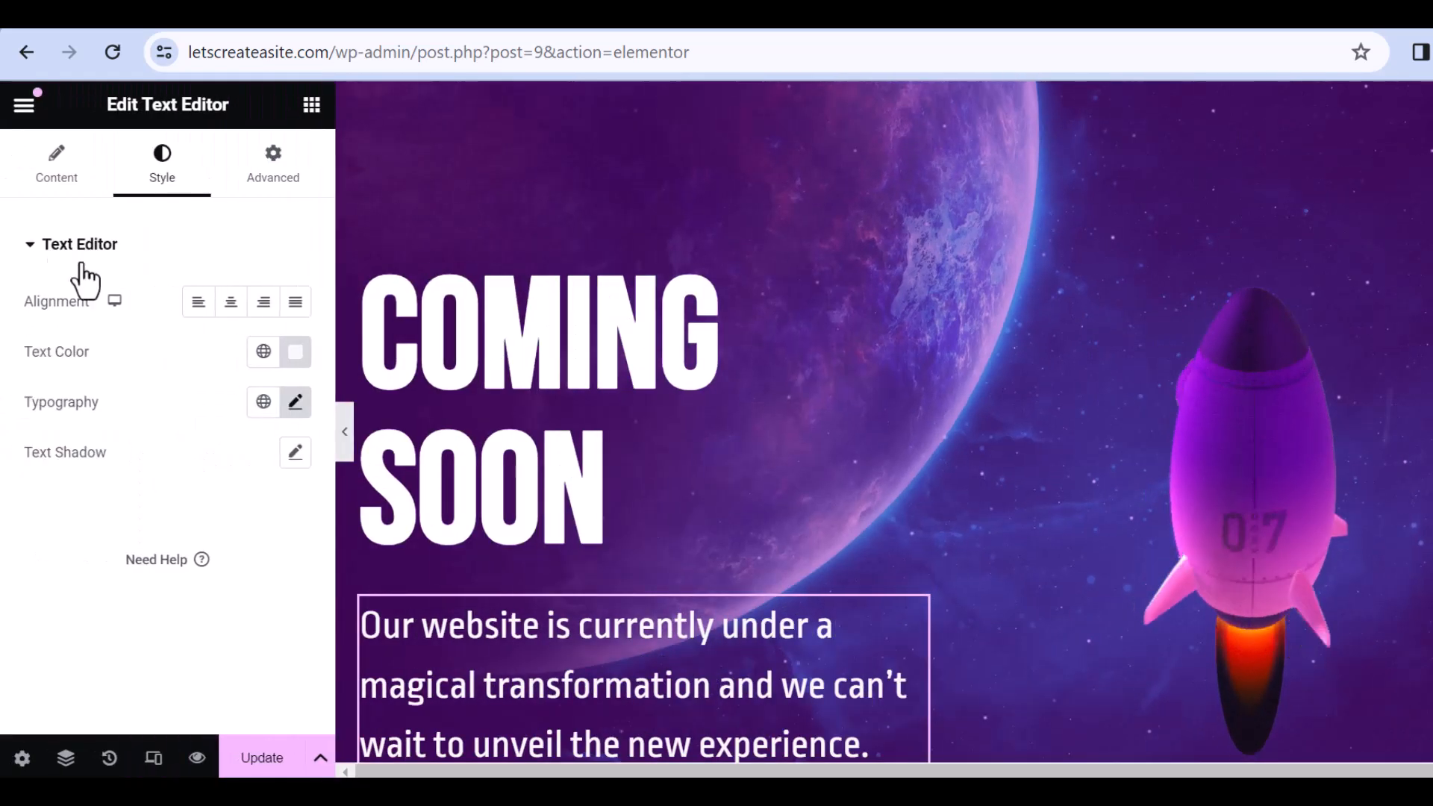
Step: Search the widgets for "pro" and insert a Progress Bar between the COMING SOON heading and the description paragraph
left_click(23, 106)
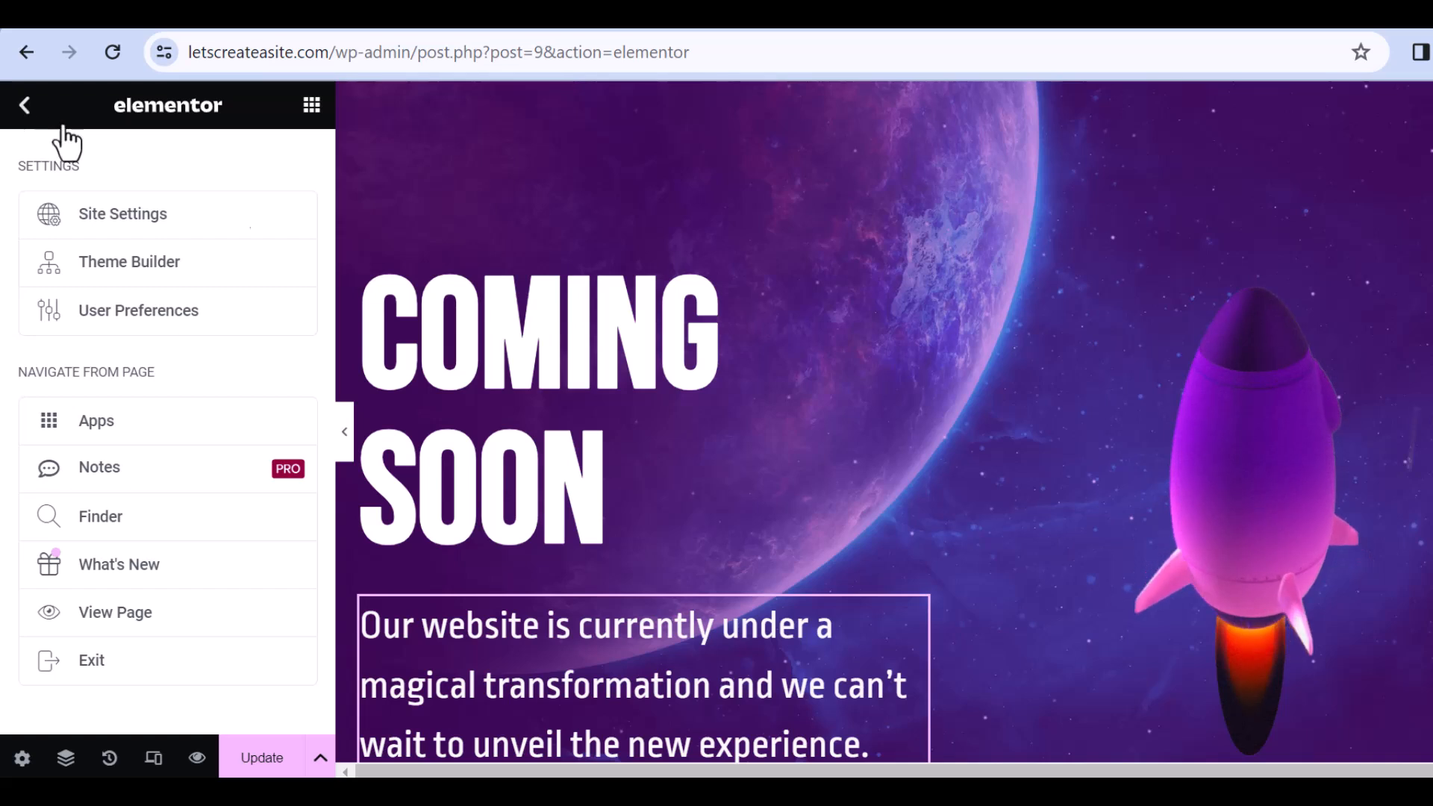
left_click(21, 119)
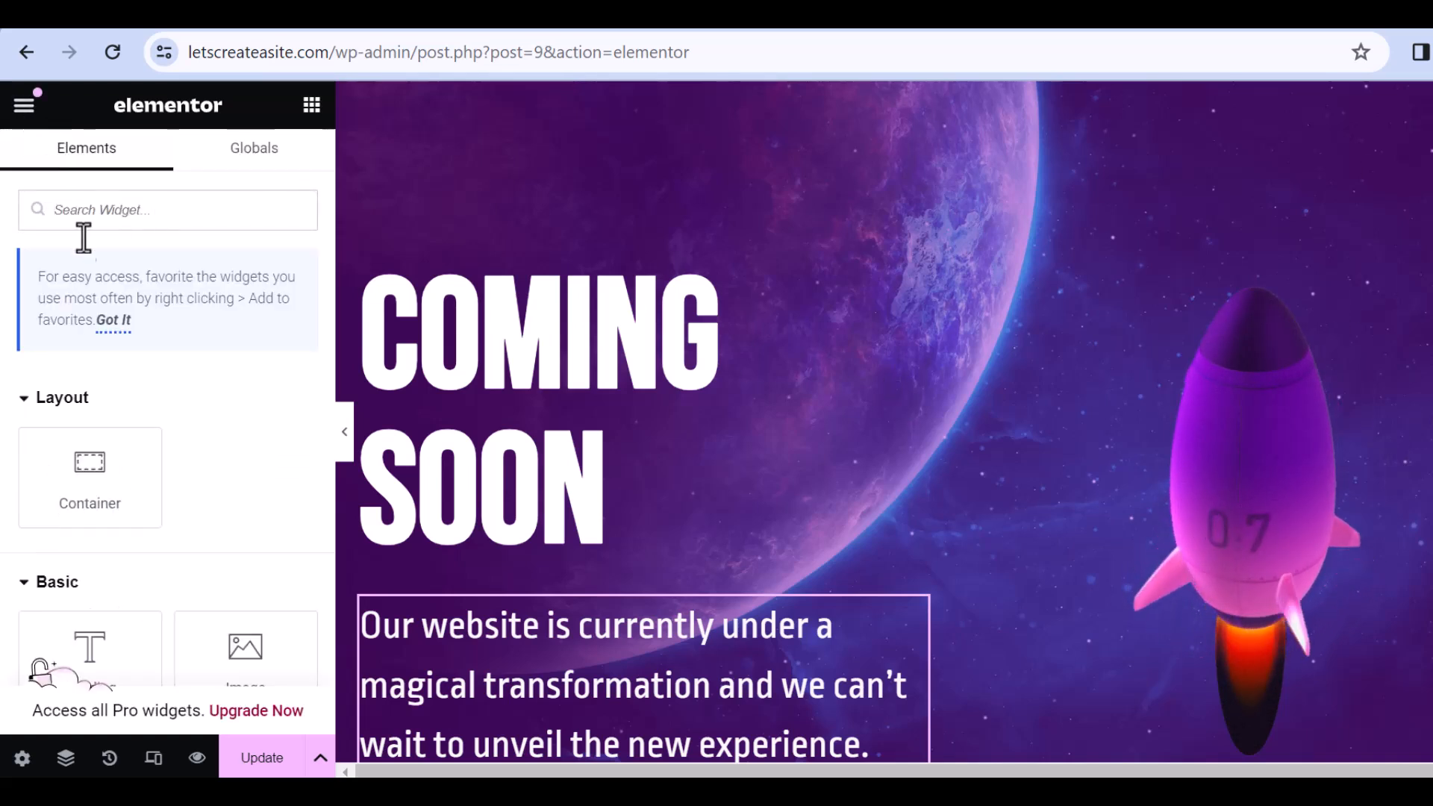
type("pro")
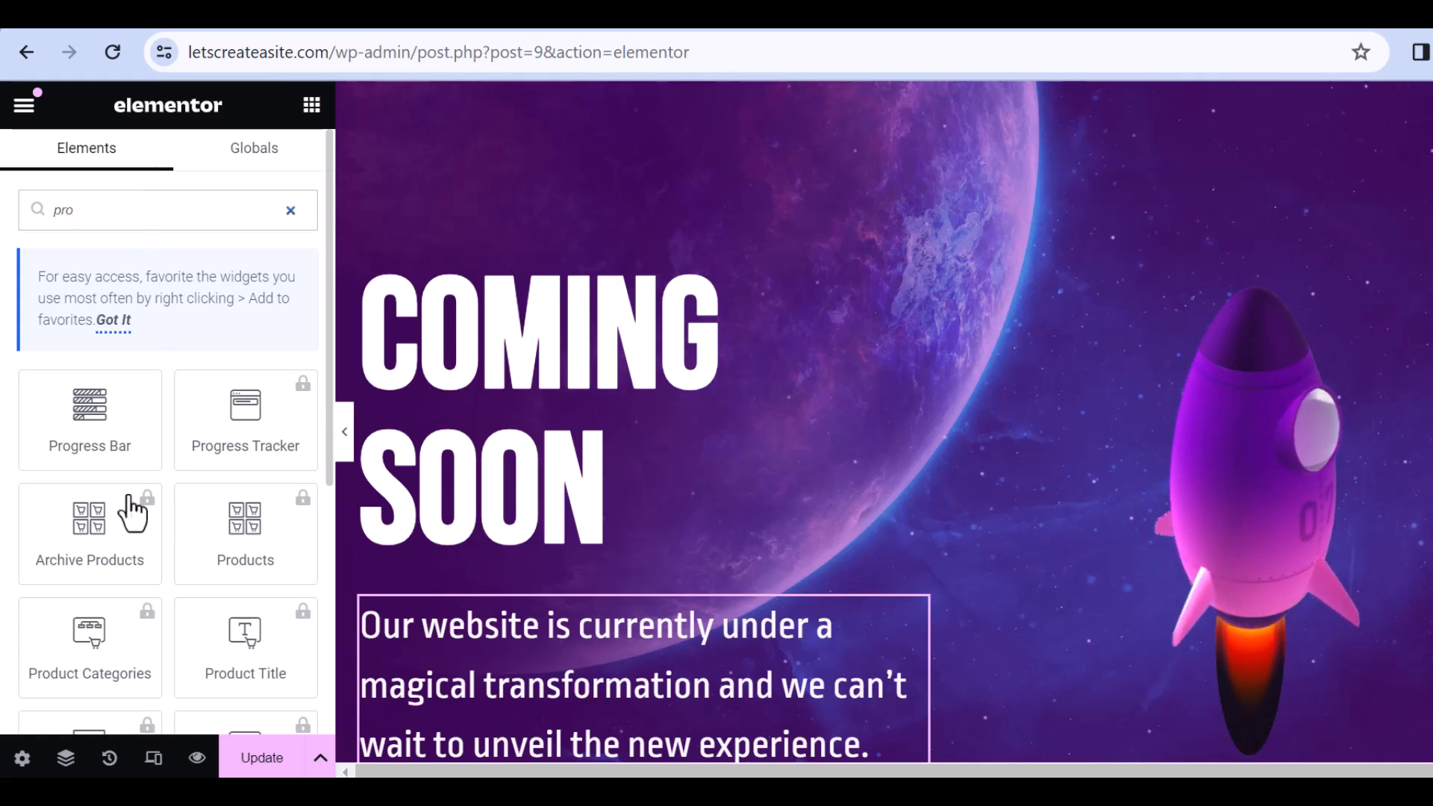
left_click_drag(88, 425, 556, 536)
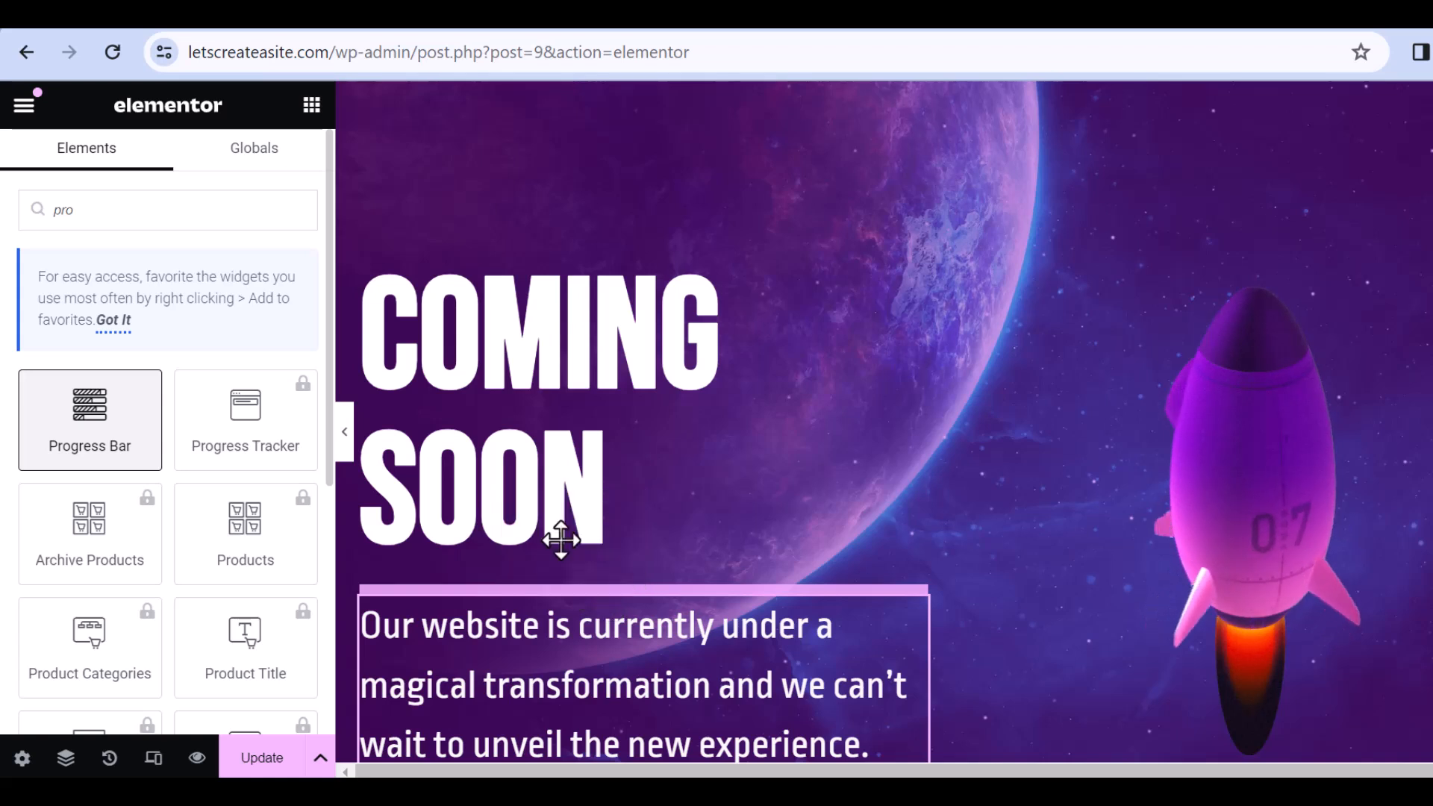
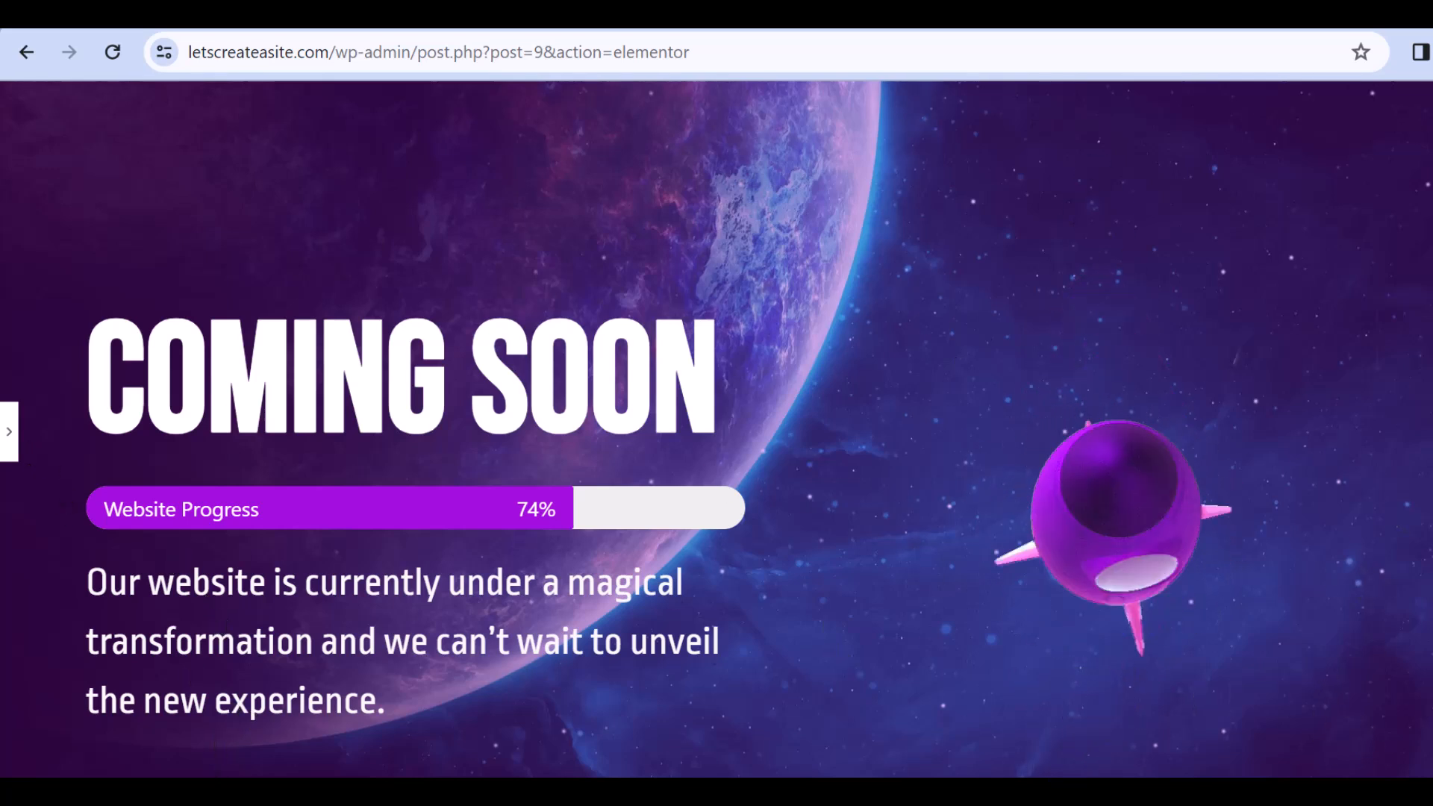
Step: Bring back the editing panel and check the whole page in the tablet portrait responsive preview
left_click(9, 431)
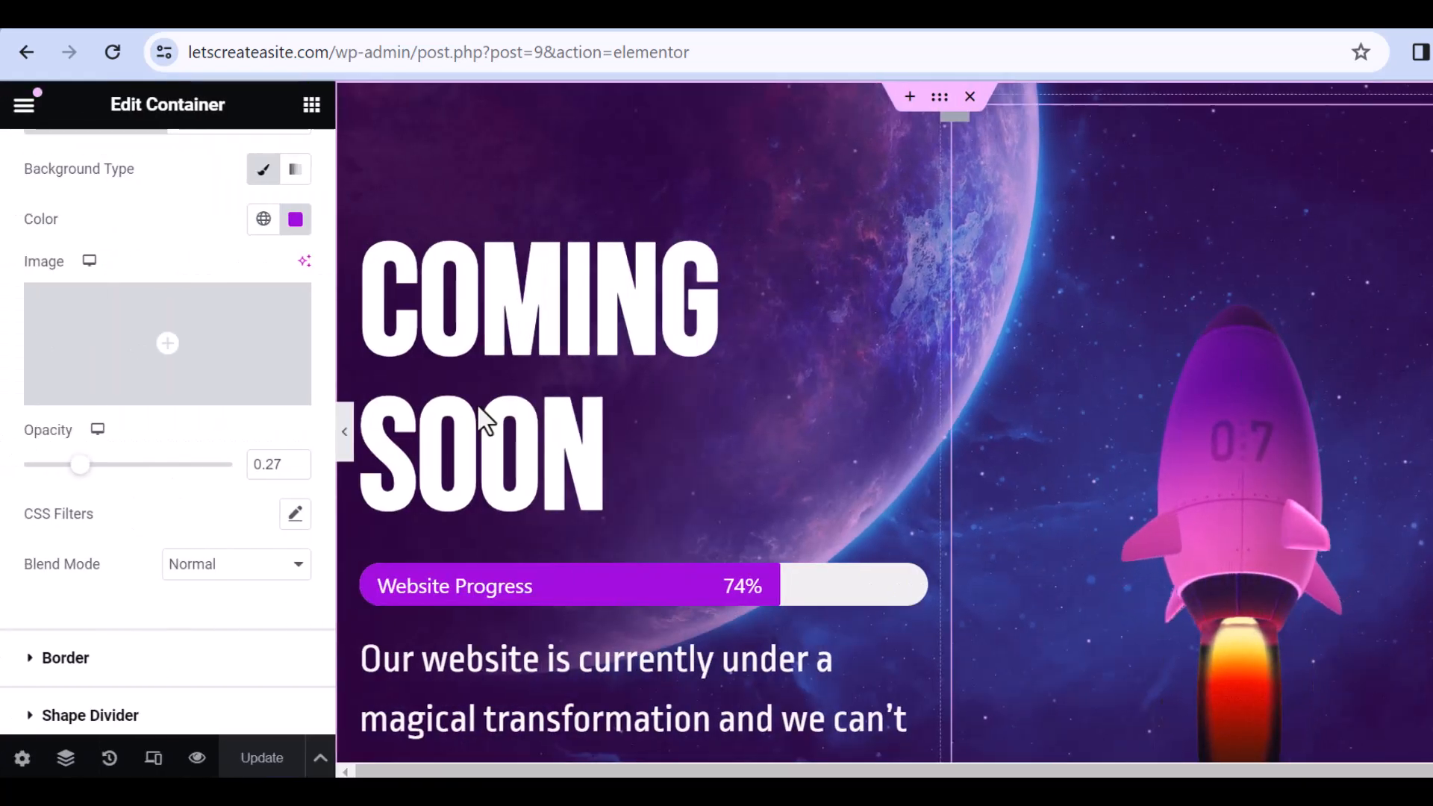
left_click(156, 767)
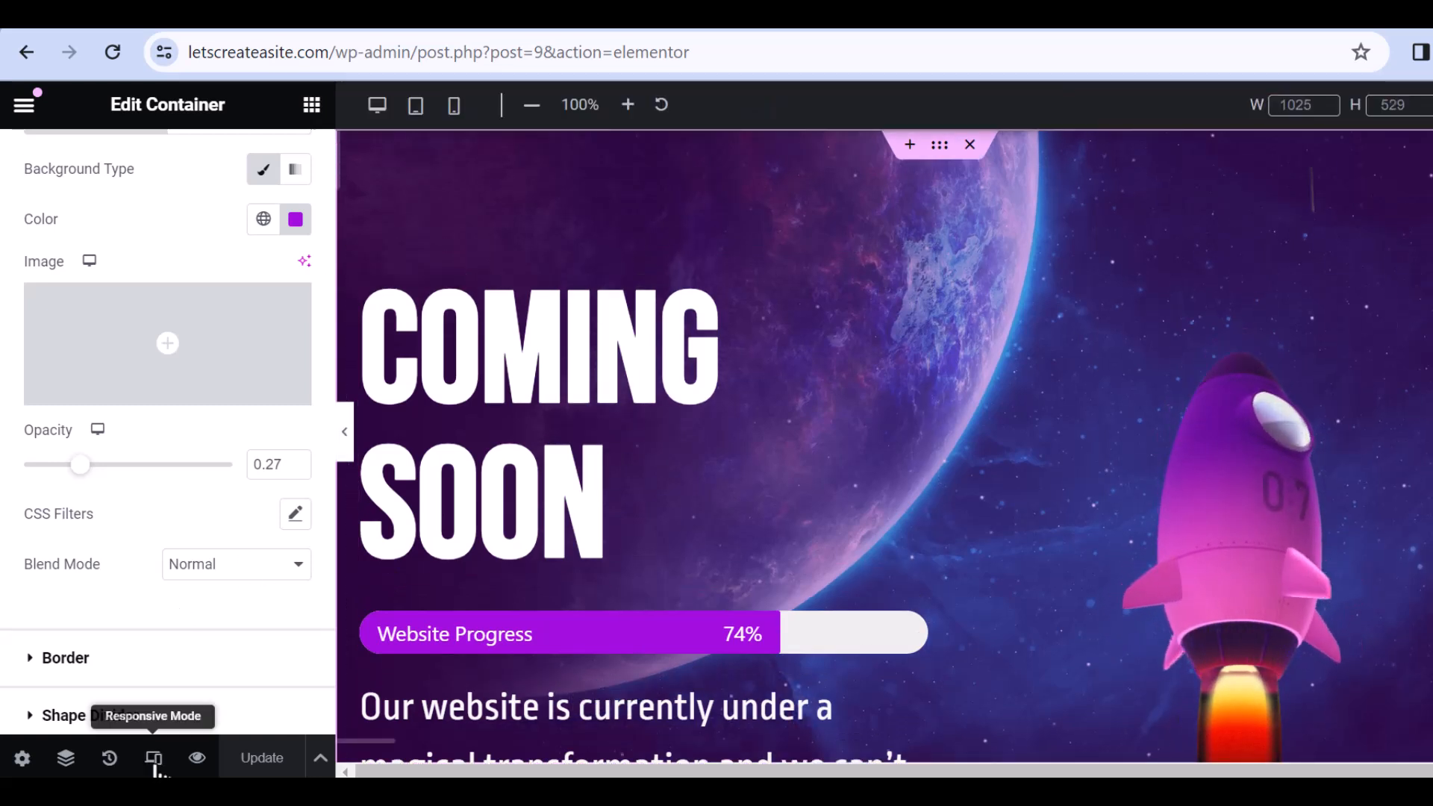
left_click(418, 110)
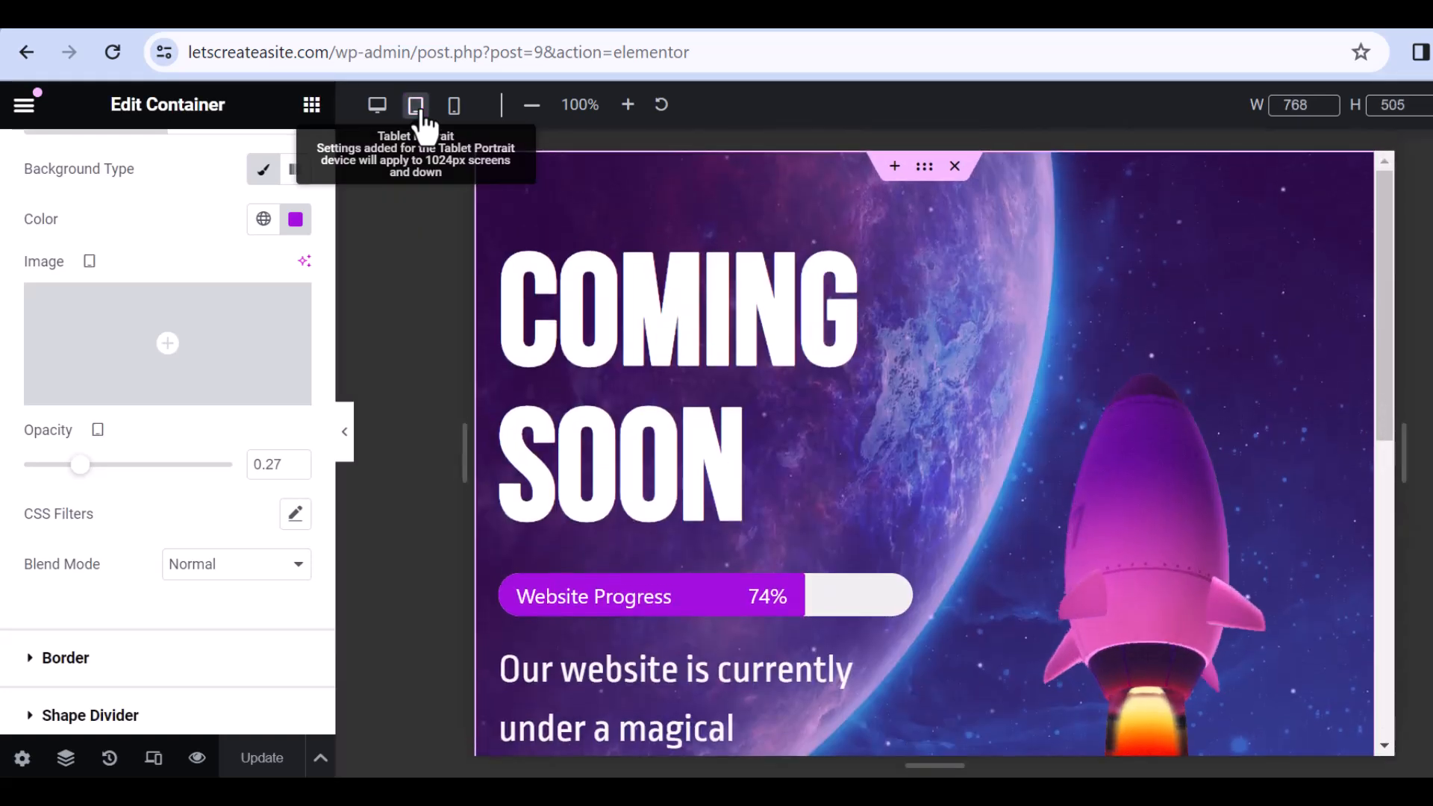
scroll(1277, 373, "down", 5)
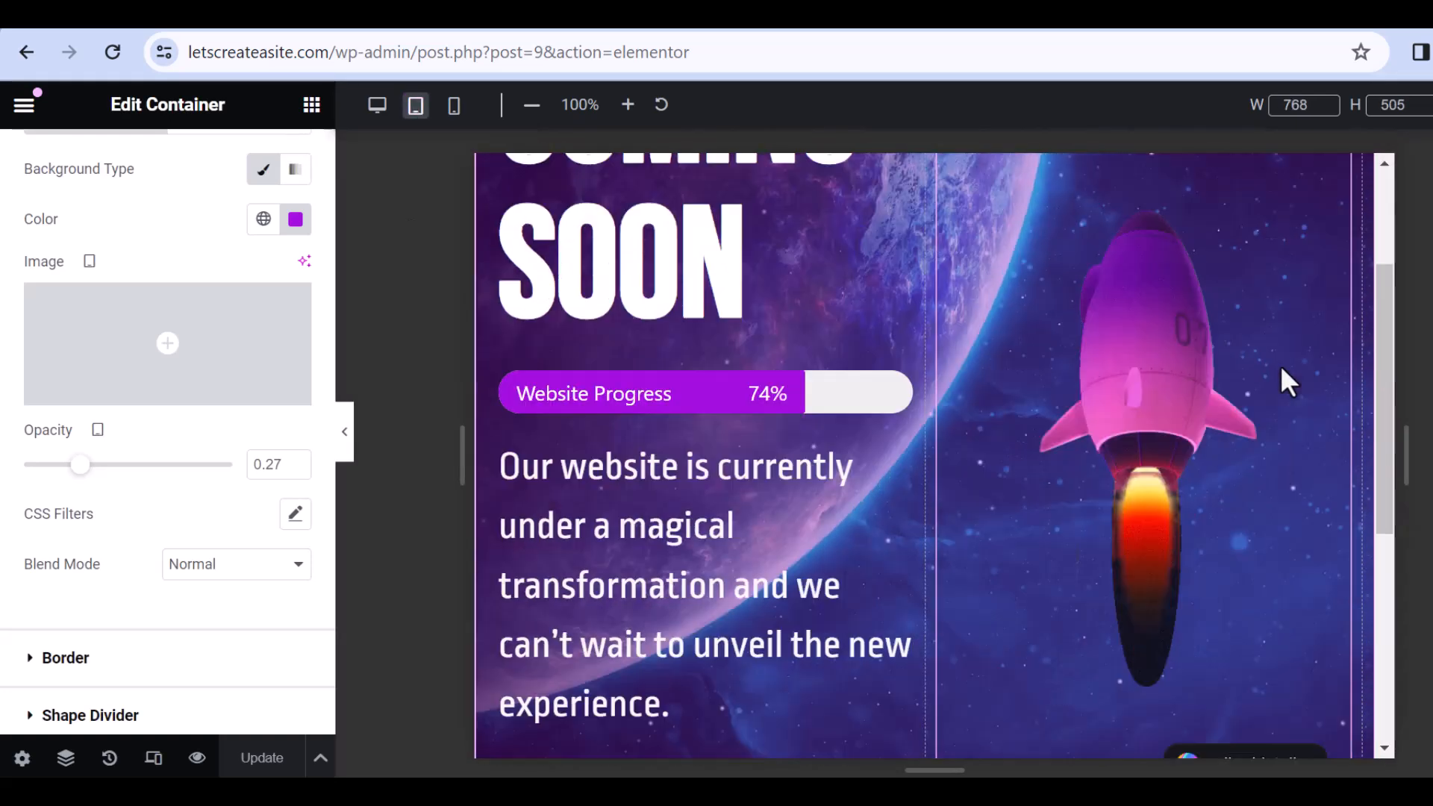
scroll(1271, 370, "up", 5)
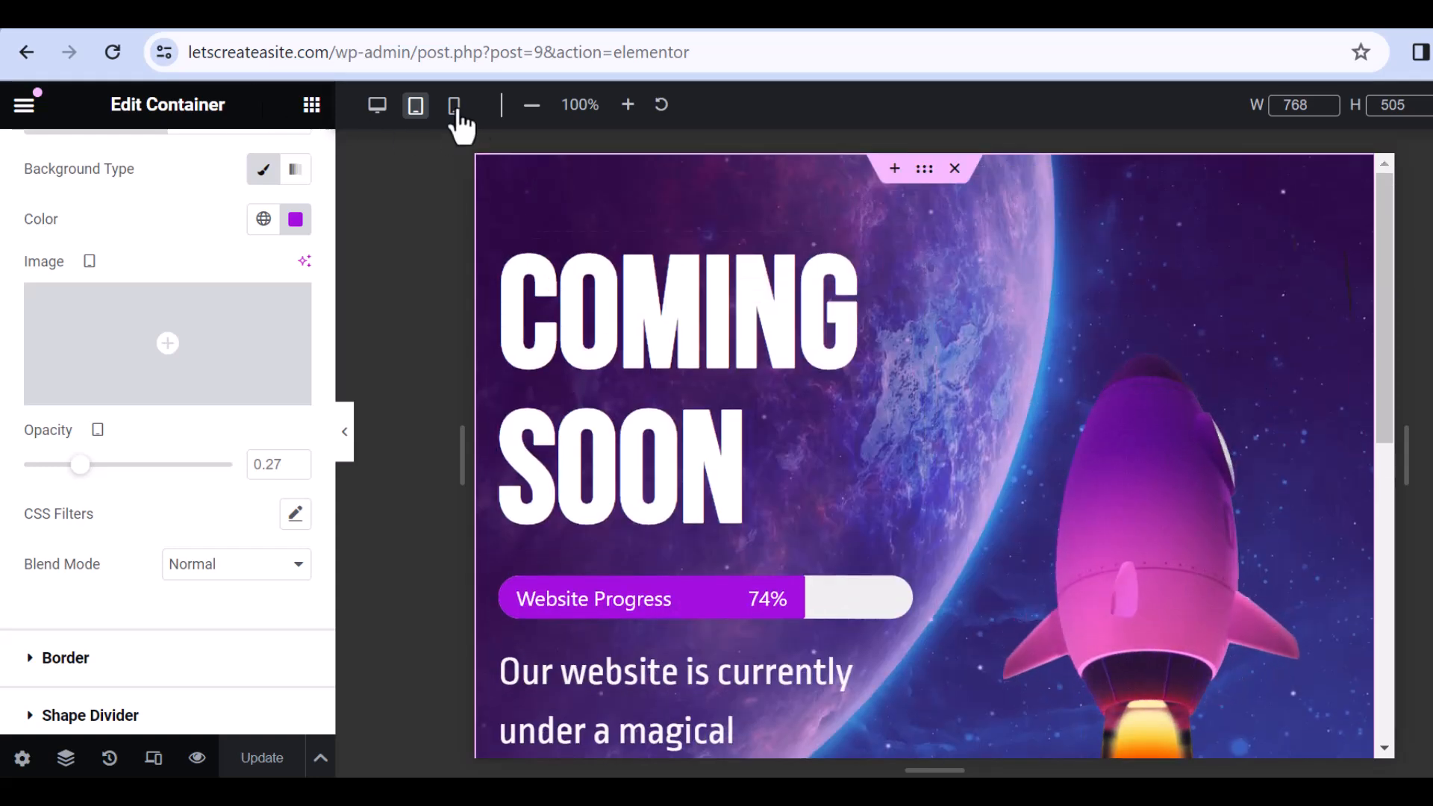
Step: In the mobile portrait view, reduce the COMING SOON heading's font size to 98 px
left_click(455, 106)
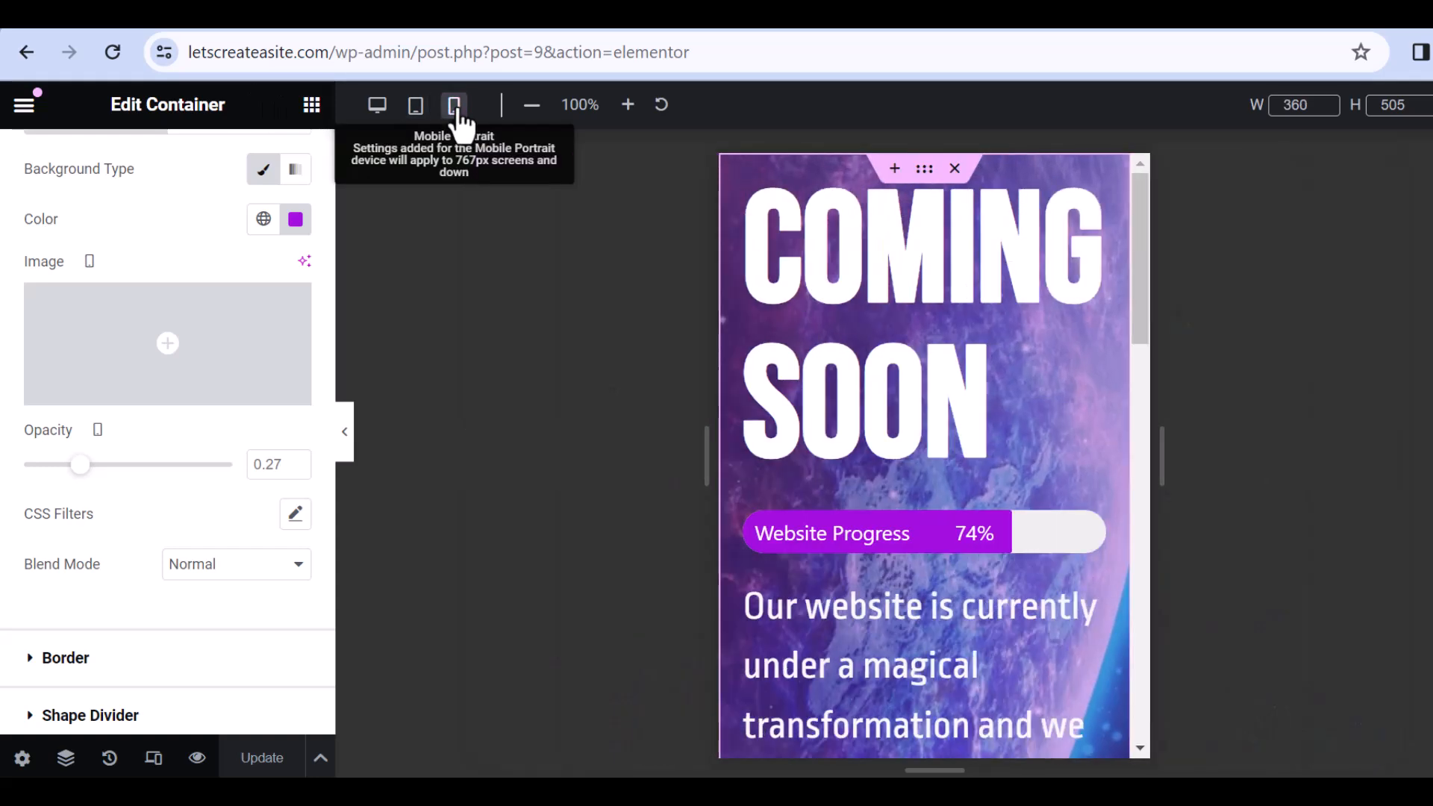
left_click_drag(1136, 203, 1043, 146)
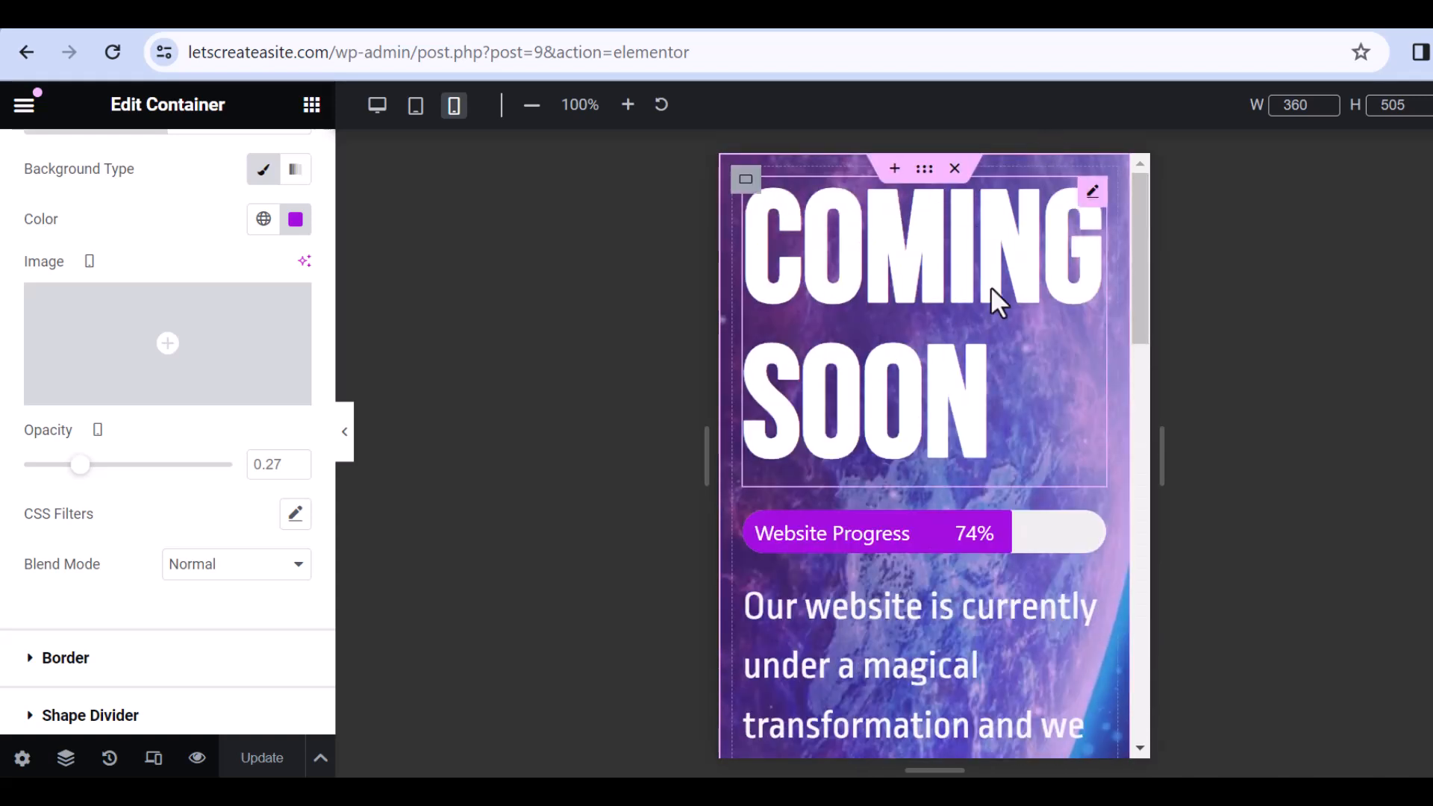
left_click(1092, 195)
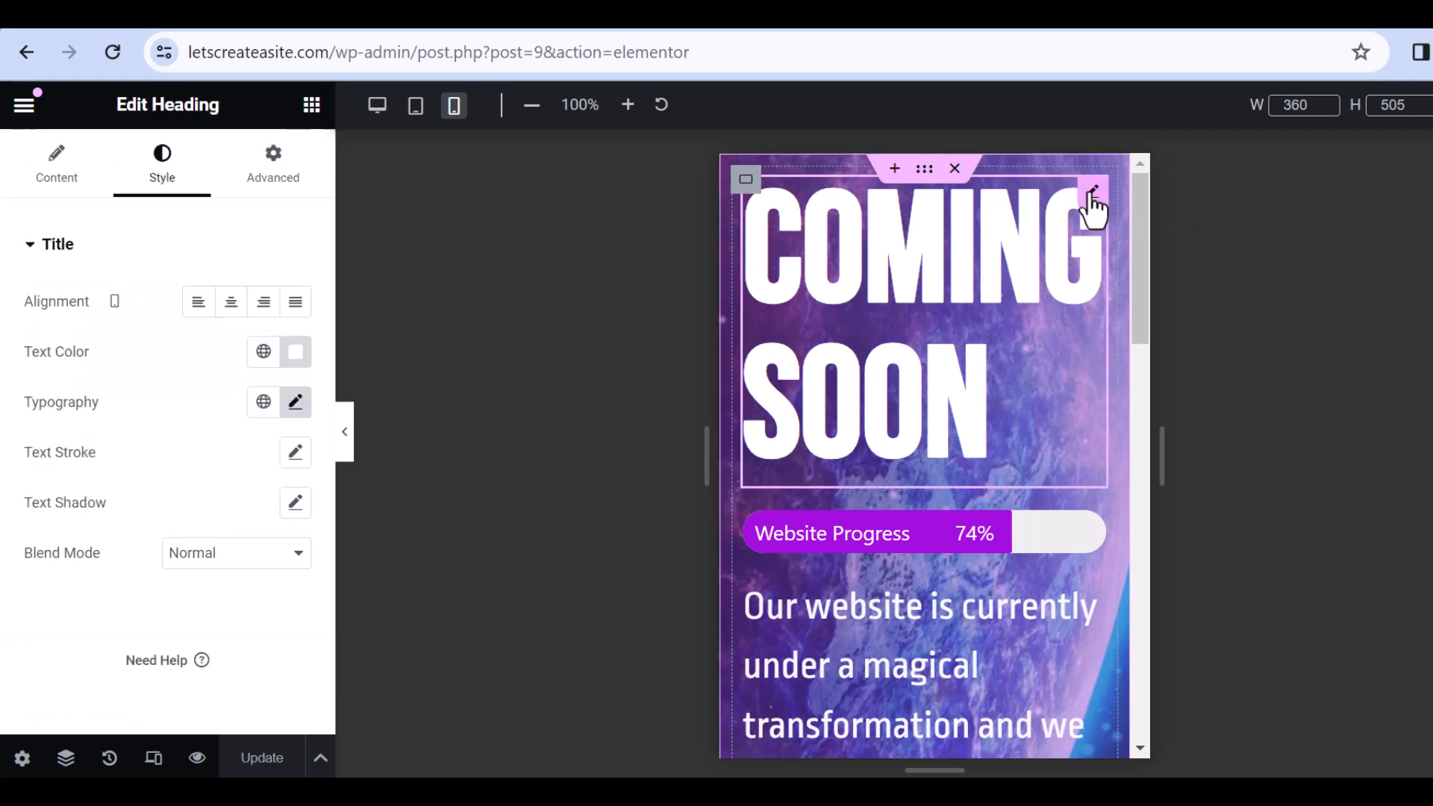
left_click(47, 176)
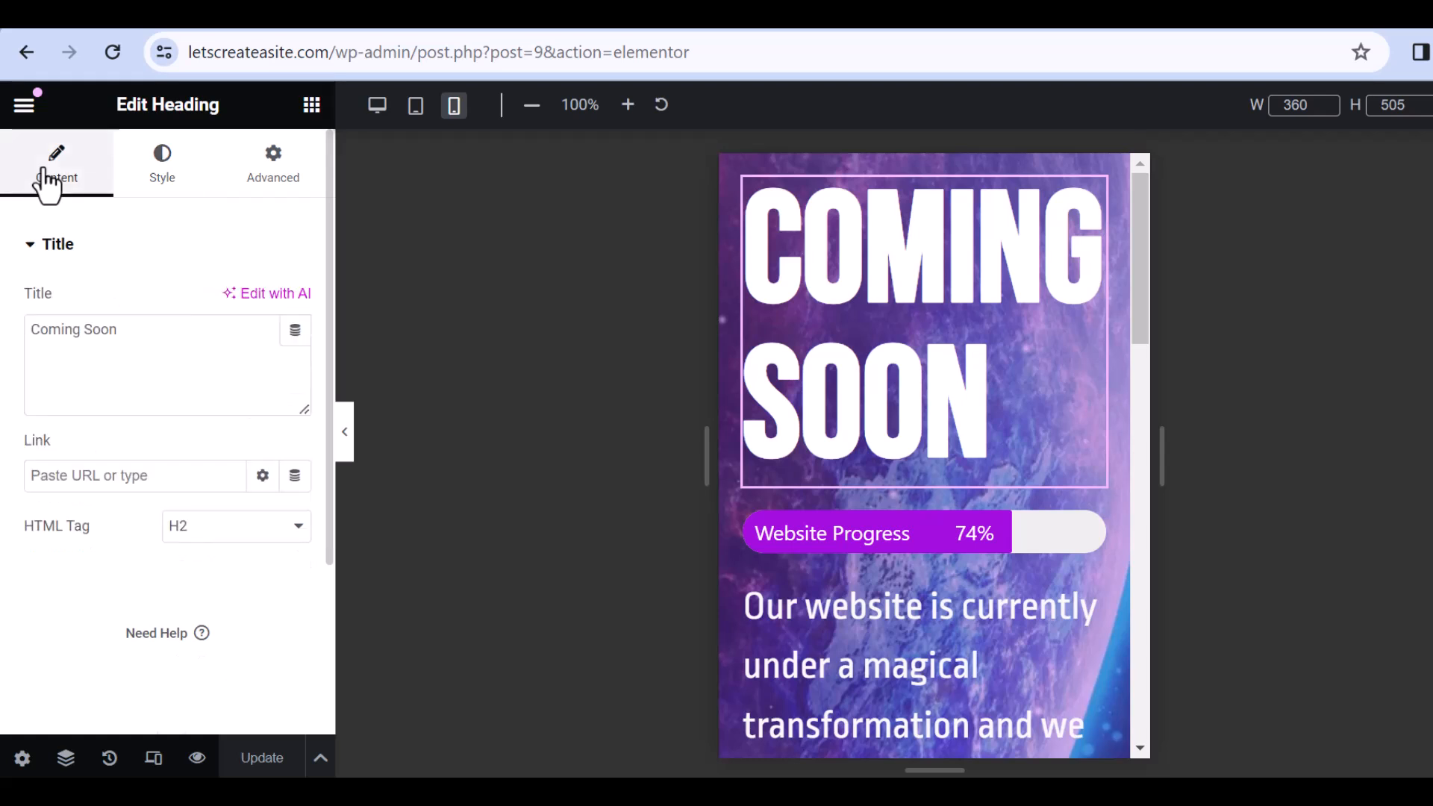
left_click(164, 179)
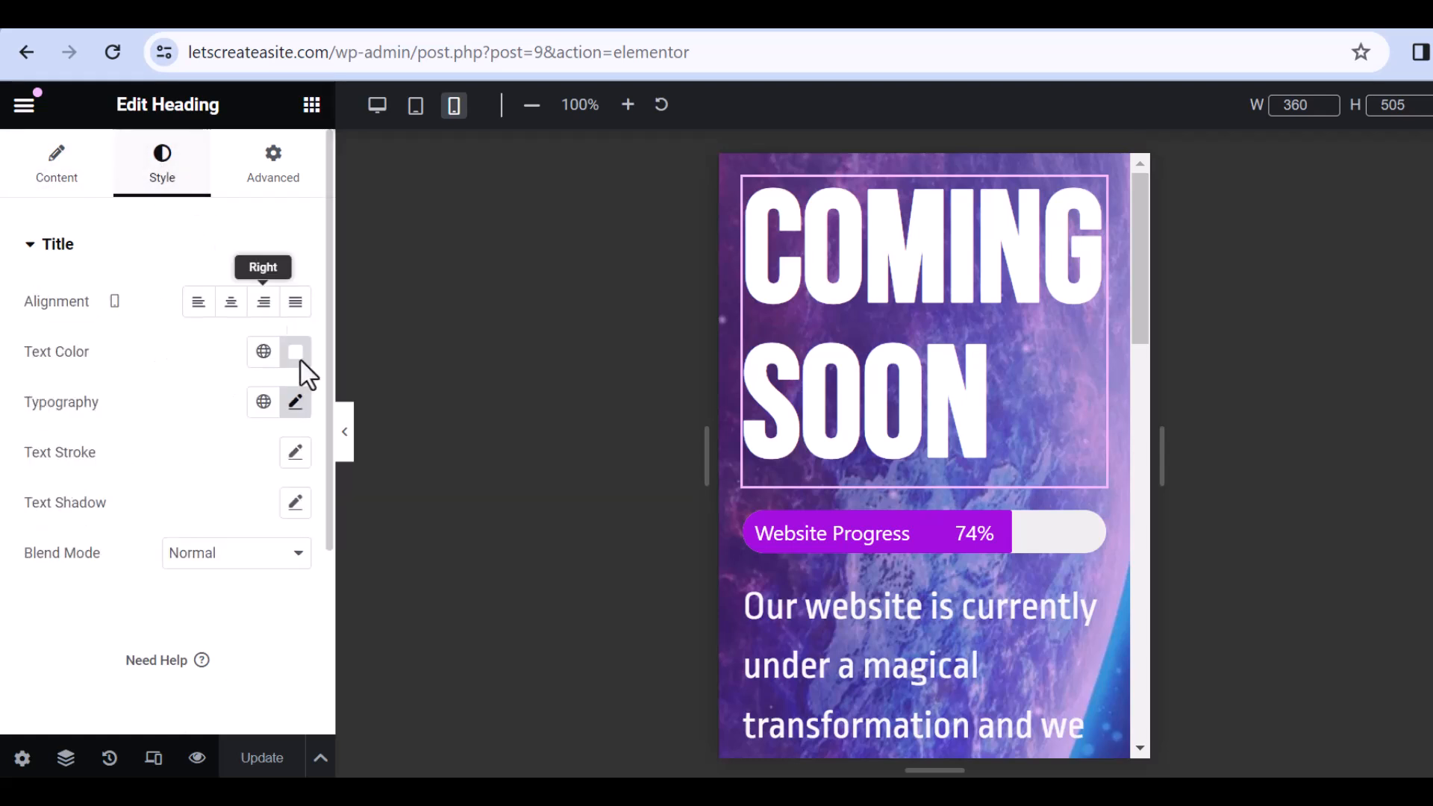
left_click(294, 403)
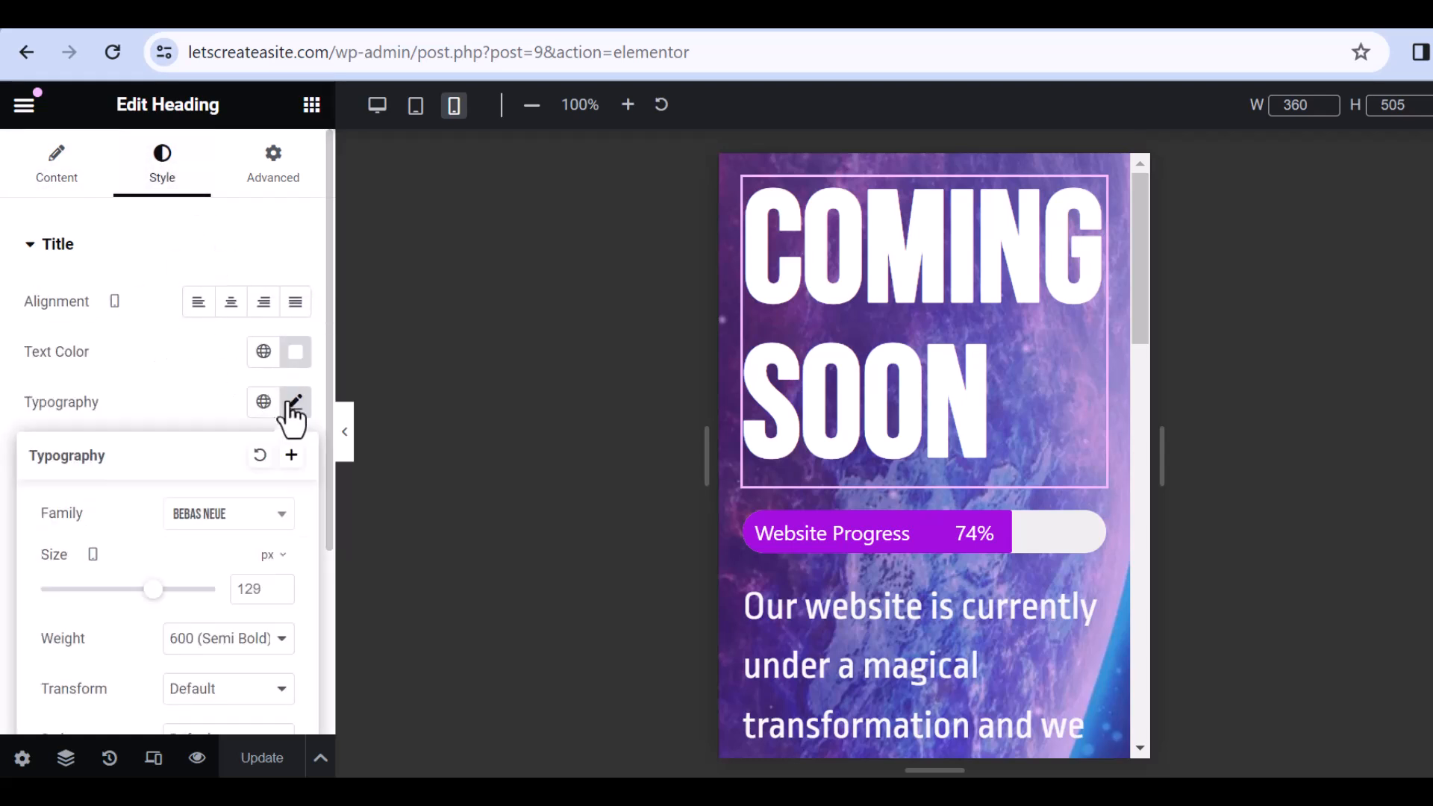
scroll(244, 433, "down", 2)
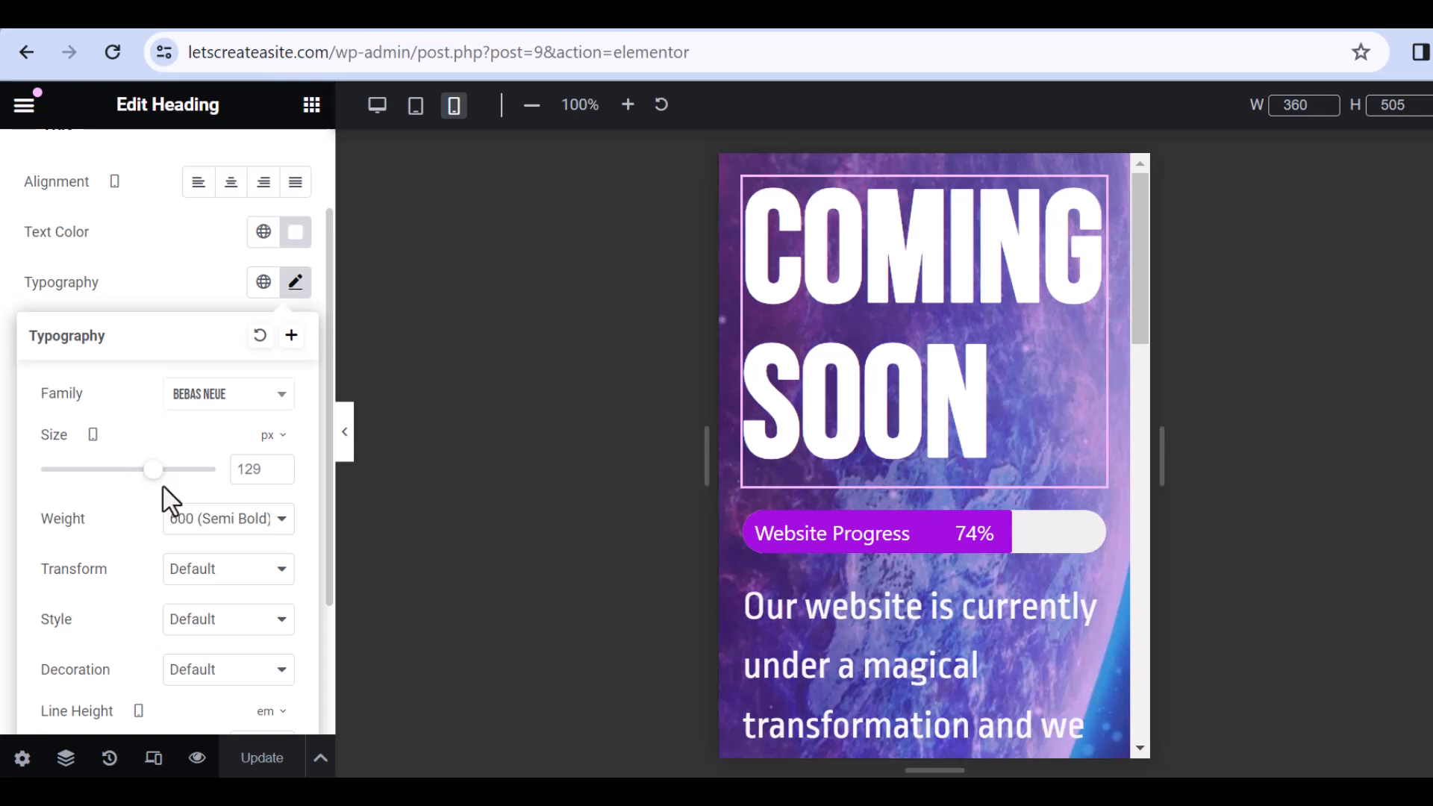
left_click_drag(152, 474, 123, 473)
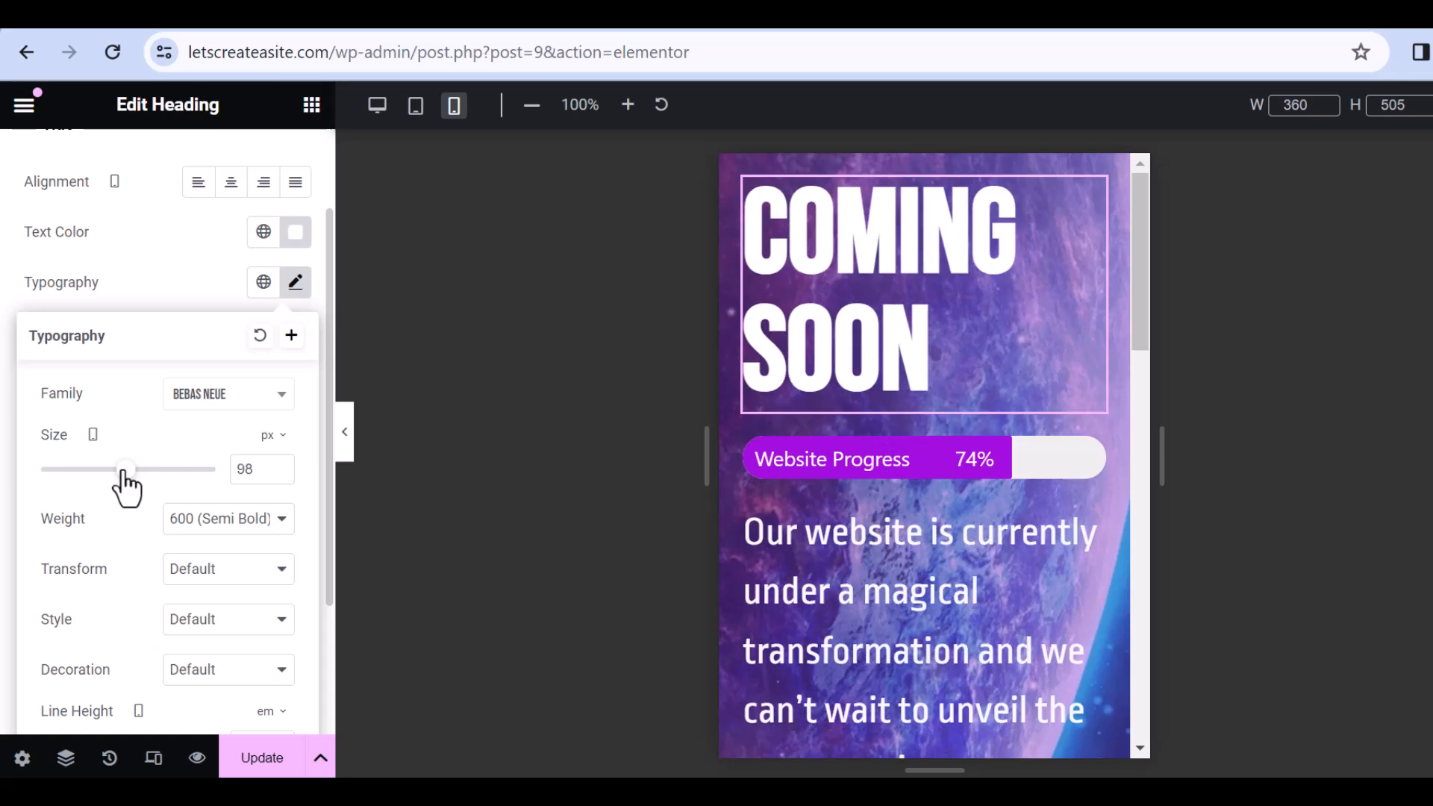
Step: Set the mobile heading's line height to 84 px, switching its unit from em to px
scroll(249, 446, "down", 3)
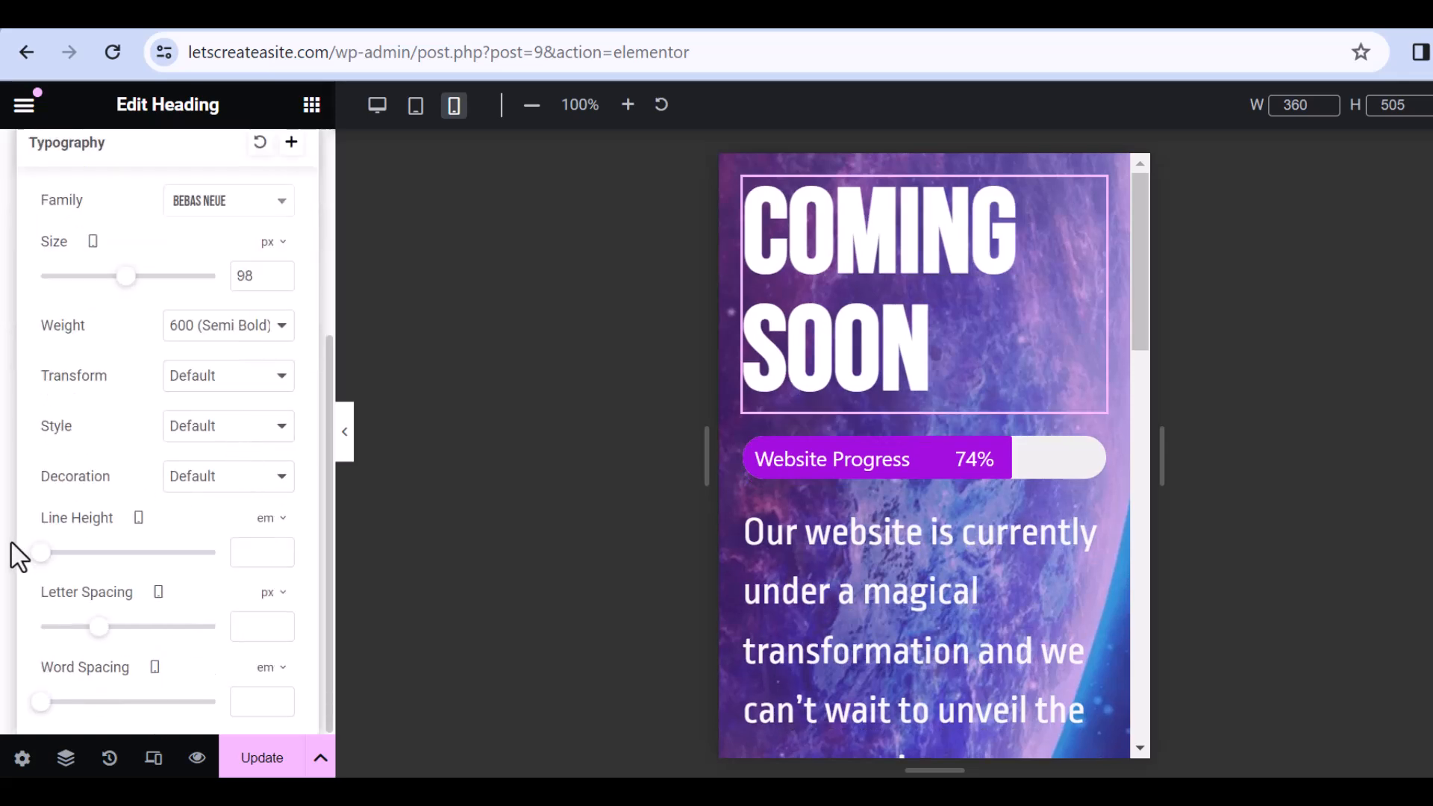
left_click_drag(37, 553, 190, 567)
left_click(269, 519)
left_click(262, 521)
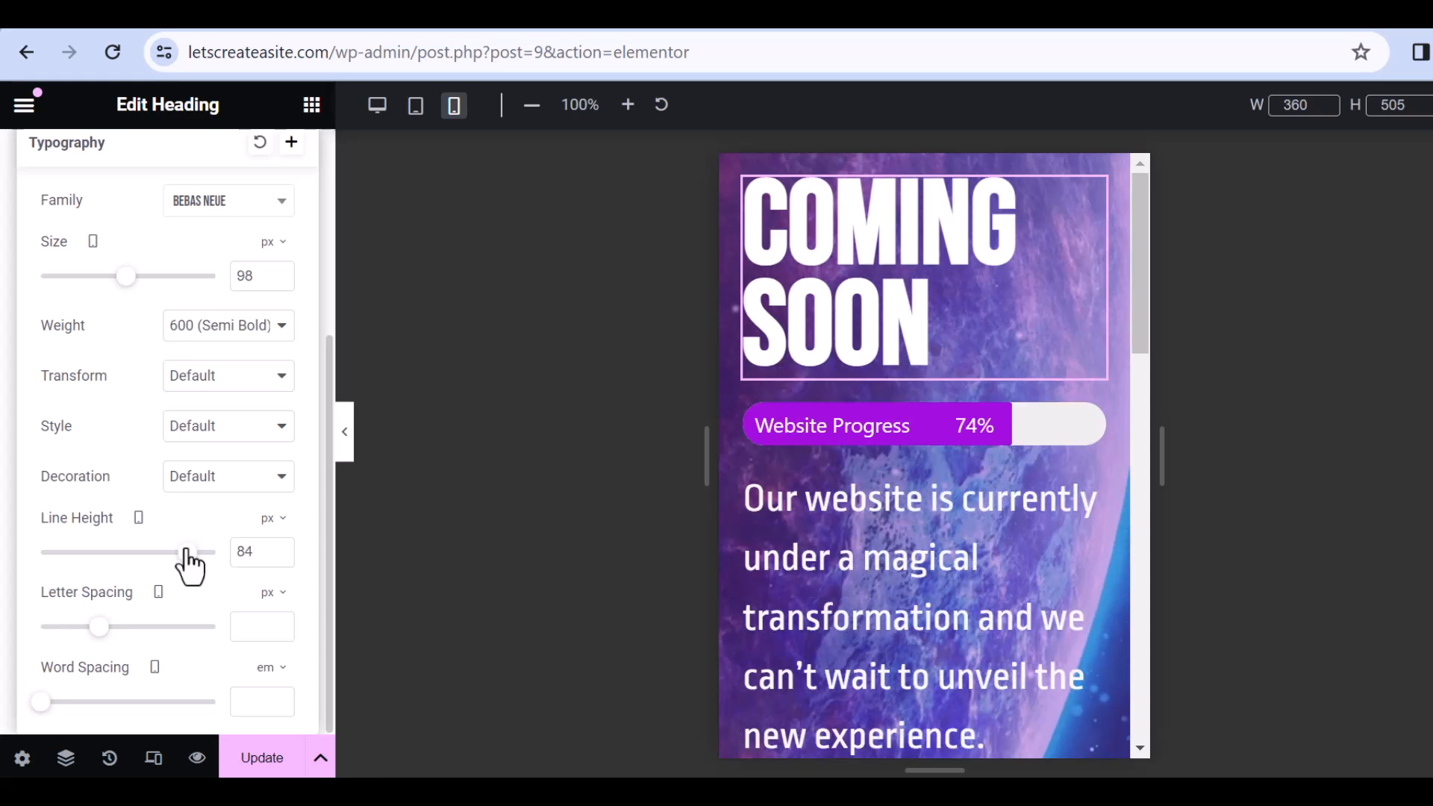
Step: Reduce the description paragraph's font size to 26 px for mobile
left_click(1090, 508)
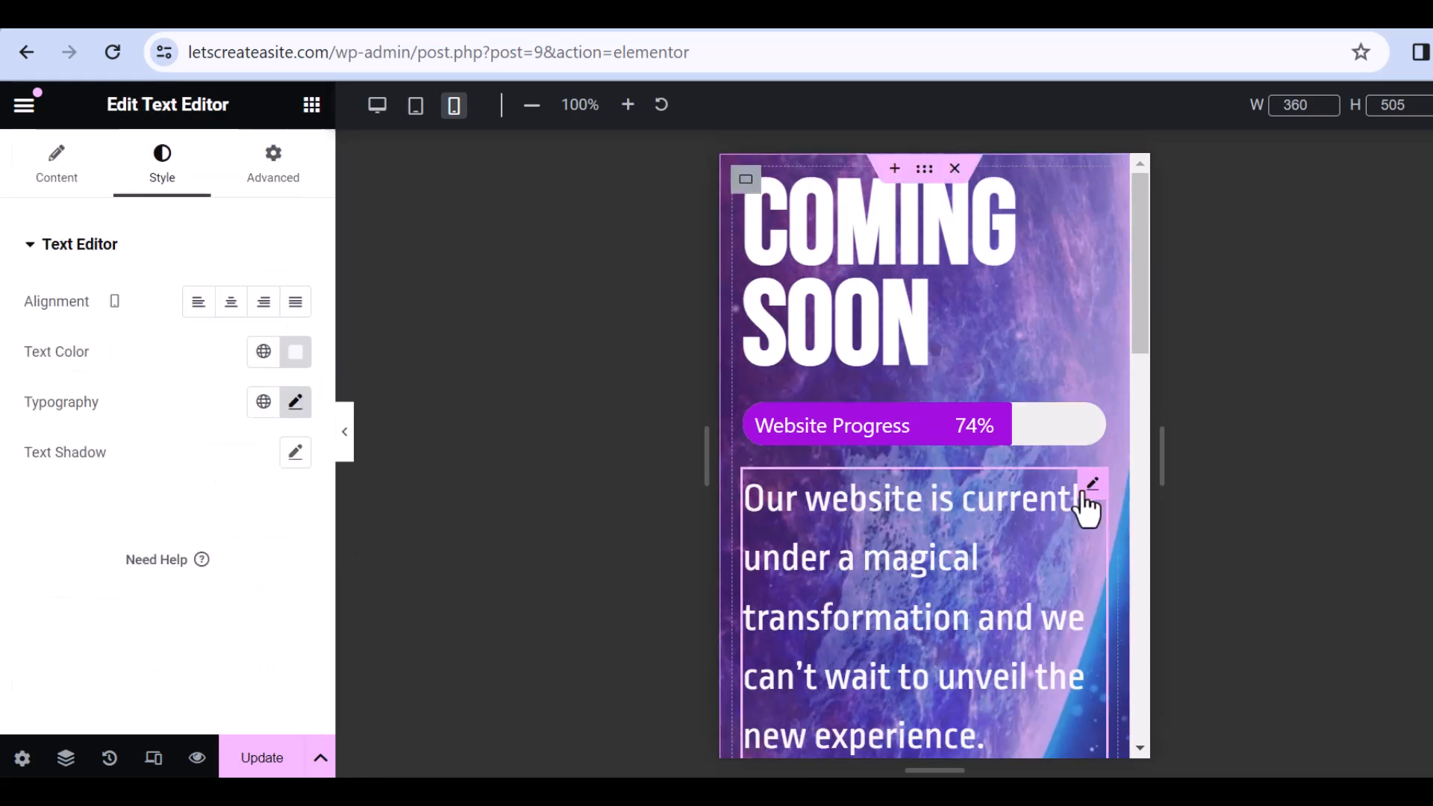
left_click(295, 403)
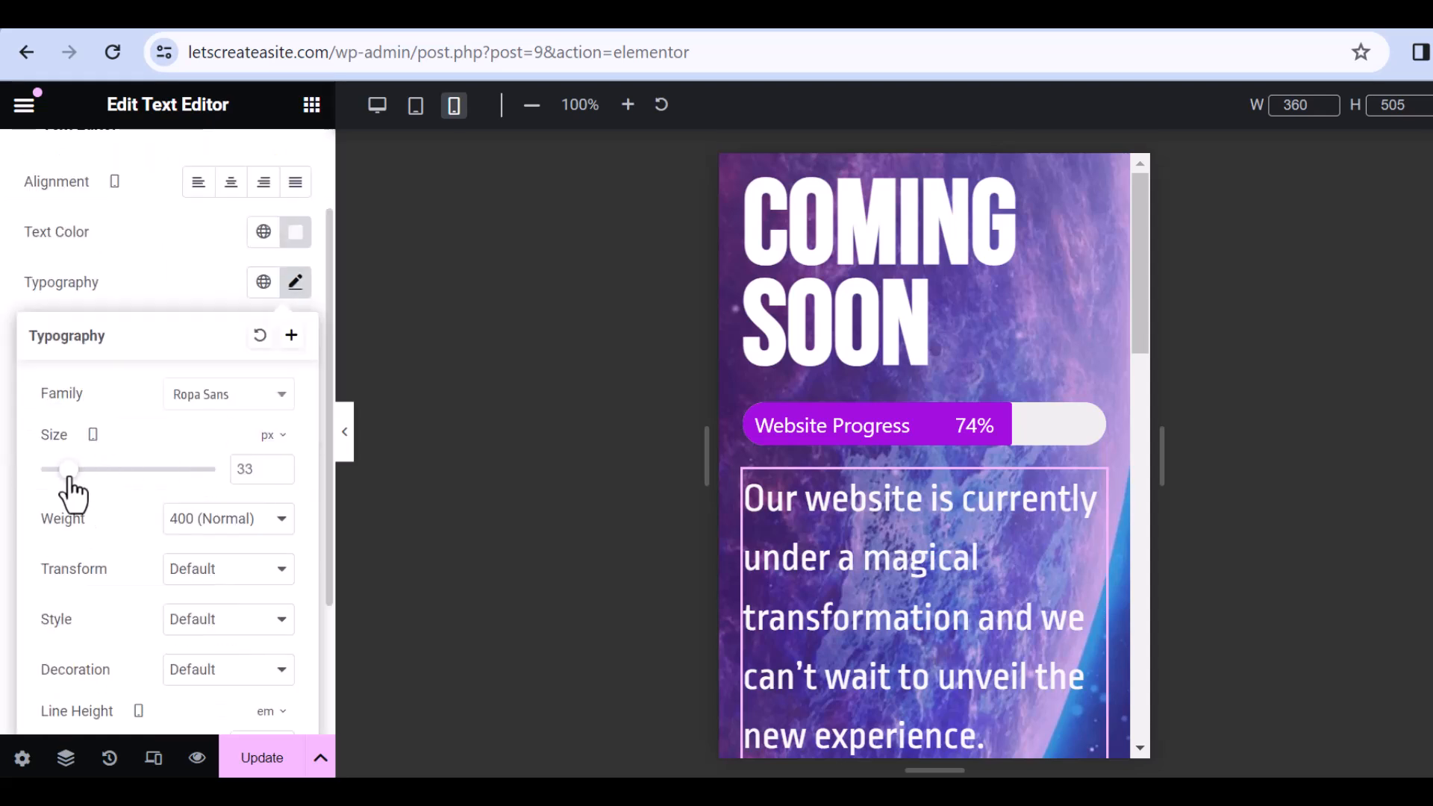
left_click_drag(69, 479, 63, 478)
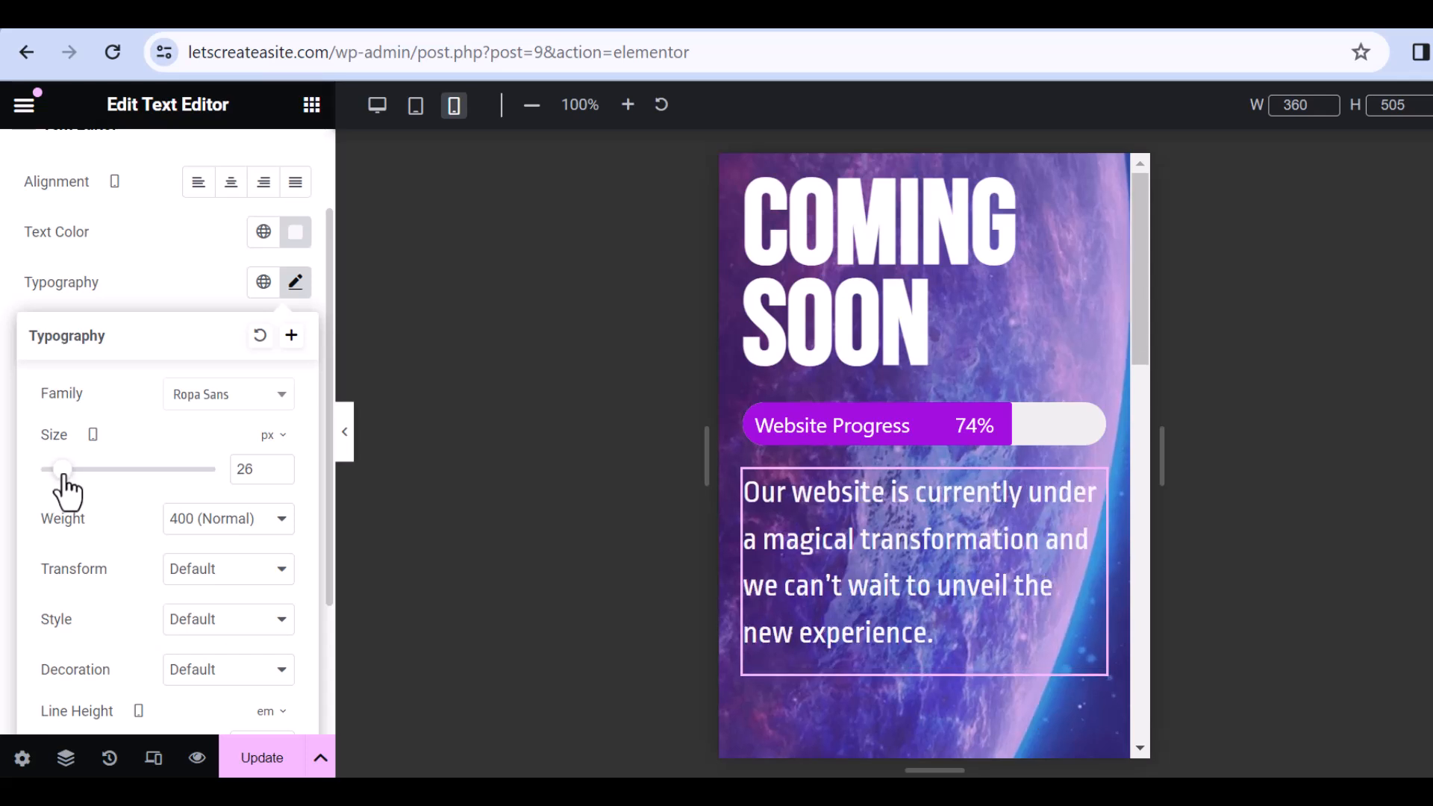
Step: Unlink the main container's mobile padding and set it to 50 px top, 30 px left and right, and 0 bottom
left_click(904, 397)
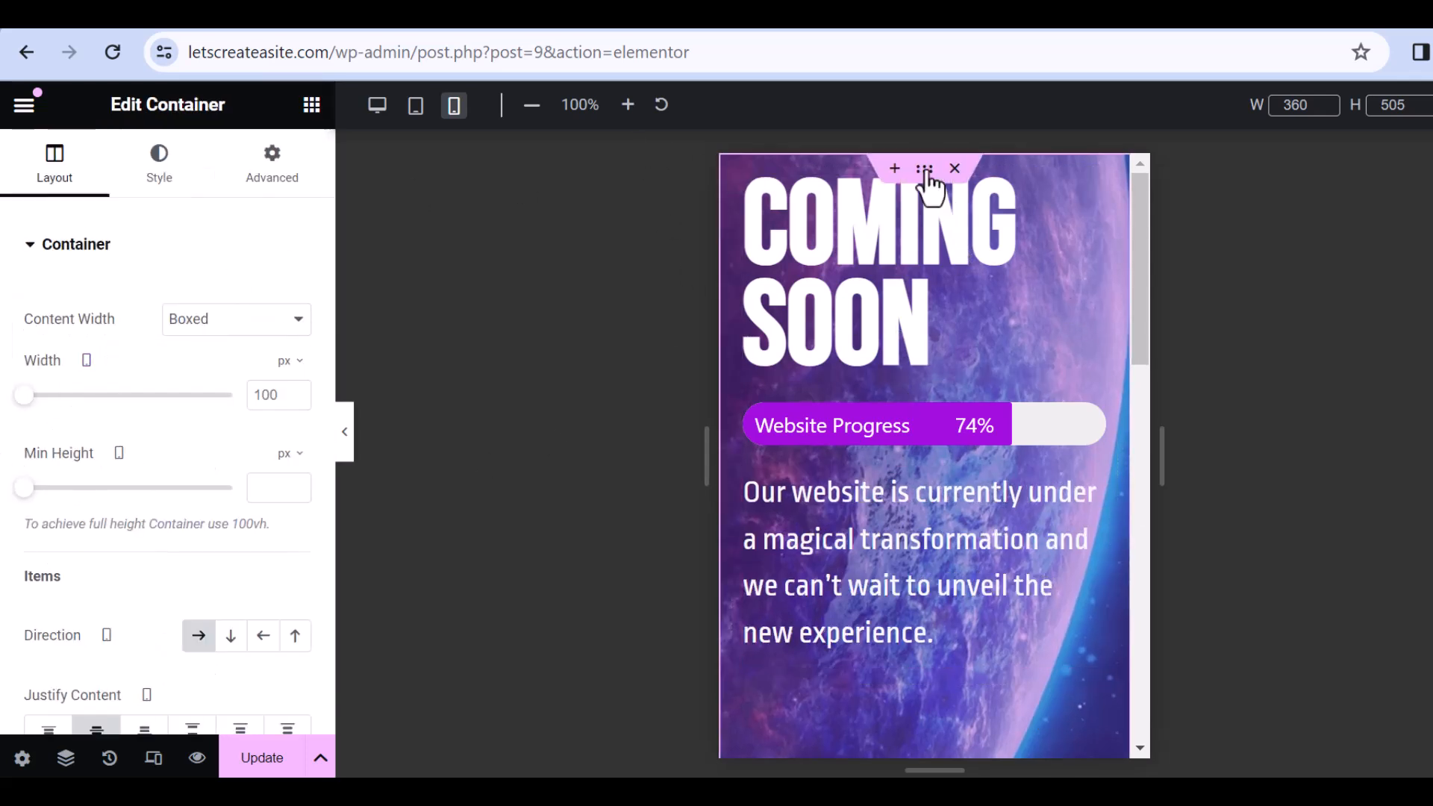
left_click(261, 176)
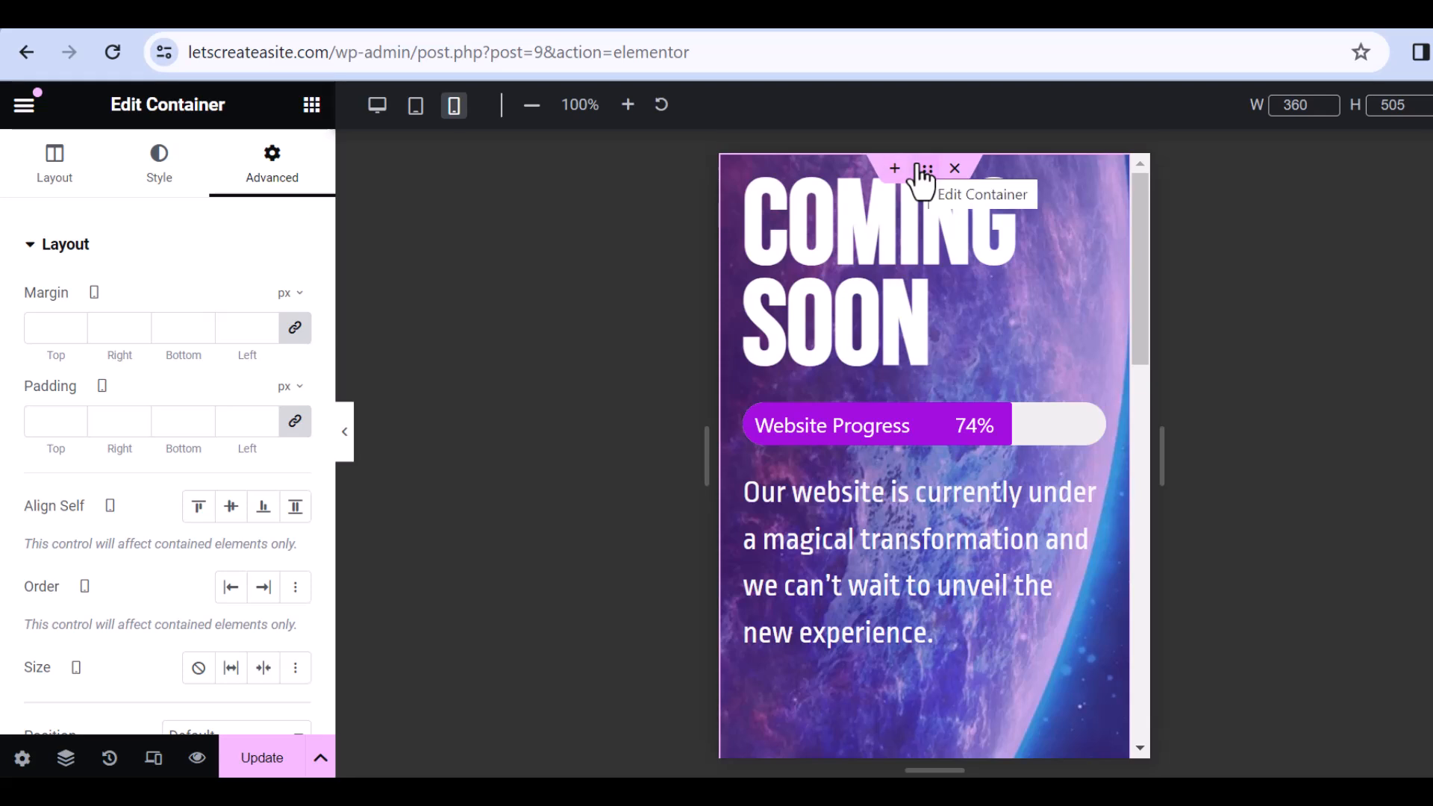
left_click(294, 421)
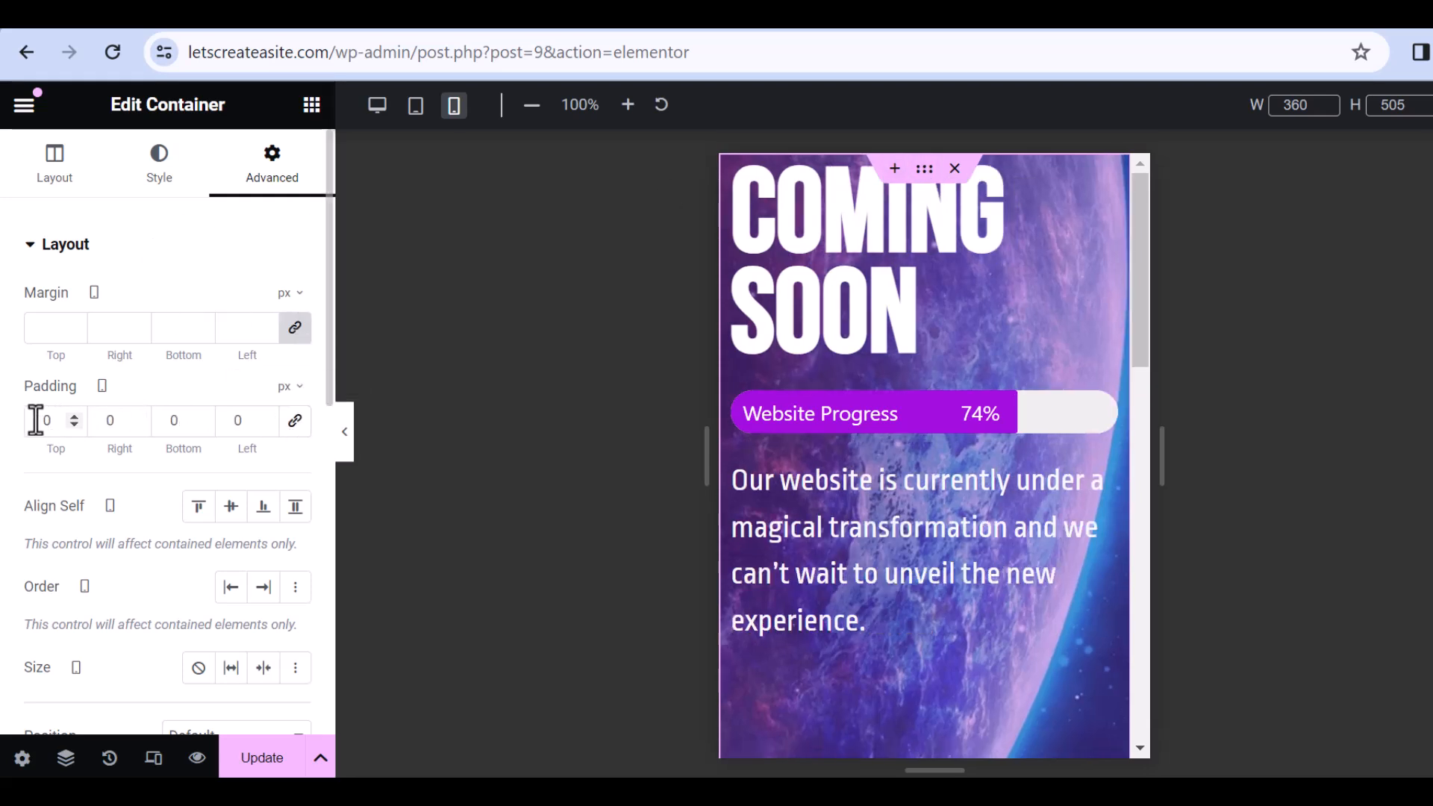
type("5")
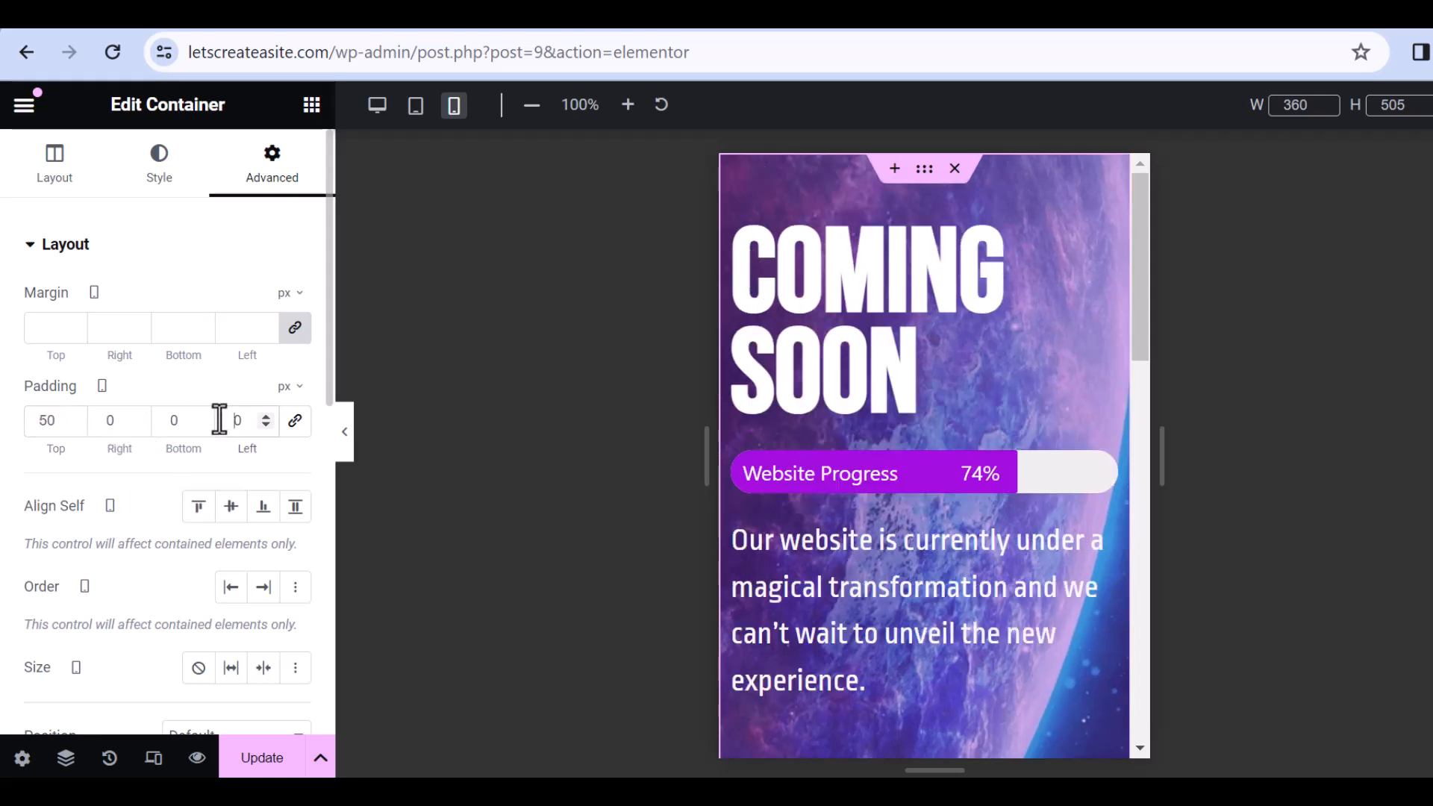
type("3")
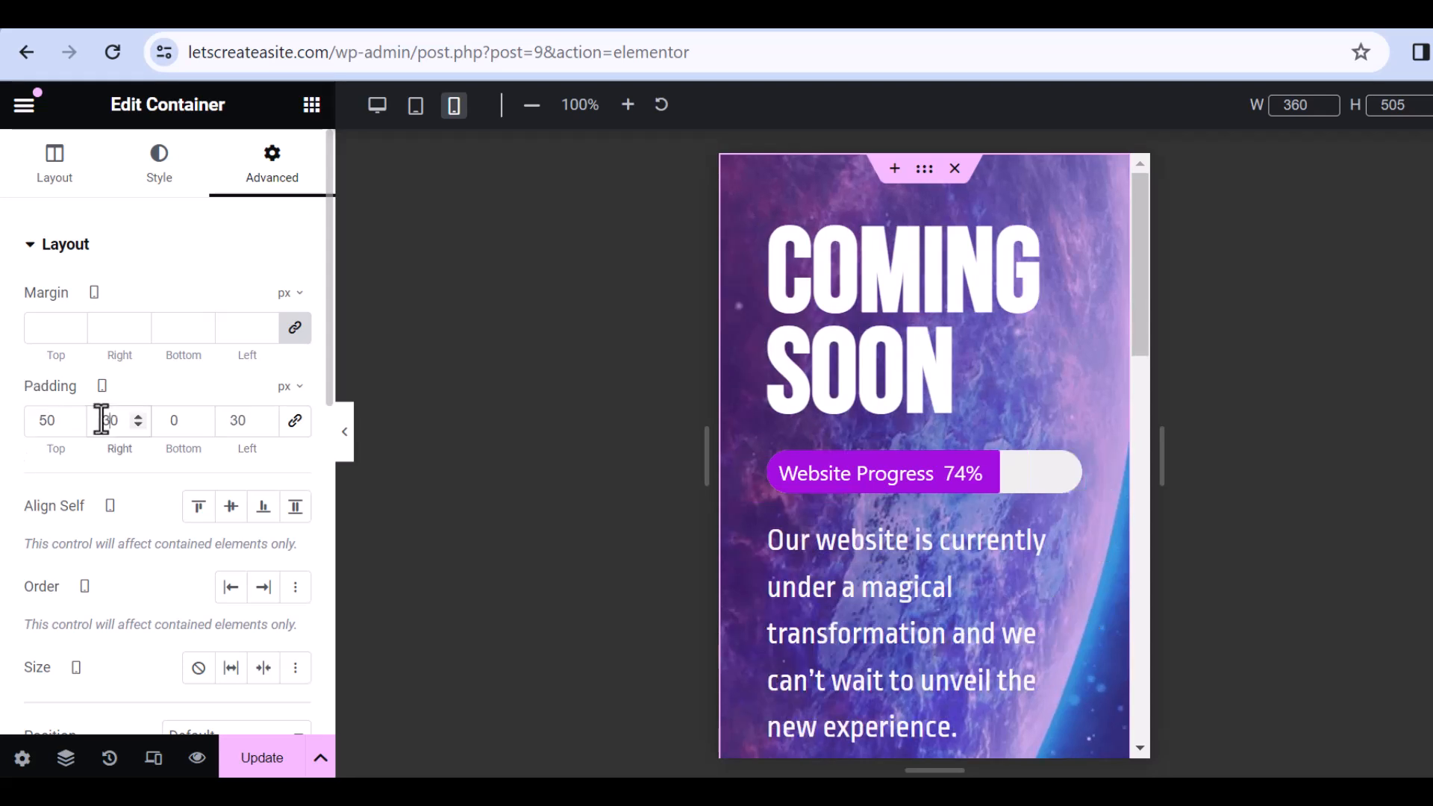
scroll(937, 505, "down", 6)
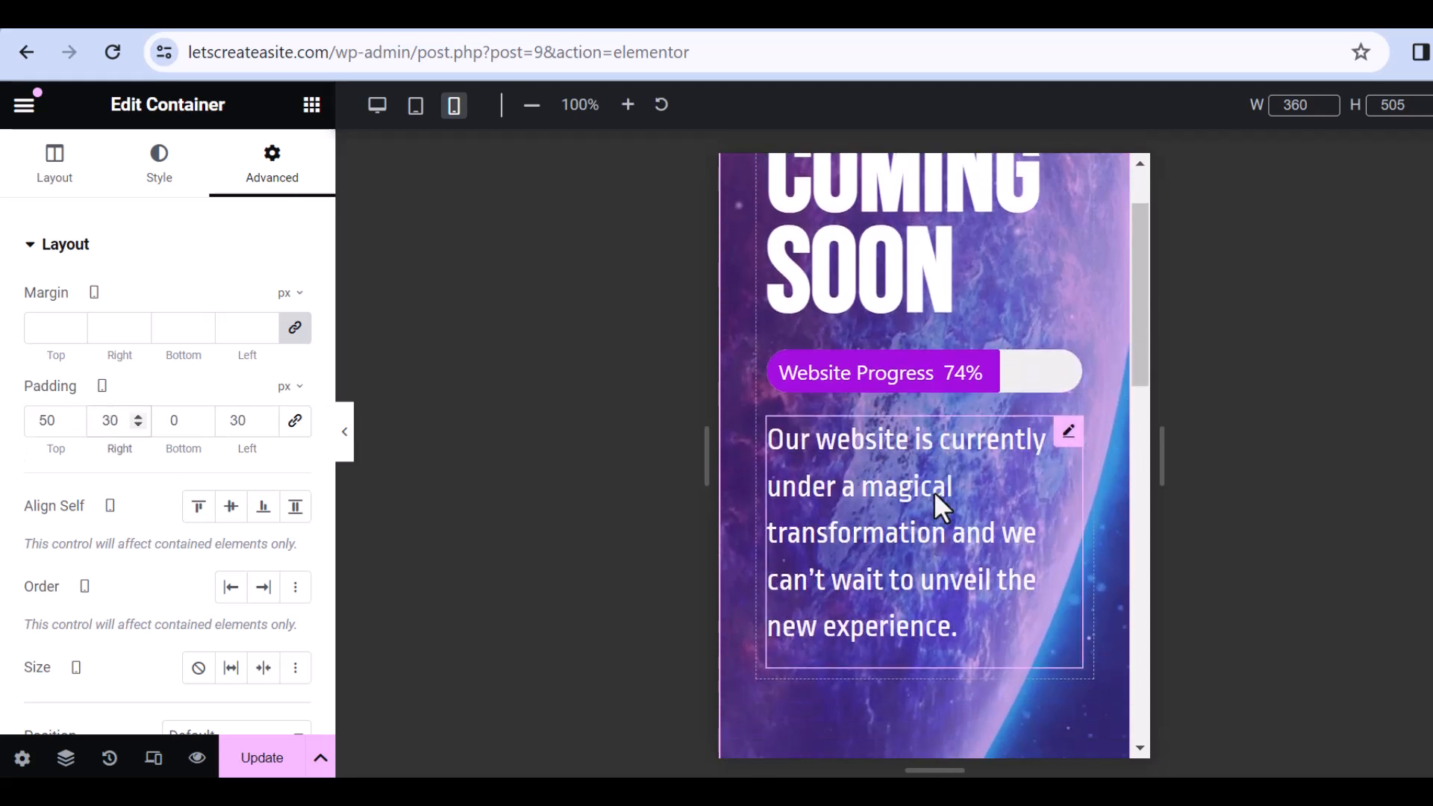
scroll(1140, 282, "up", 3)
scroll(1134, 270, "up", 3)
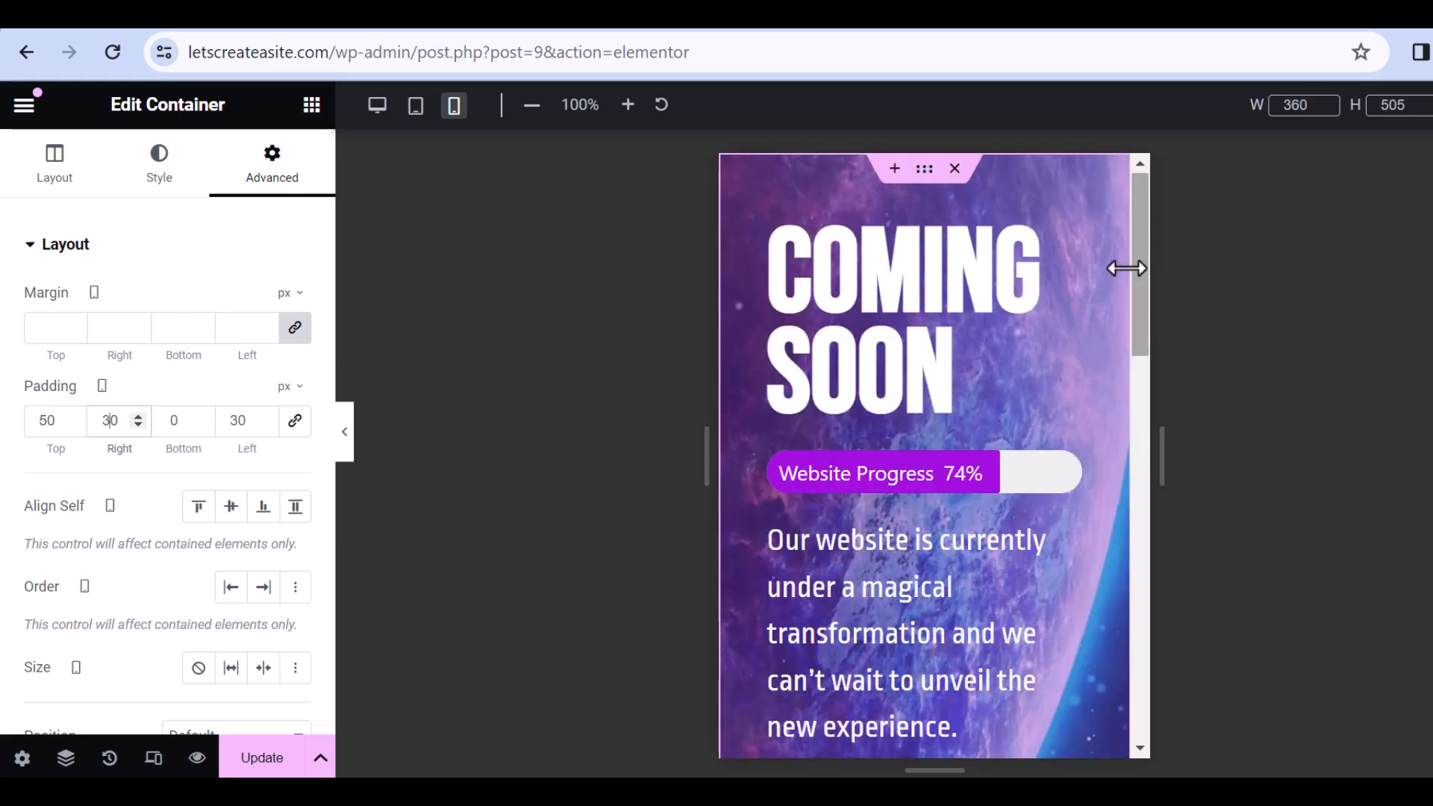
Step: In the tablet portrait view, reduce the COMING SOON heading's font size to 102 px
left_click(417, 104)
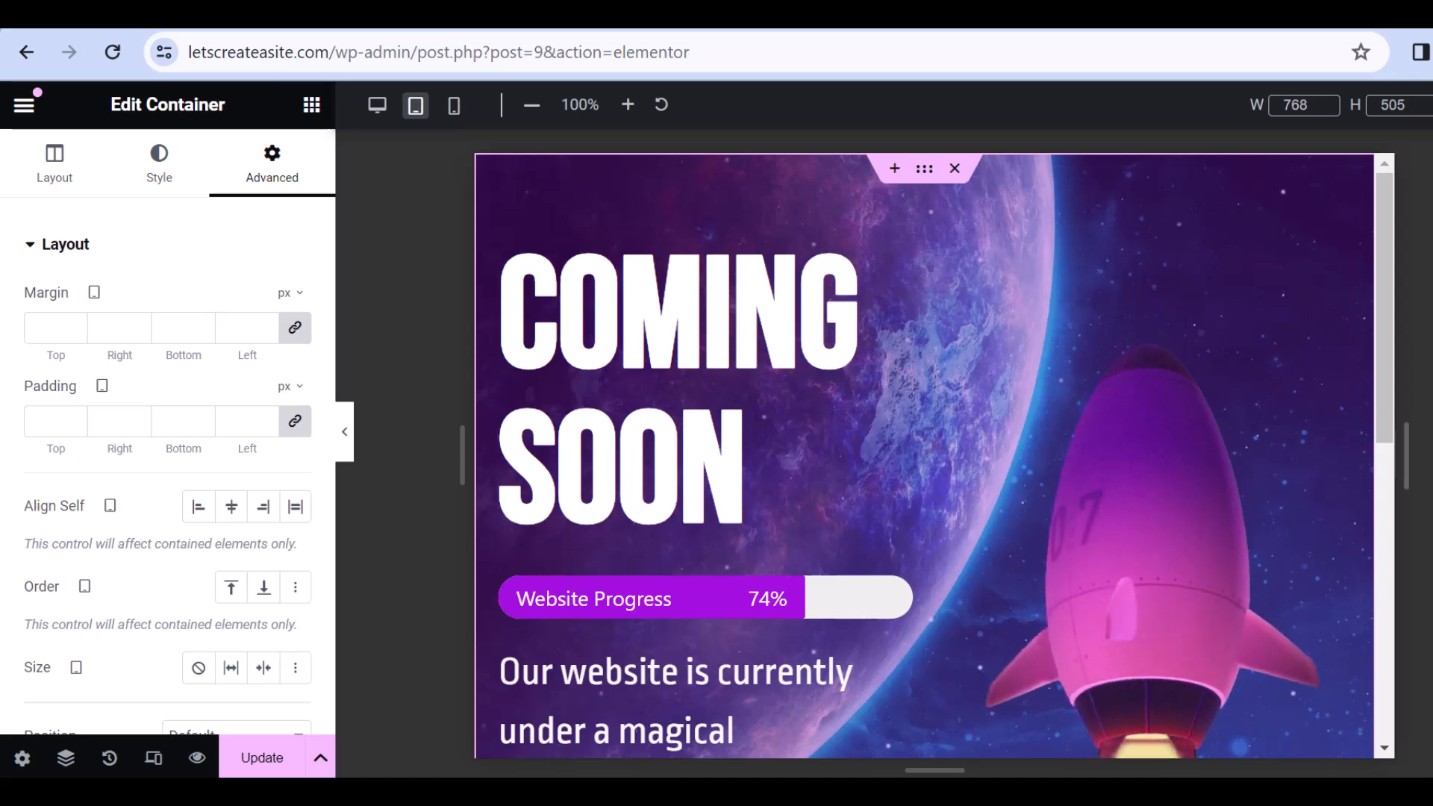
scroll(1010, 470, "down", 2)
scroll(805, 448, "down", 4)
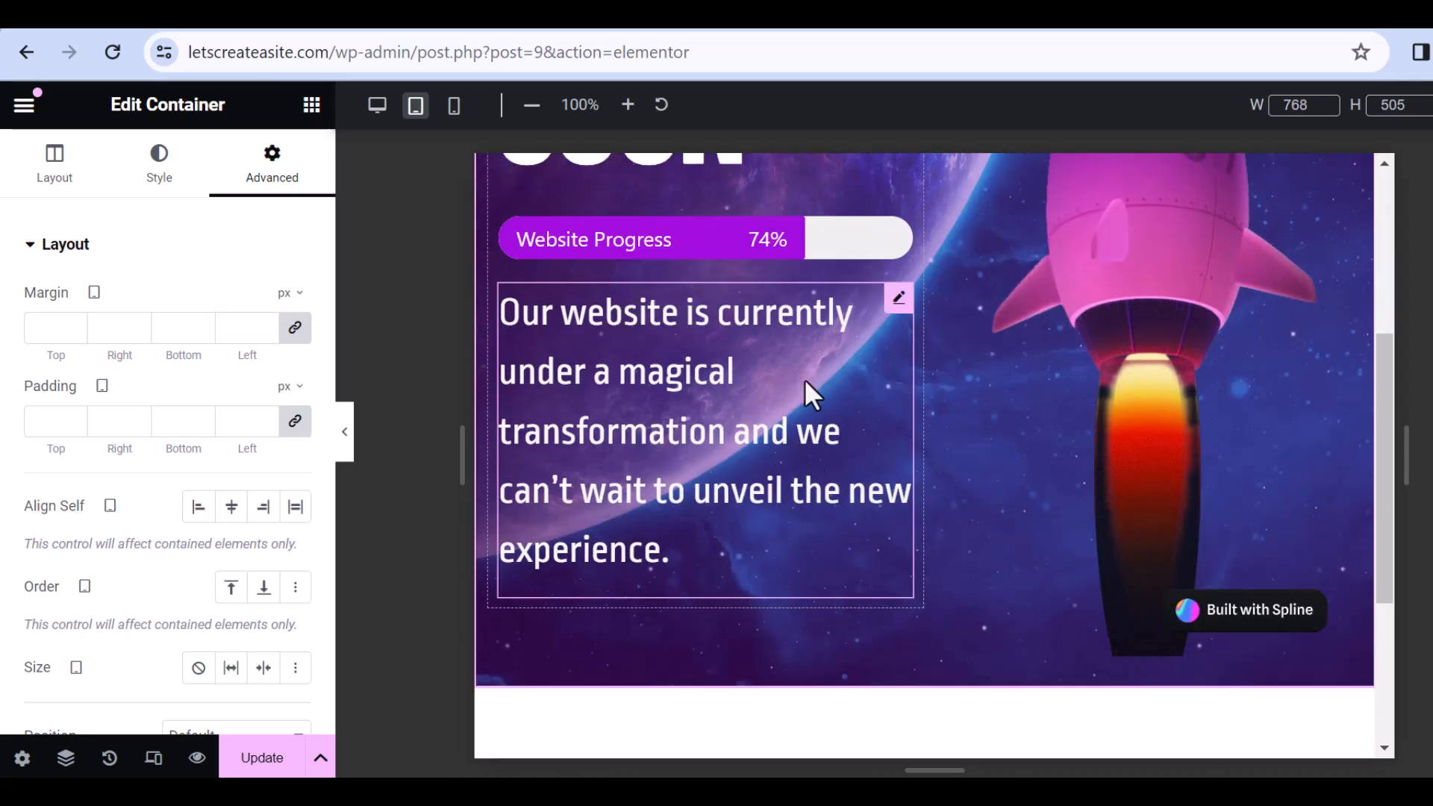
scroll(798, 373, "up", 6)
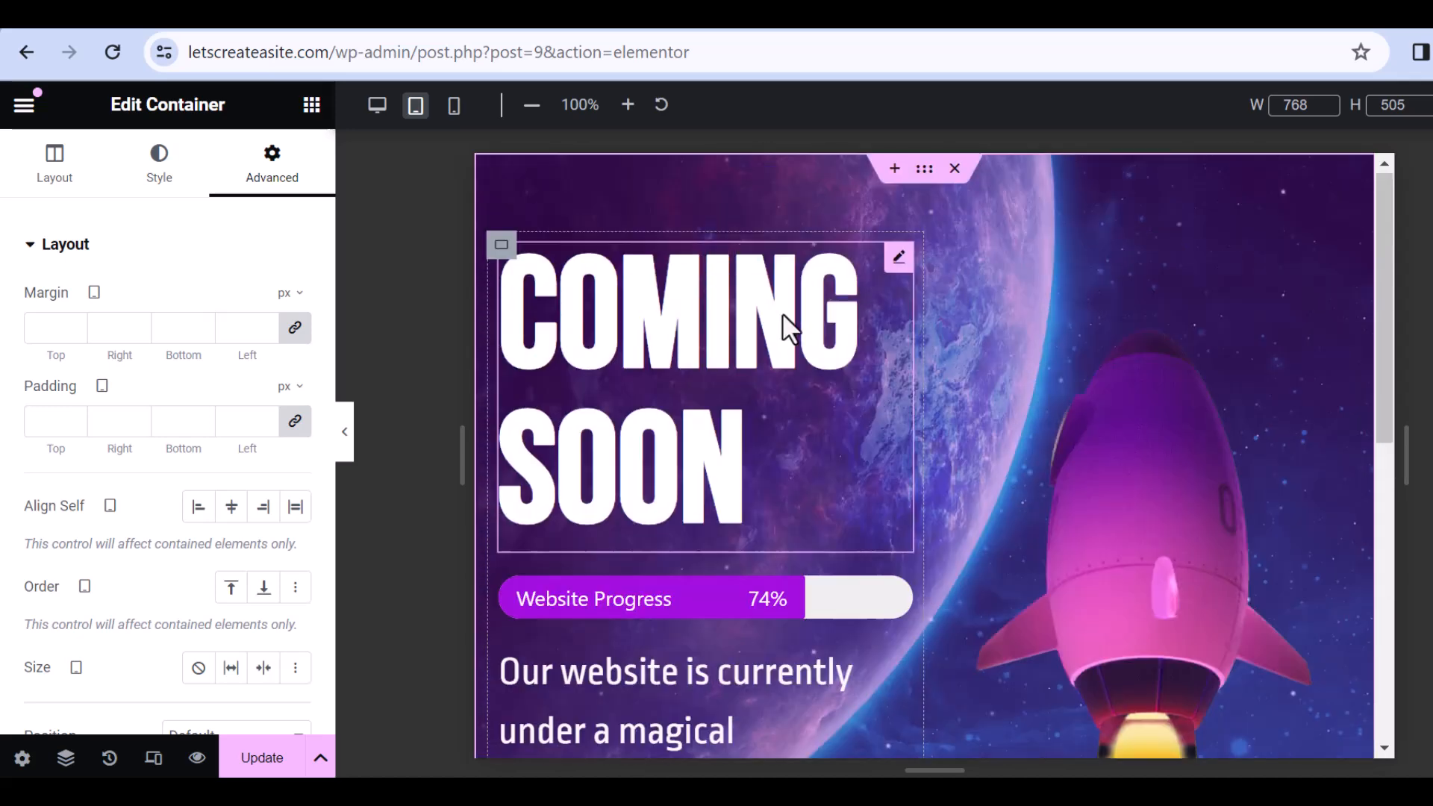
left_click(898, 261)
left_click(159, 173)
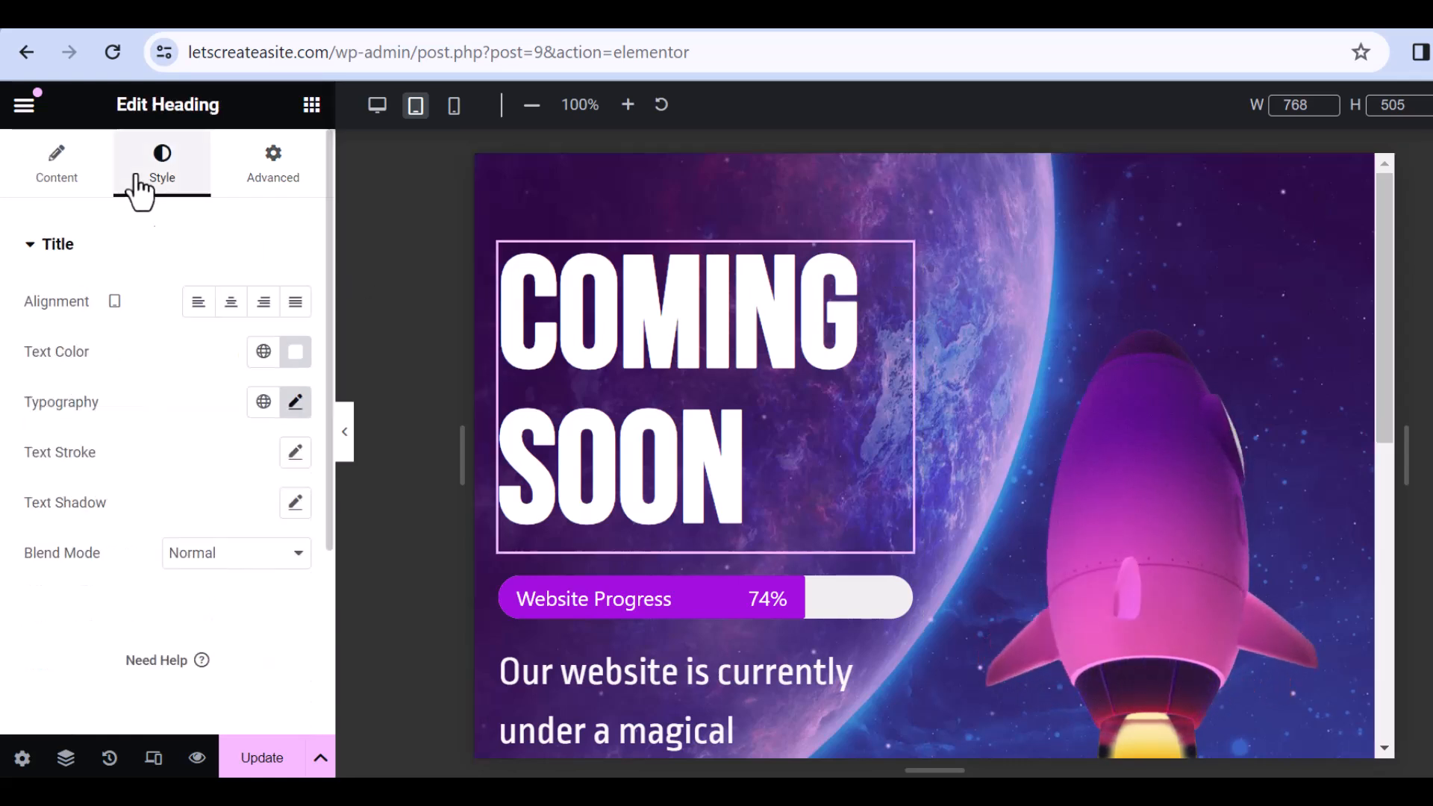
left_click(295, 403)
left_click_drag(149, 589, 131, 589)
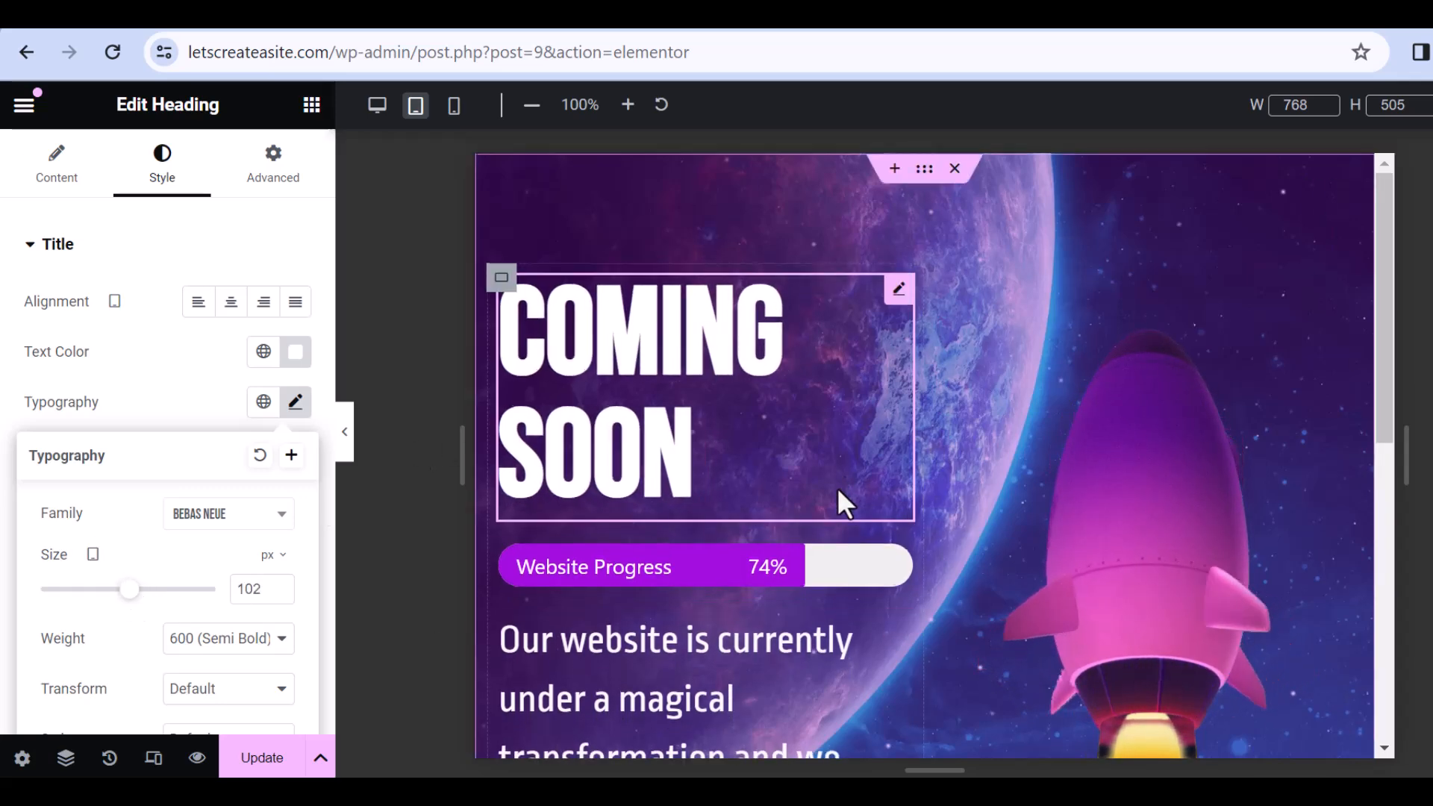
Step: Set the COMING SOON heading's tablet line height to 88 px, switching its unit from em to px
scroll(841, 499, "down", 2)
scroll(82, 621, "down", 3)
left_click_drag(46, 626, 79, 627)
left_click(276, 592)
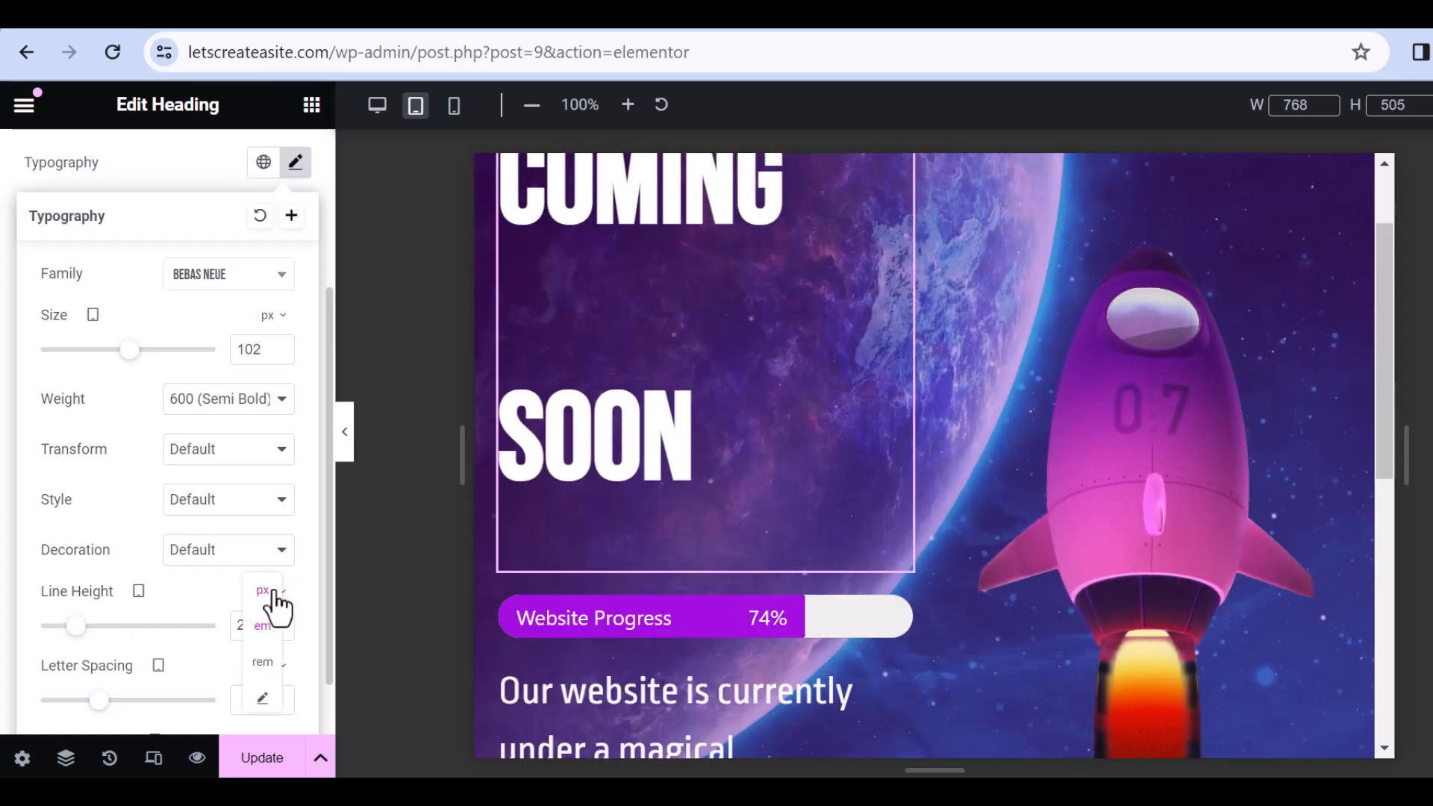
left_click(265, 591)
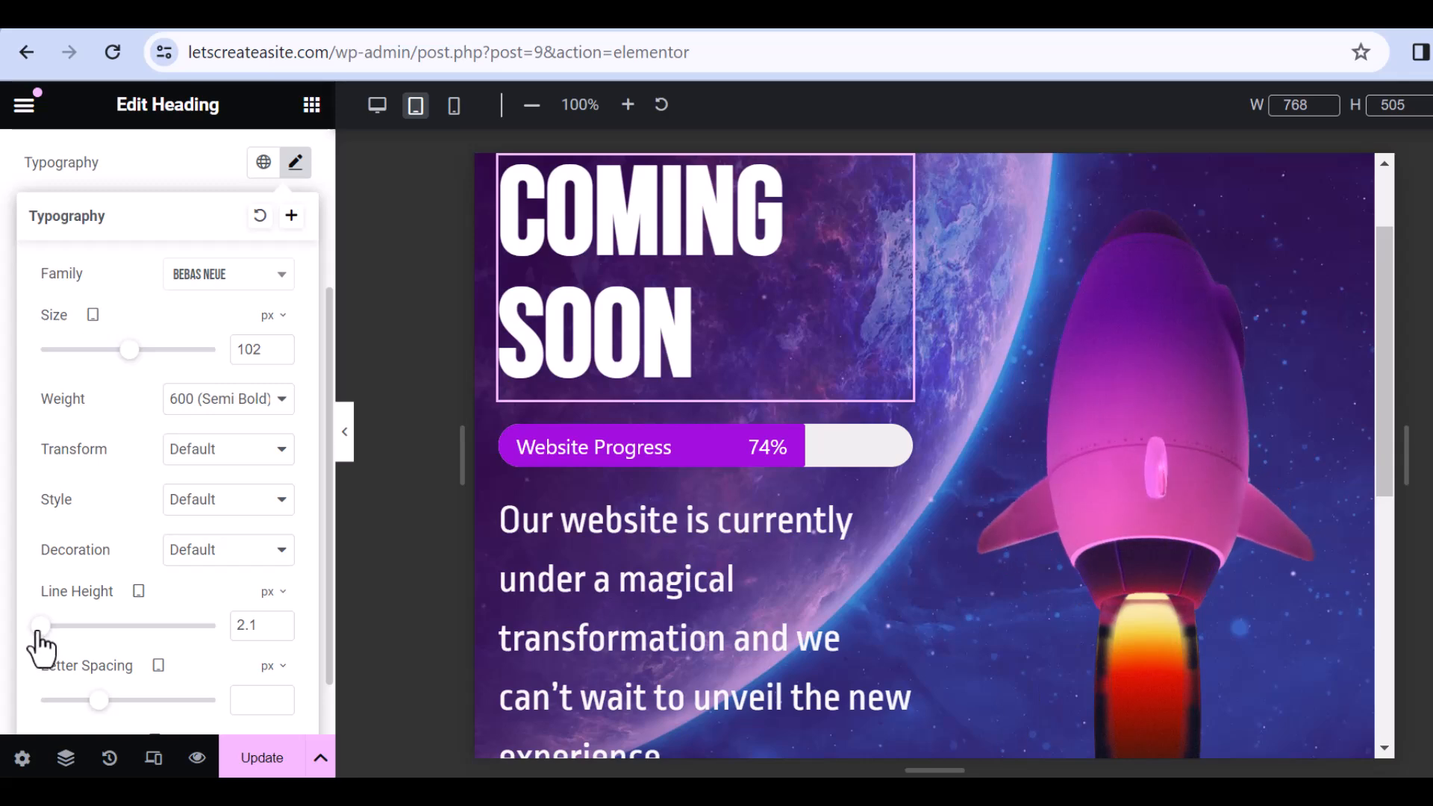
left_click_drag(63, 625, 194, 622)
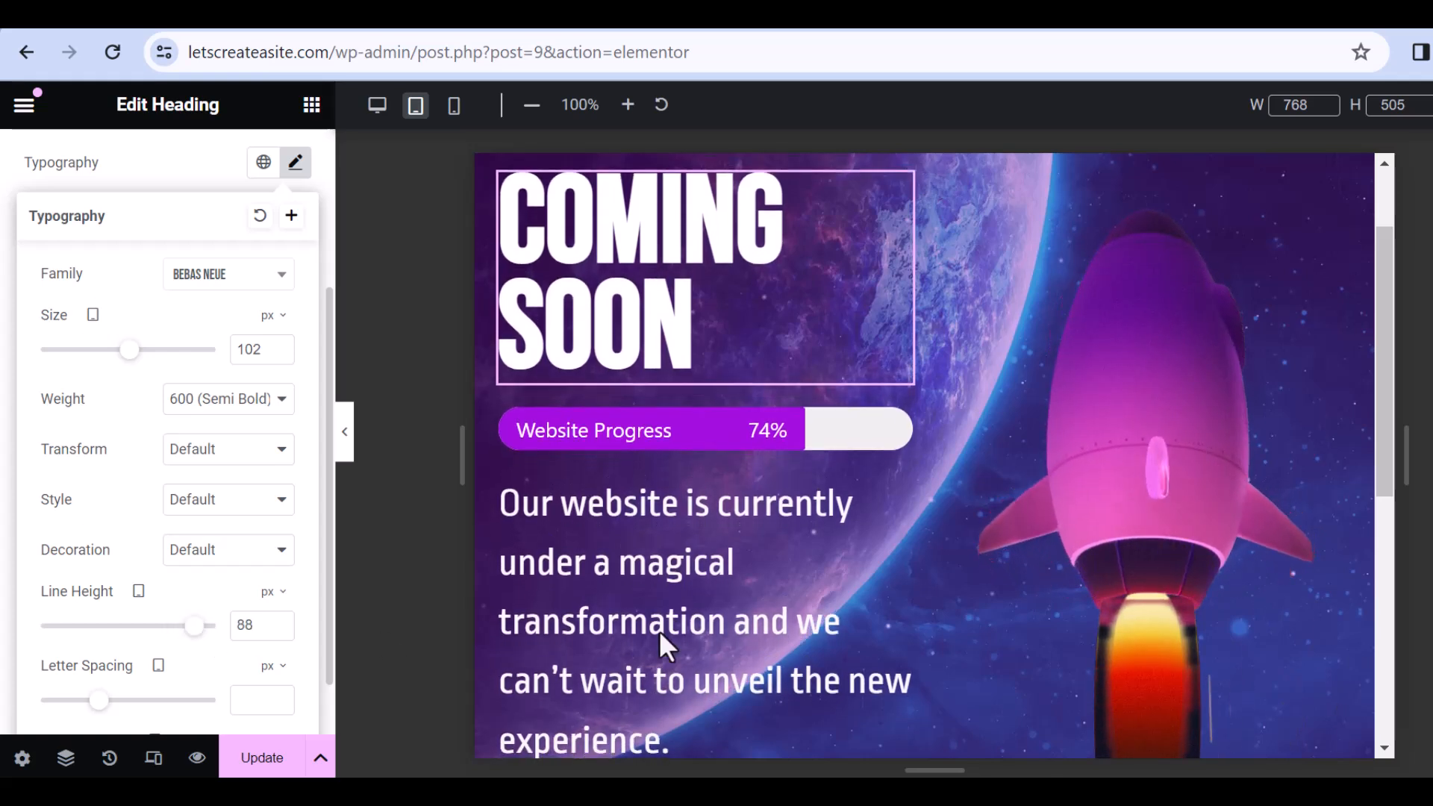
Step: Reduce the description paragraph's font size to 30 px for the tablet portrait view
left_click(899, 489)
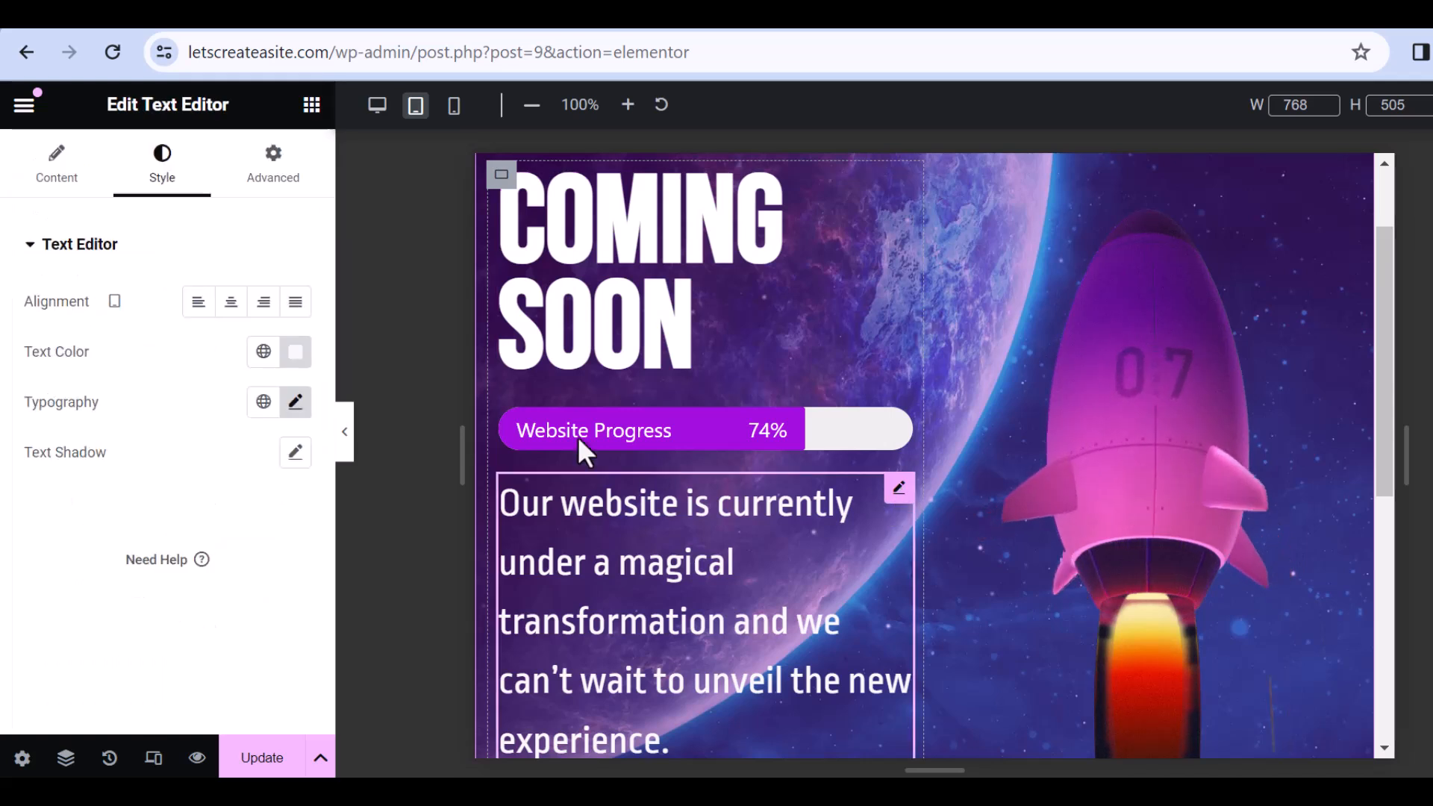
left_click(295, 403)
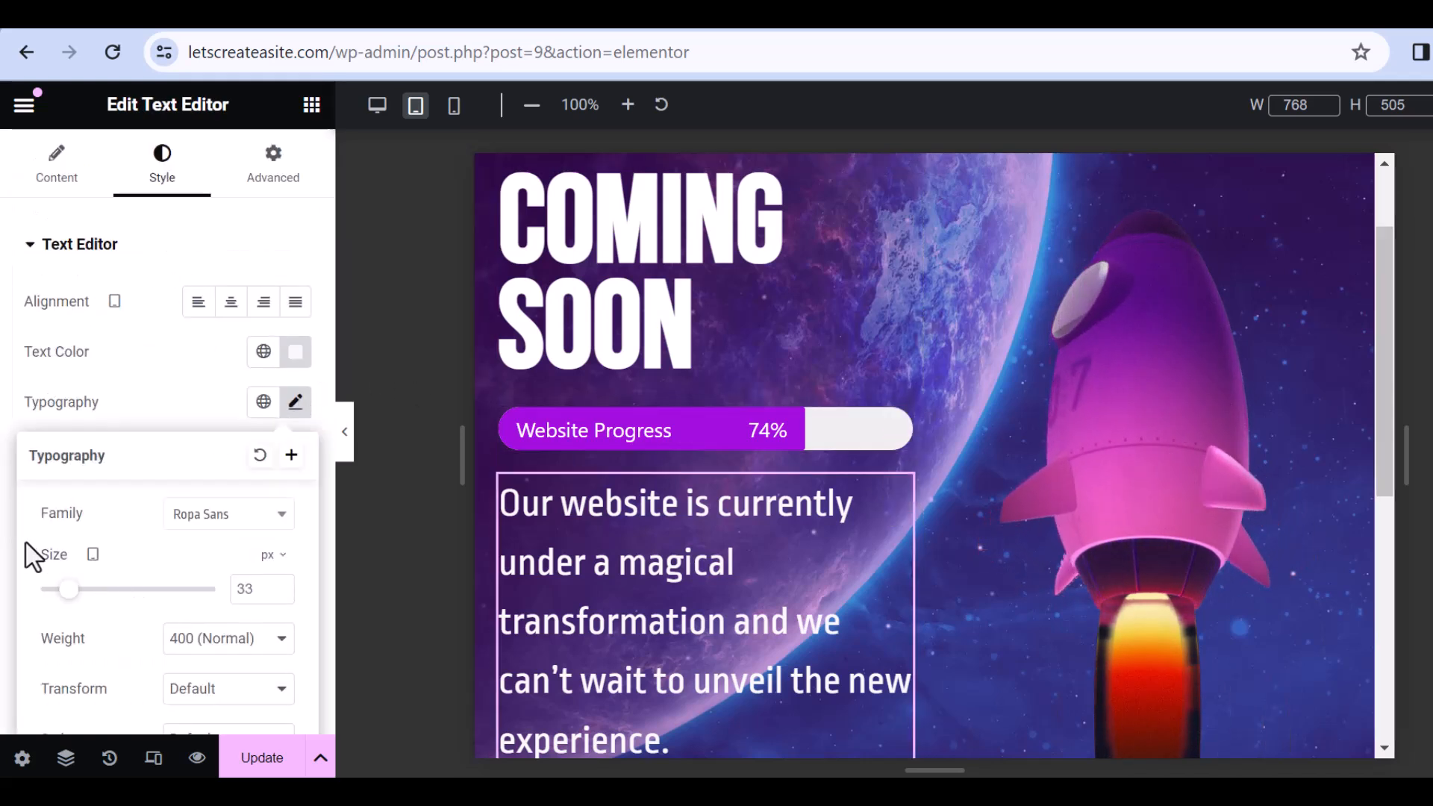
left_click_drag(64, 591, 58, 593)
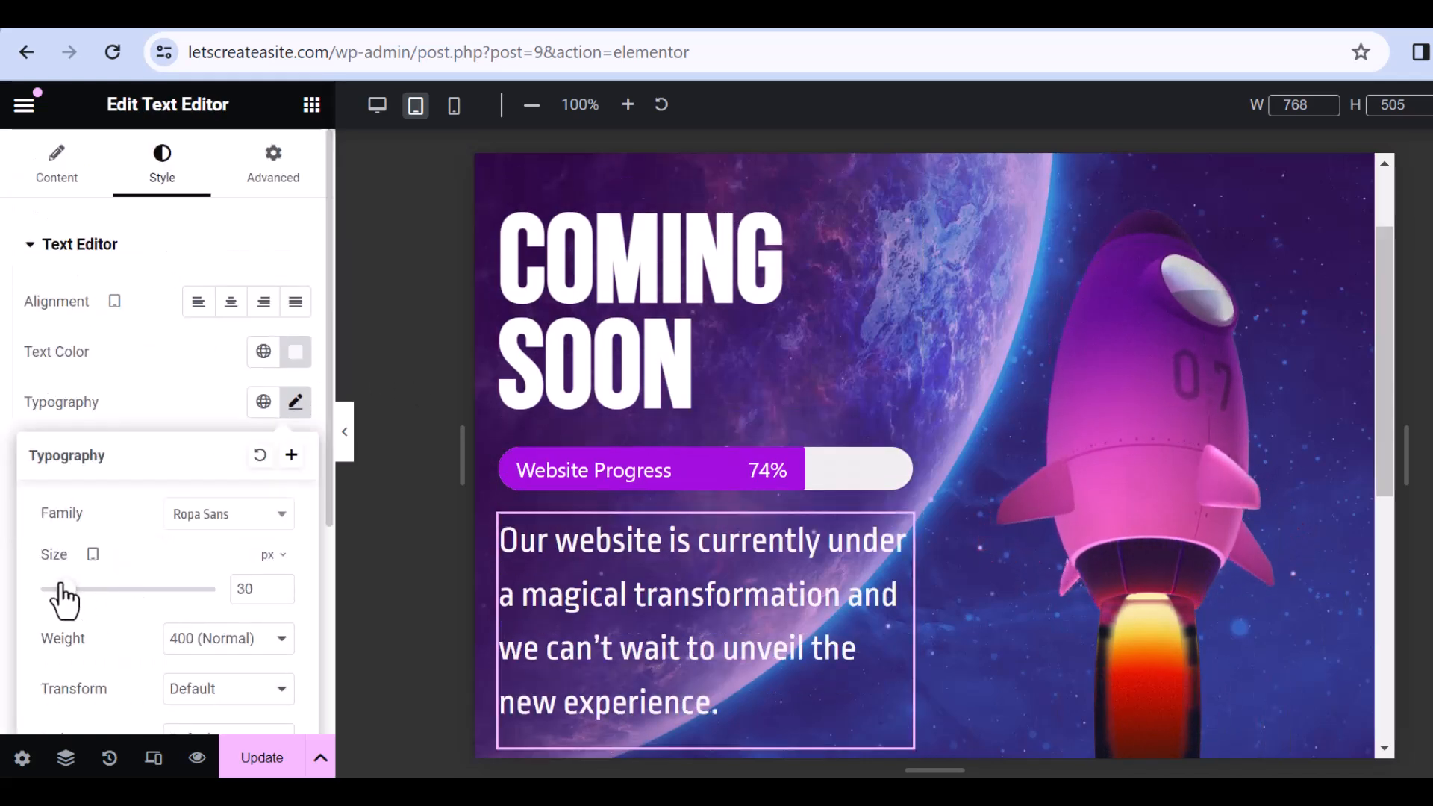
scroll(1393, 196, "up", 3)
scroll(1363, 380, "down", 4)
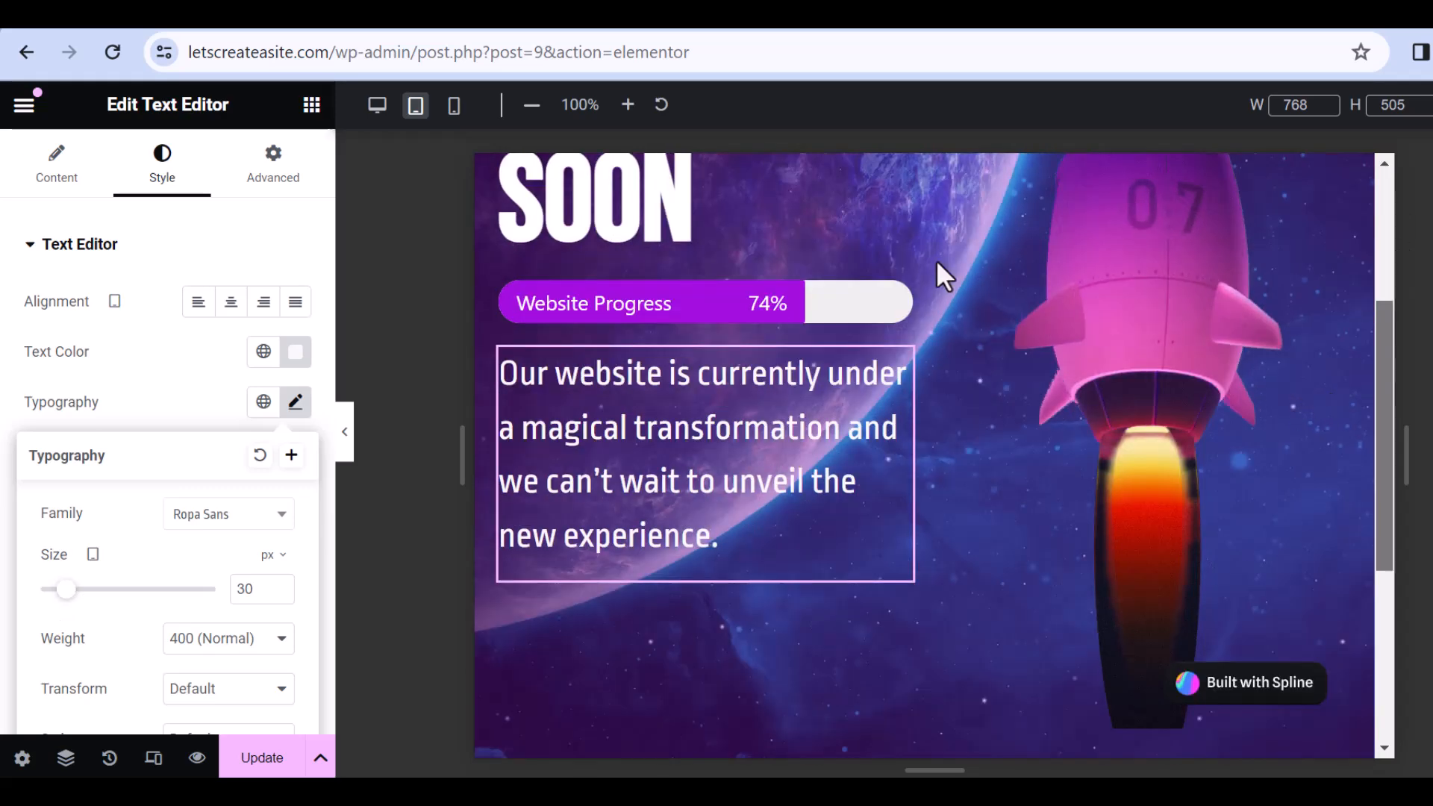
Step: Check the page layout in the desktop, tablet portrait and mobile views
left_click(377, 112)
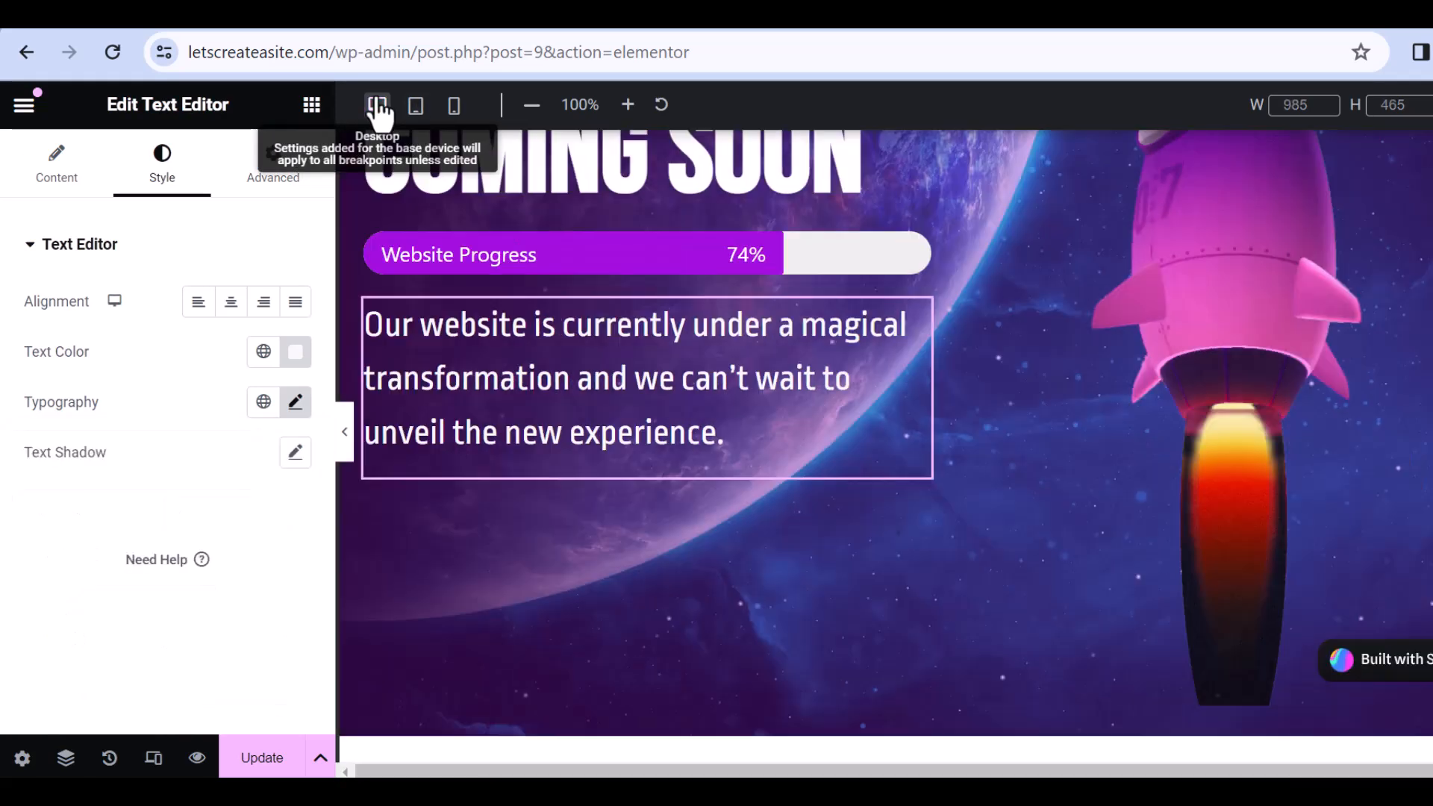
left_click(418, 108)
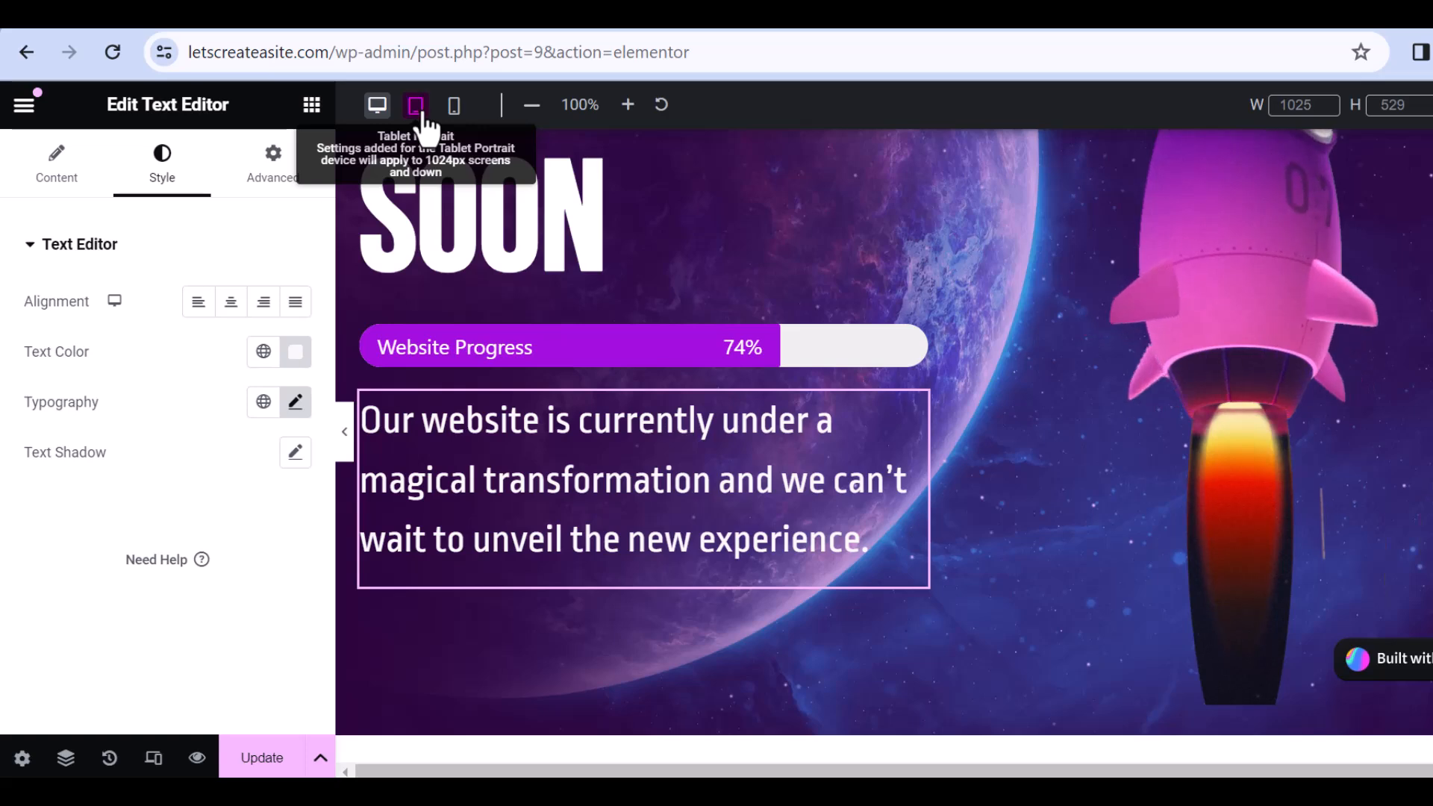
left_click(455, 113)
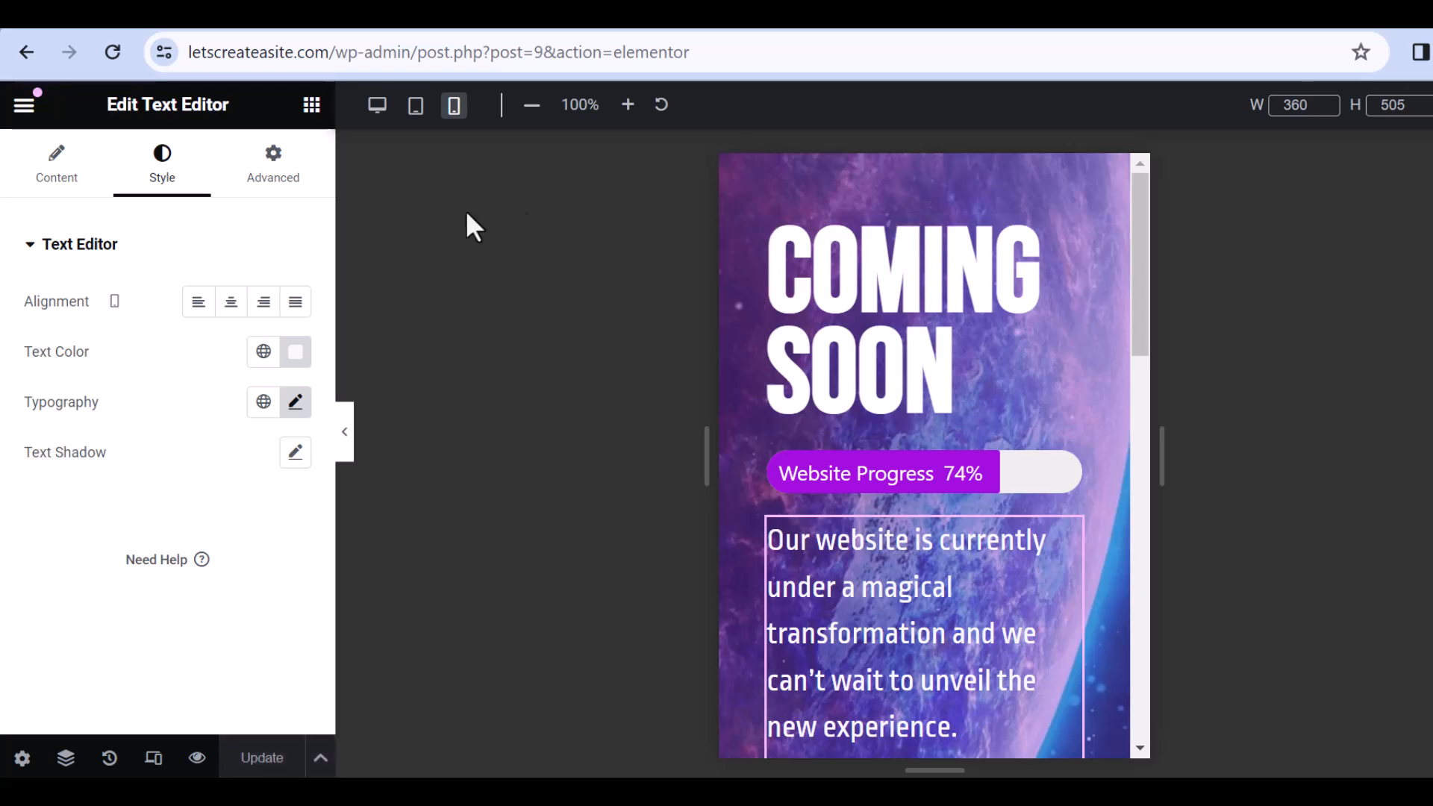
Step: In the tablet portrait view, unlink the main container's padding, set left and right to 30 px with 0 top and bottom, and update the page
left_click(418, 108)
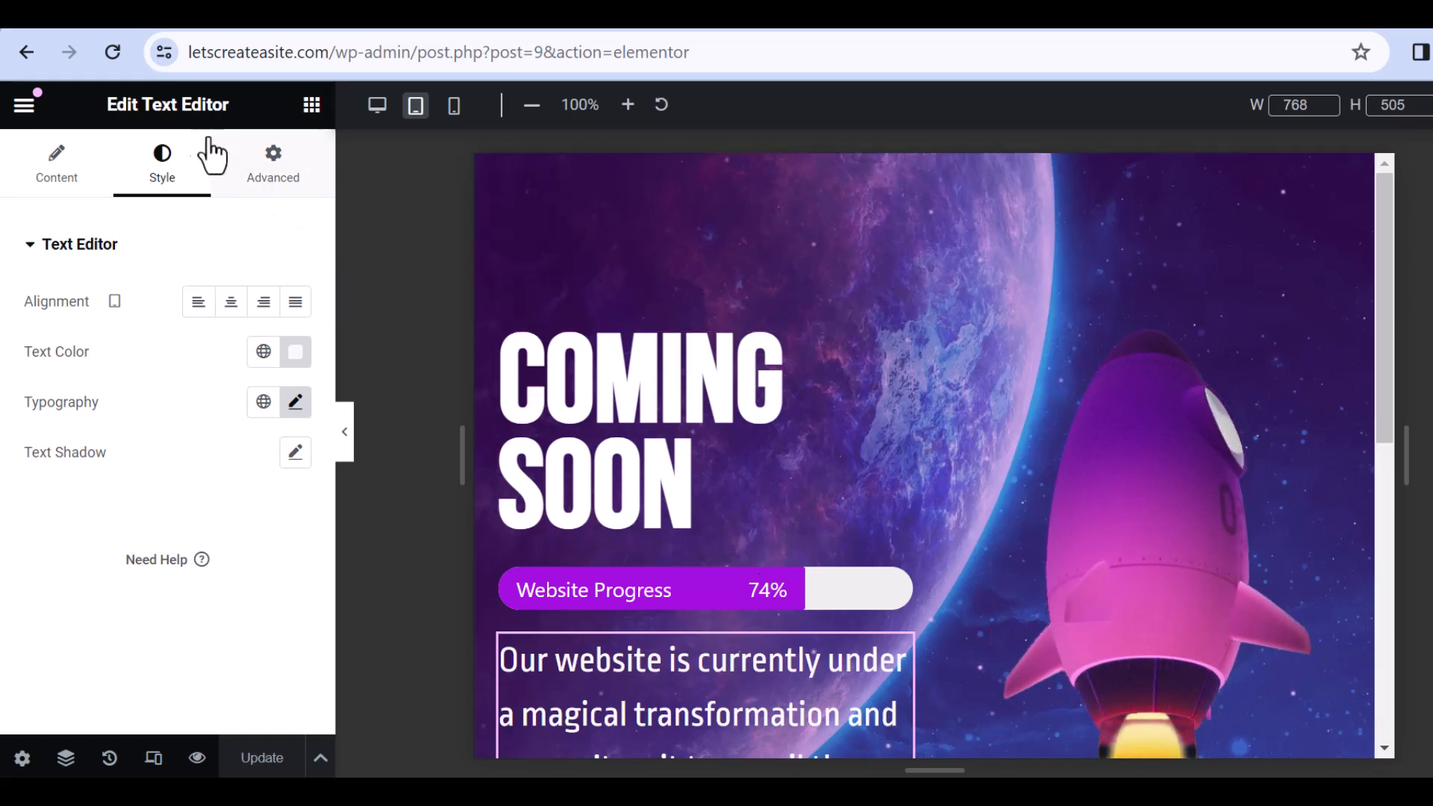
left_click(262, 179)
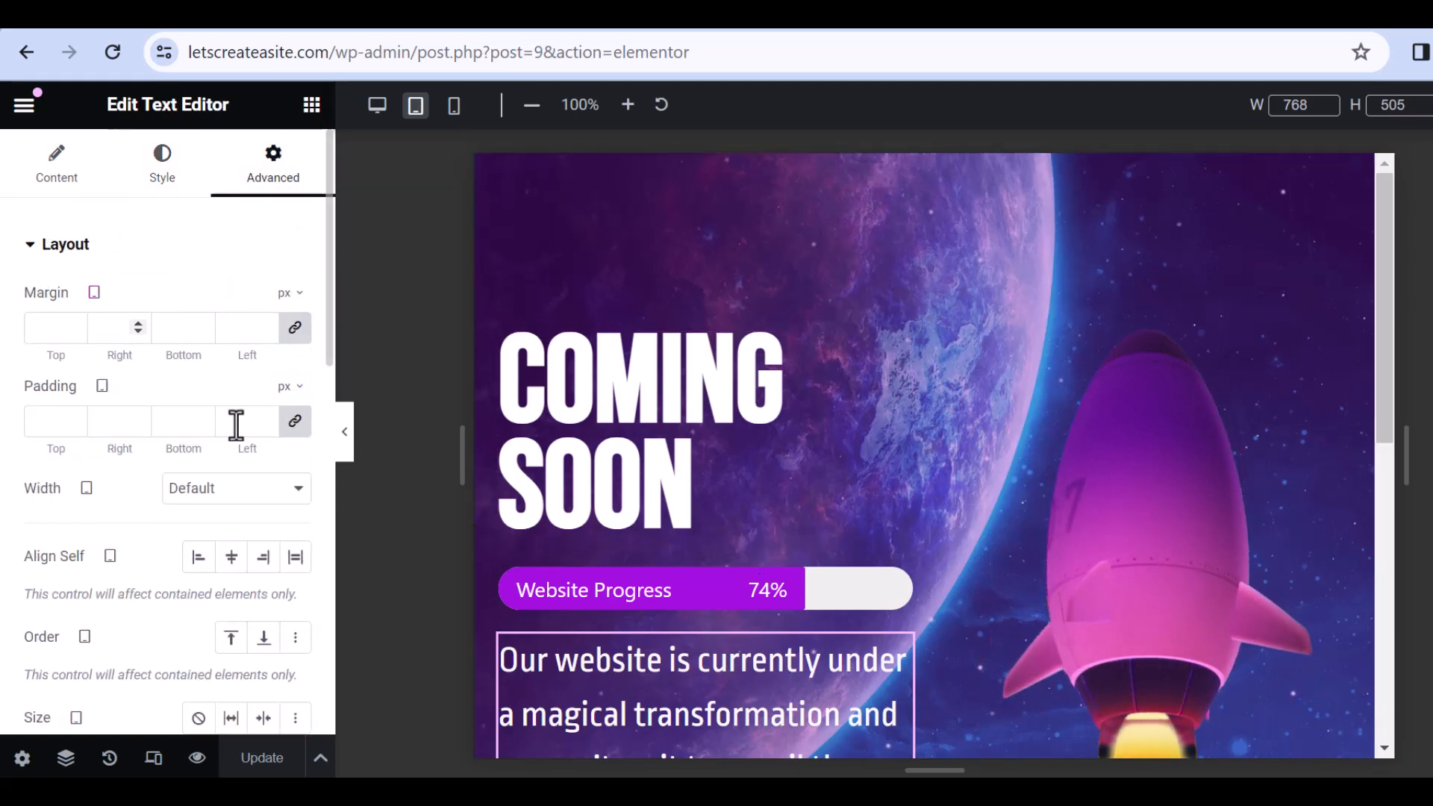
left_click(291, 422)
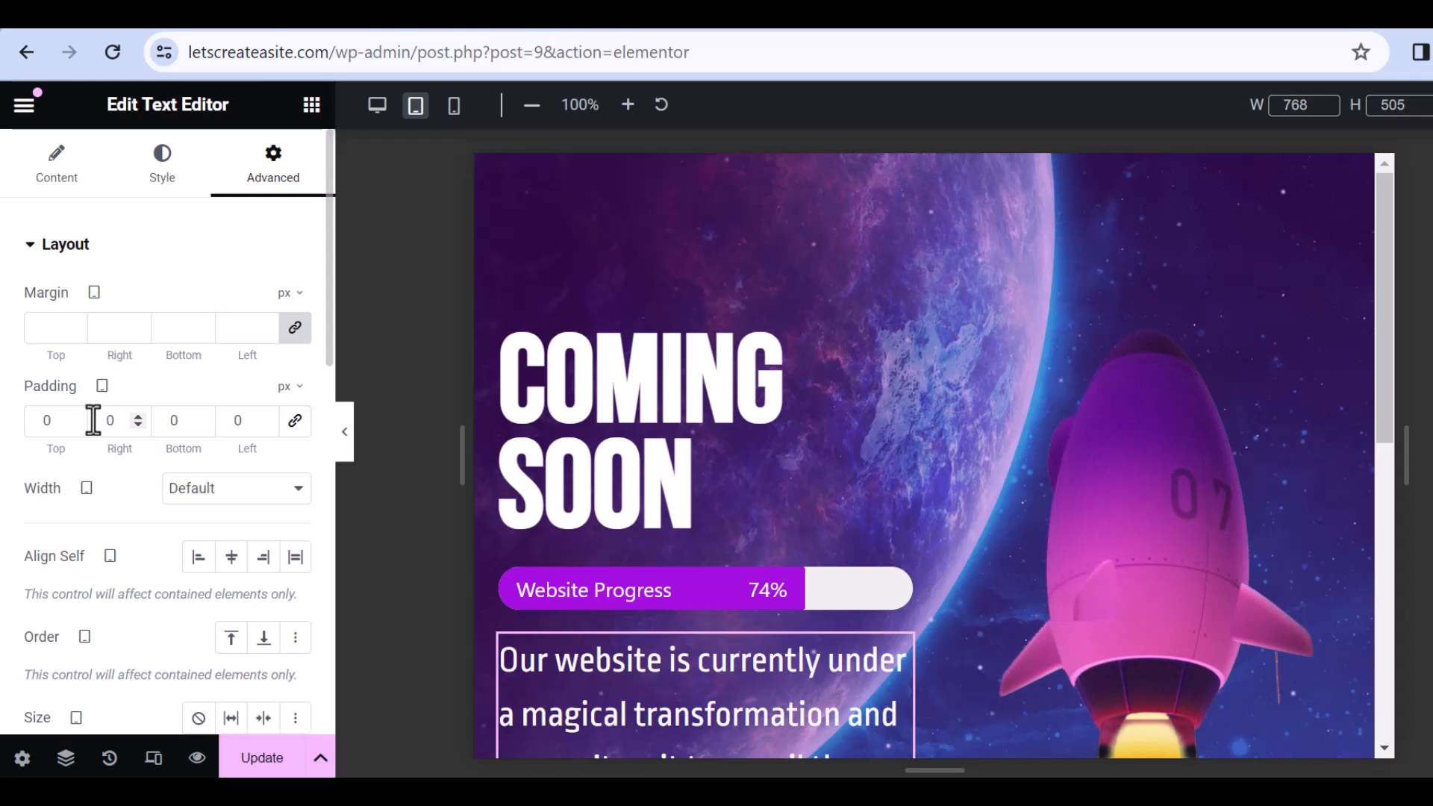
left_click(924, 170)
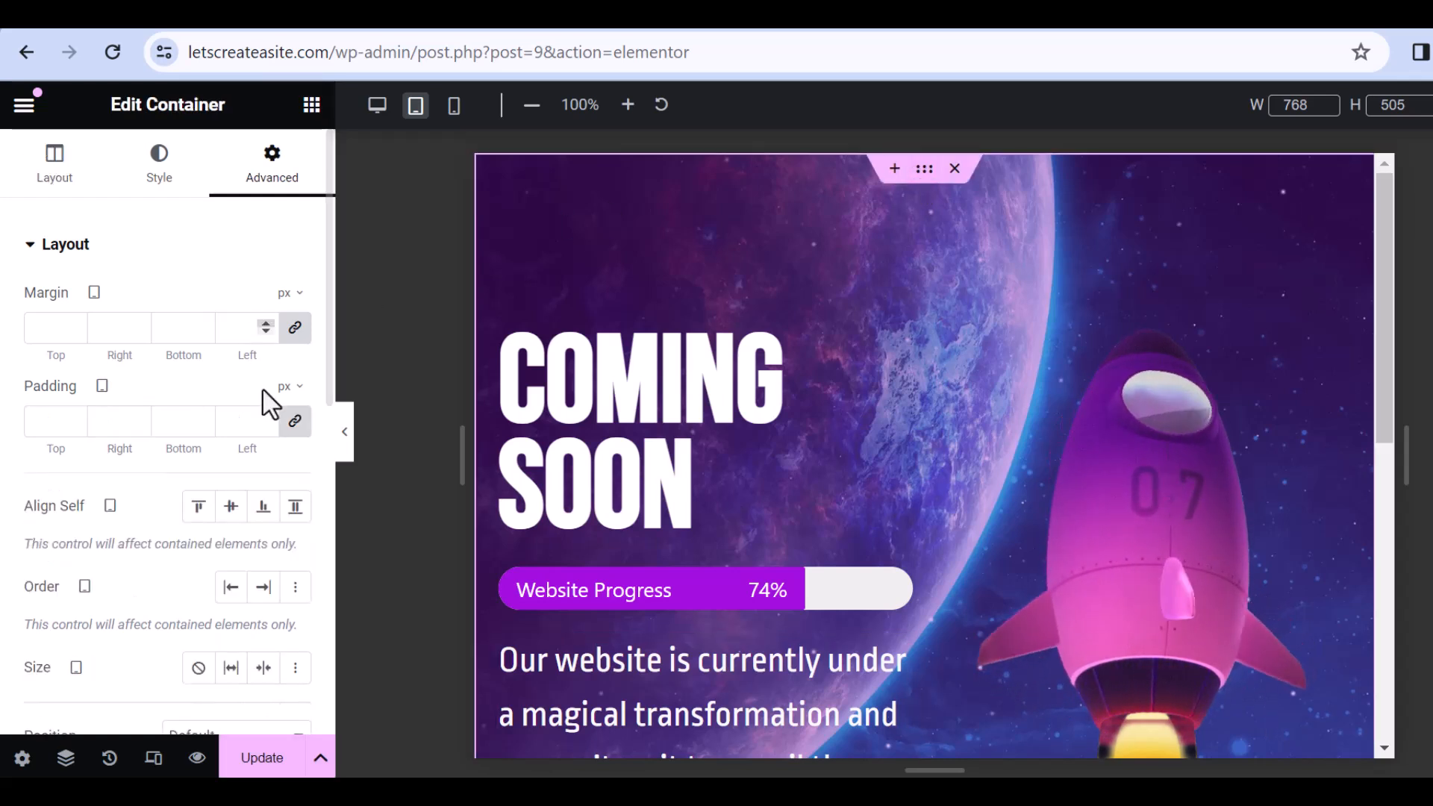
left_click(295, 422)
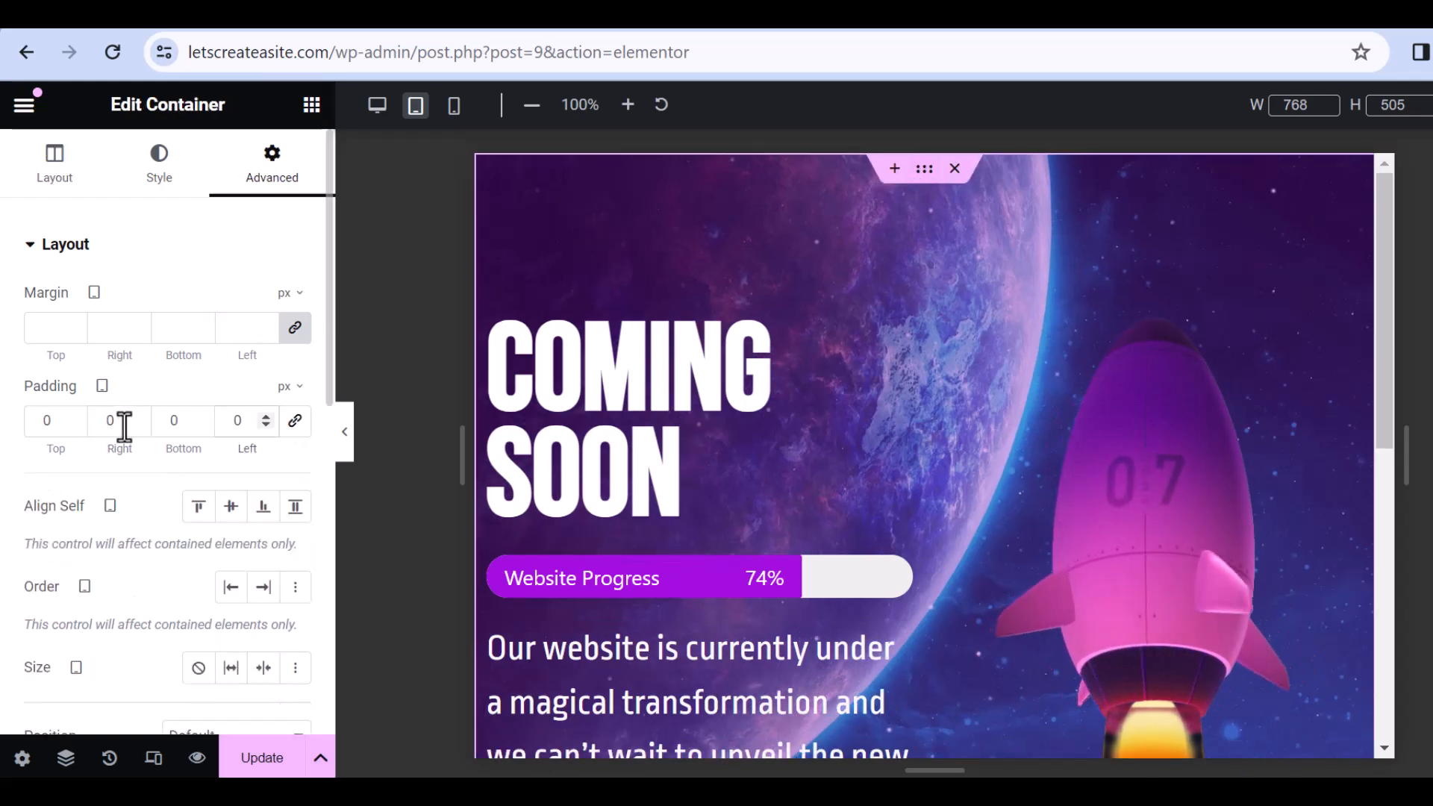
type("3")
type("3")
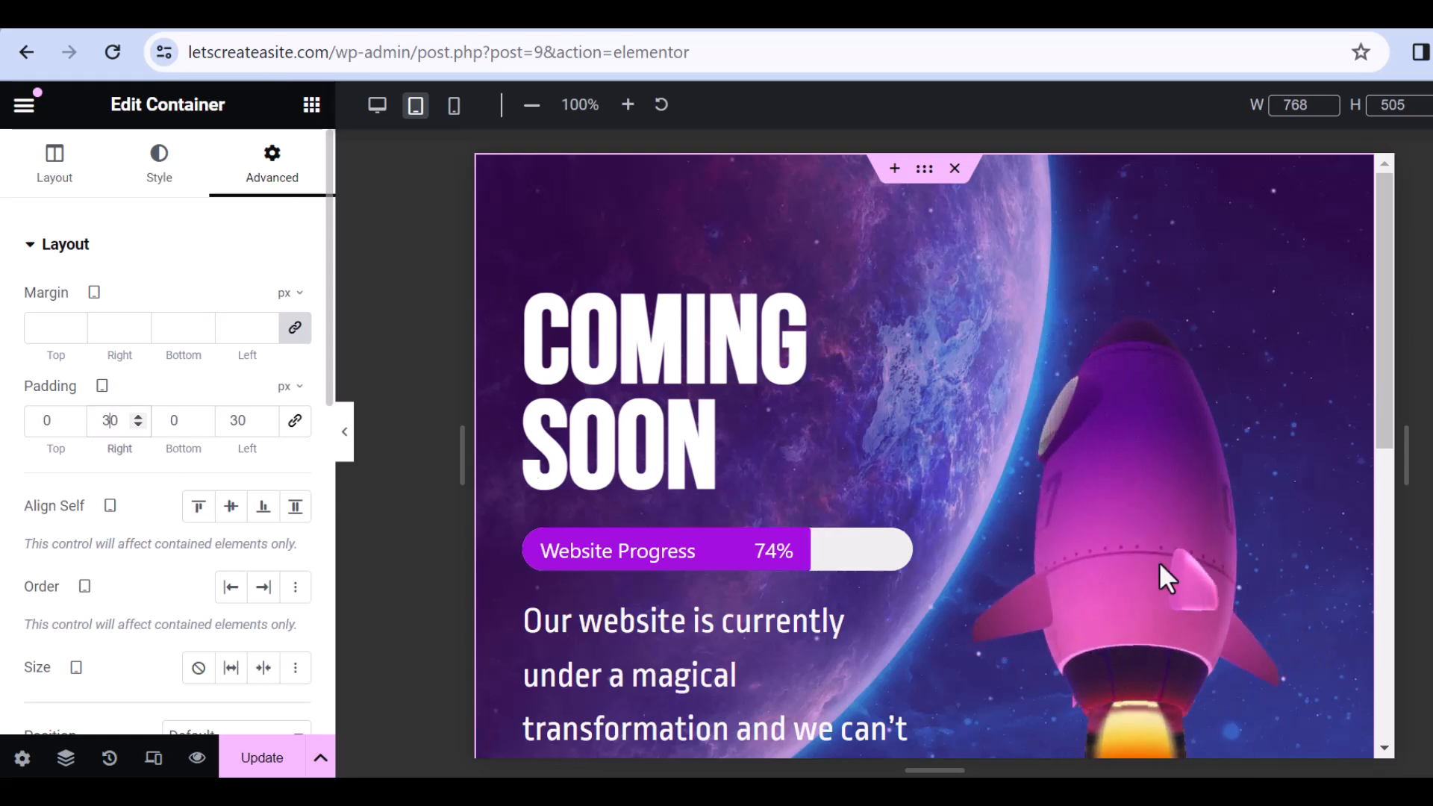
left_click(273, 757)
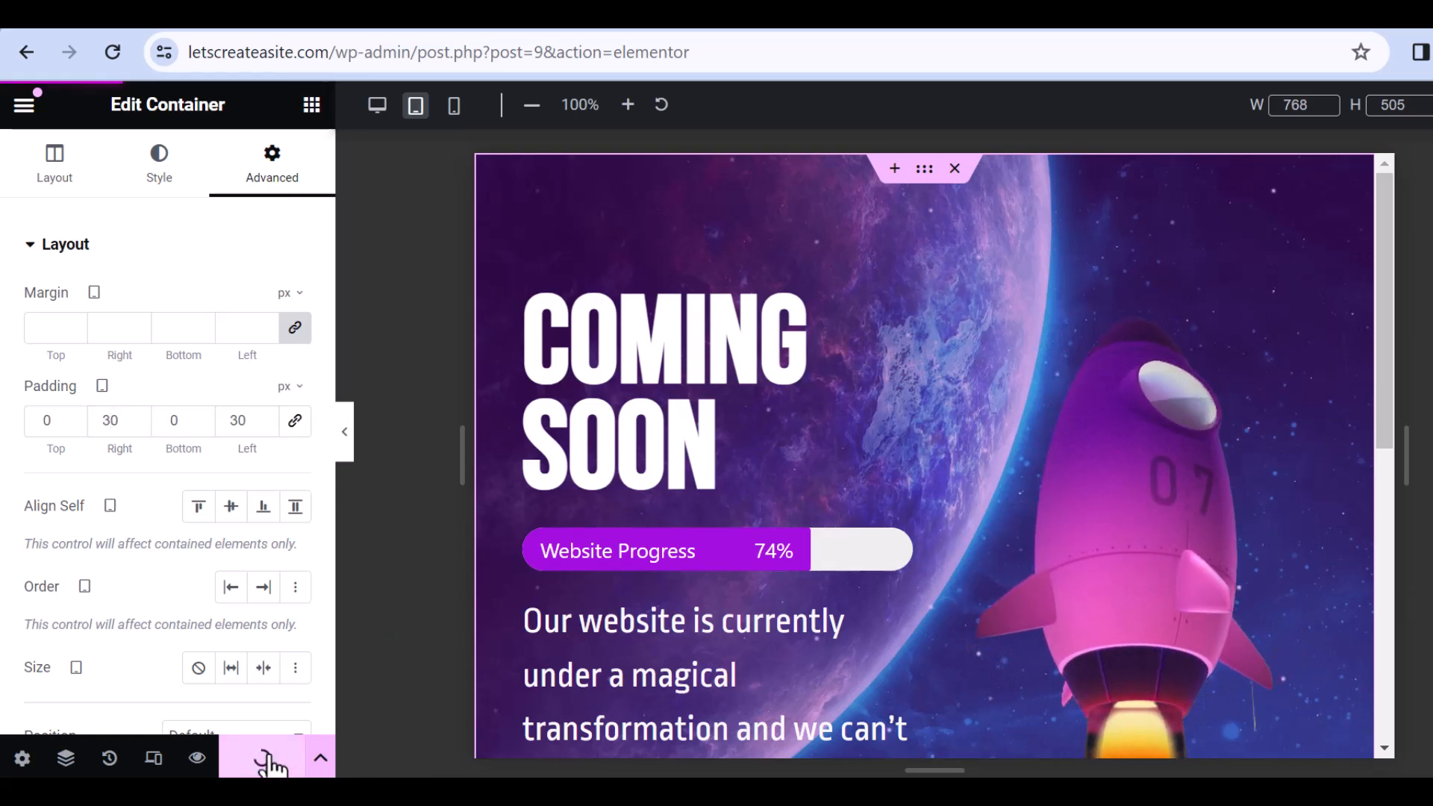